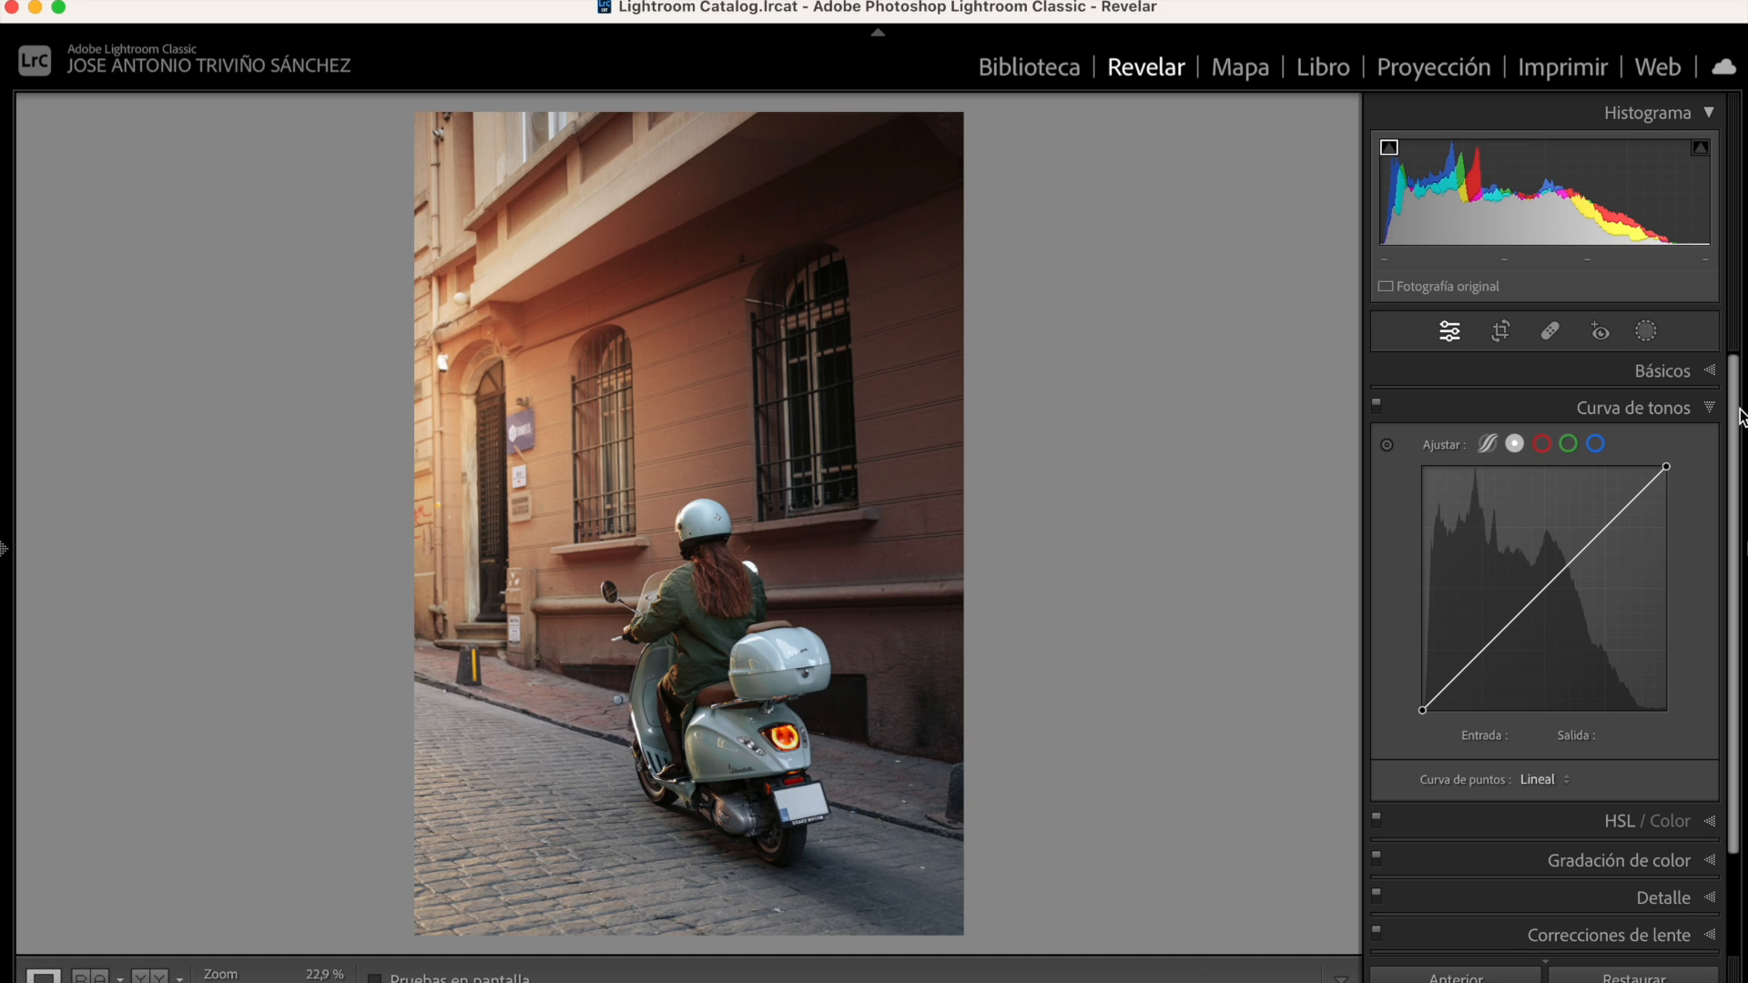
left_click(1705, 406)
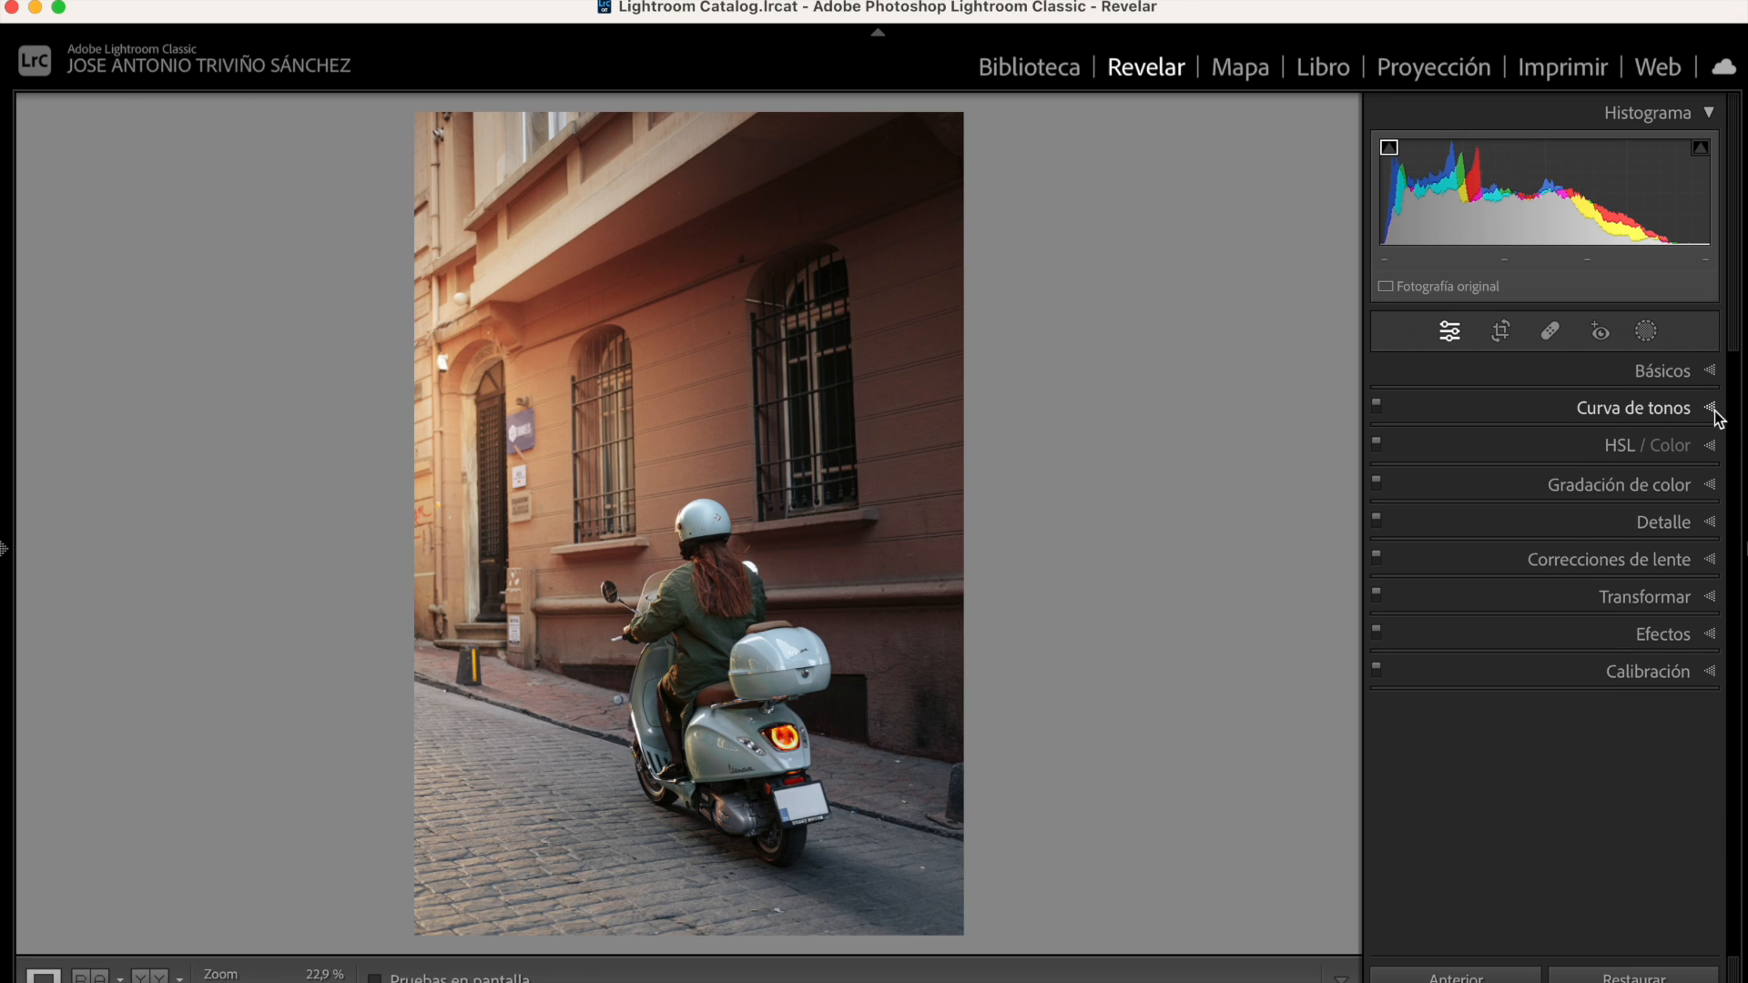
left_click(1712, 408)
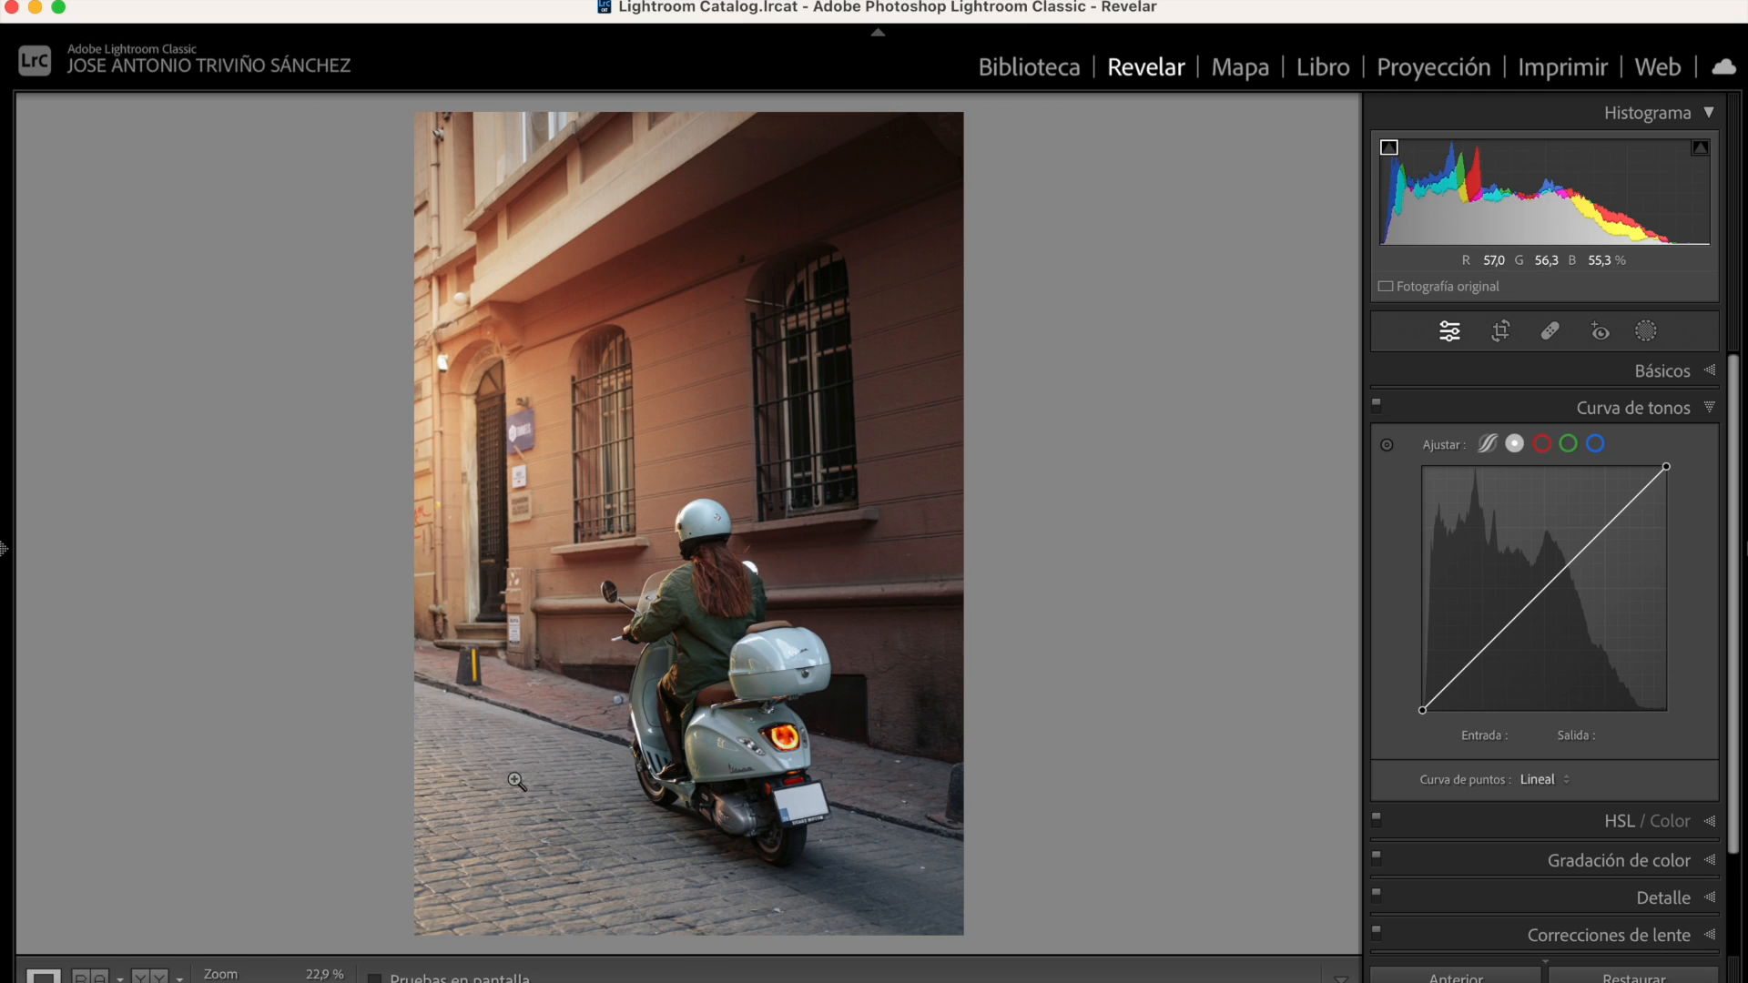
left_click(455, 812)
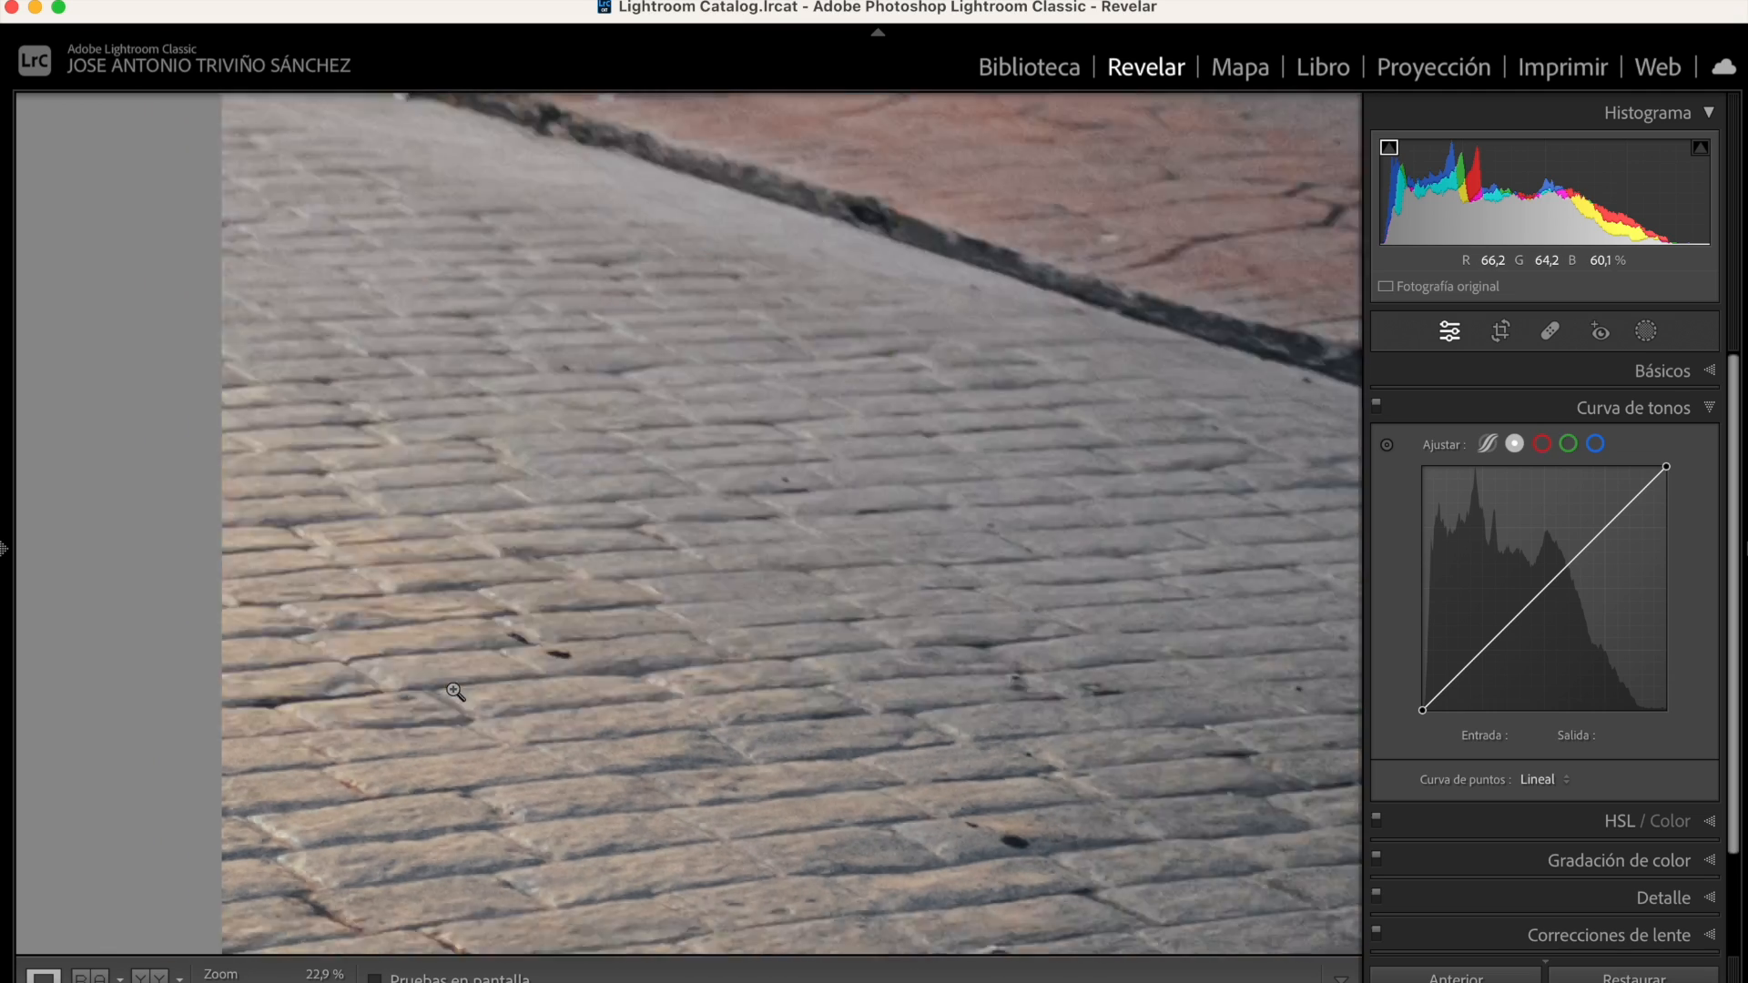
left_click(455, 692)
left_click(459, 379)
left_click(459, 380)
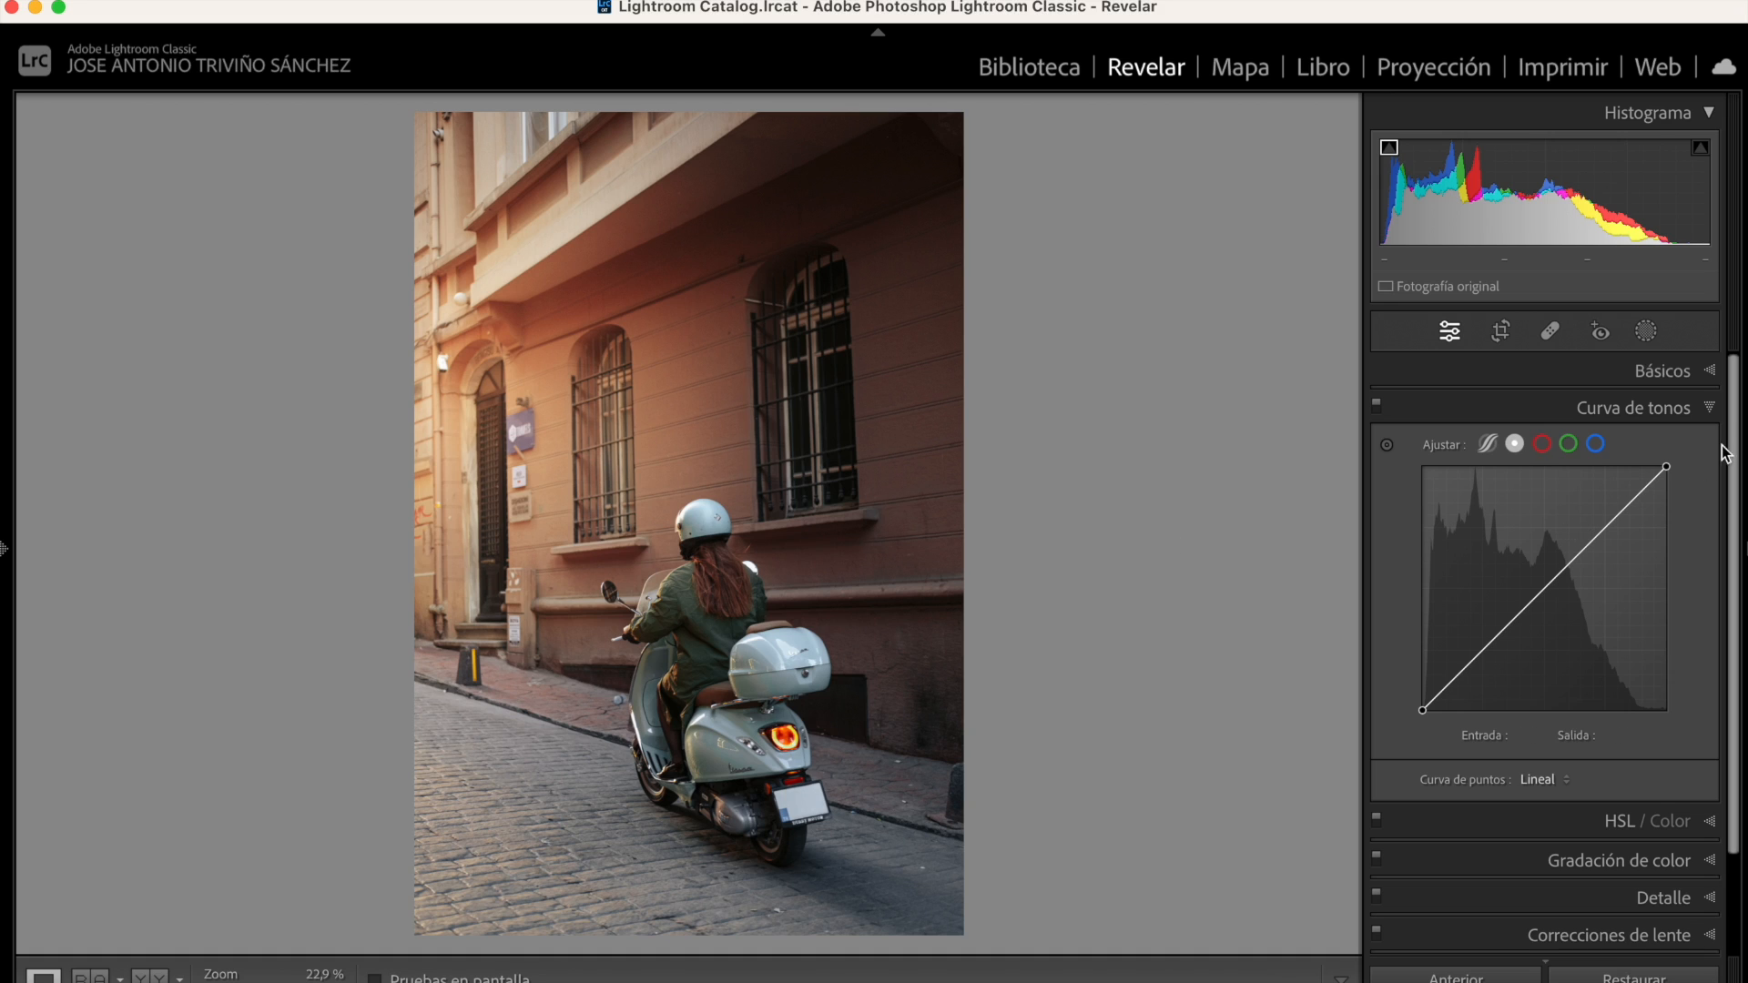
left_click(1710, 409)
left_click(1712, 410)
Add shadow, midtone and highlight points to the point curve, including input/output 15/16, 34/34, 109/107 and 243/246
left_click(1435, 699)
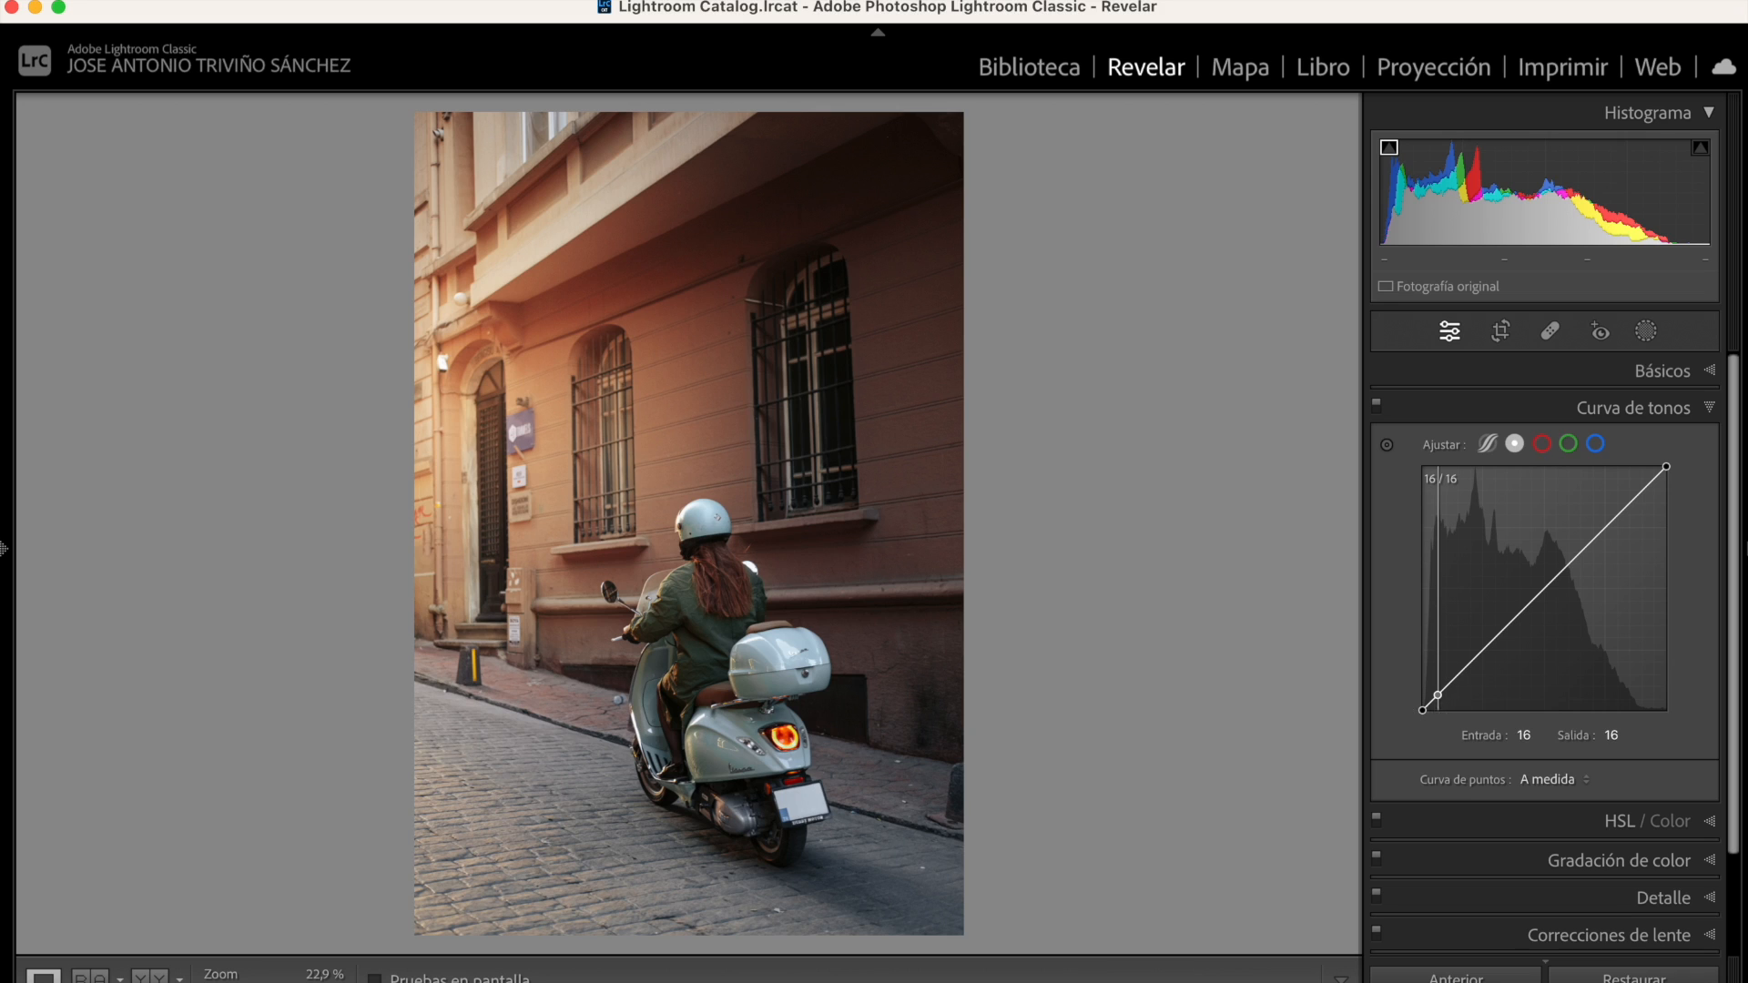
left_click_drag(1435, 707, 1429, 702)
left_click_drag(1433, 700, 1434, 702)
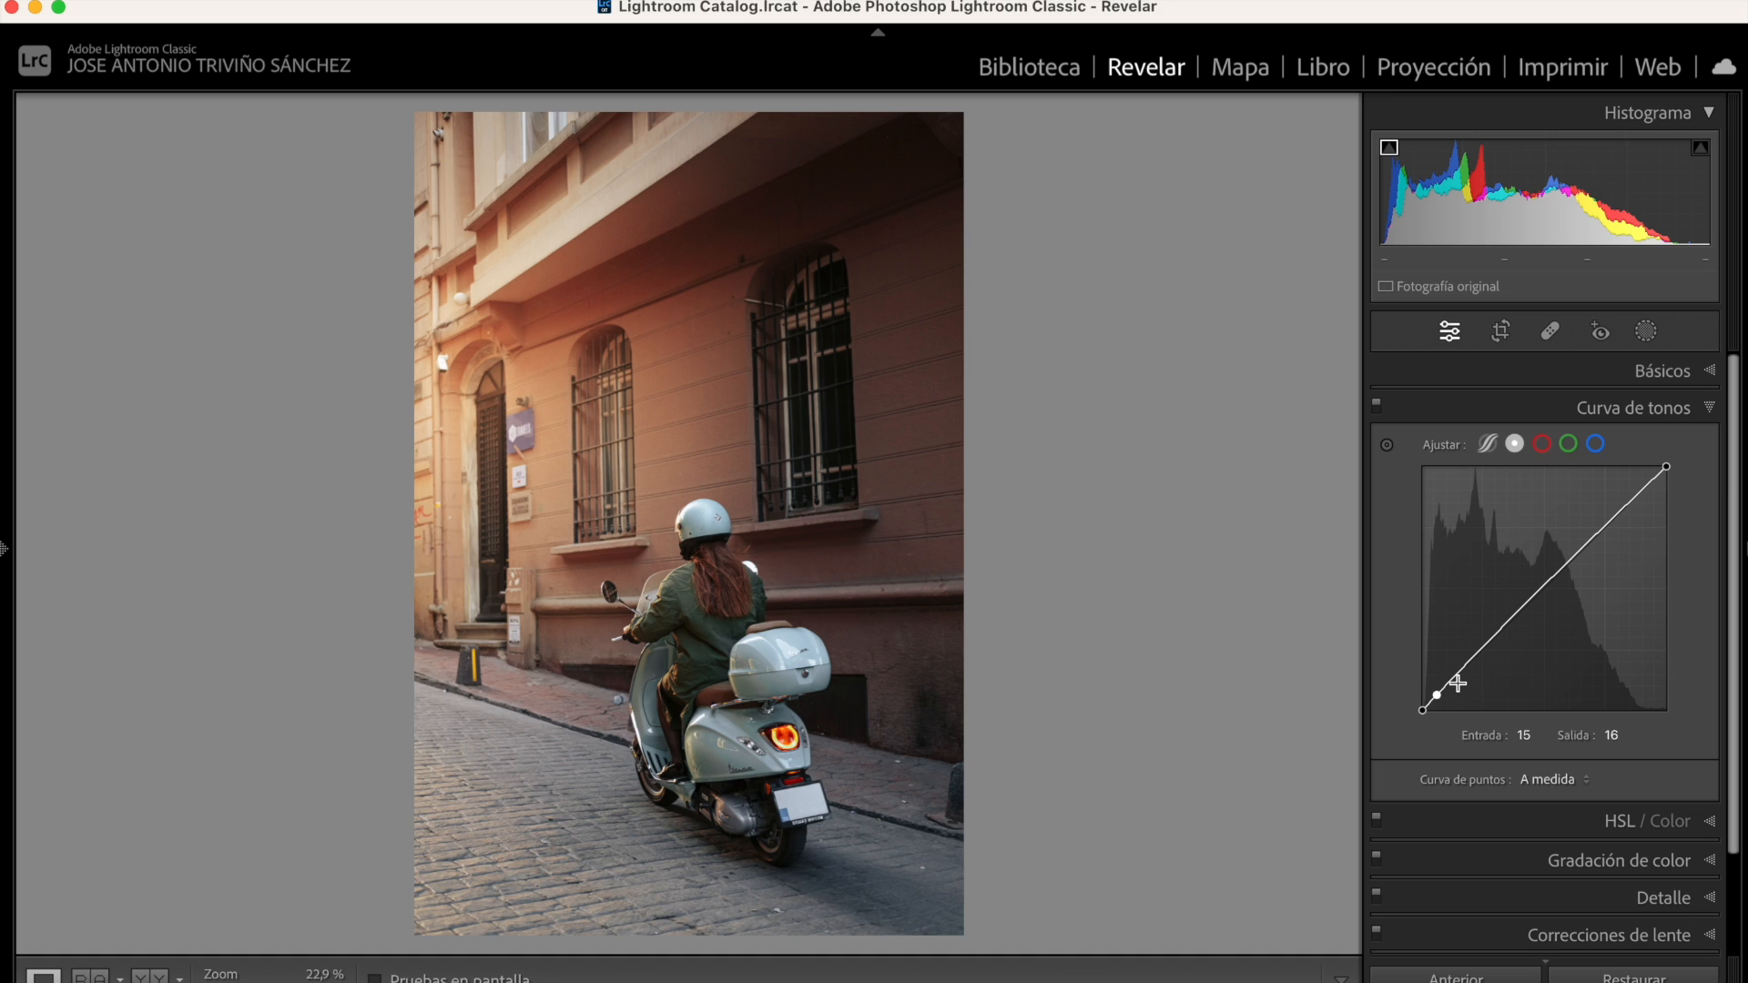
left_click_drag(1455, 678, 1454, 680)
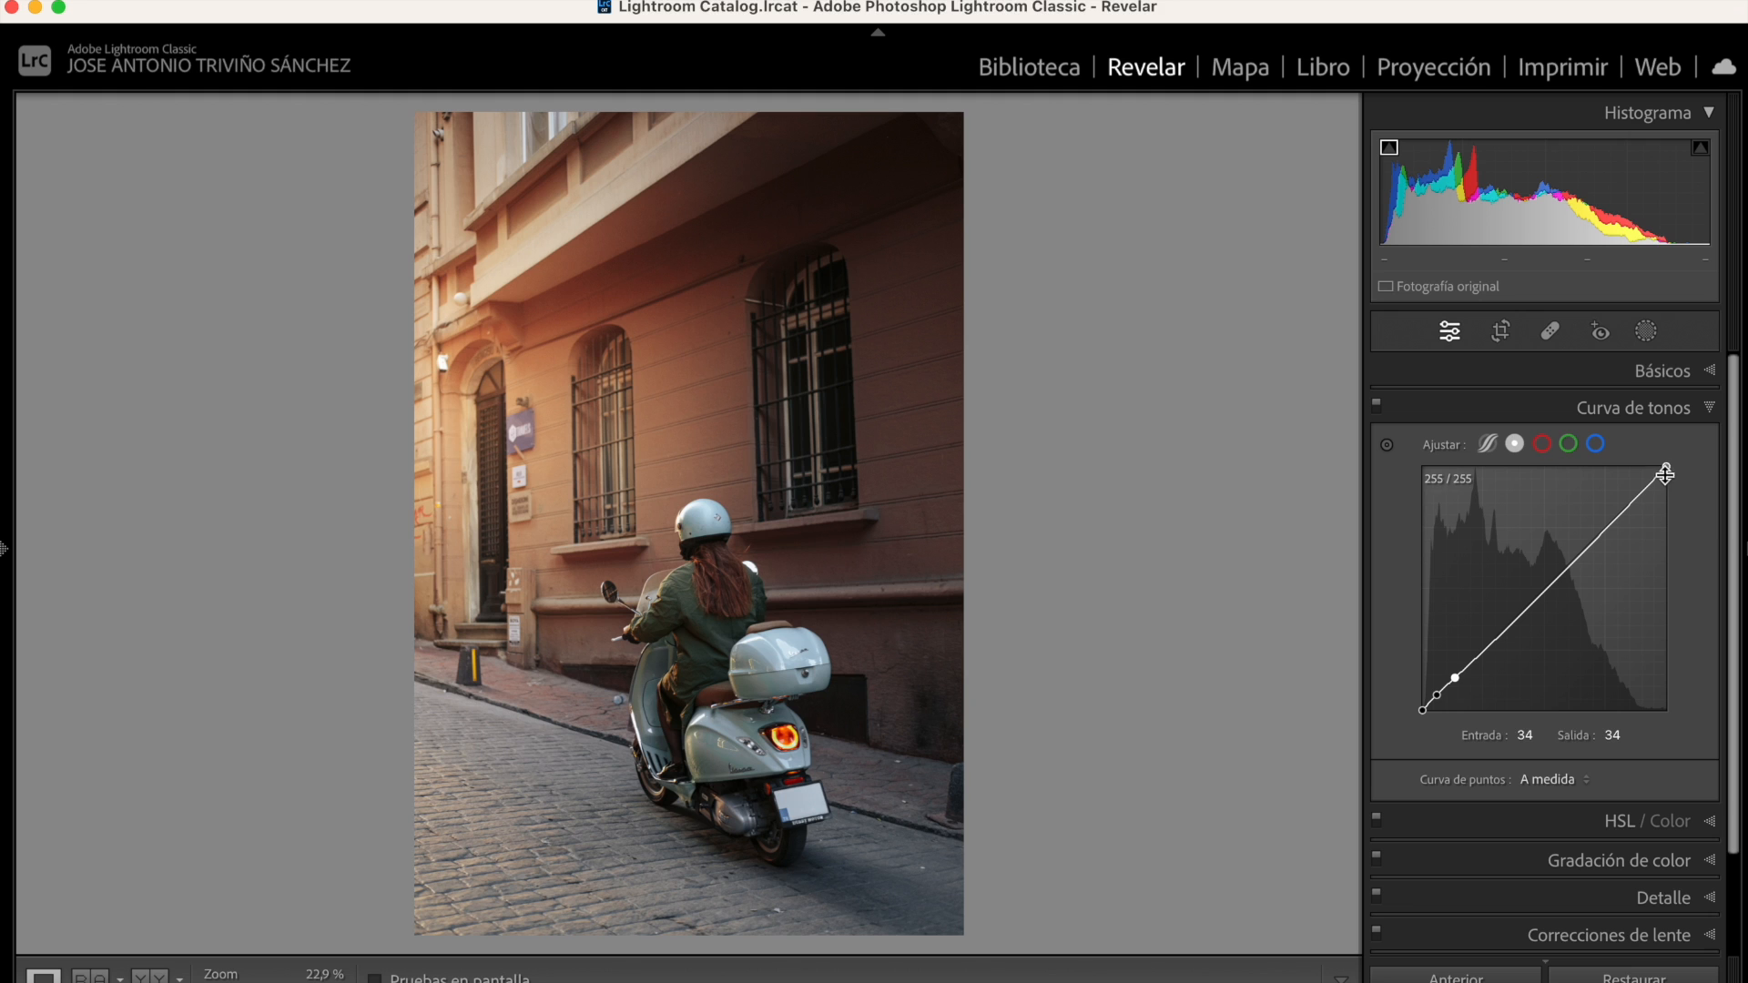
left_click_drag(1655, 477, 1659, 480)
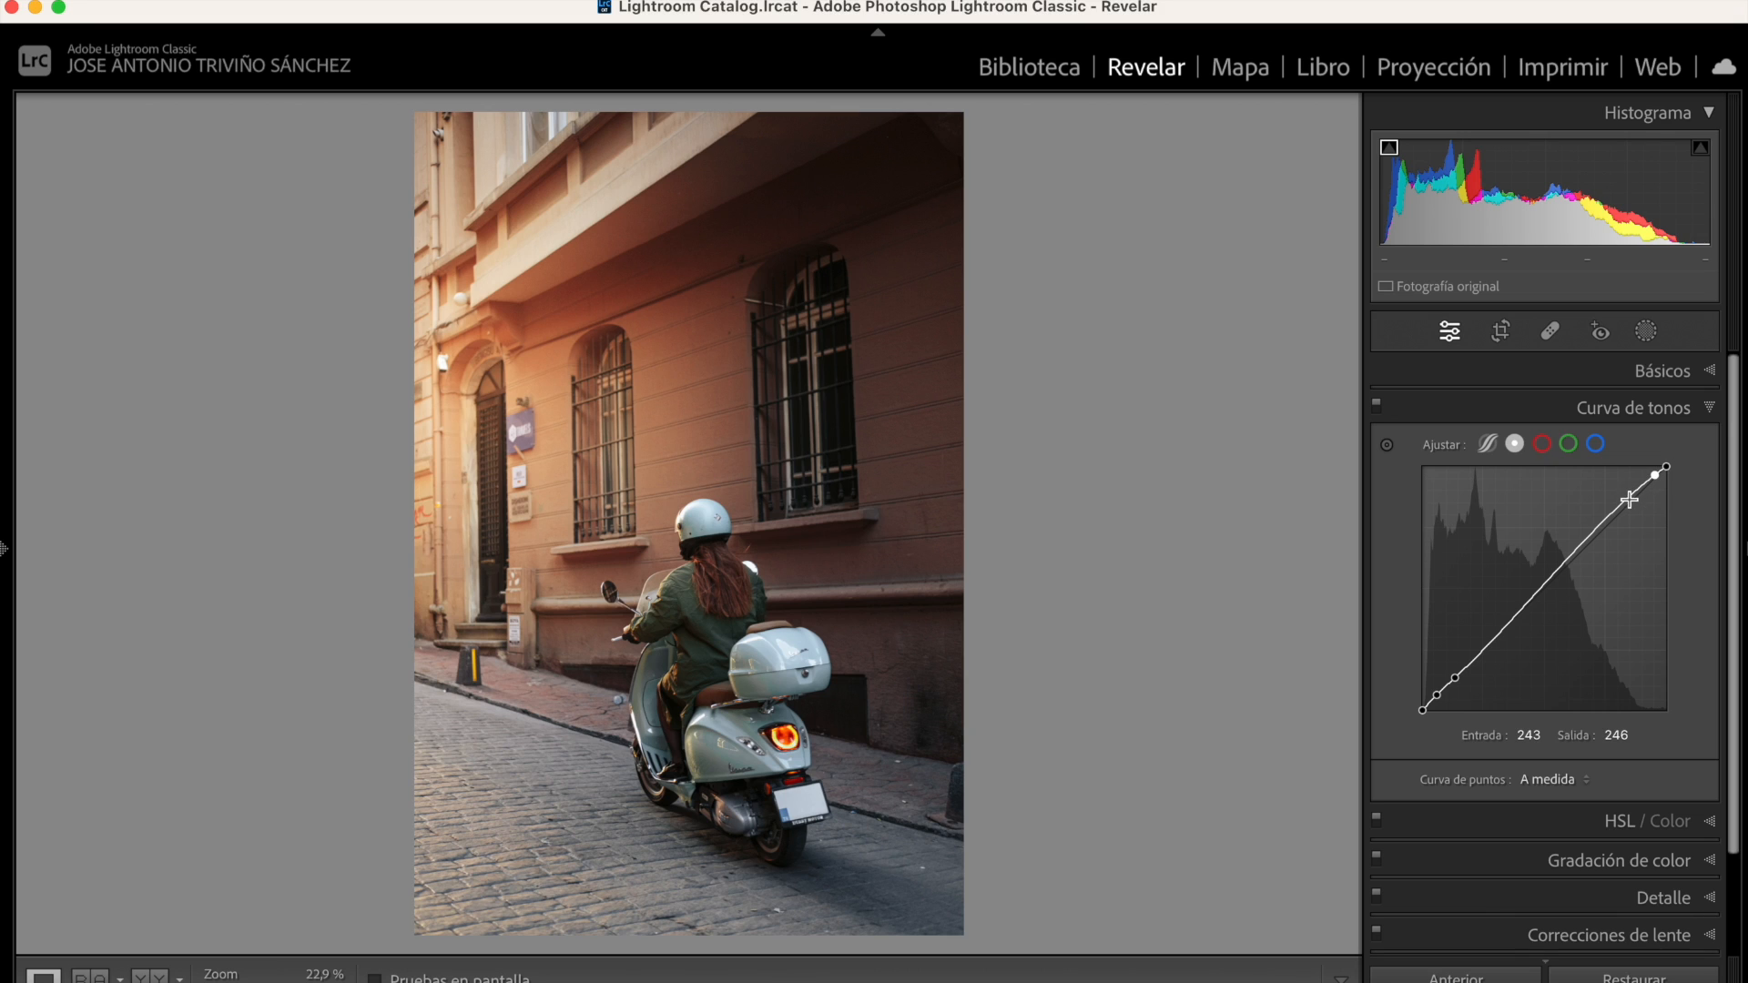
left_click_drag(1627, 500, 1636, 506)
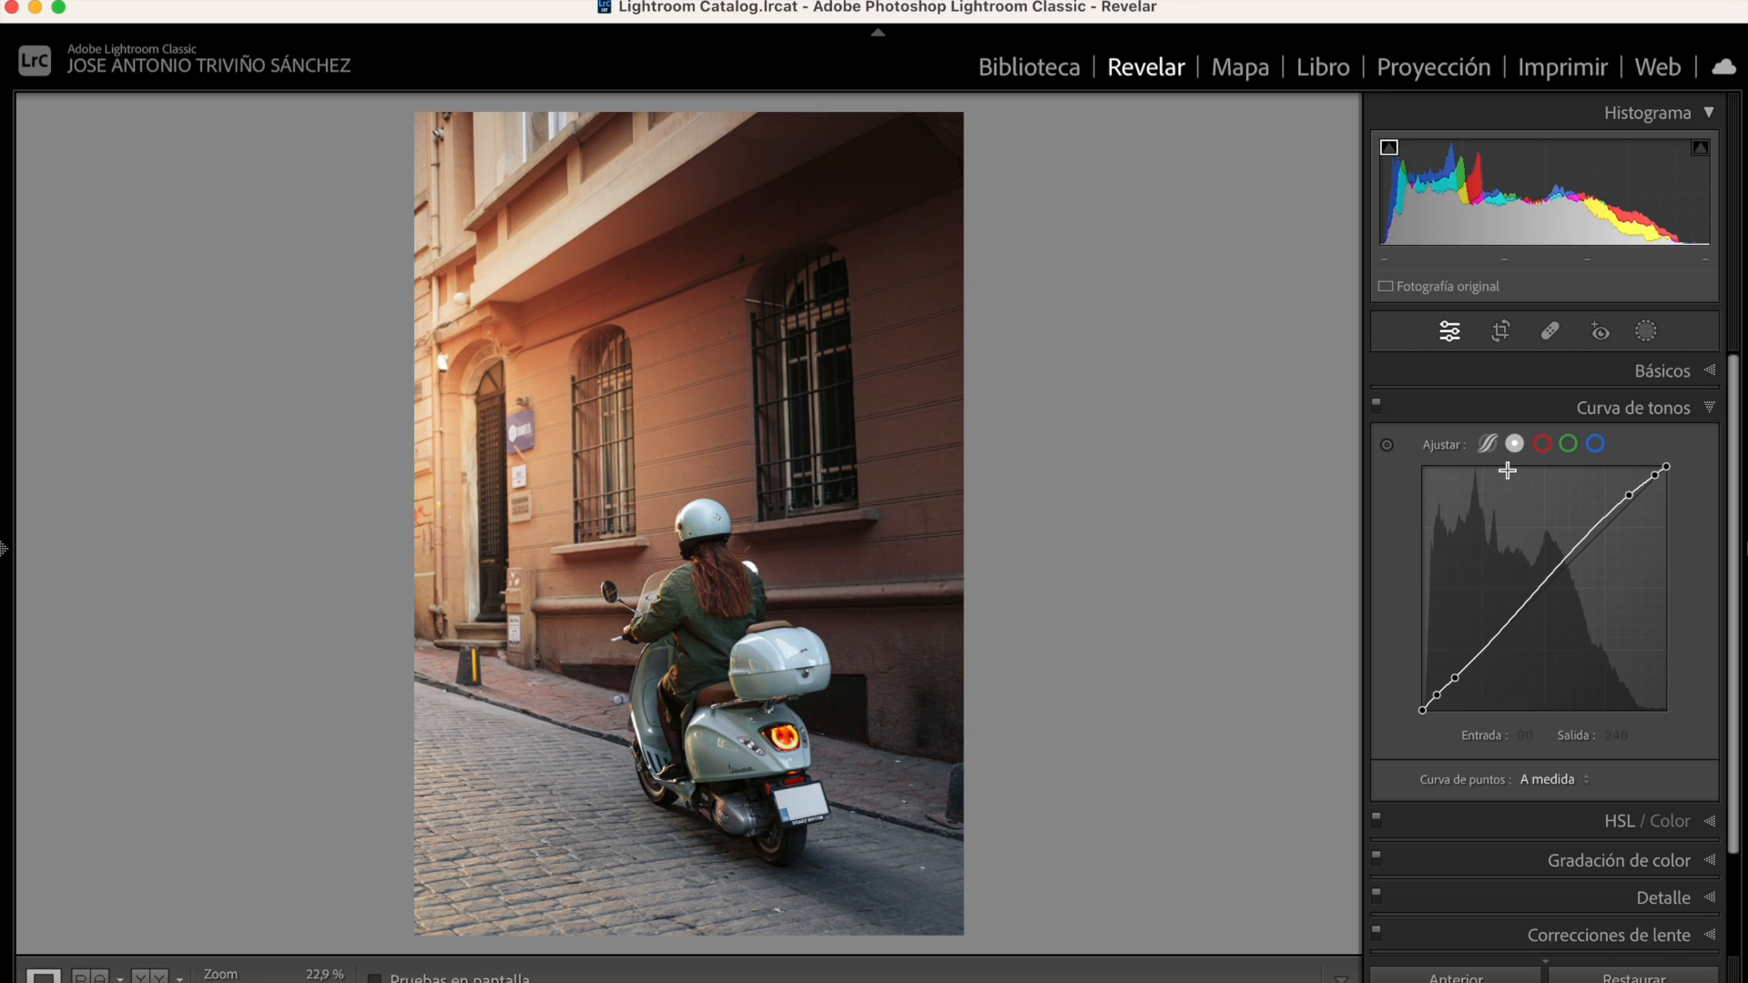
left_click(1526, 608)
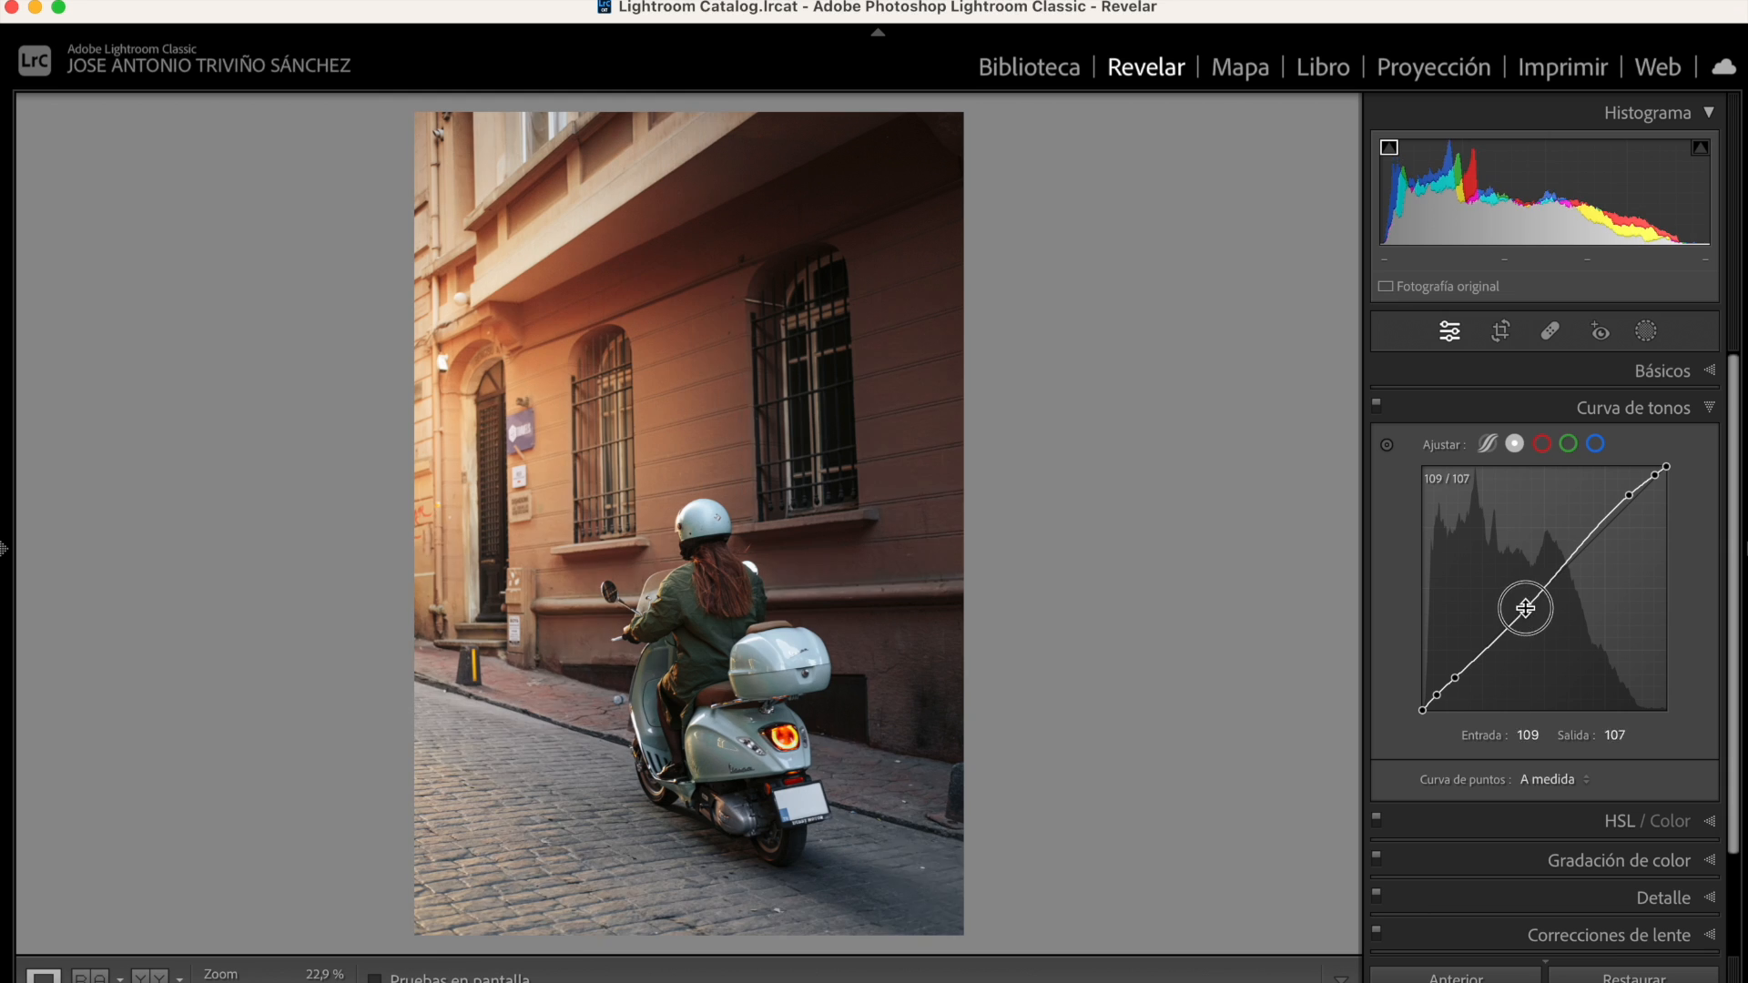
Remove every added shadow, midtone and highlight point from the point curve, leaving only its two endpoints
double_click(1457, 680)
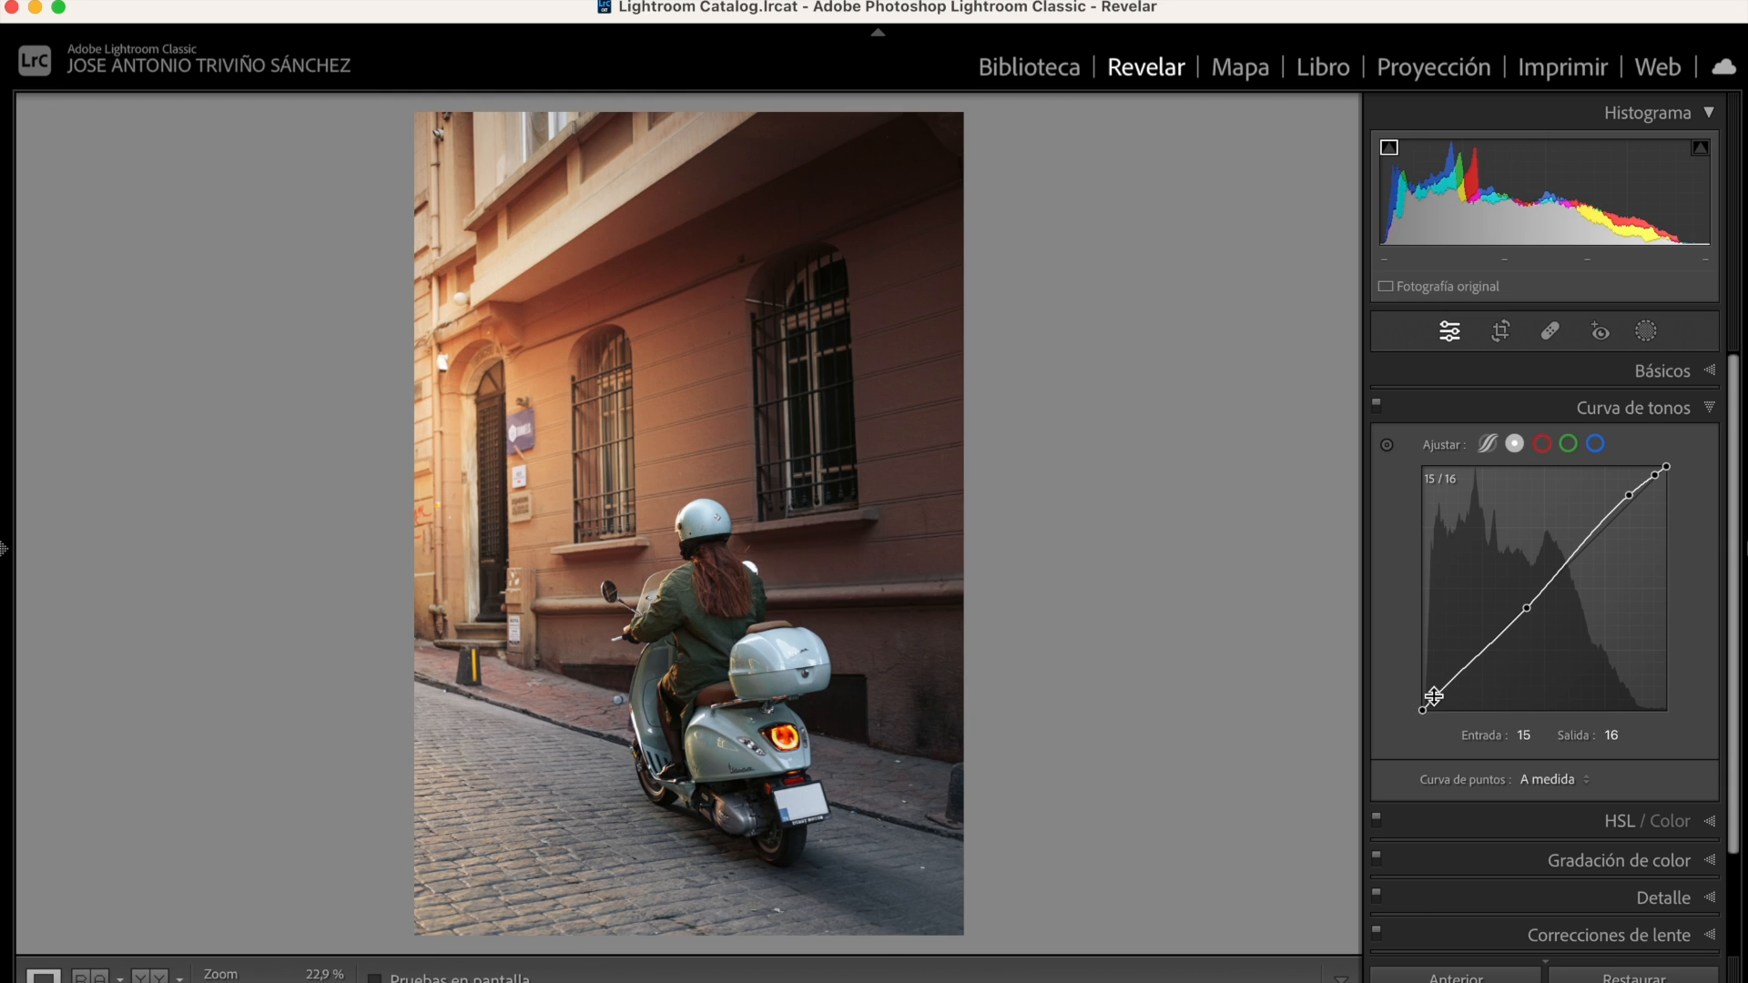
double_click(1436, 697)
double_click(1527, 612)
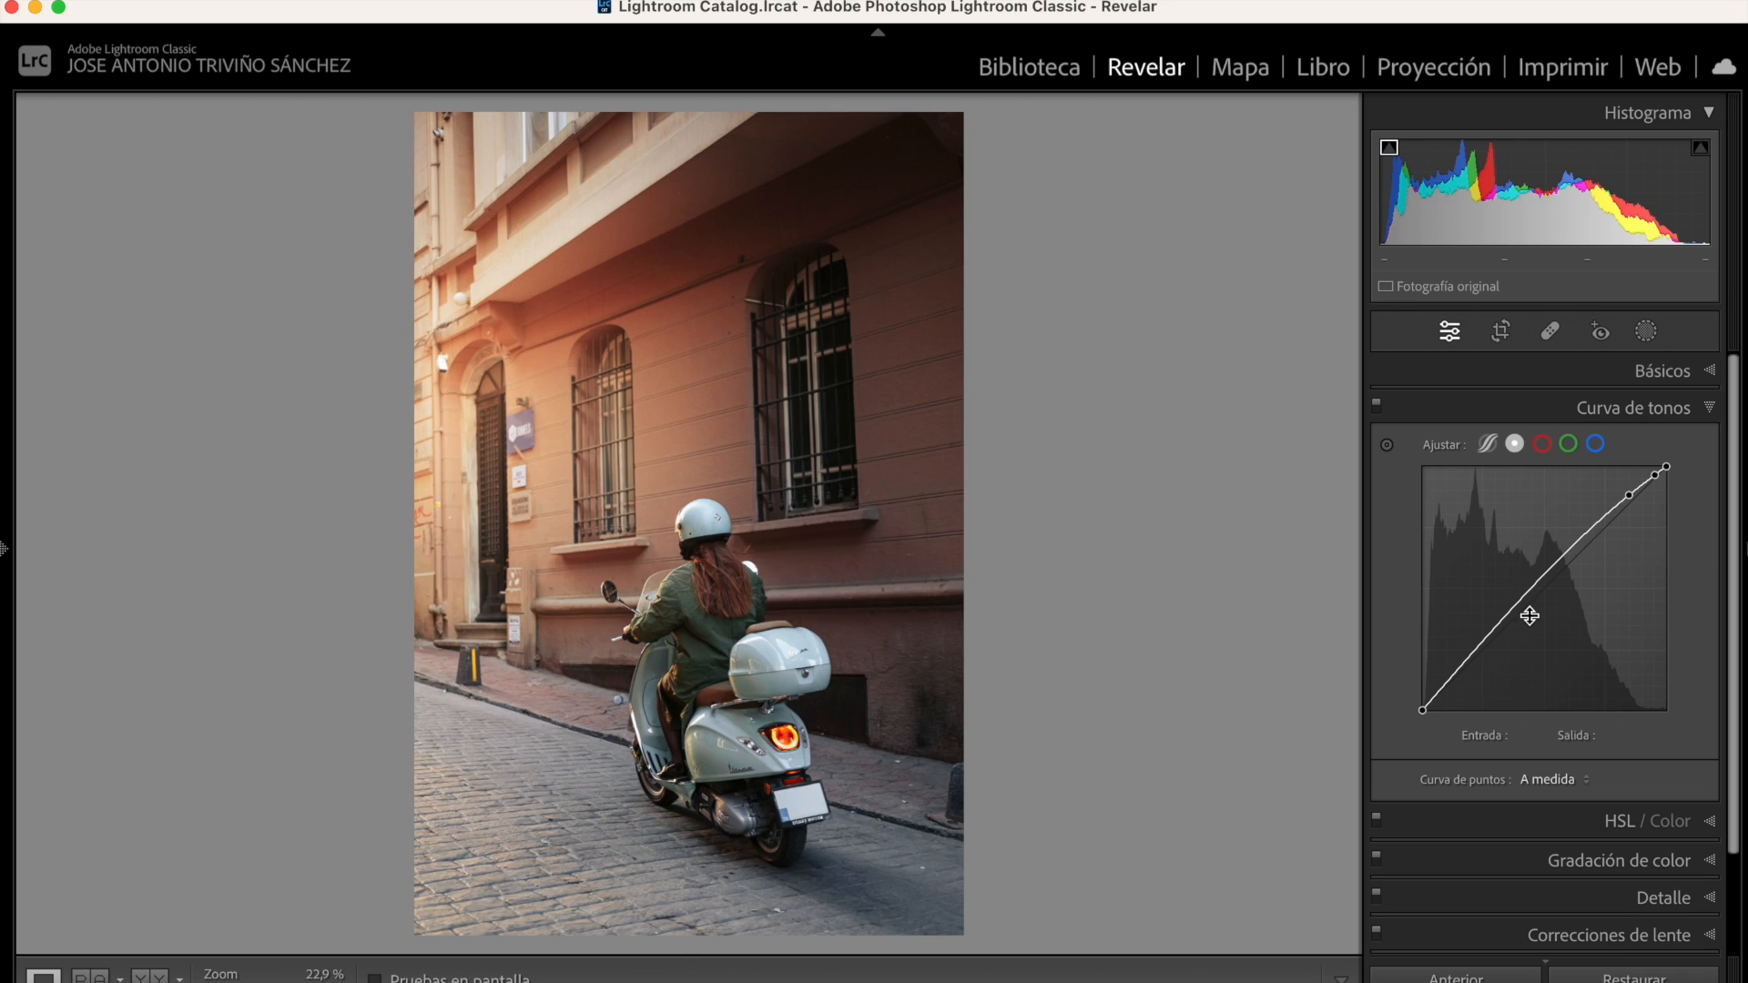
double_click(1632, 497)
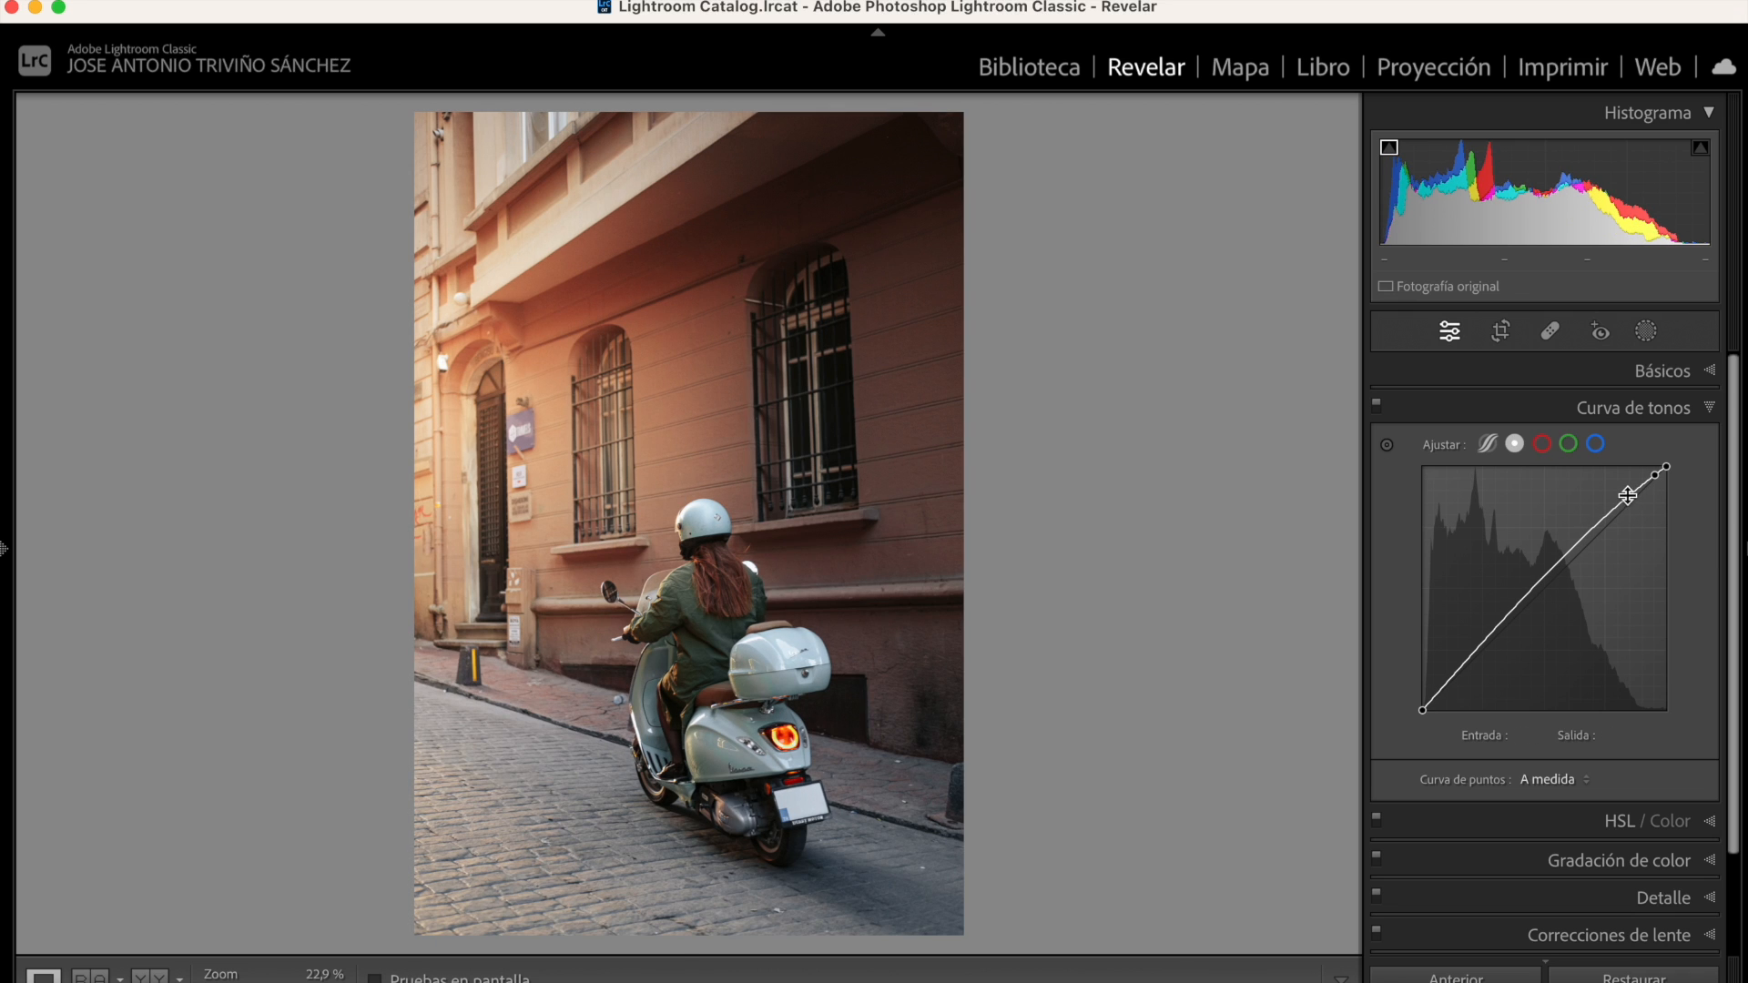
double_click(1654, 477)
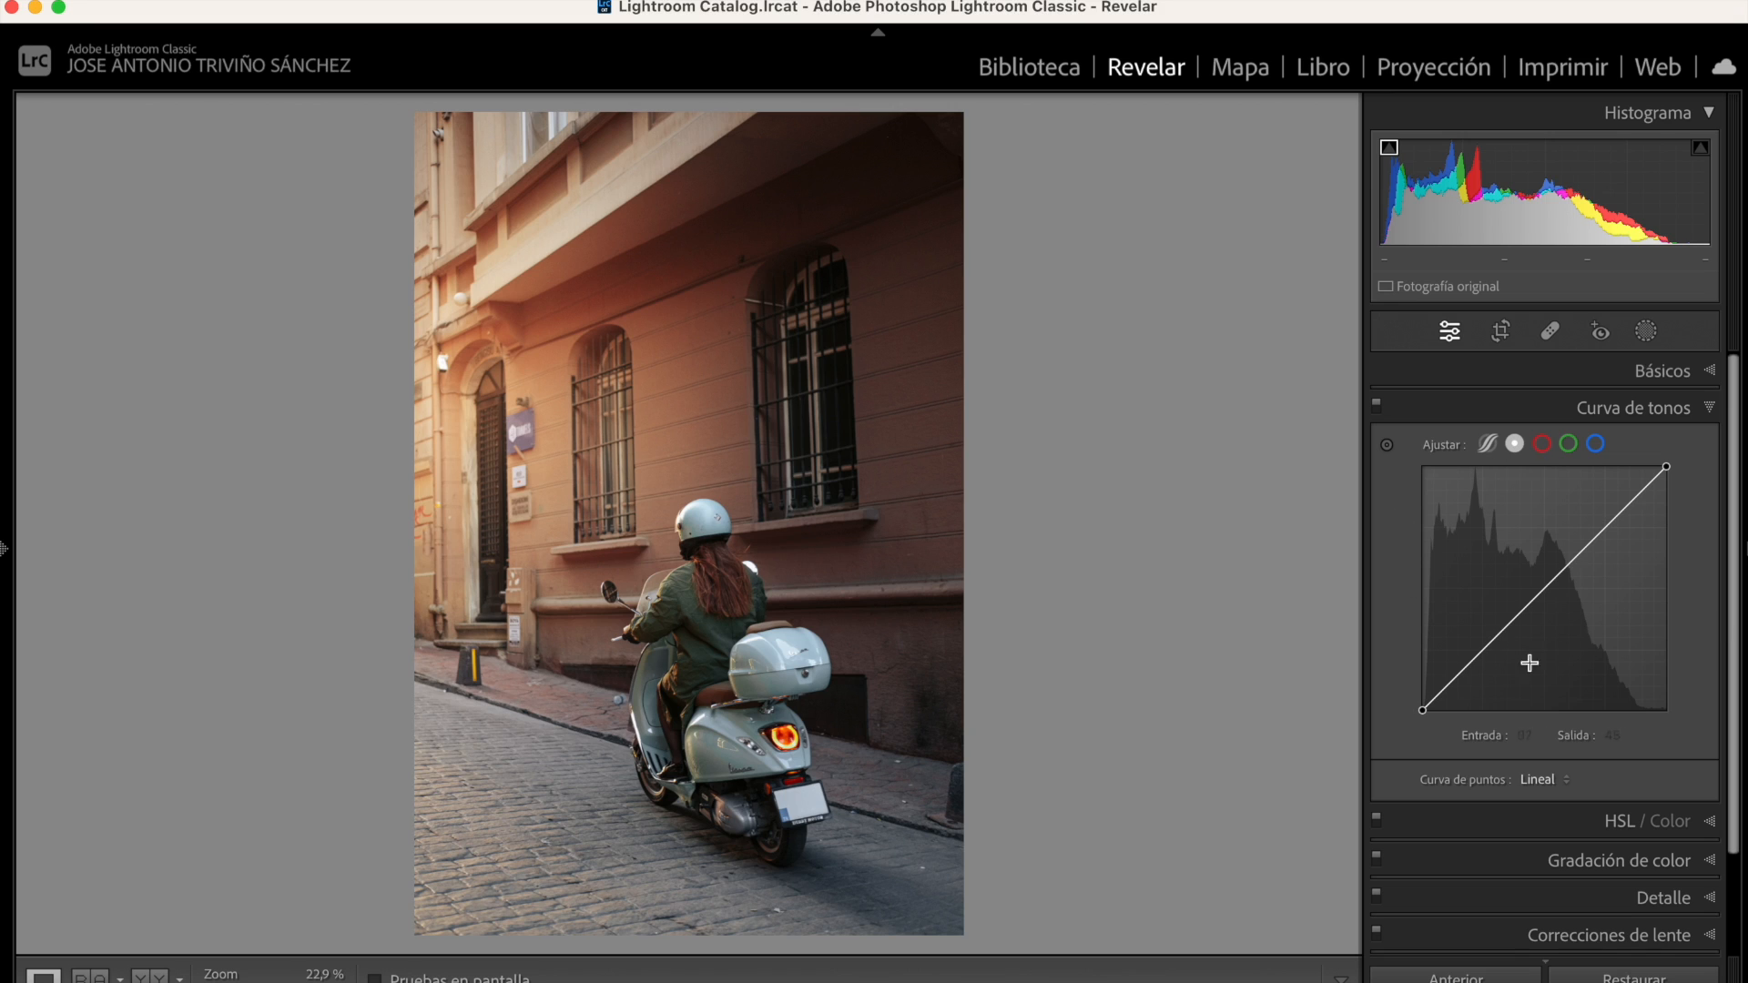
Try the Contraste medio and Contraste fuerte presets on the point curve and set it back to Lineal
left_click(1568, 779)
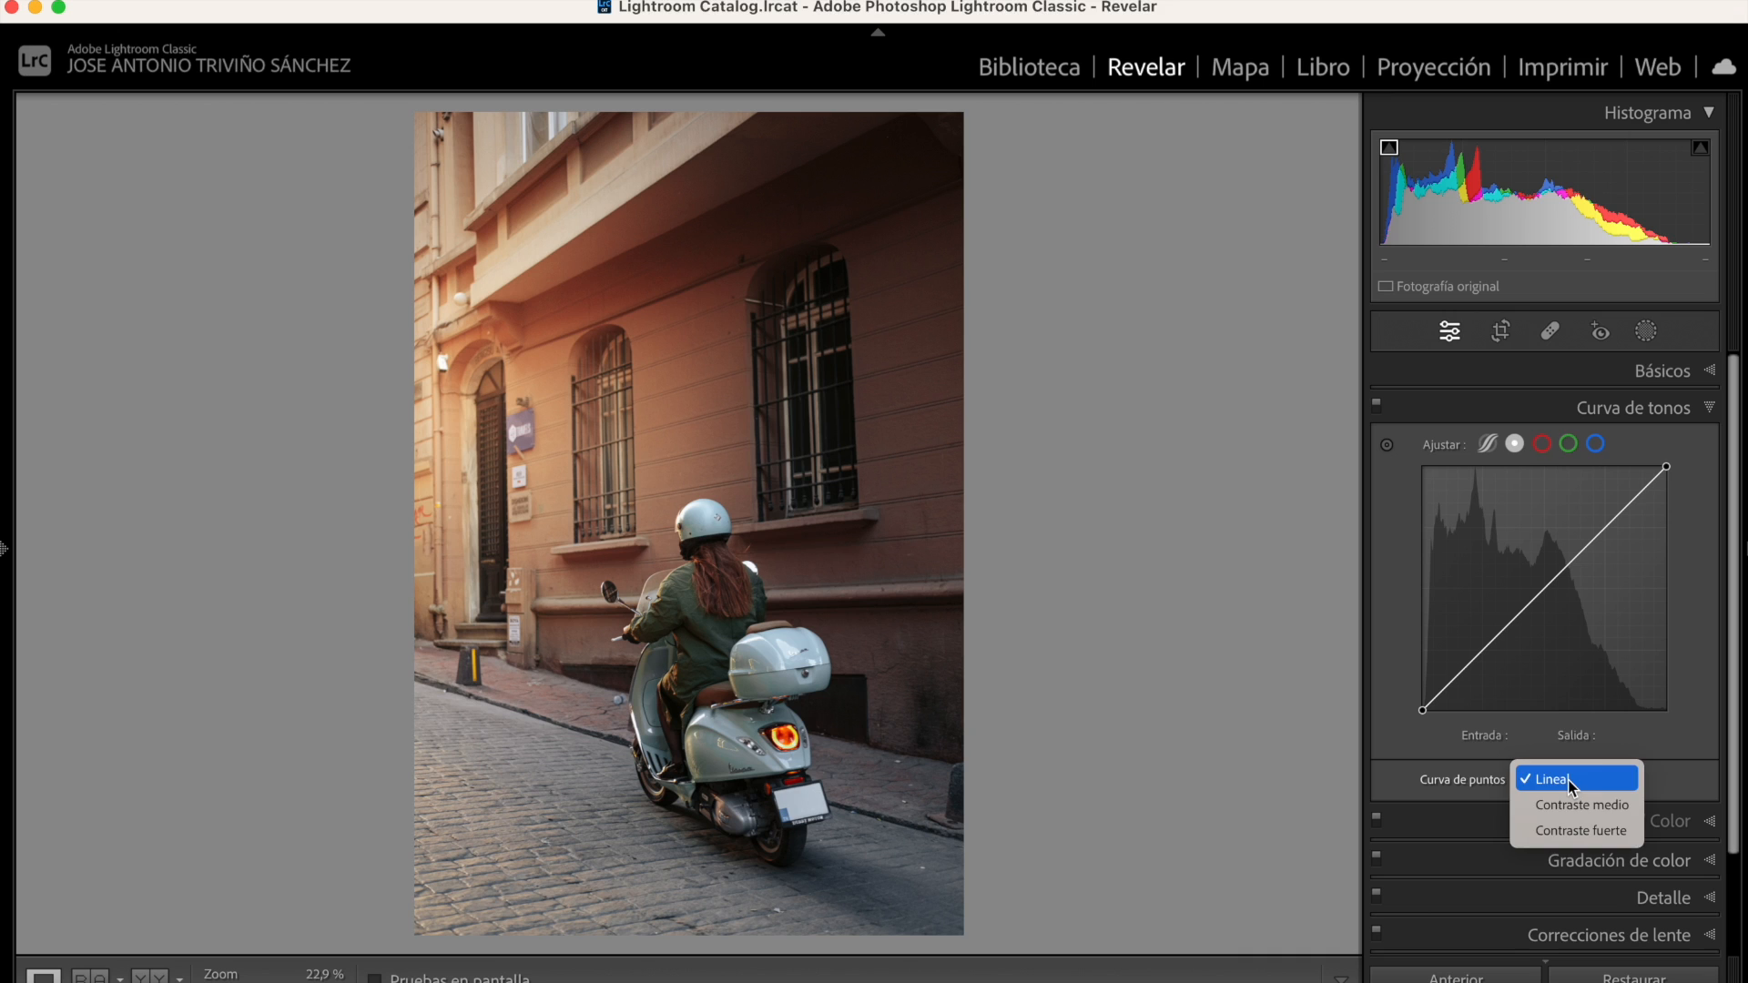
left_click(1571, 803)
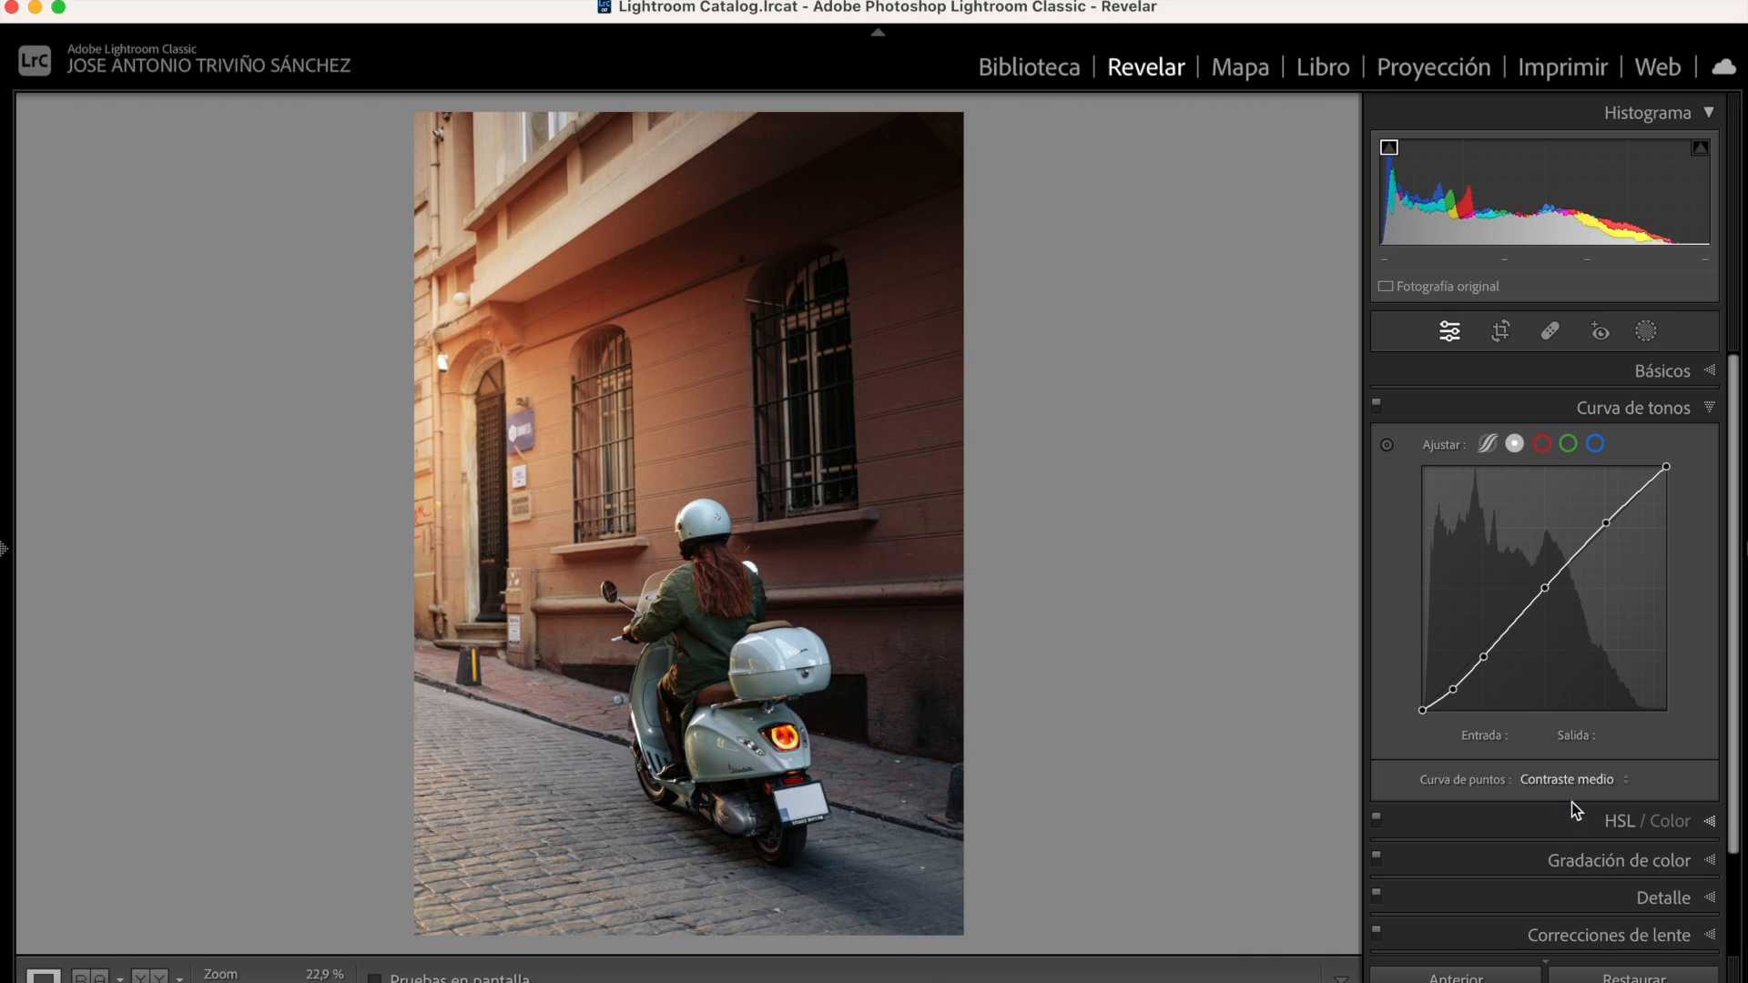
left_click(1628, 779)
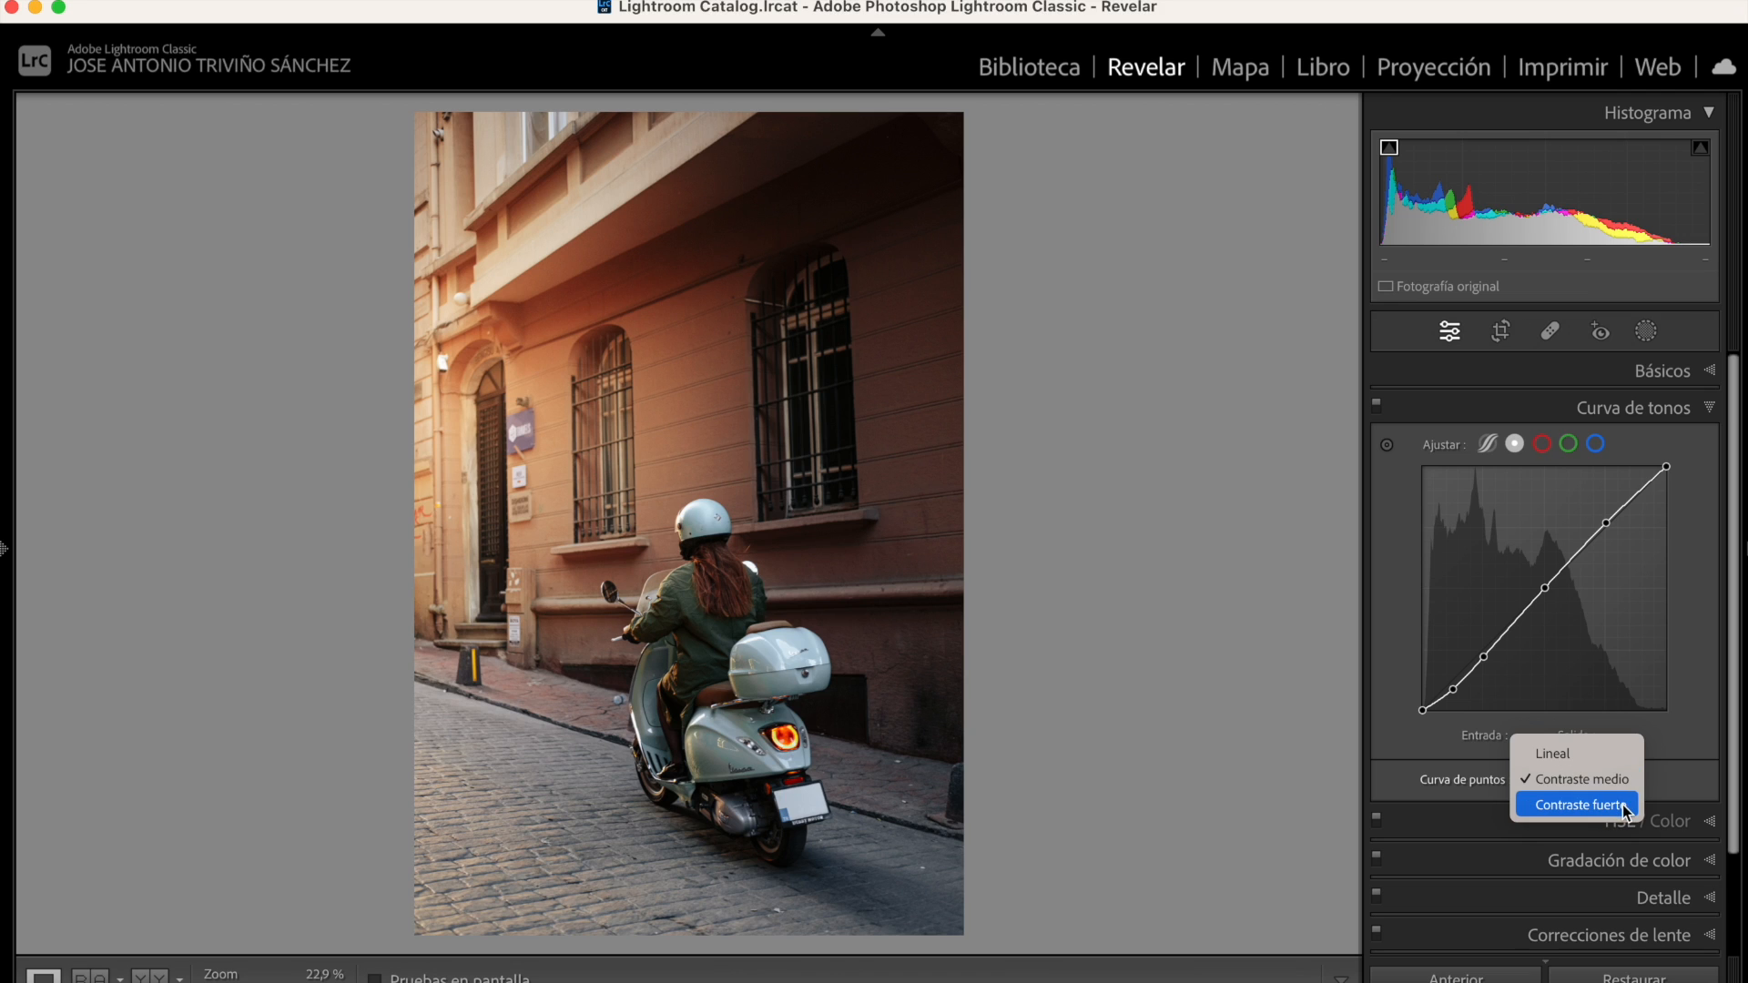
left_click(1604, 803)
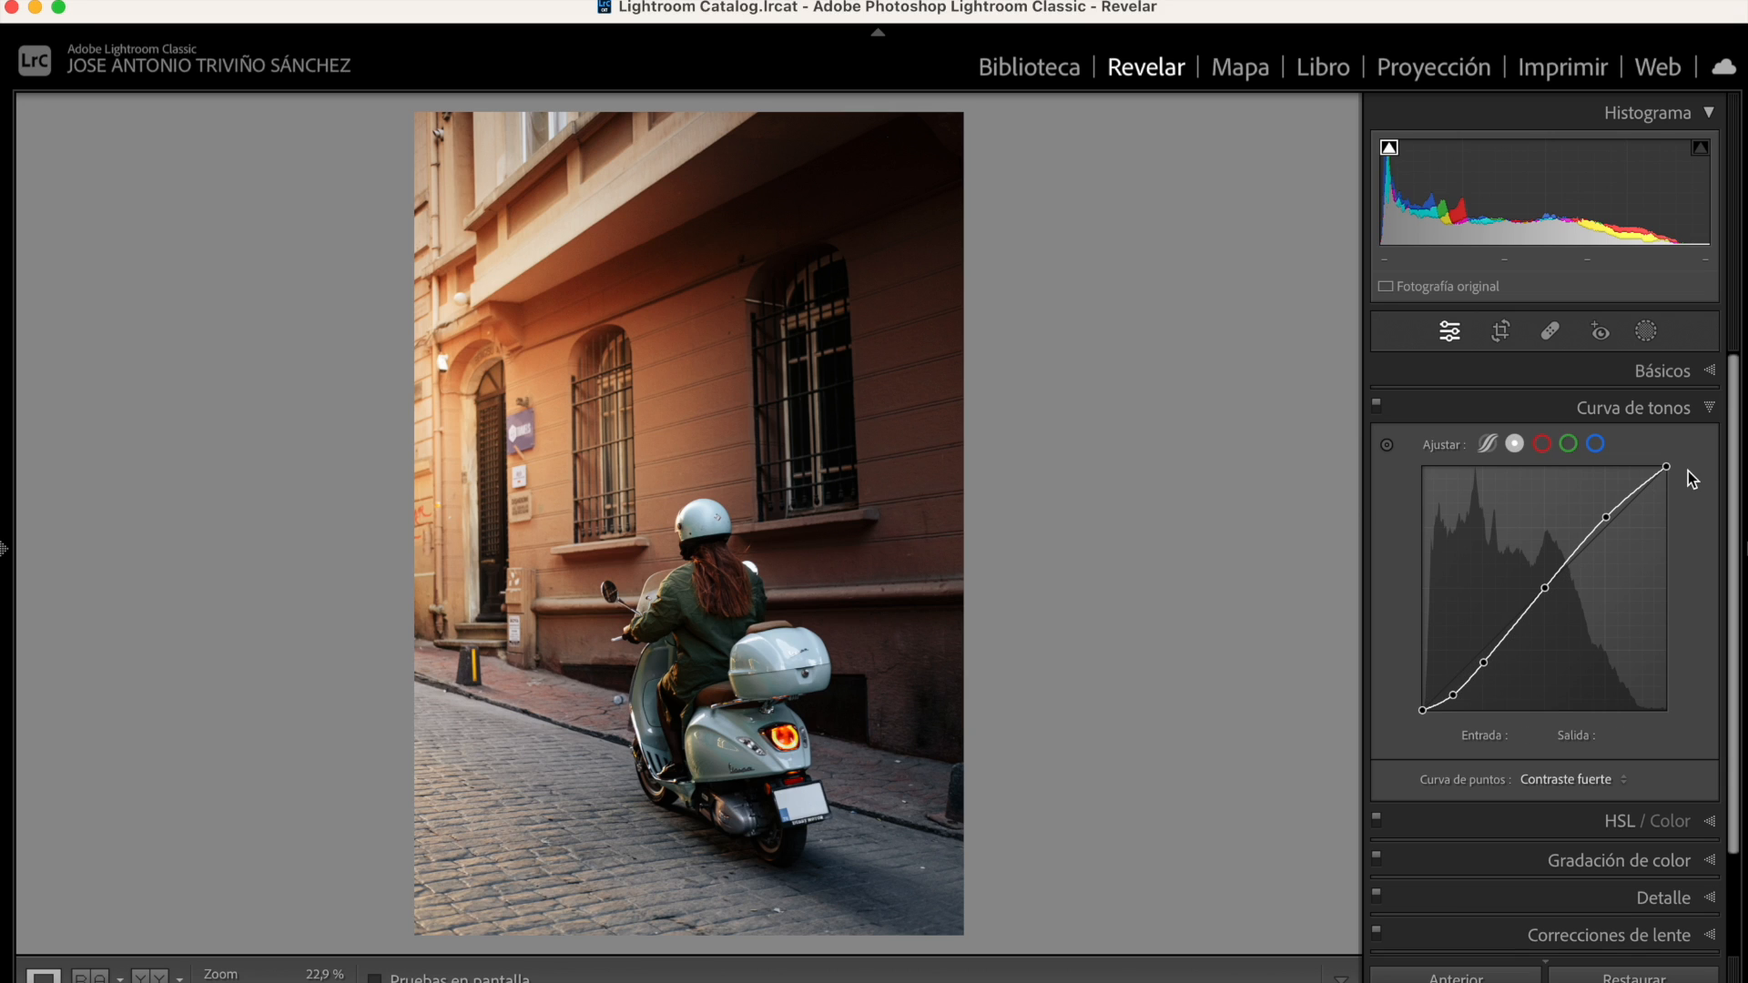
left_click(1625, 784)
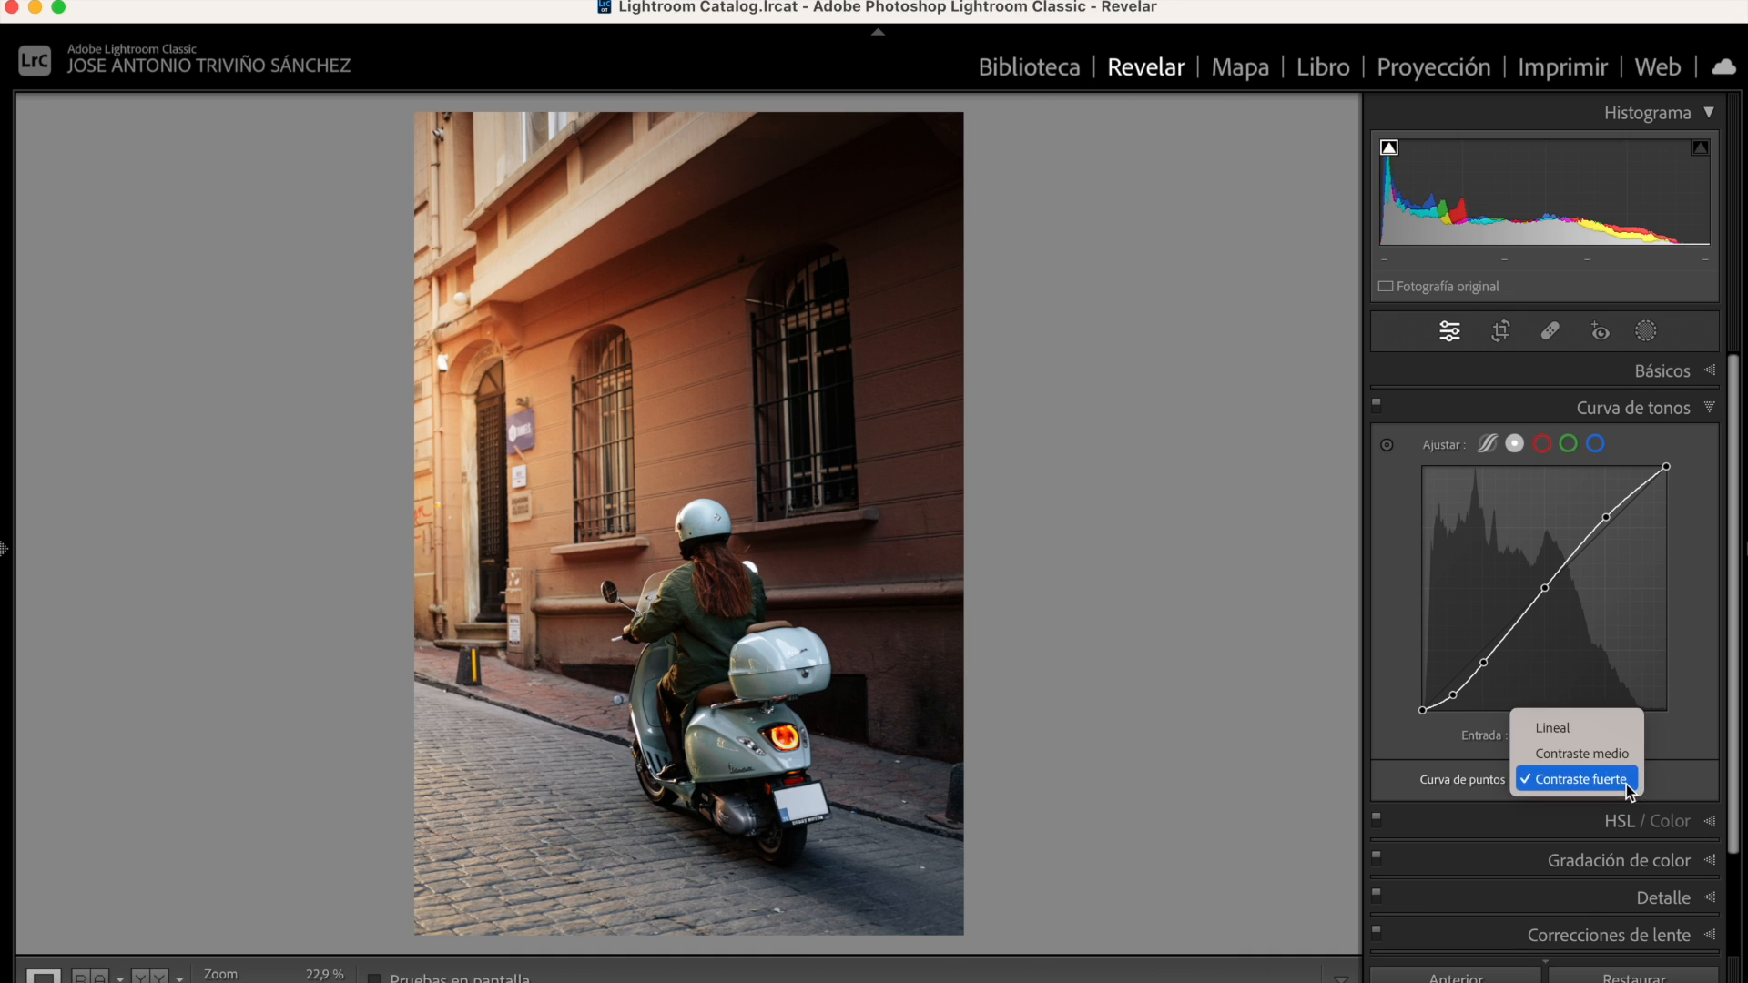
left_click(1621, 729)
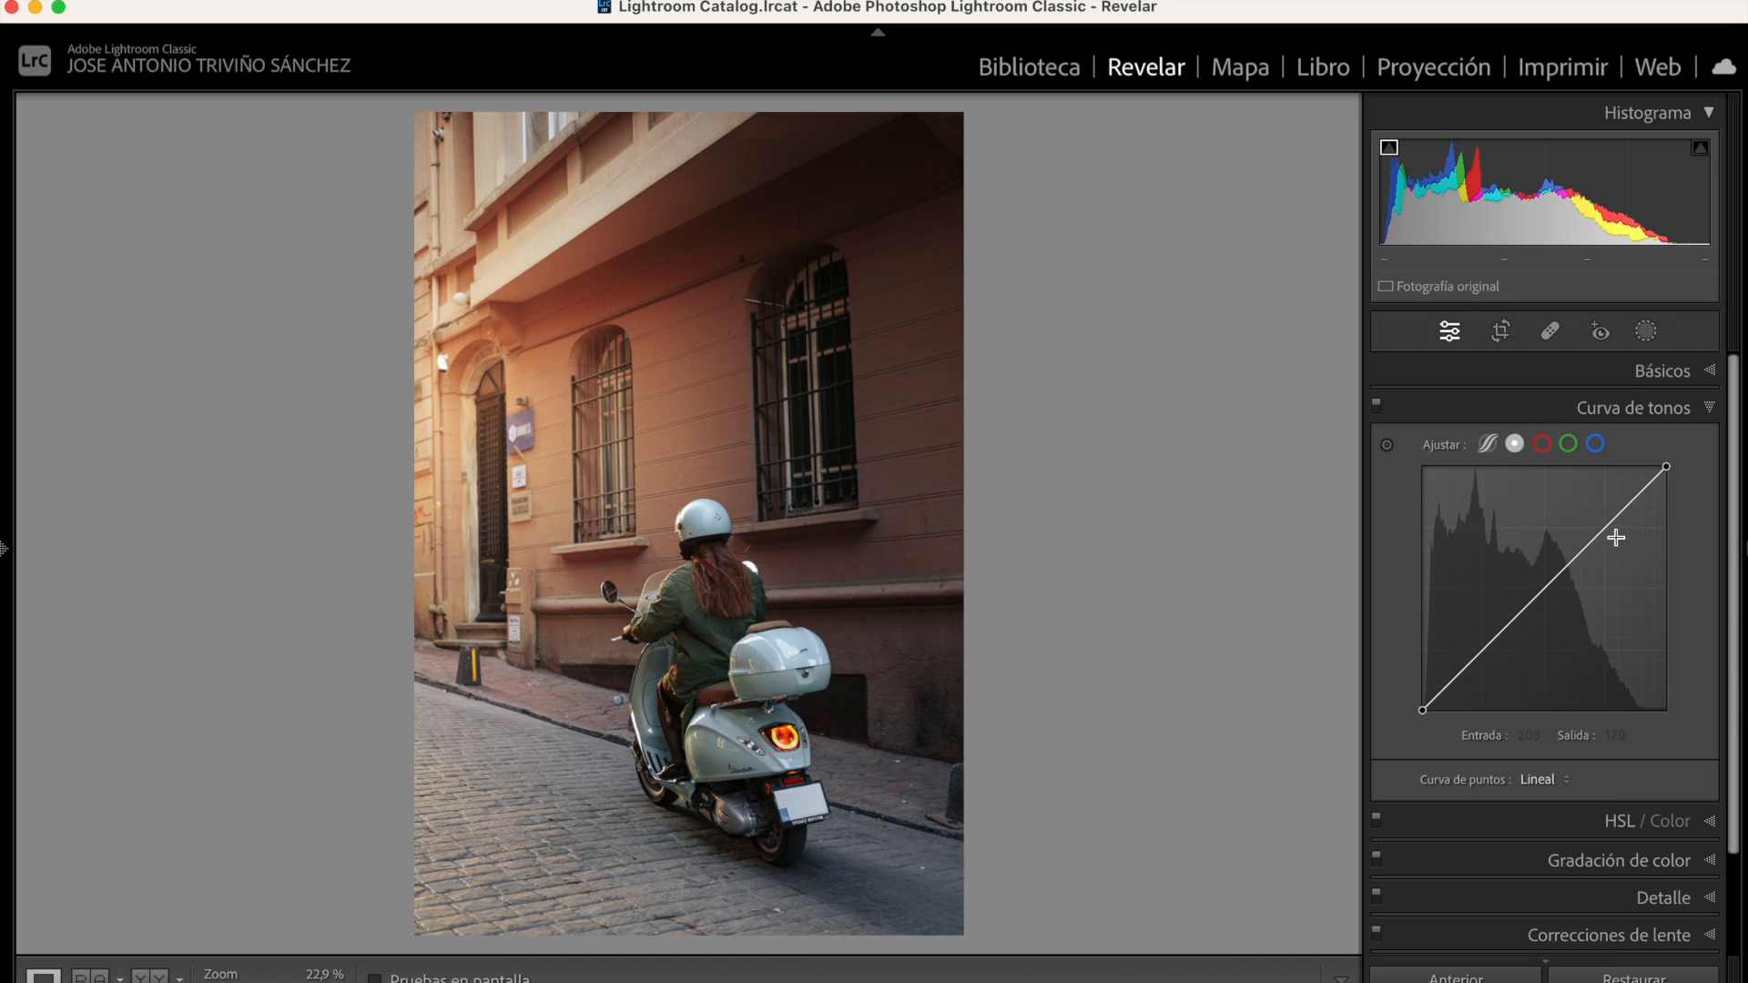
Shape a manual S-curve with points including input/output 189/198, 62/53 and 6/4, and compare the photo before and after
mouse_move(1607, 532)
left_mouse_down()
mouse_move(1635, 488)
mouse_move(1605, 525)
left_mouse_up()
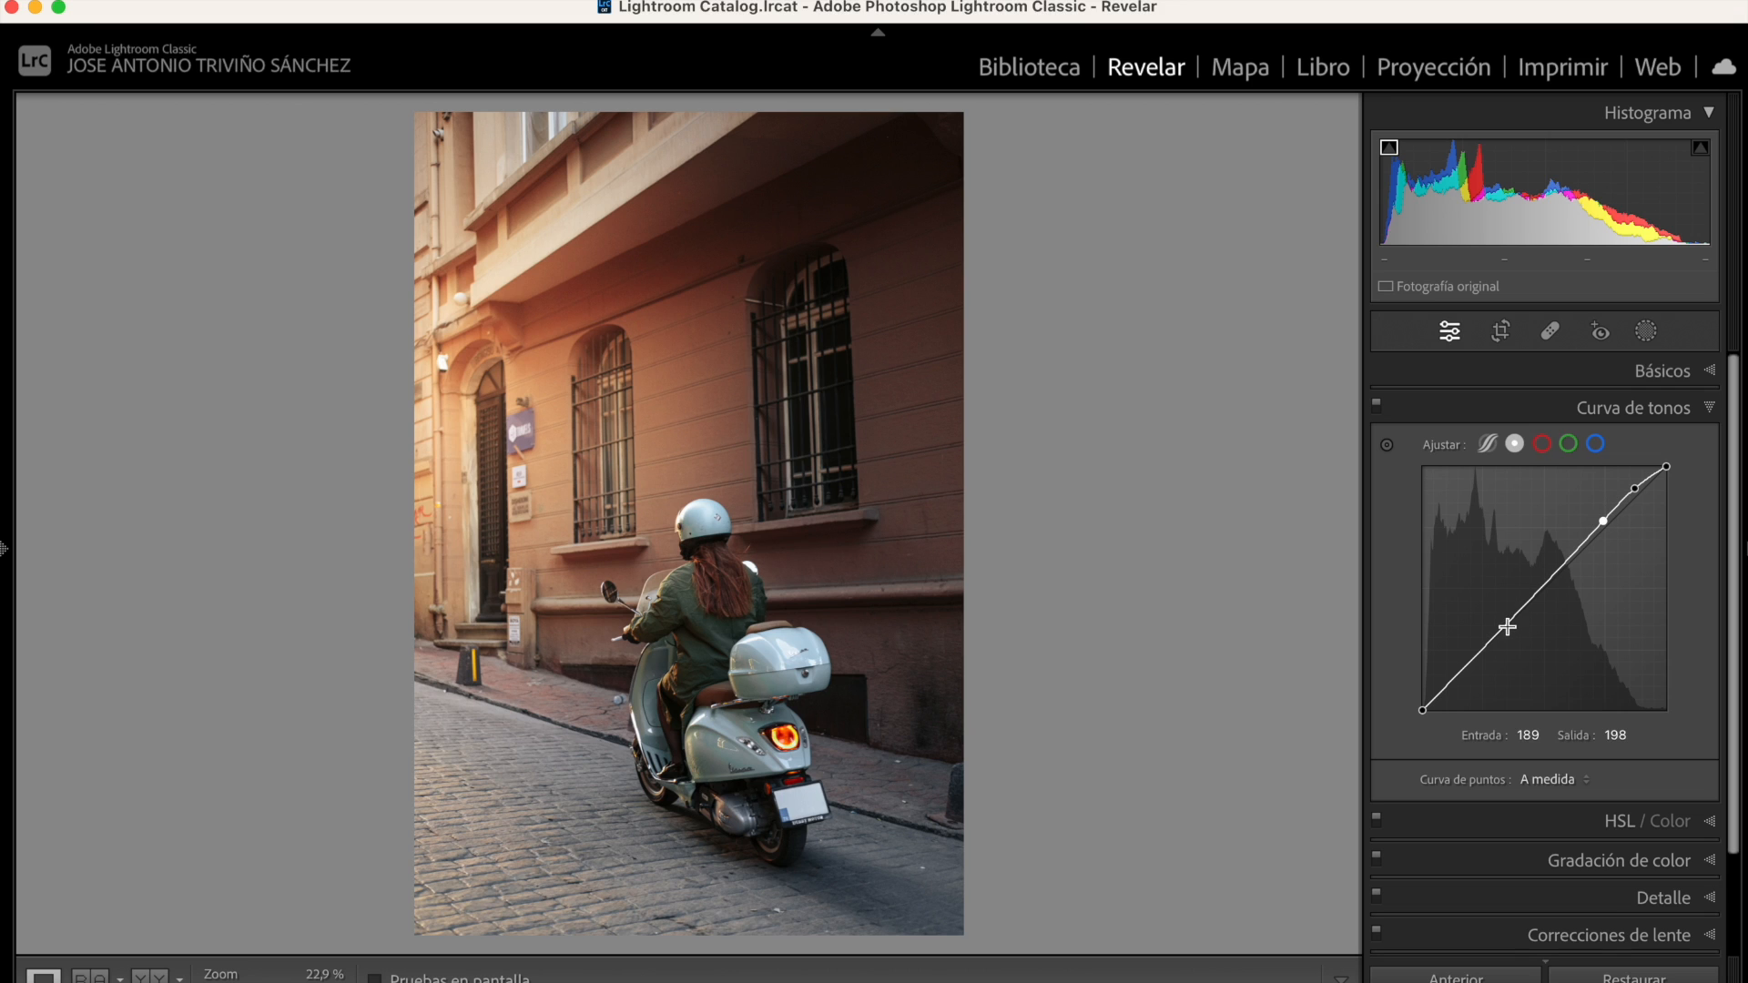
left_click_drag(1506, 628, 1481, 662)
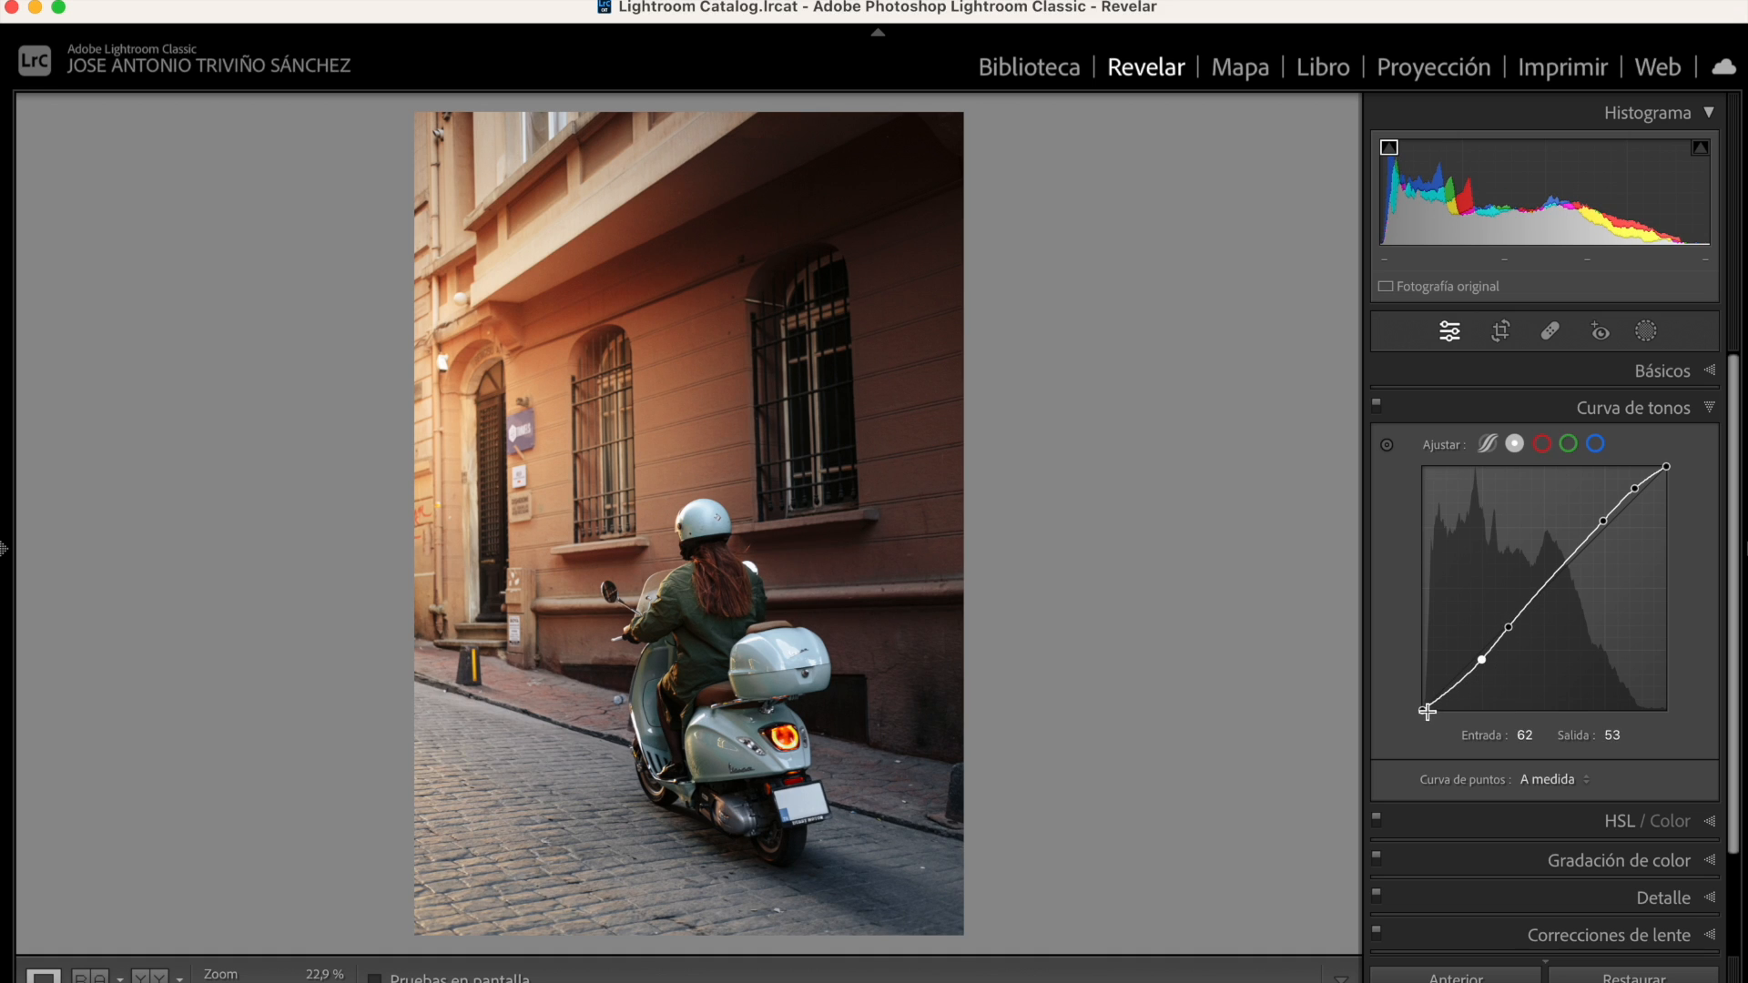
left_click_drag(1427, 710, 1426, 709)
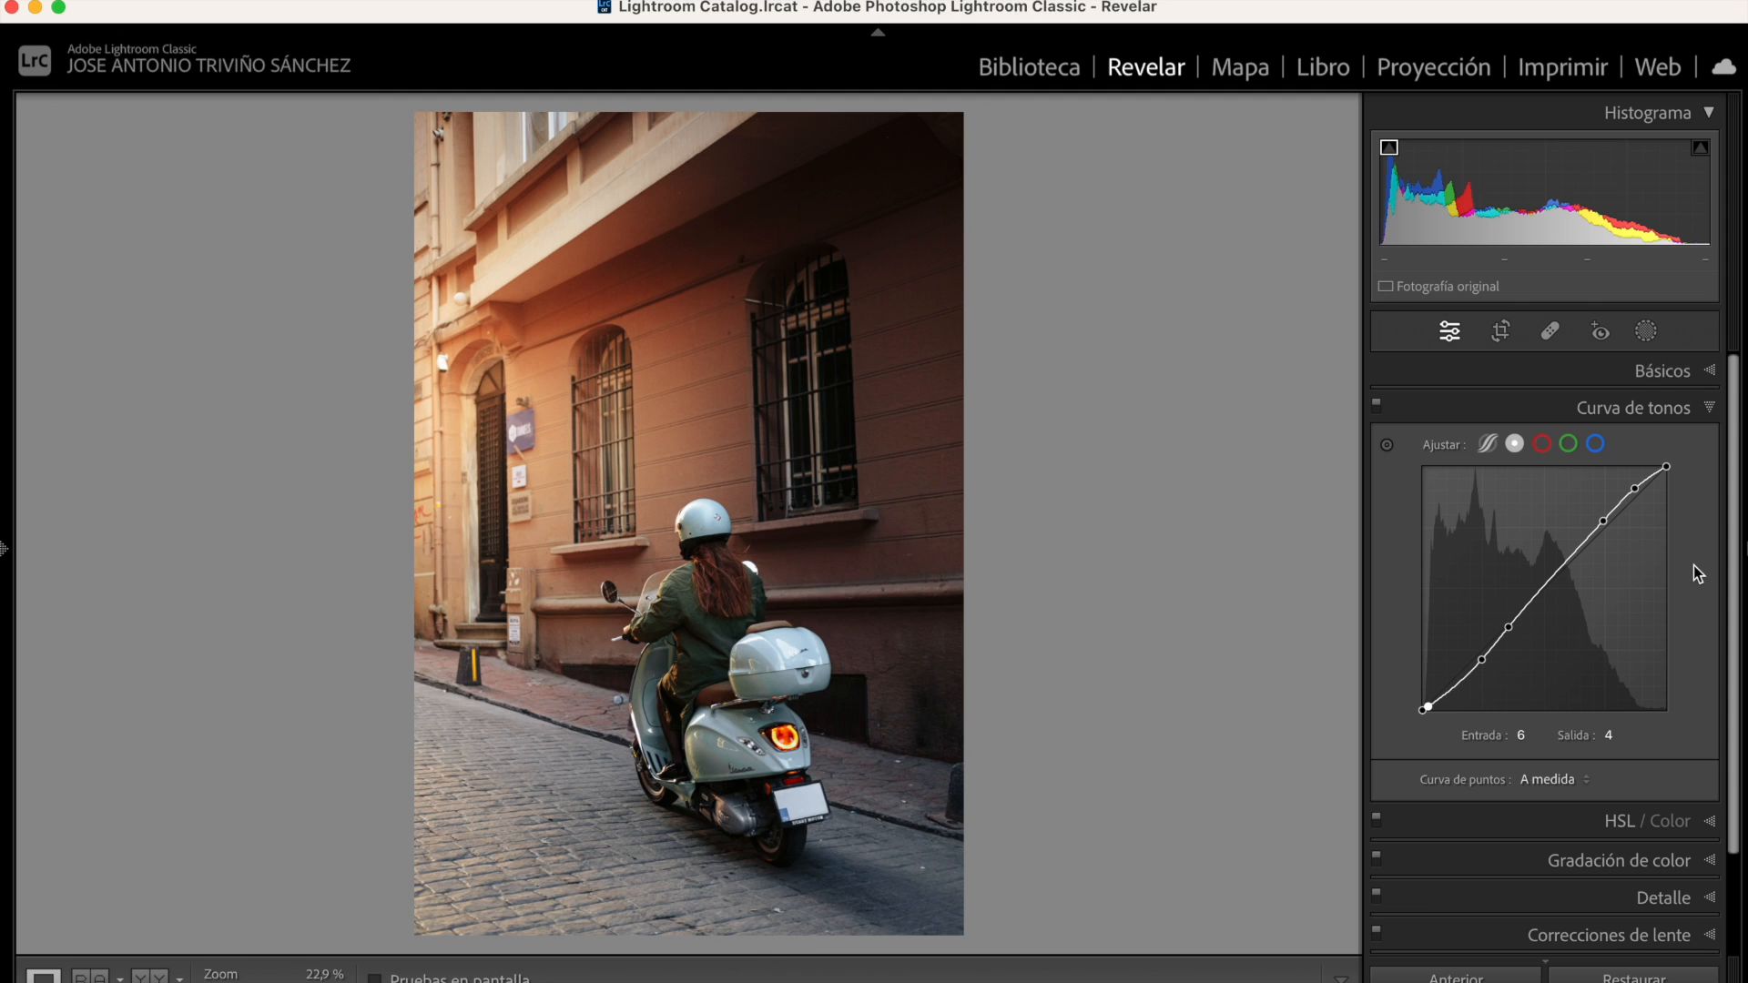
key("y")
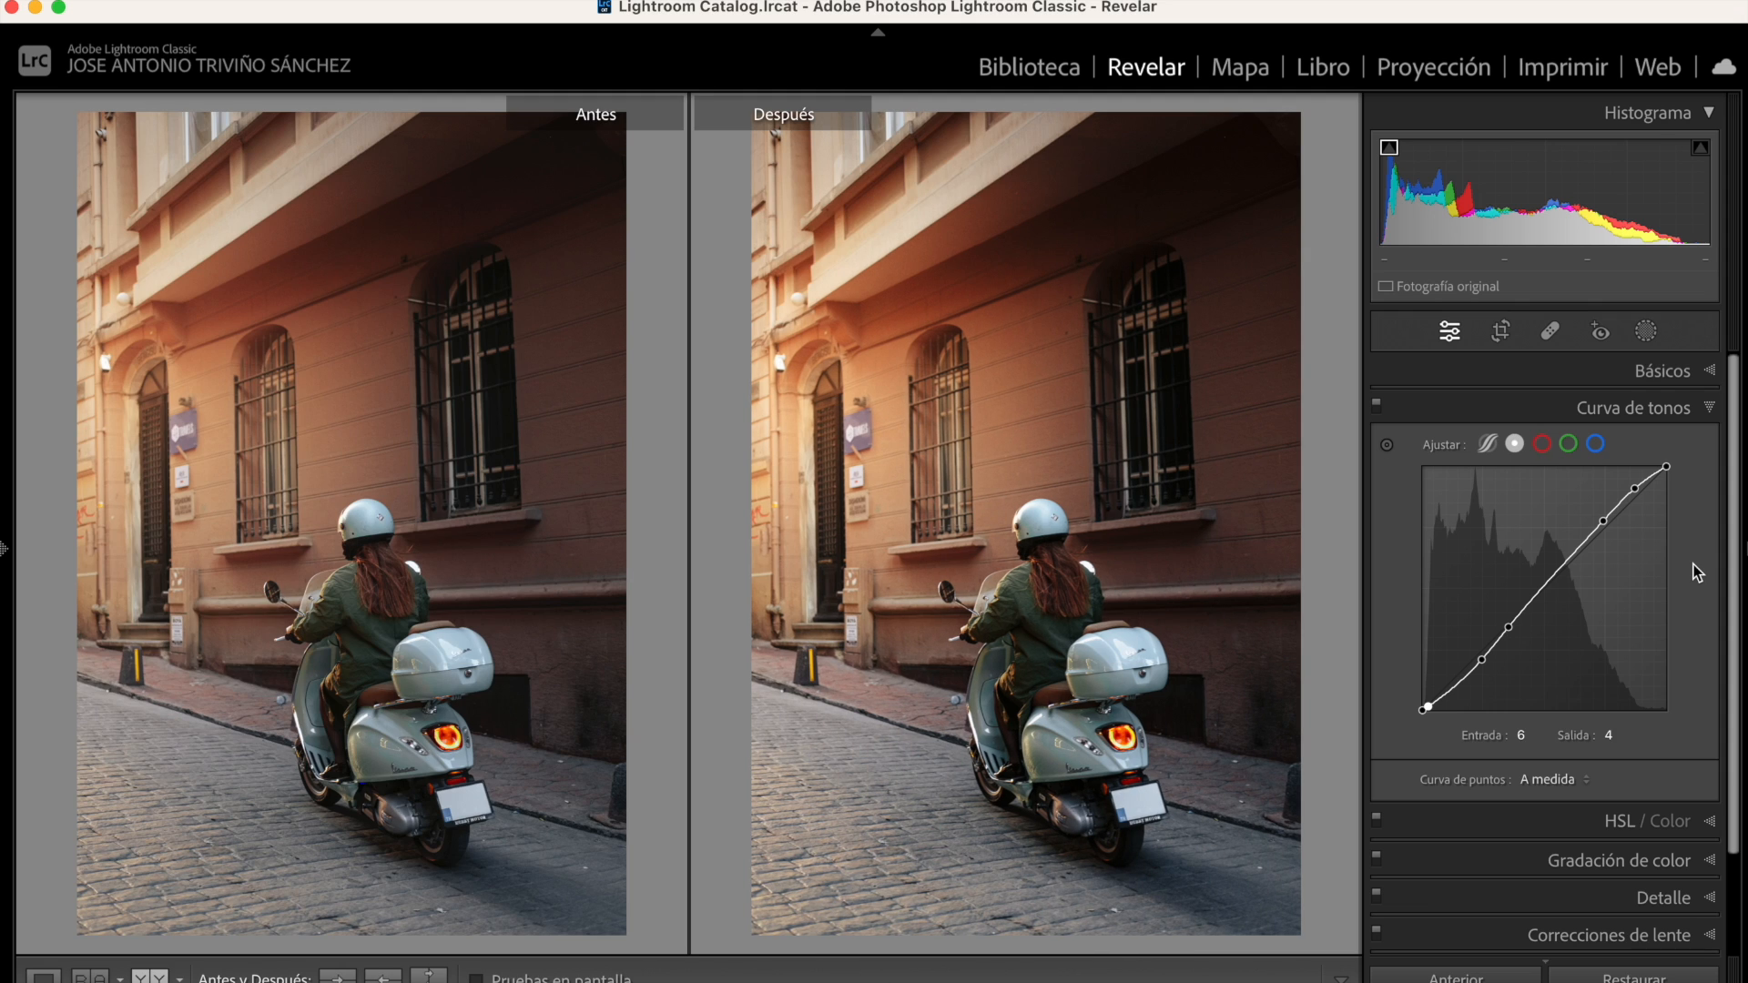
key("y")
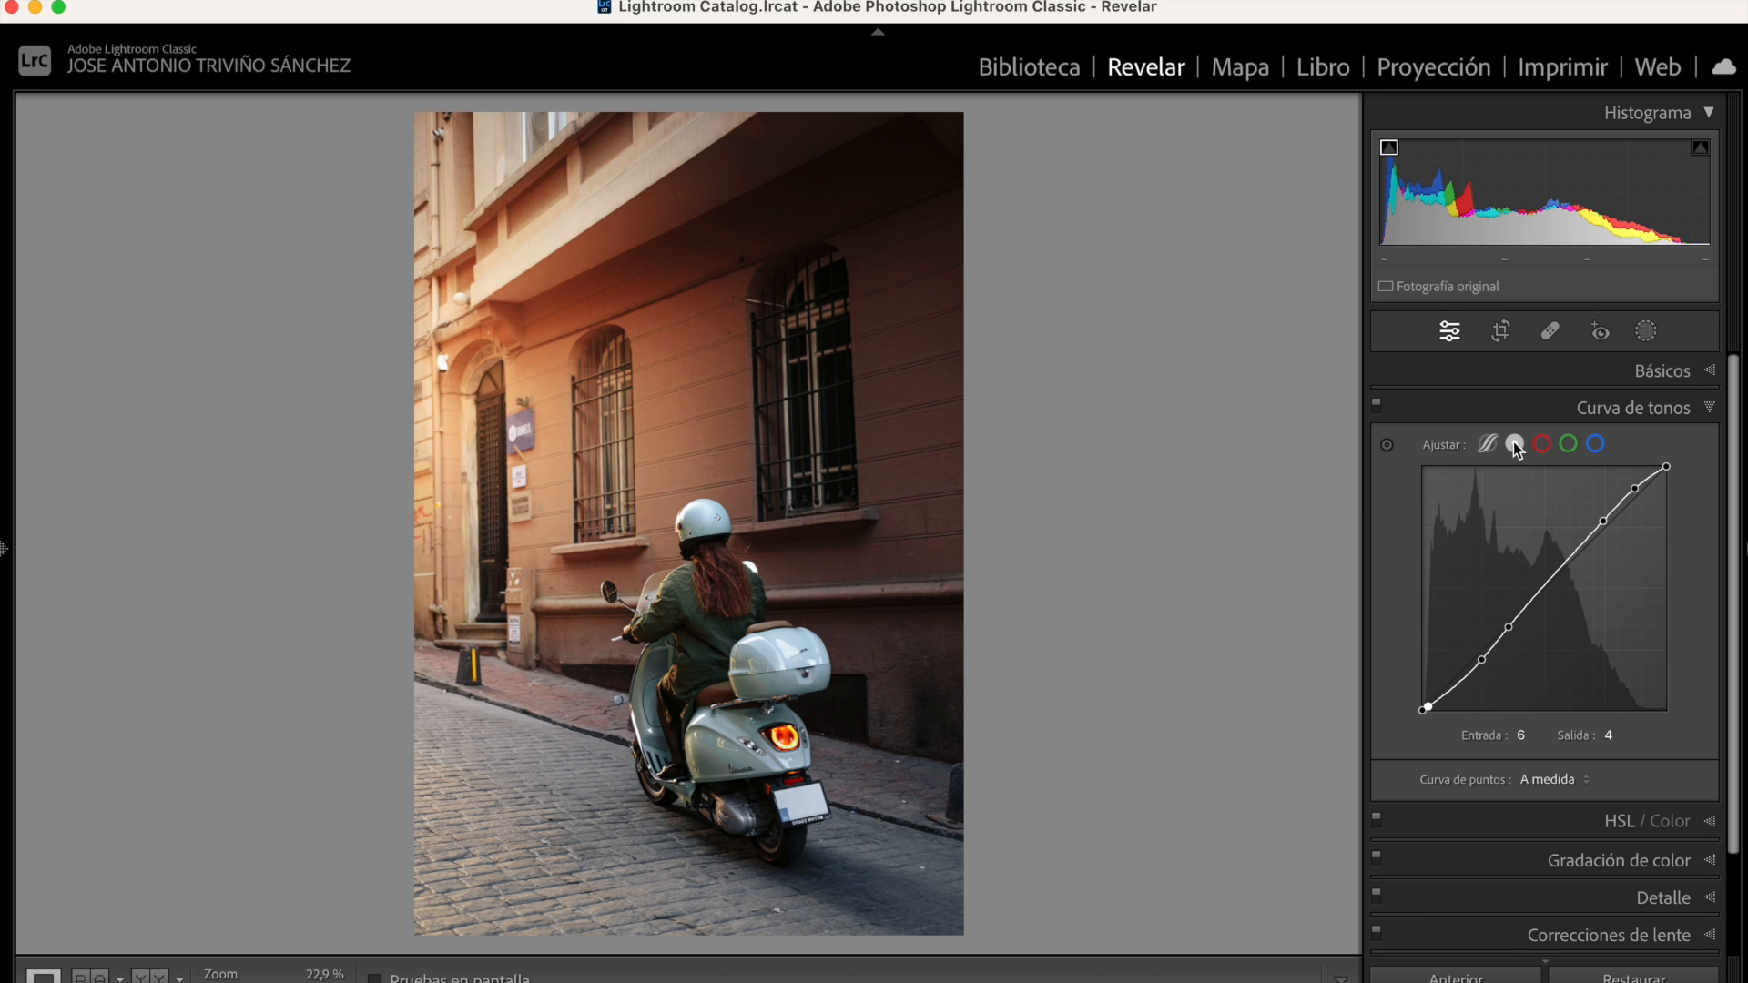
Delete all the S-curve's added points to return the point curve to a straight line
double_click(1604, 525)
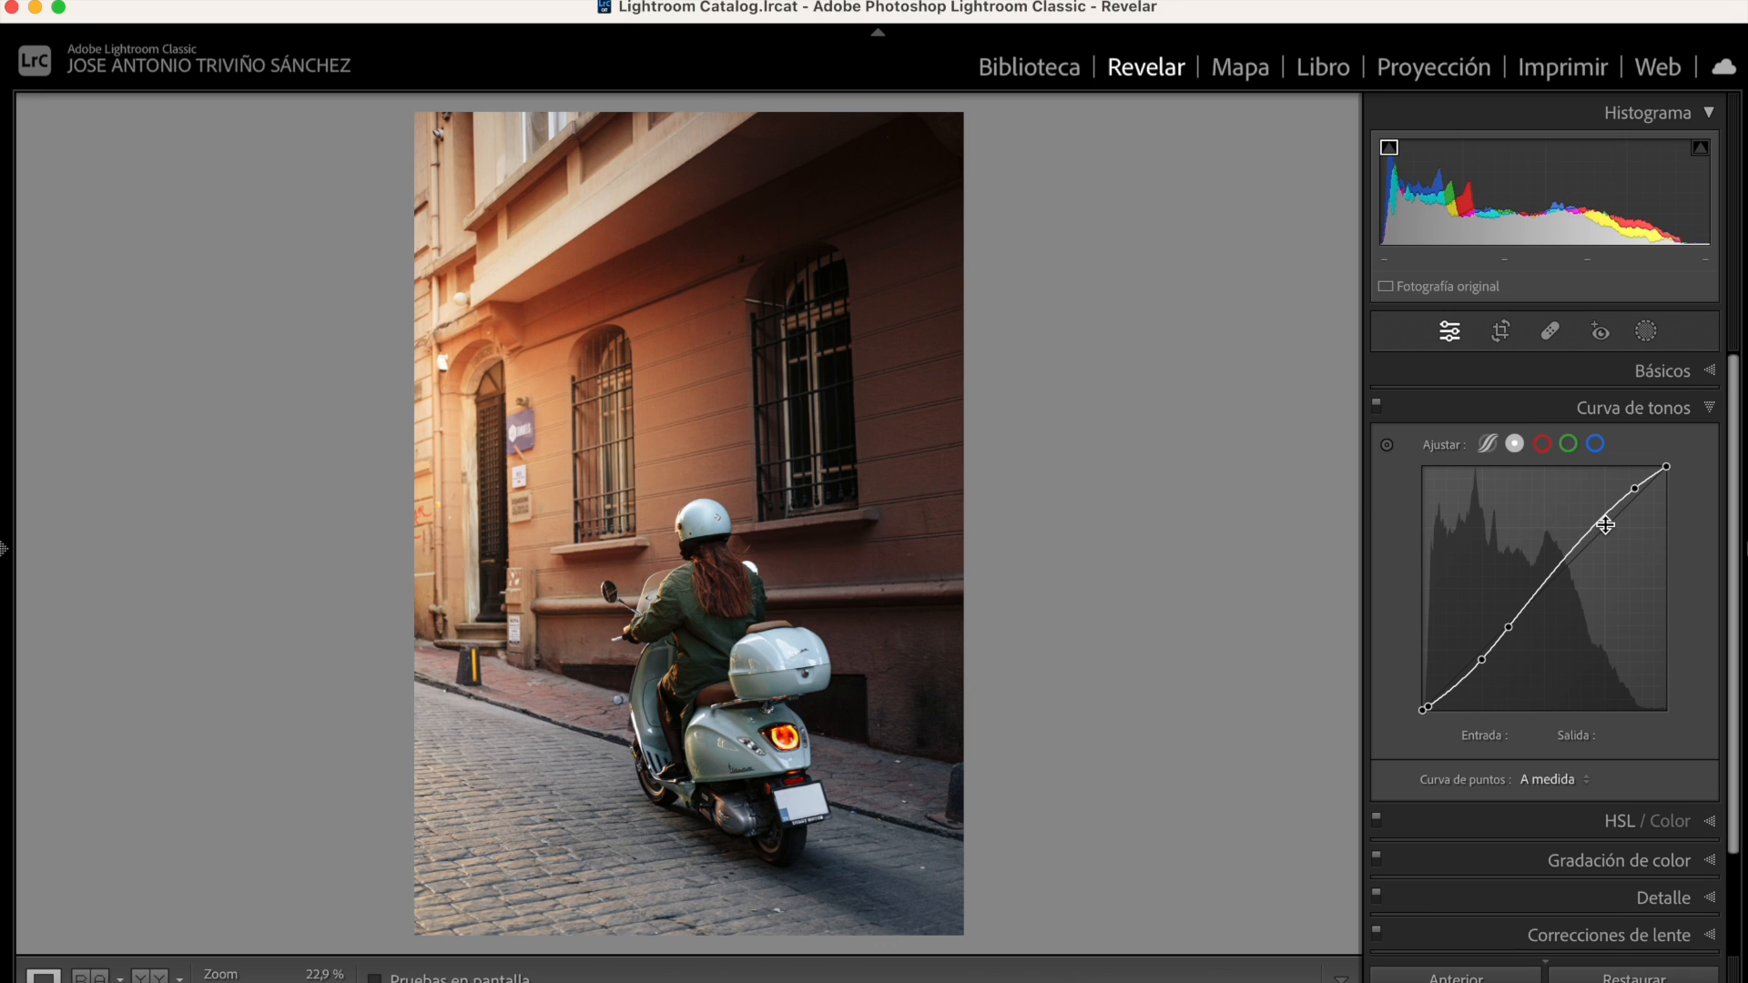
double_click(1635, 488)
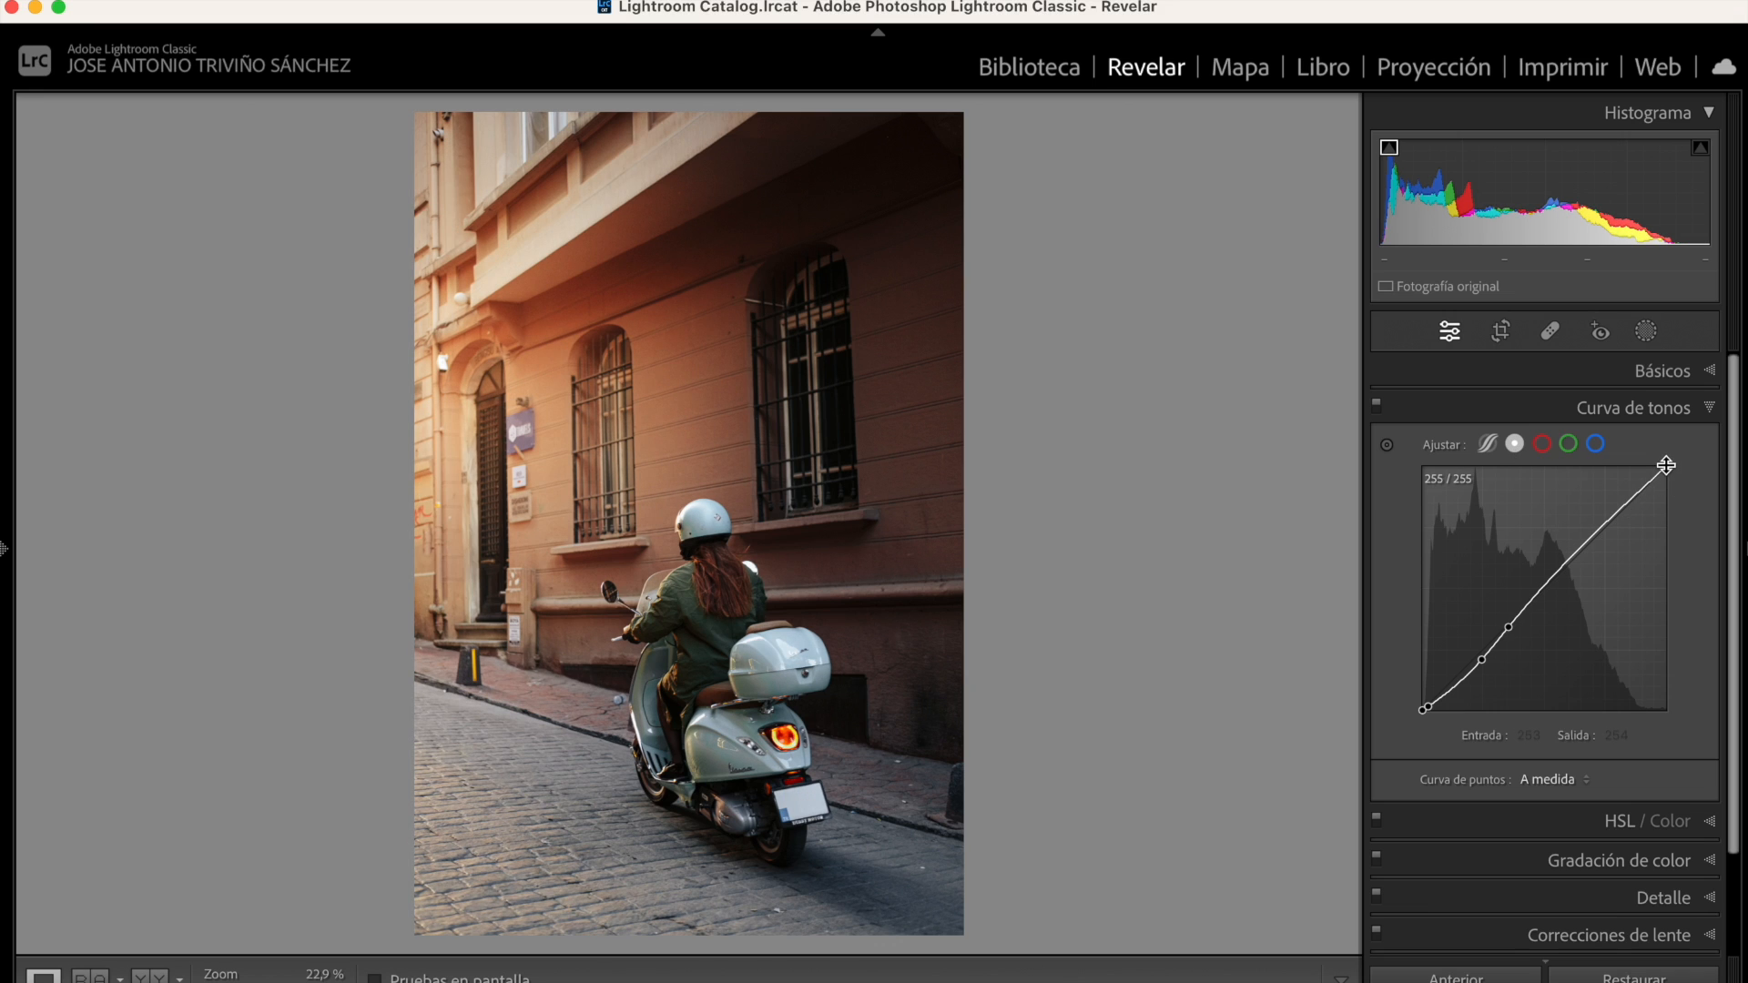
double_click(1509, 628)
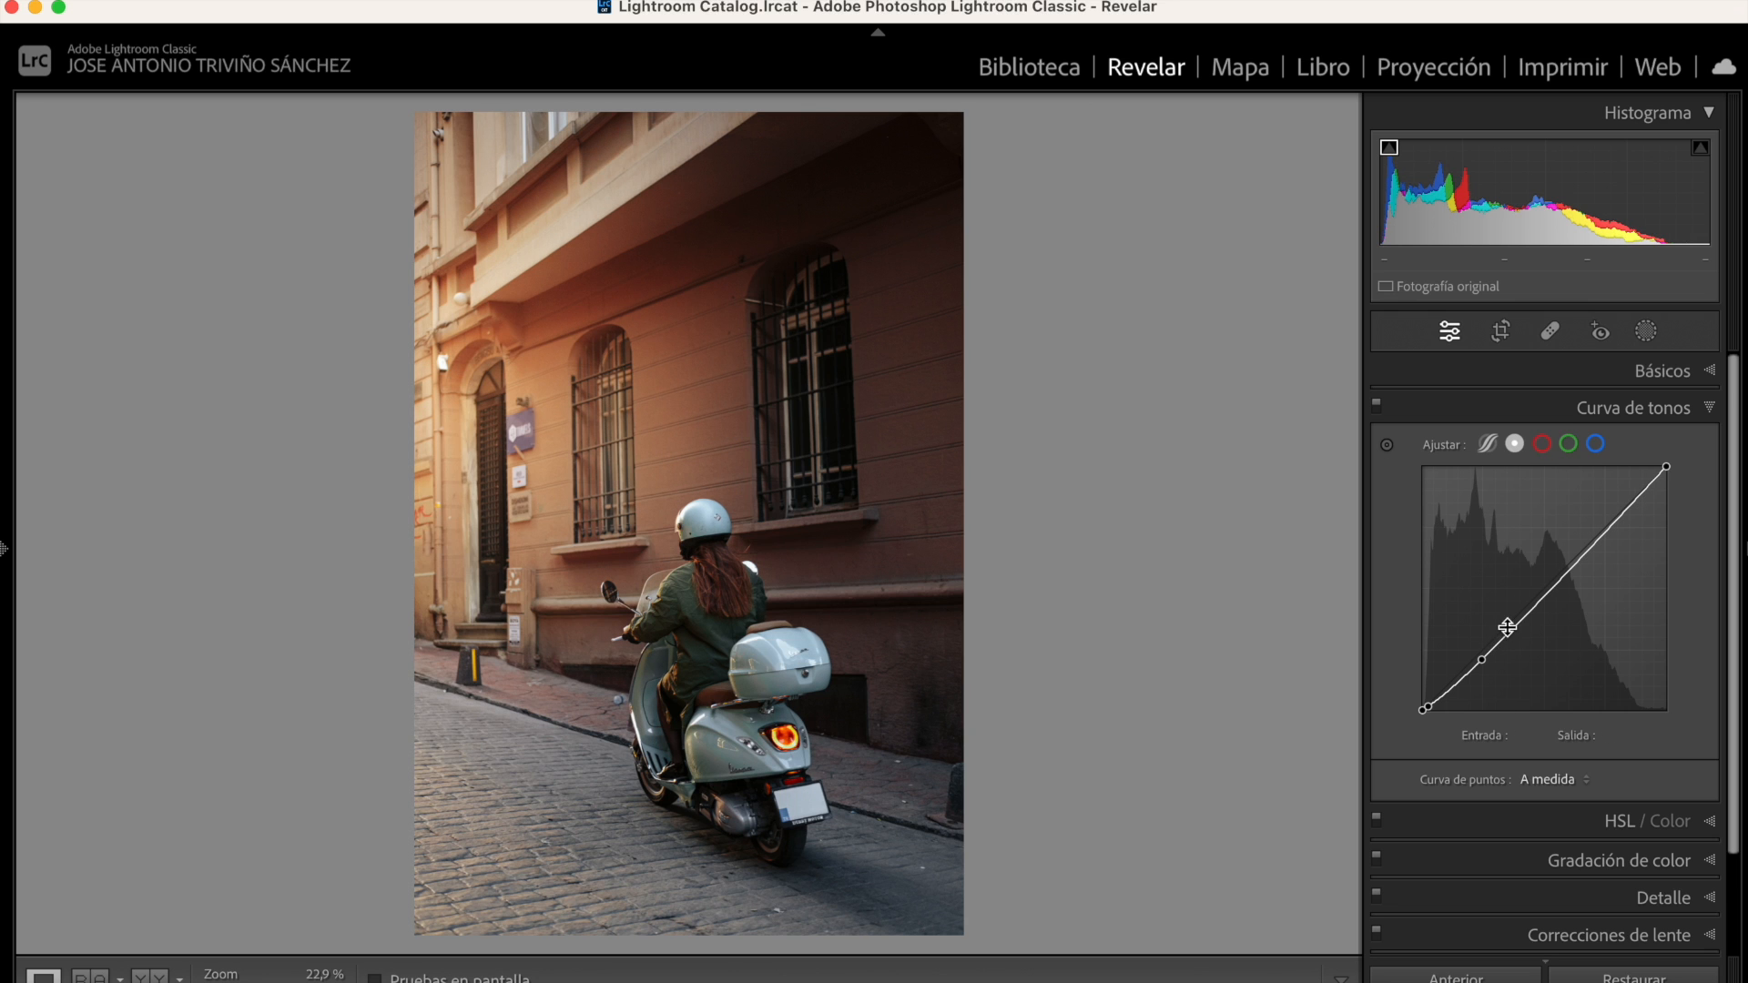
double_click(1479, 659)
double_click(1421, 706)
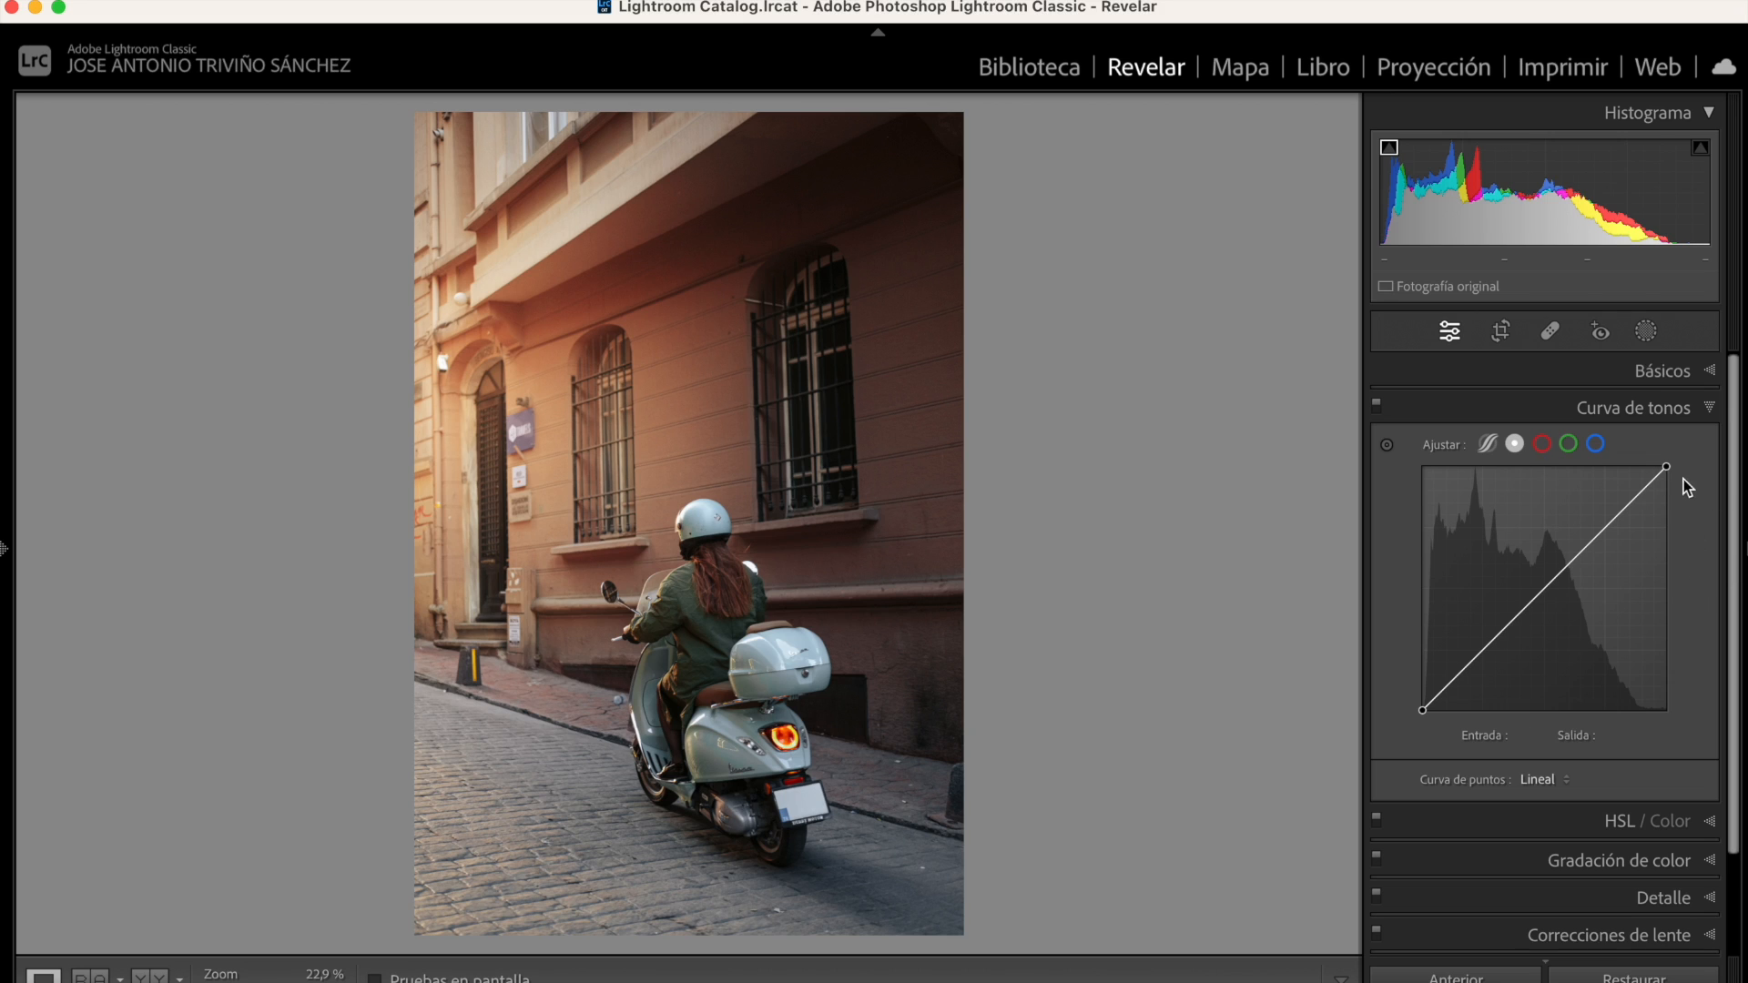
Use the curve's targeted adjustment on the photo to darken the eave's shadows to 17/12 and brighten the scooter case's highlights to 248/250
left_click(1387, 446)
left_click(898, 178)
mouse_move(898, 179)
left_mouse_down()
mouse_move(898, 202)
mouse_move(897, 180)
left_mouse_up()
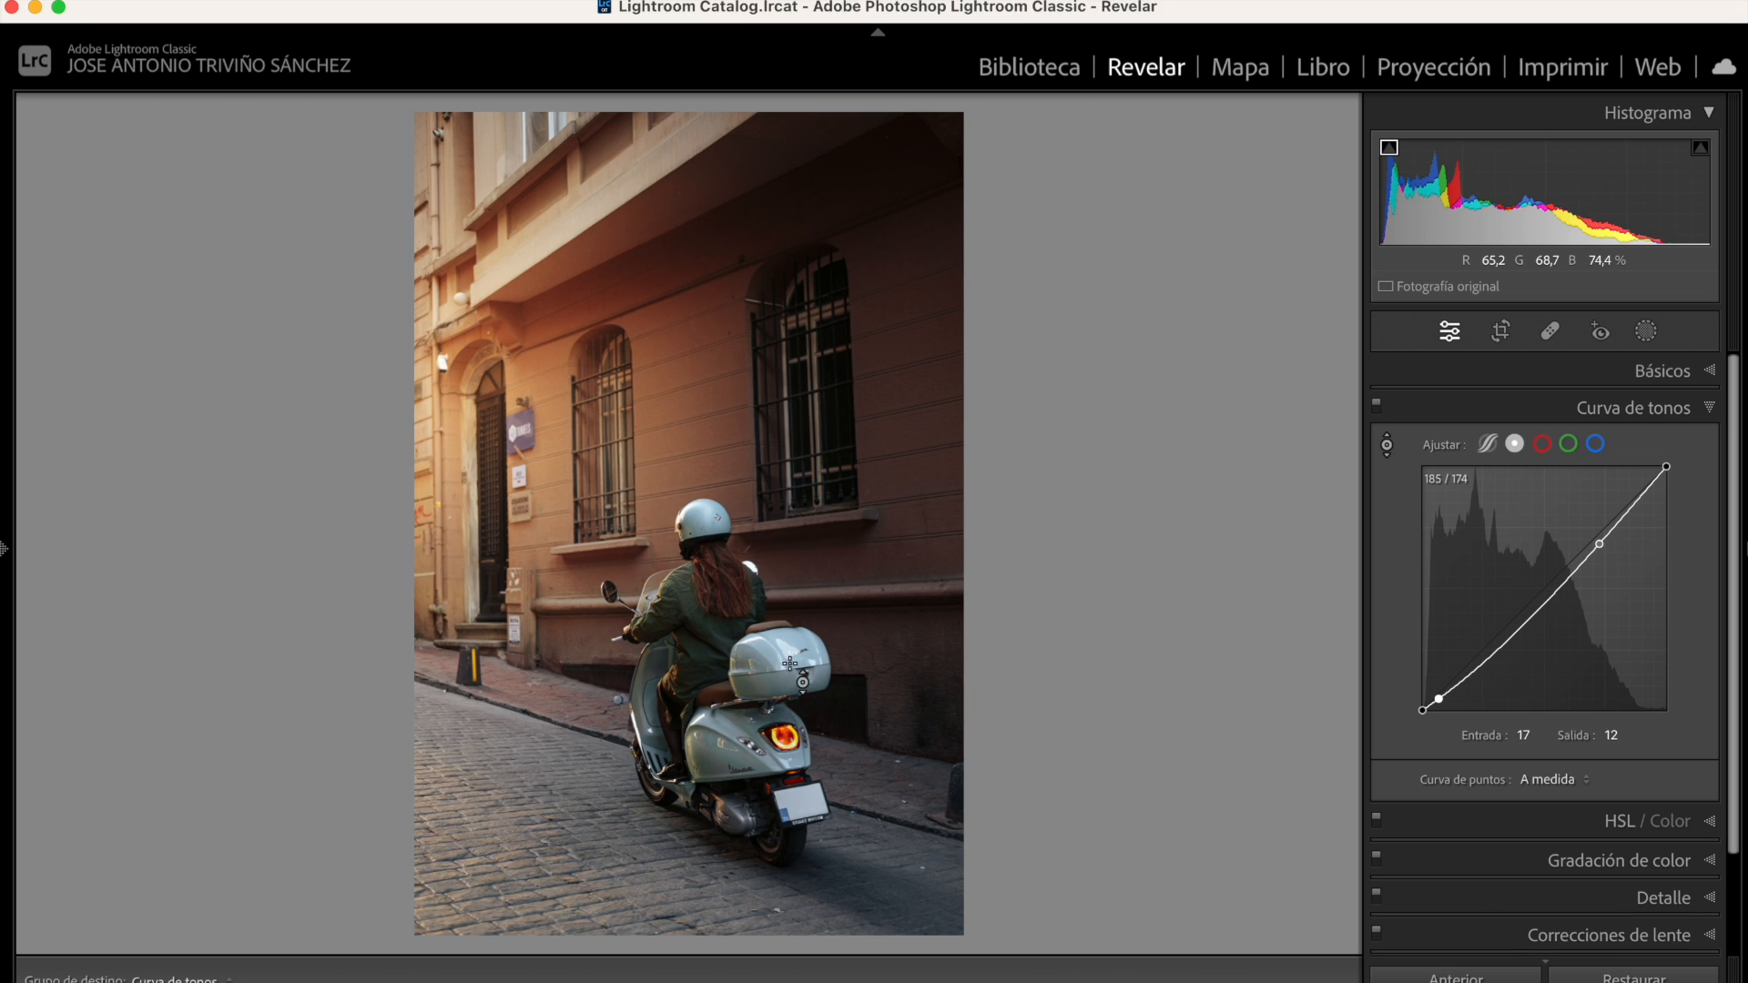
left_click_drag(790, 643, 790, 636)
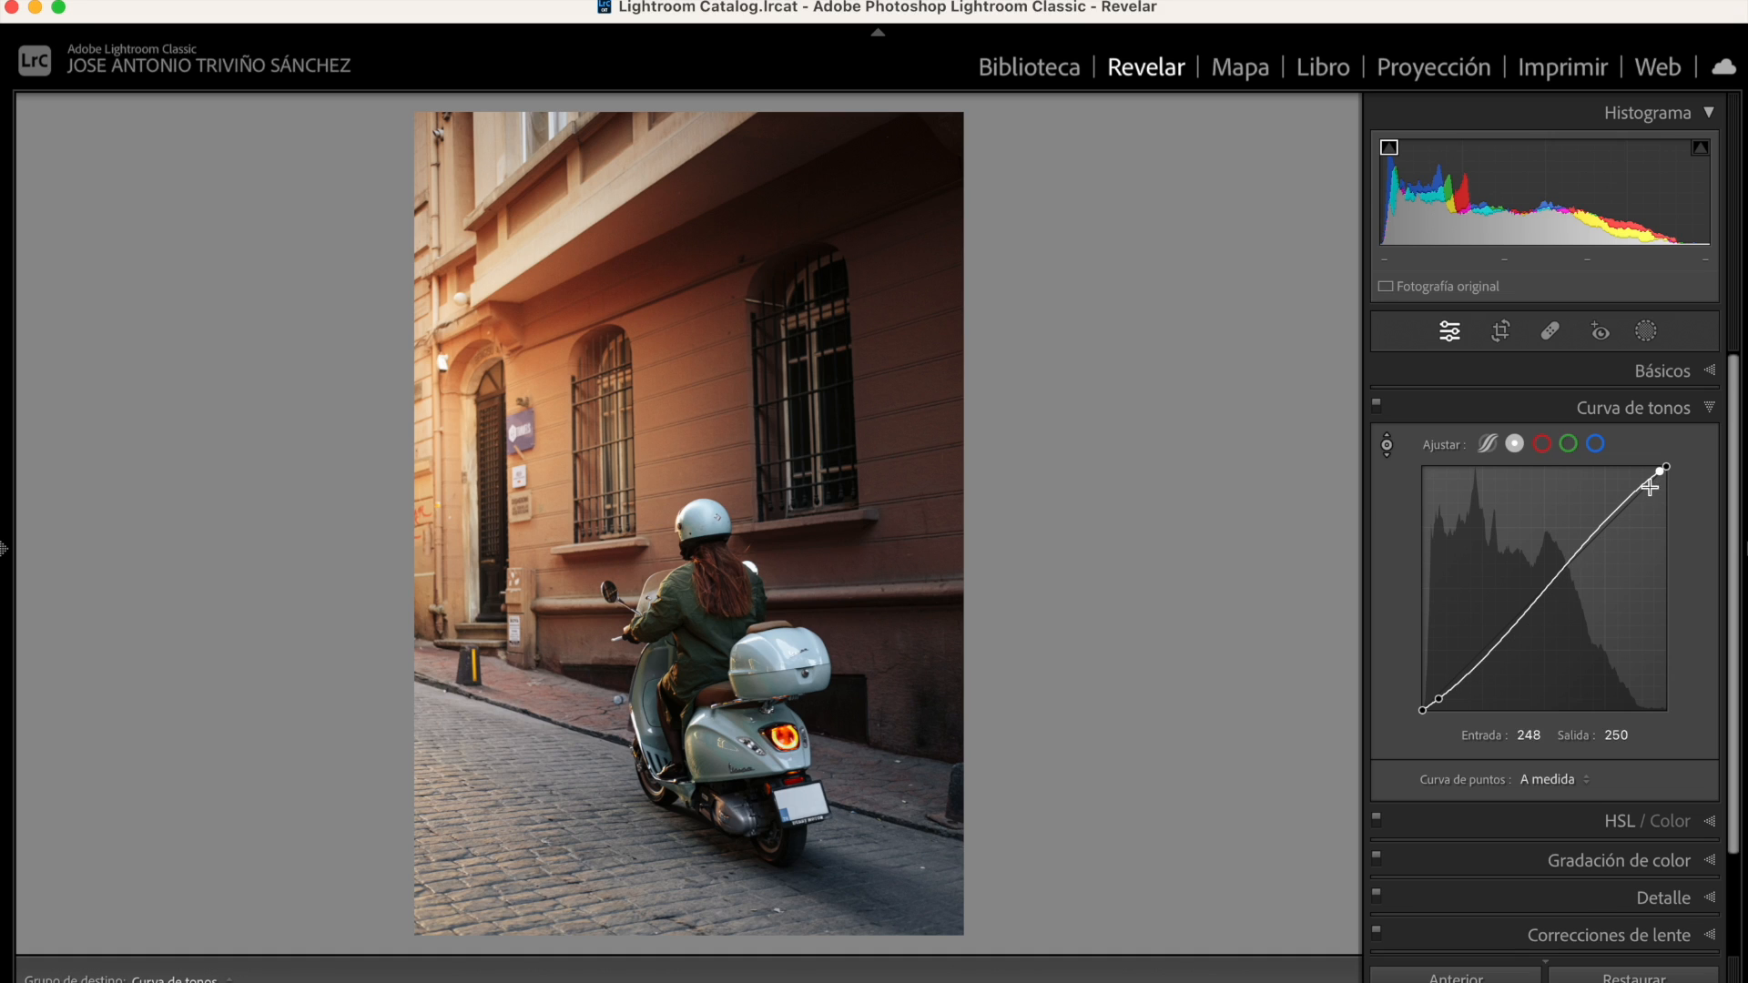
Switch the tone curve to parametric mode, check it against the point curve, and leave the parametric region controls displayed
left_click(1491, 446)
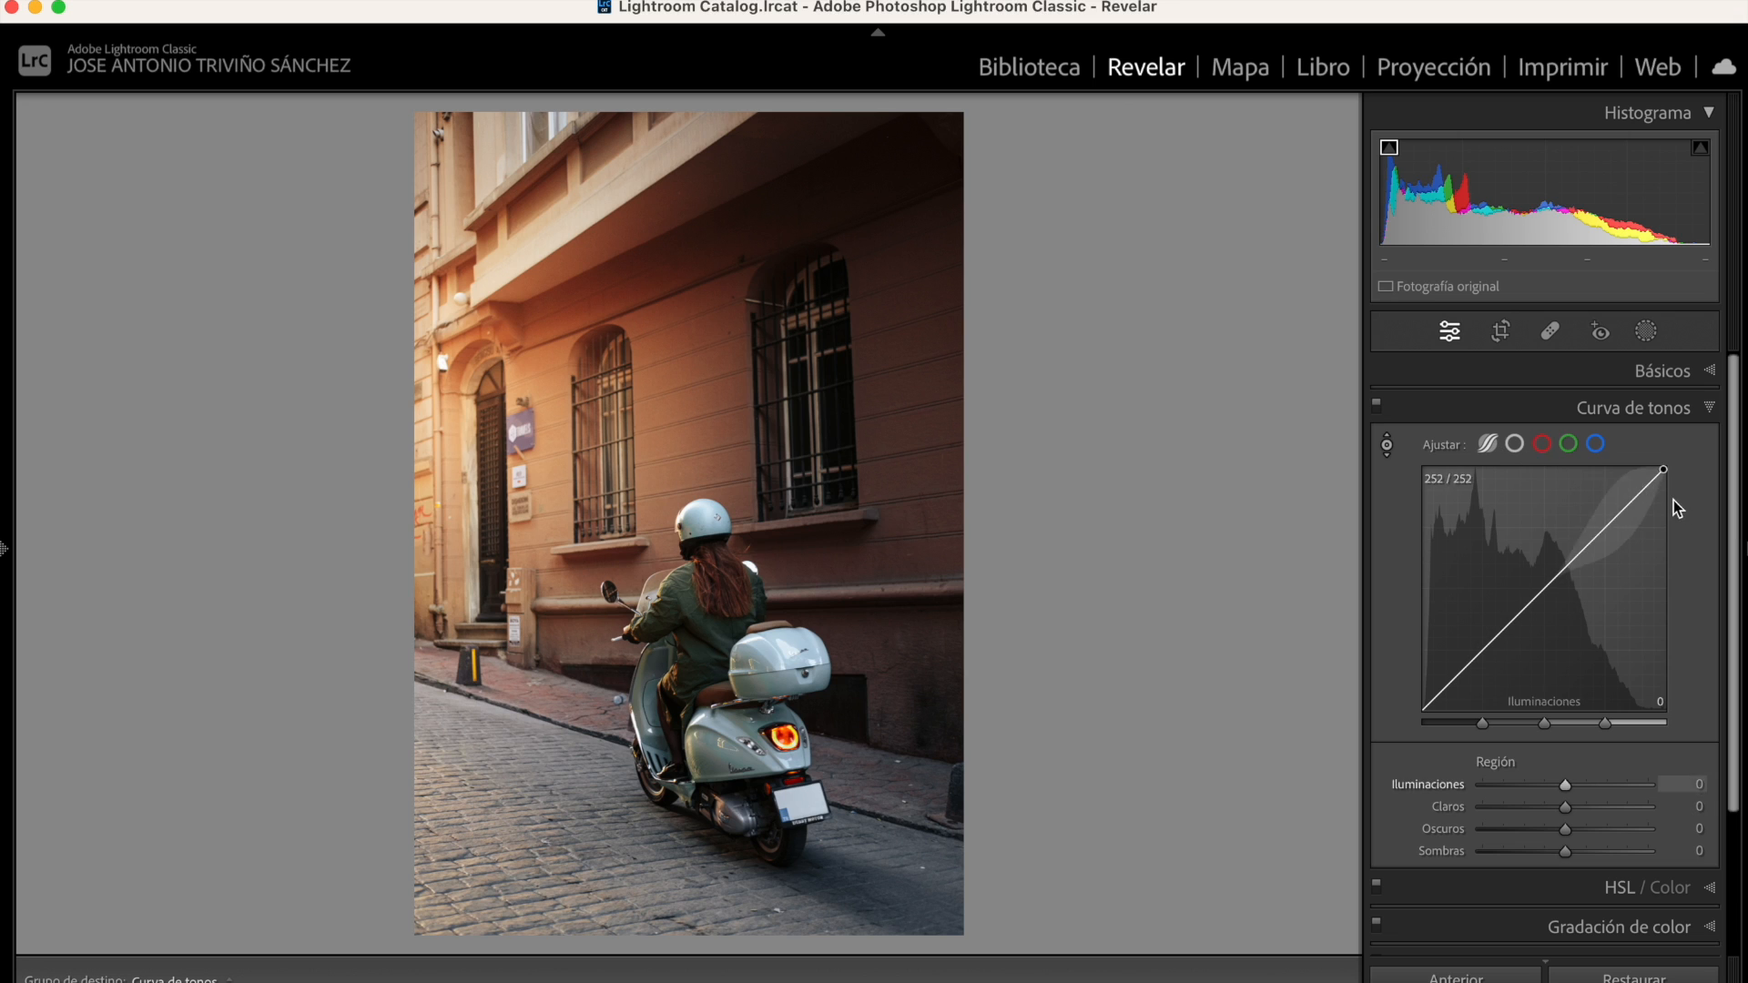
left_click_drag(1734, 604, 1730, 641)
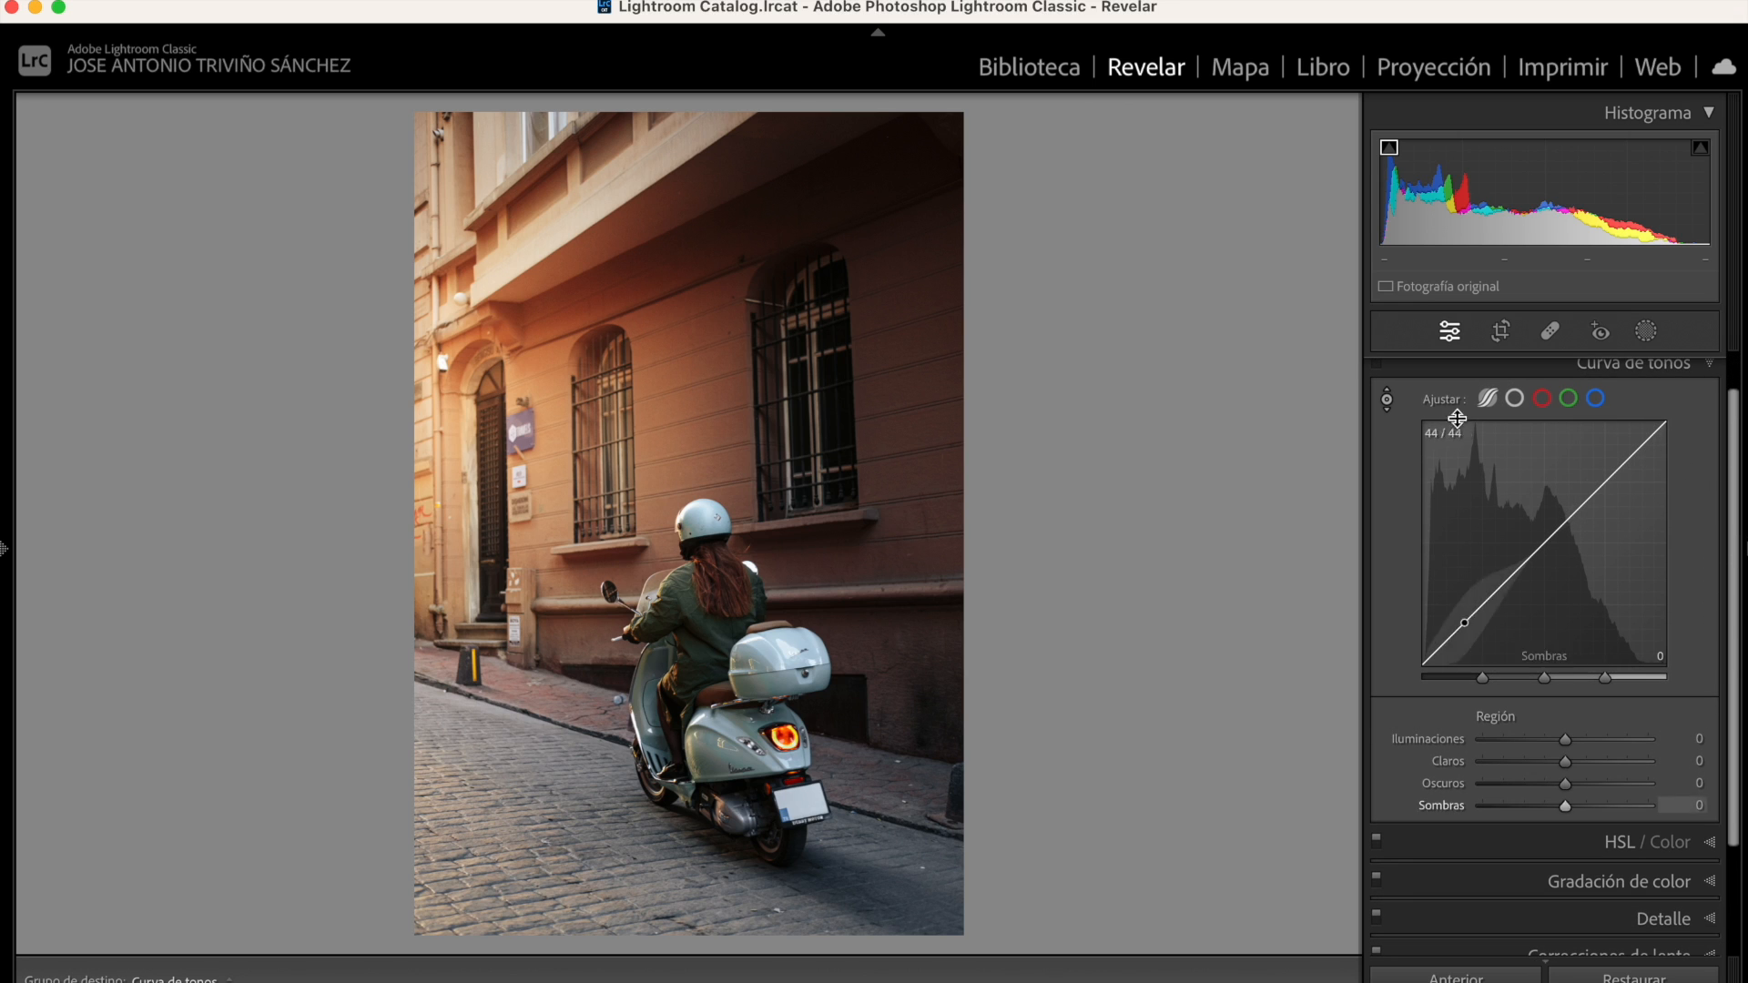
left_click(1517, 401)
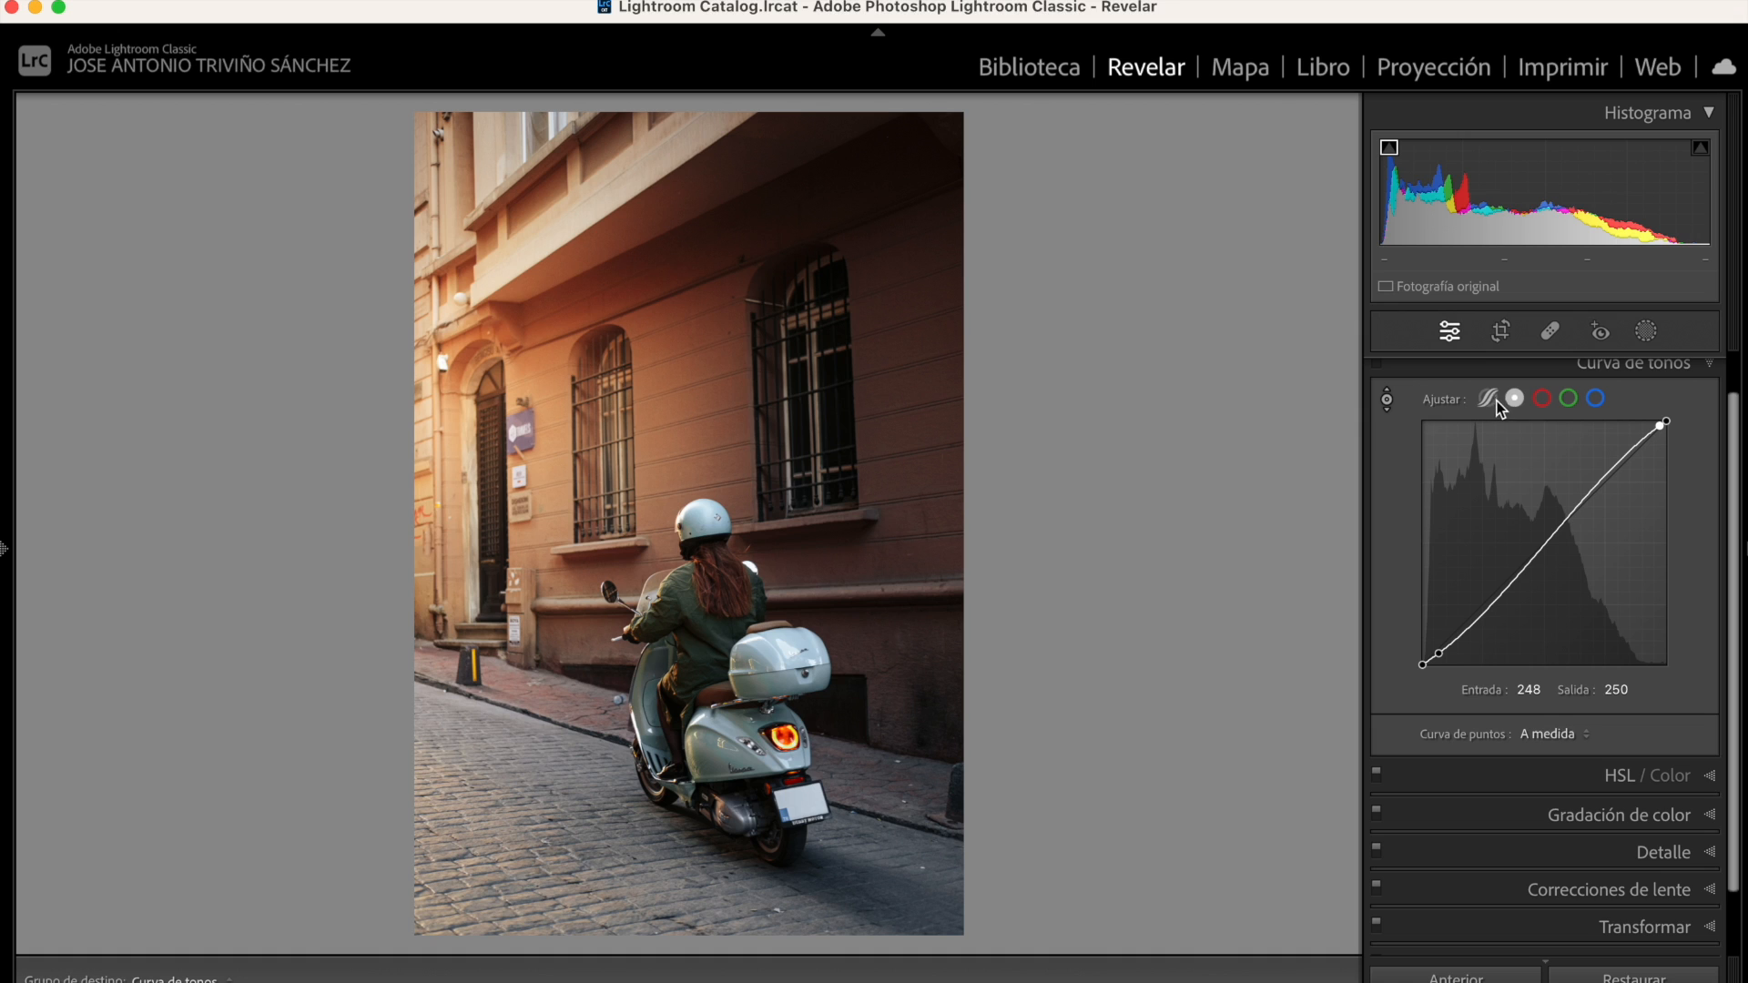
left_click(1490, 399)
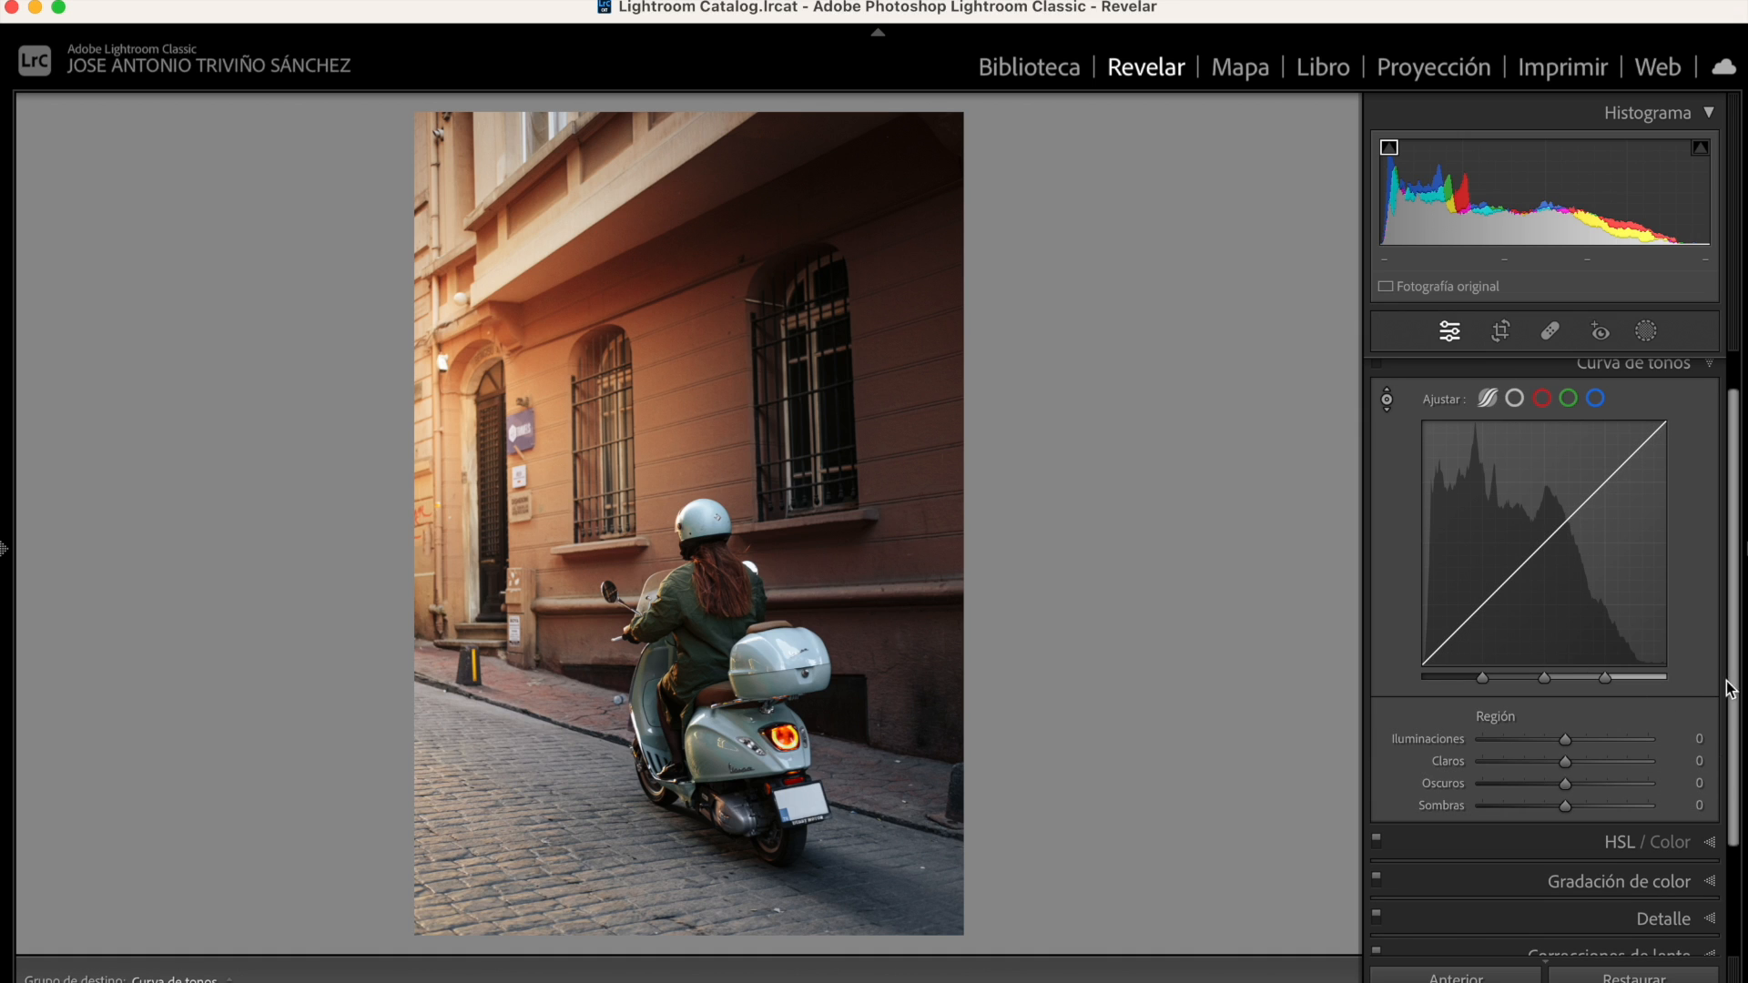
Set the parametric curve regions to Iluminaciones +43, Claros −11, Oscuros −6 and Sombras +21
left_click_drag(1728, 687, 1730, 716)
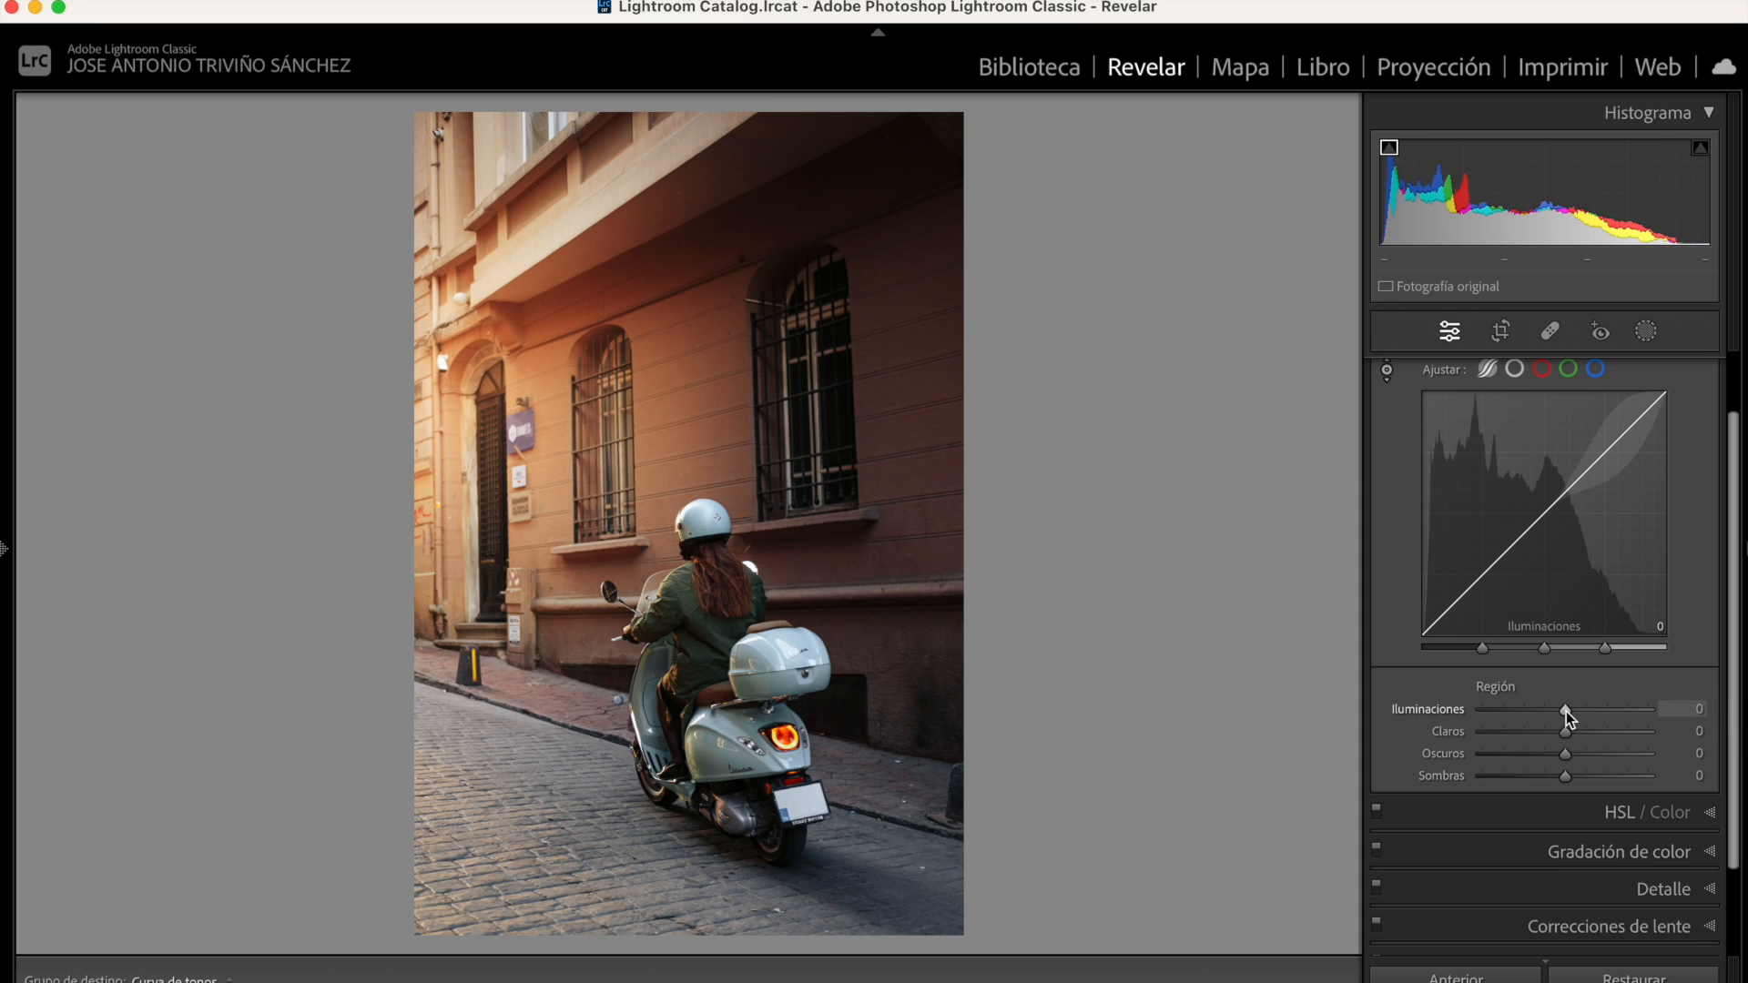
left_click_drag(1565, 710, 1584, 779)
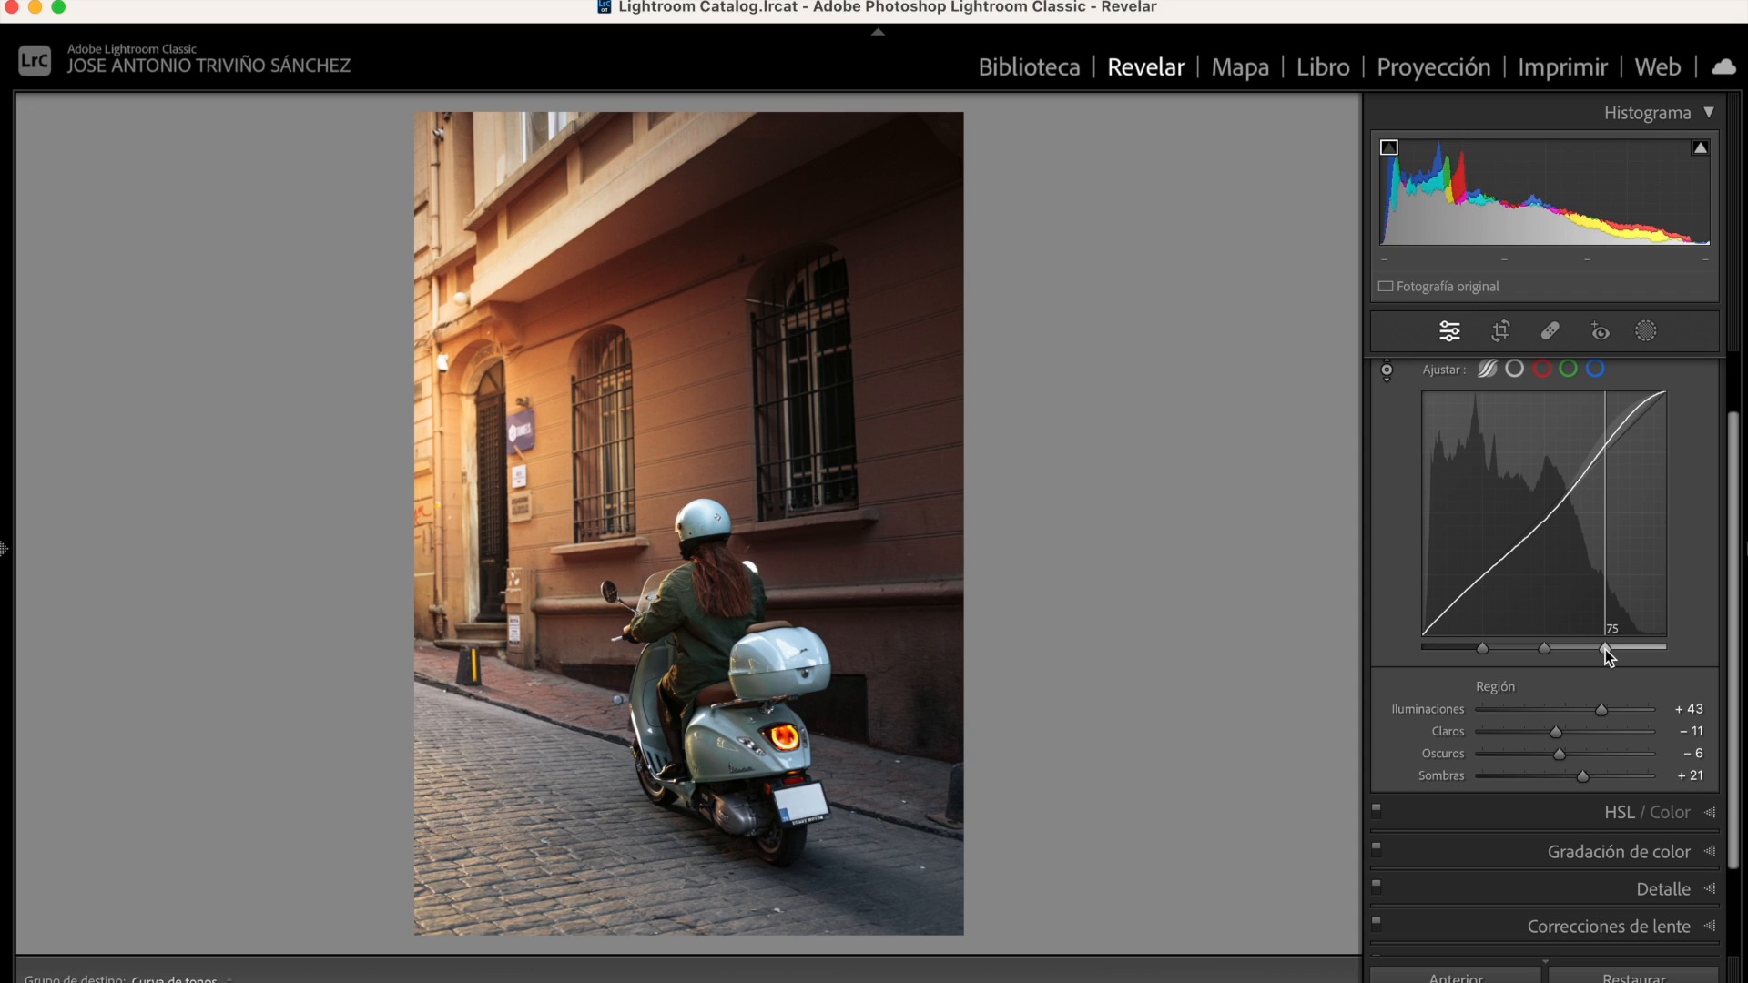
Try moving the curve's shadow and highlight split points, return them to 25 and 75, and raise Sombras to +33
left_click_drag(1604, 648, 1621, 654)
left_click_drag(1480, 648, 1447, 599)
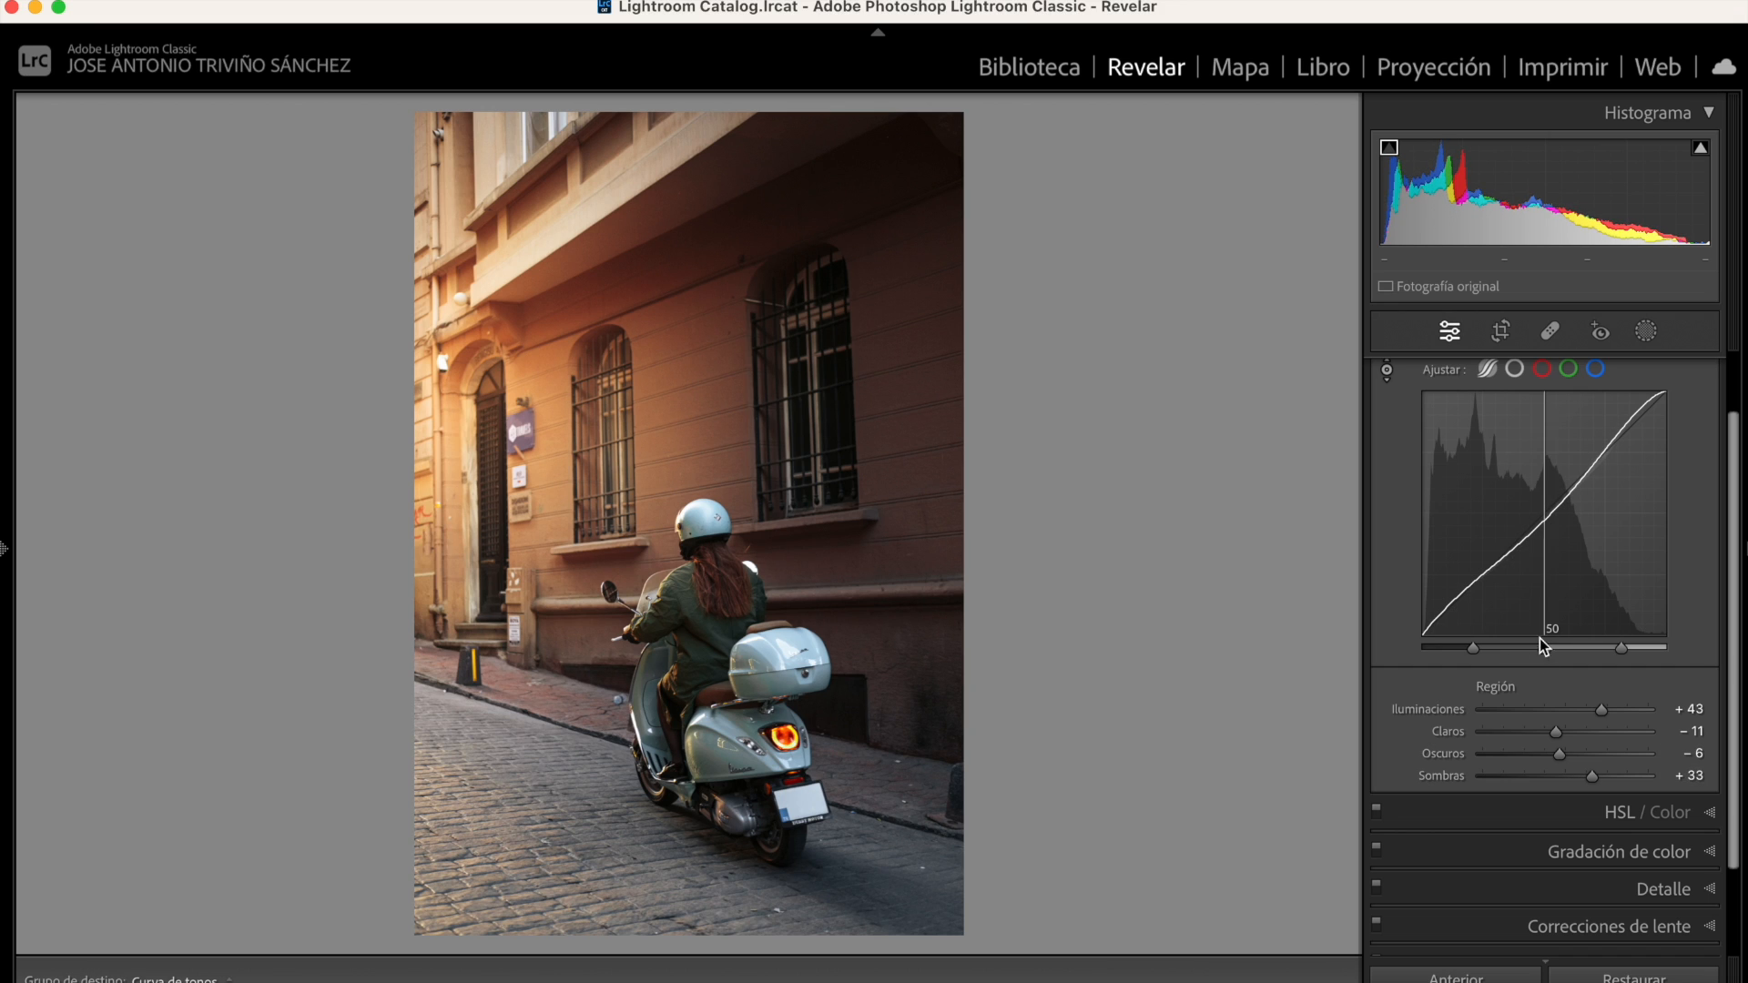
left_click_drag(1527, 535, 1535, 533)
left_click_drag(1475, 650, 1482, 649)
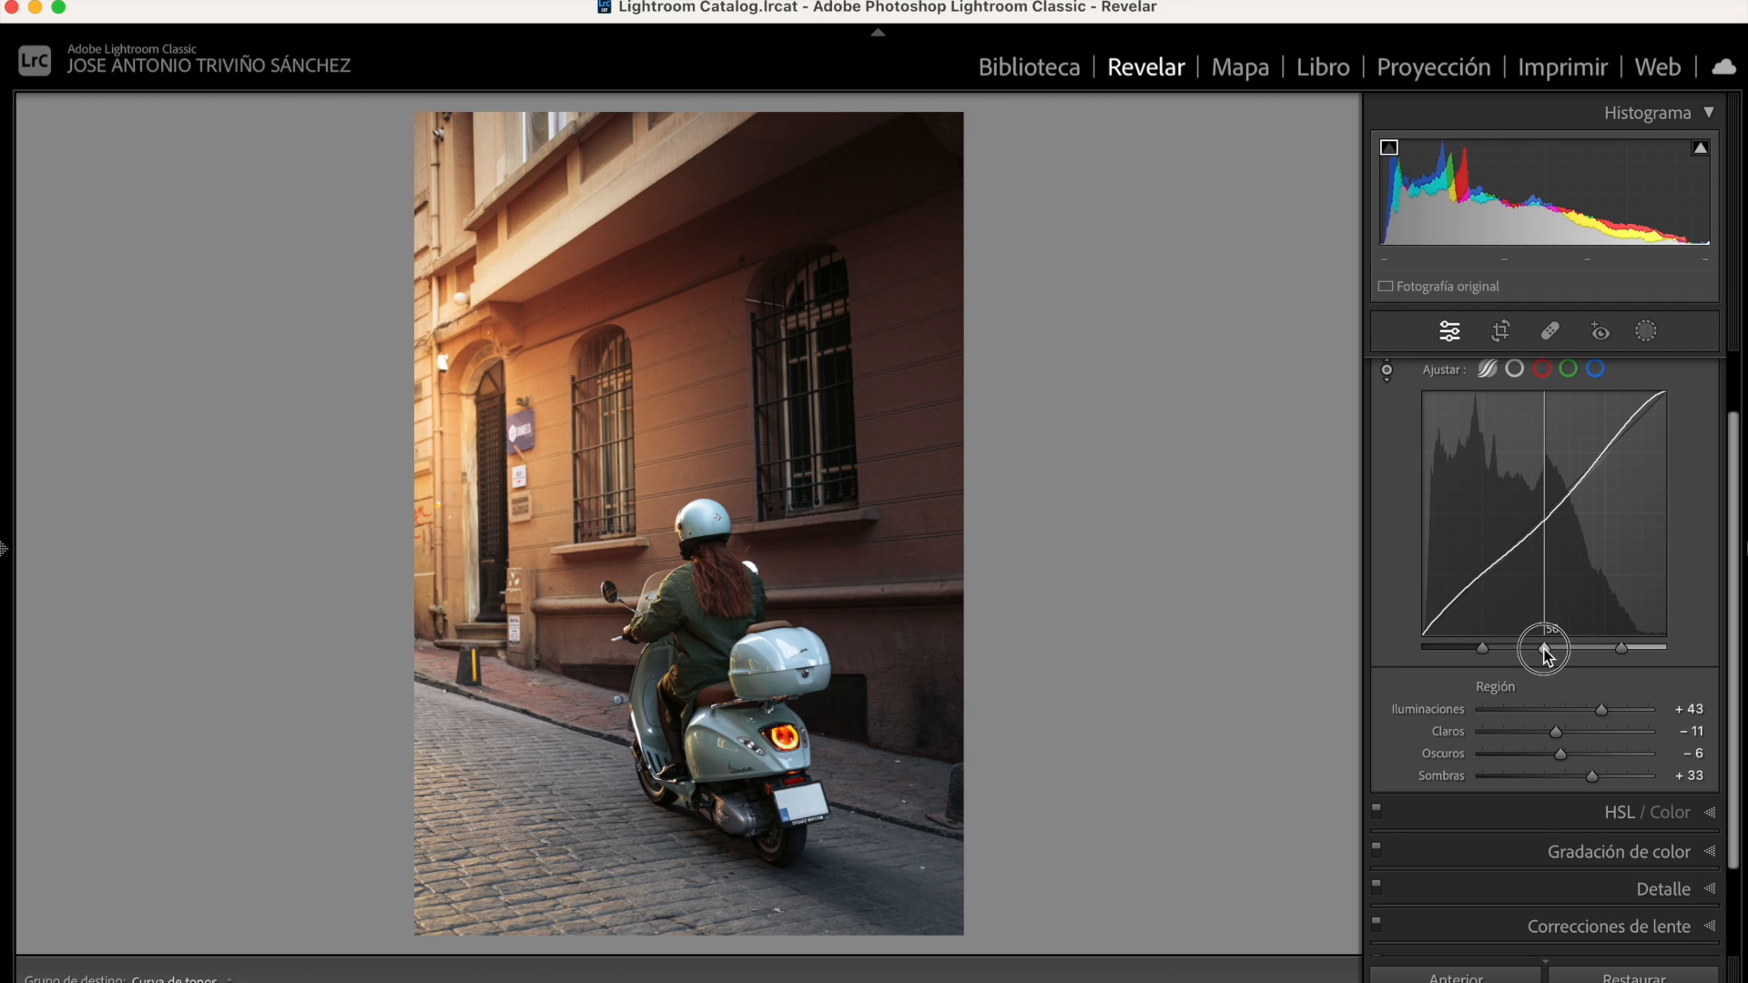
left_click_drag(1630, 649, 1626, 649)
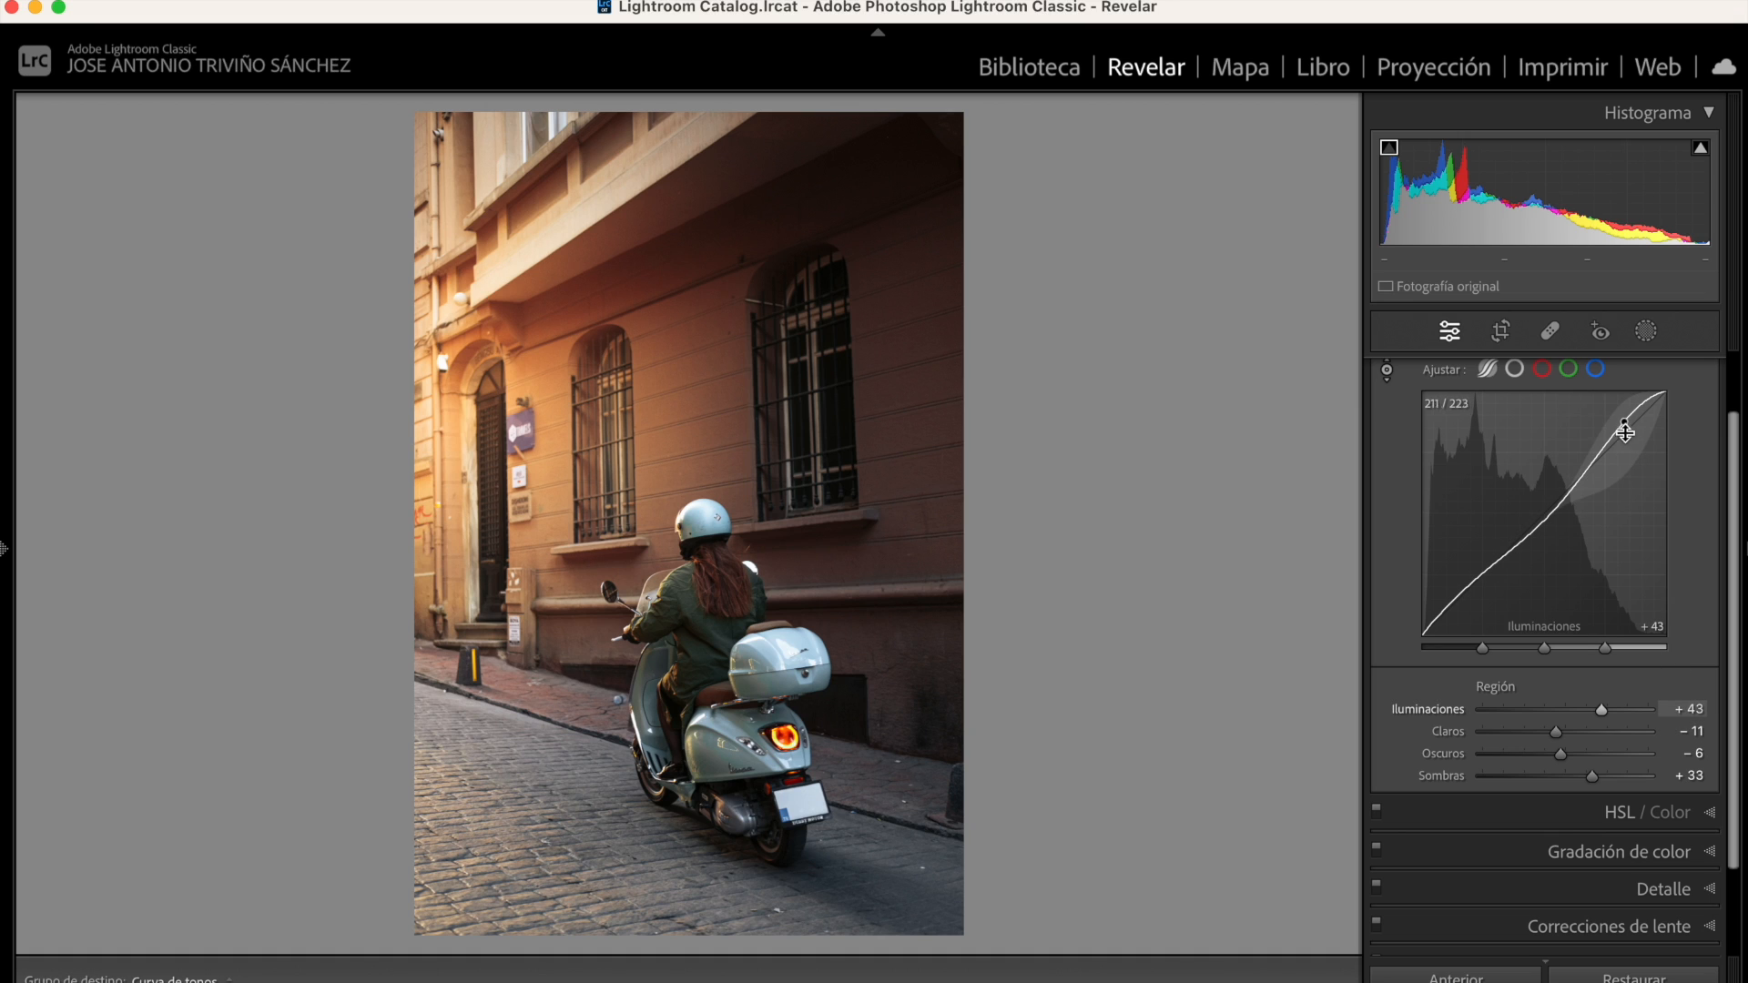
Review the point curve, followed by the red, green and blue channel curves
left_click(1514, 368)
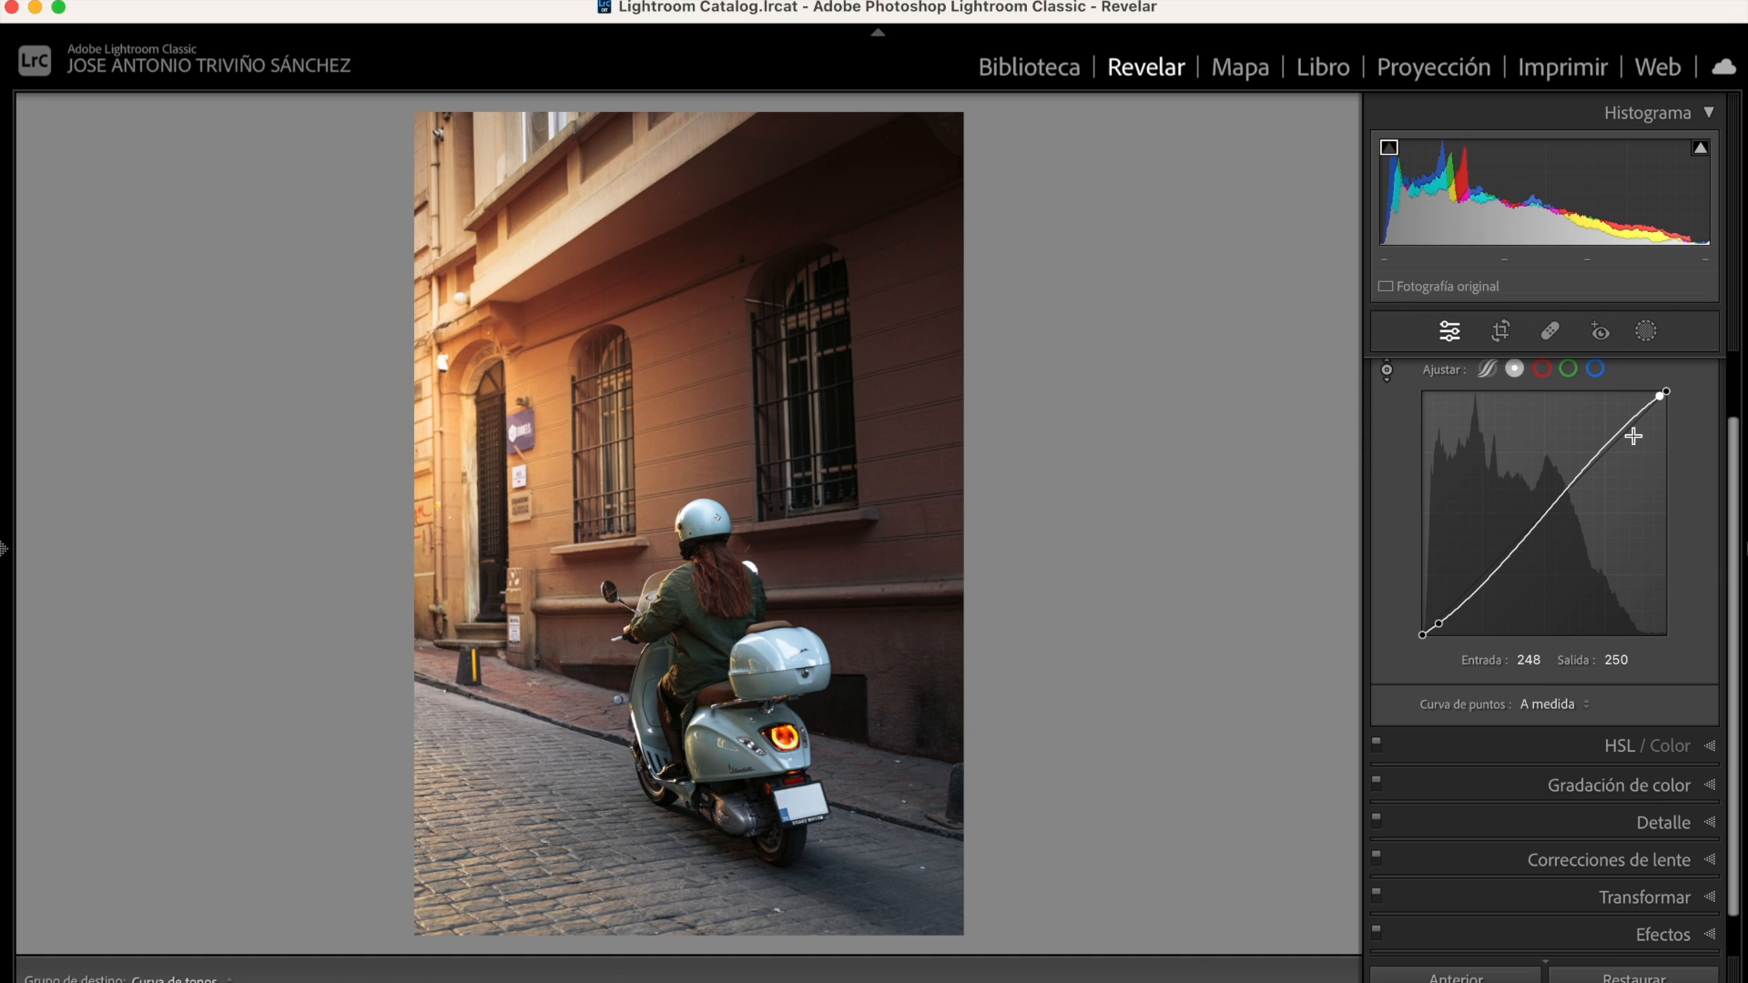
left_click_drag(1726, 553, 1722, 500)
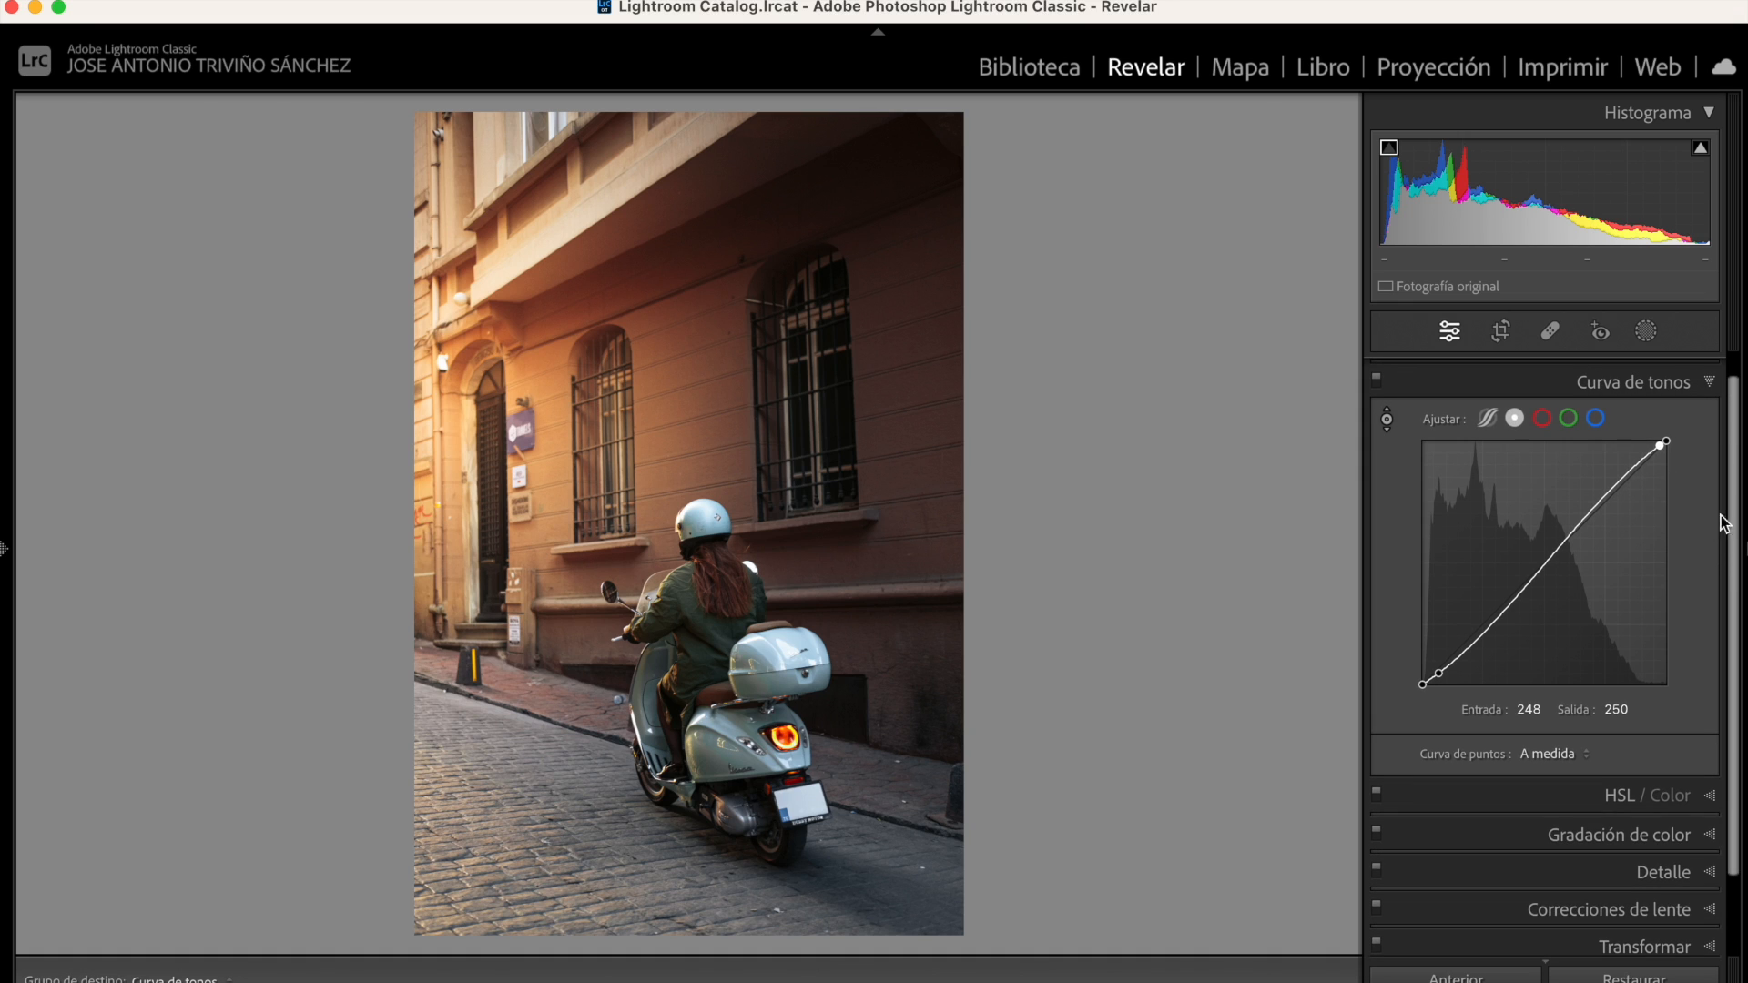
left_click(1547, 419)
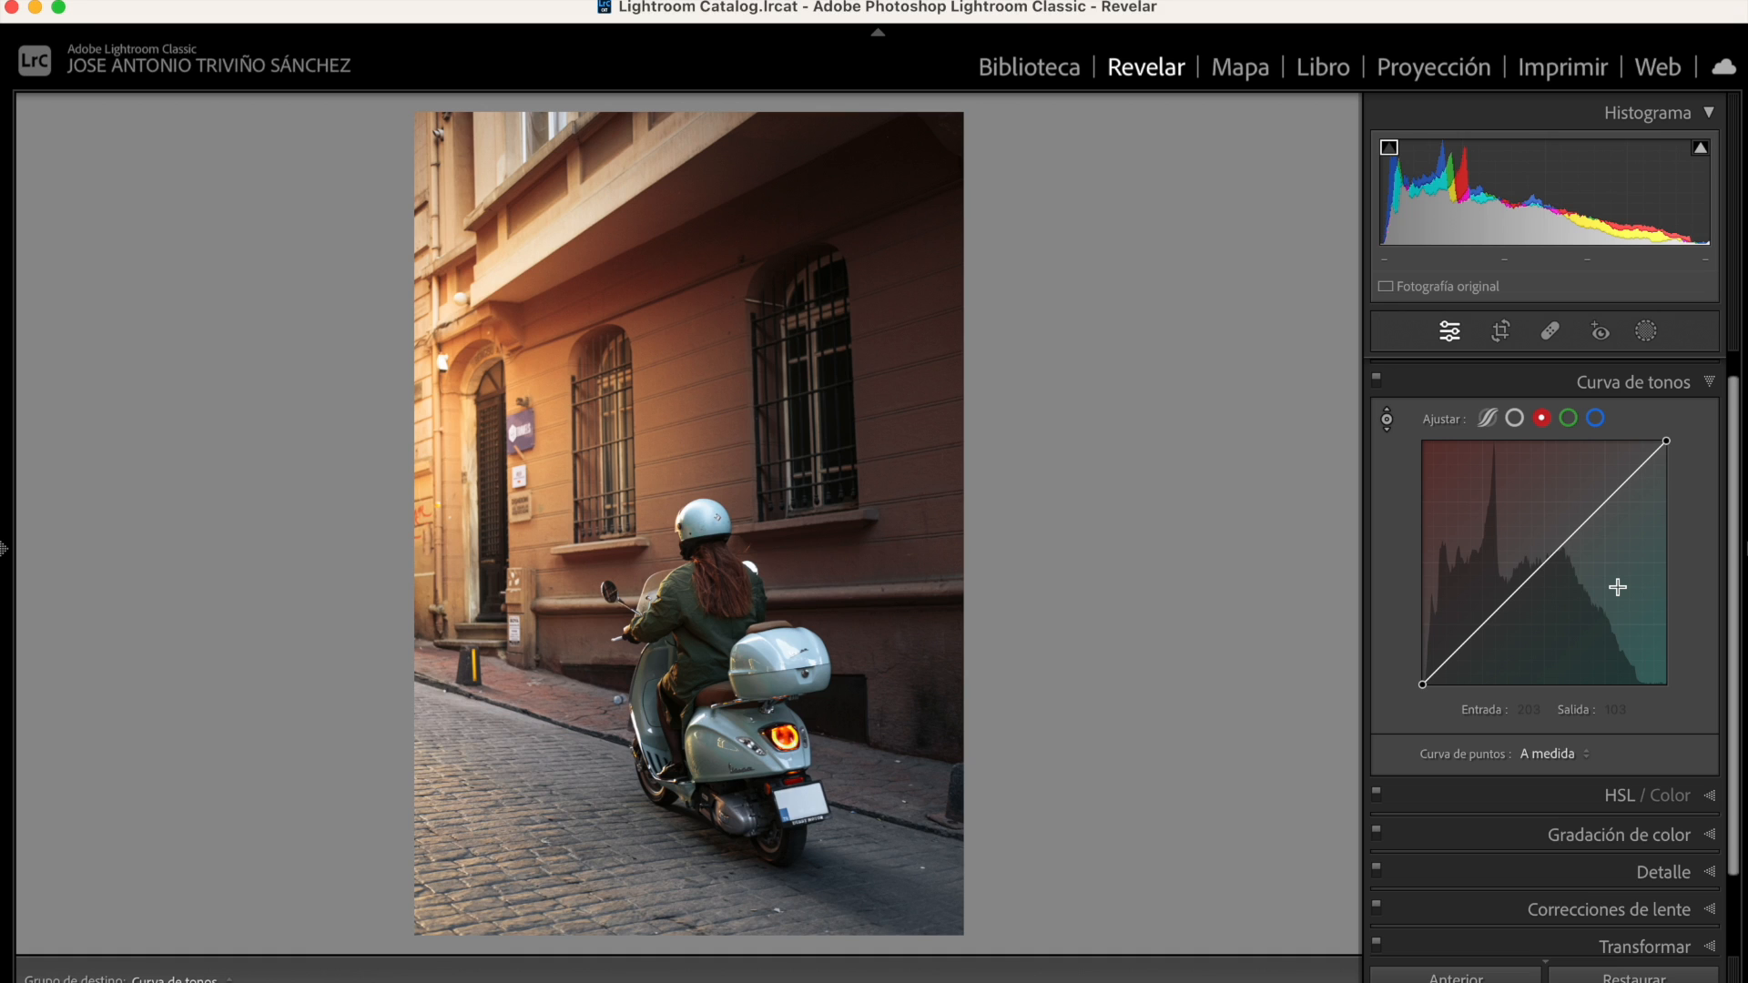
left_click(1571, 419)
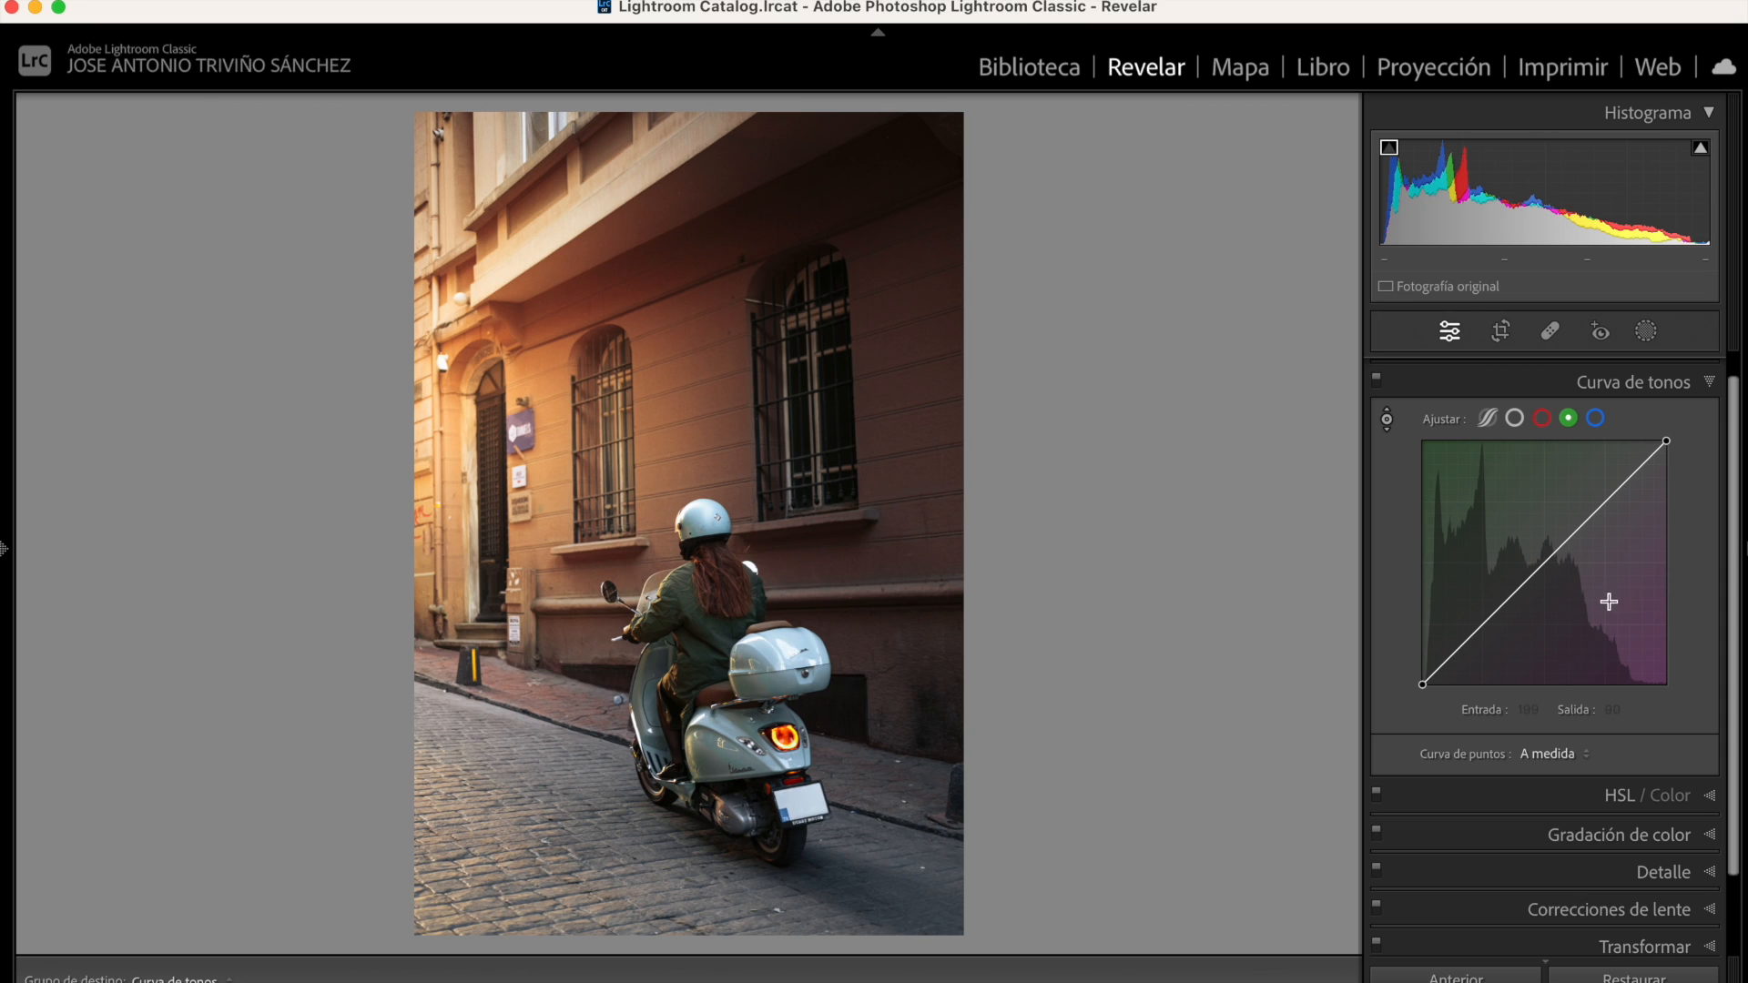
left_click(1598, 420)
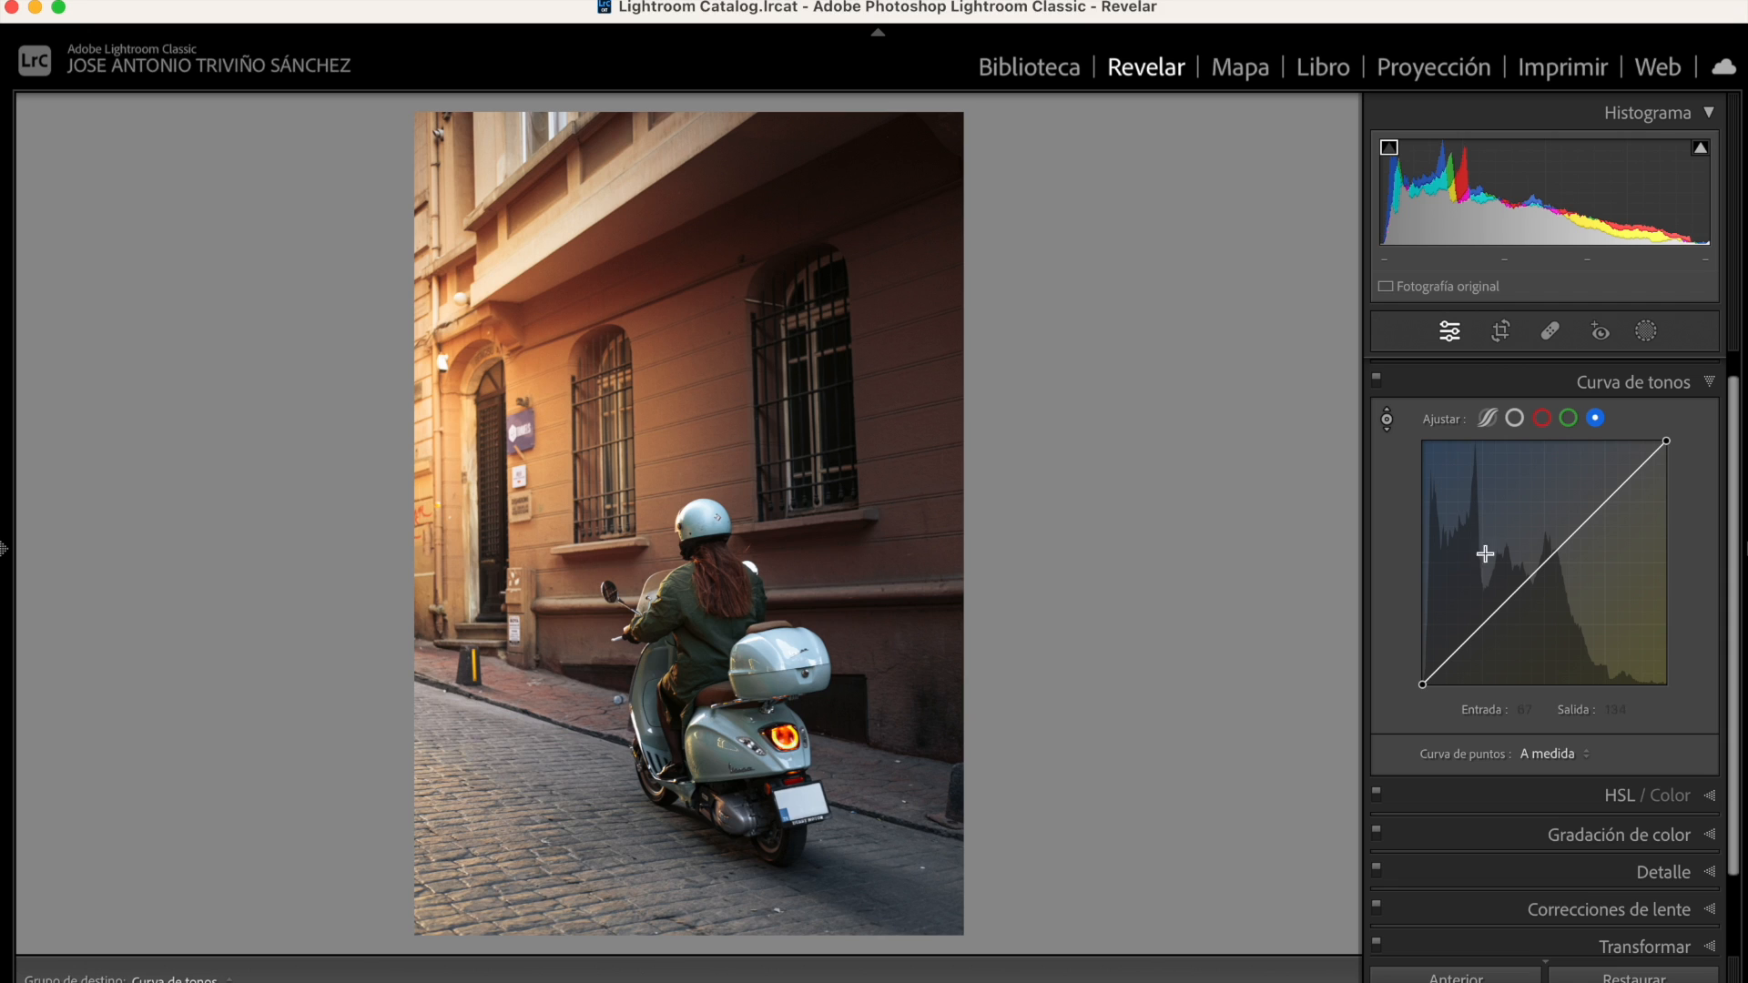
Add red to the photo's bright tones with red curve points at input/output 185/195 and 220/231
left_click(1542, 420)
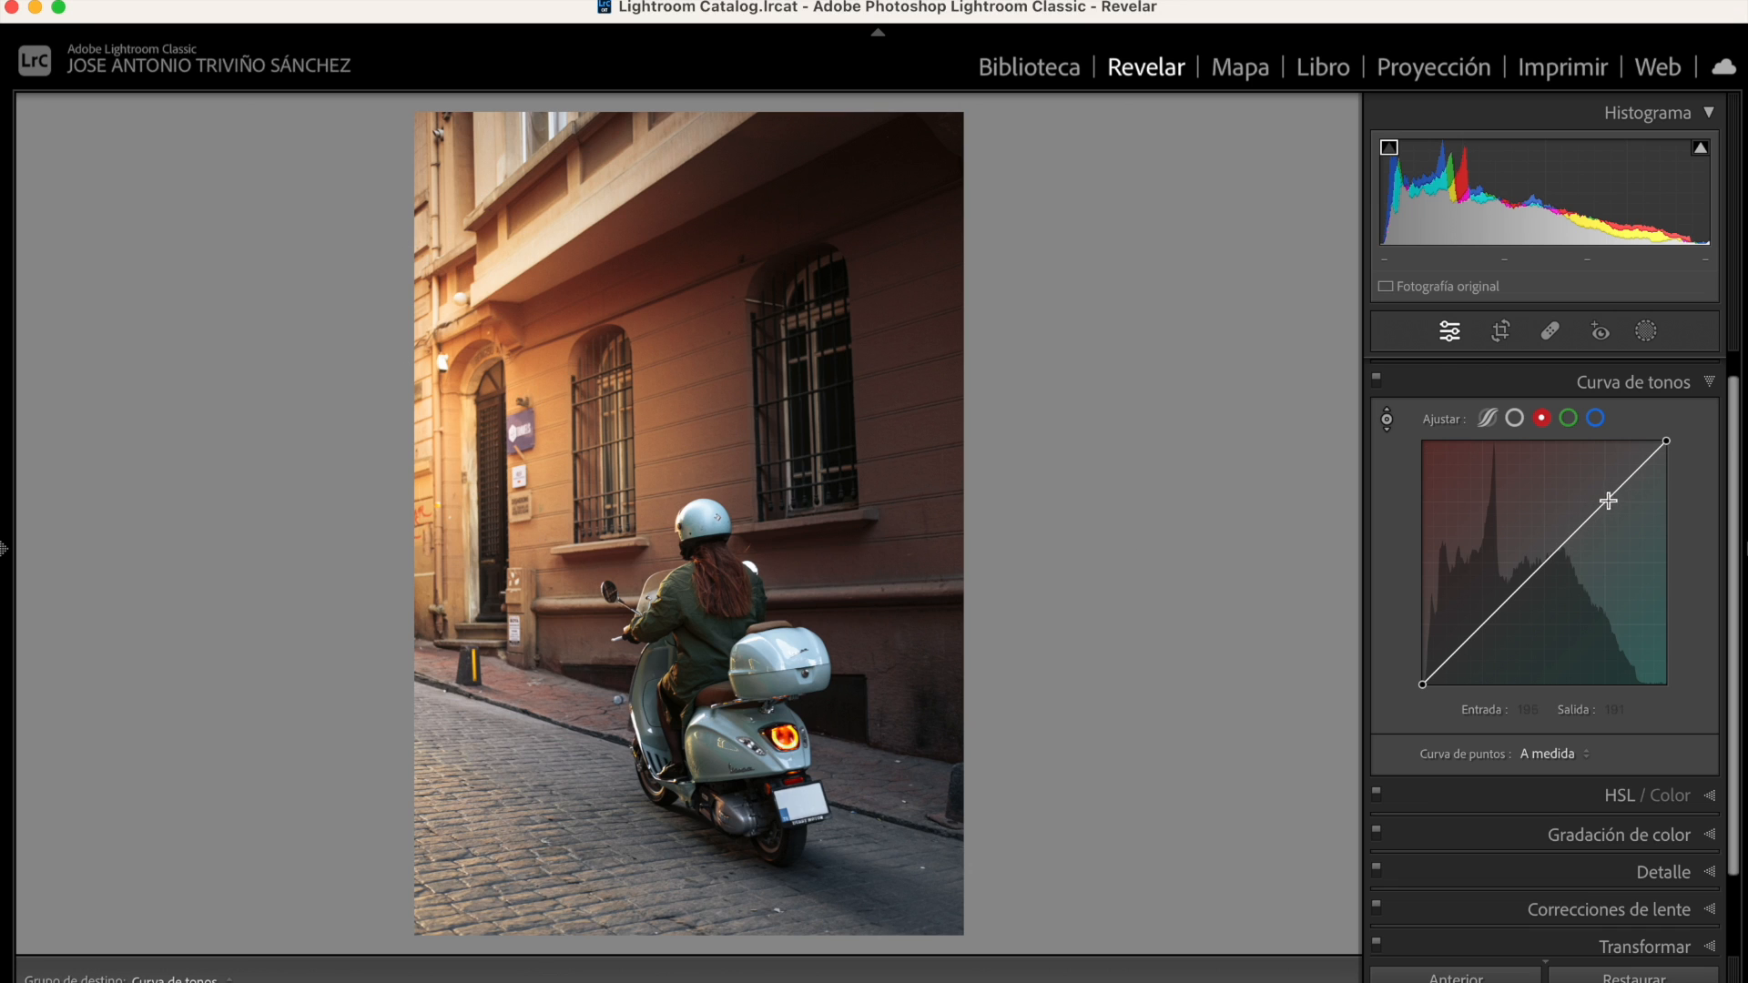
mouse_move(1609, 500)
left_mouse_down()
mouse_move(1600, 486)
mouse_move(1604, 504)
left_mouse_up()
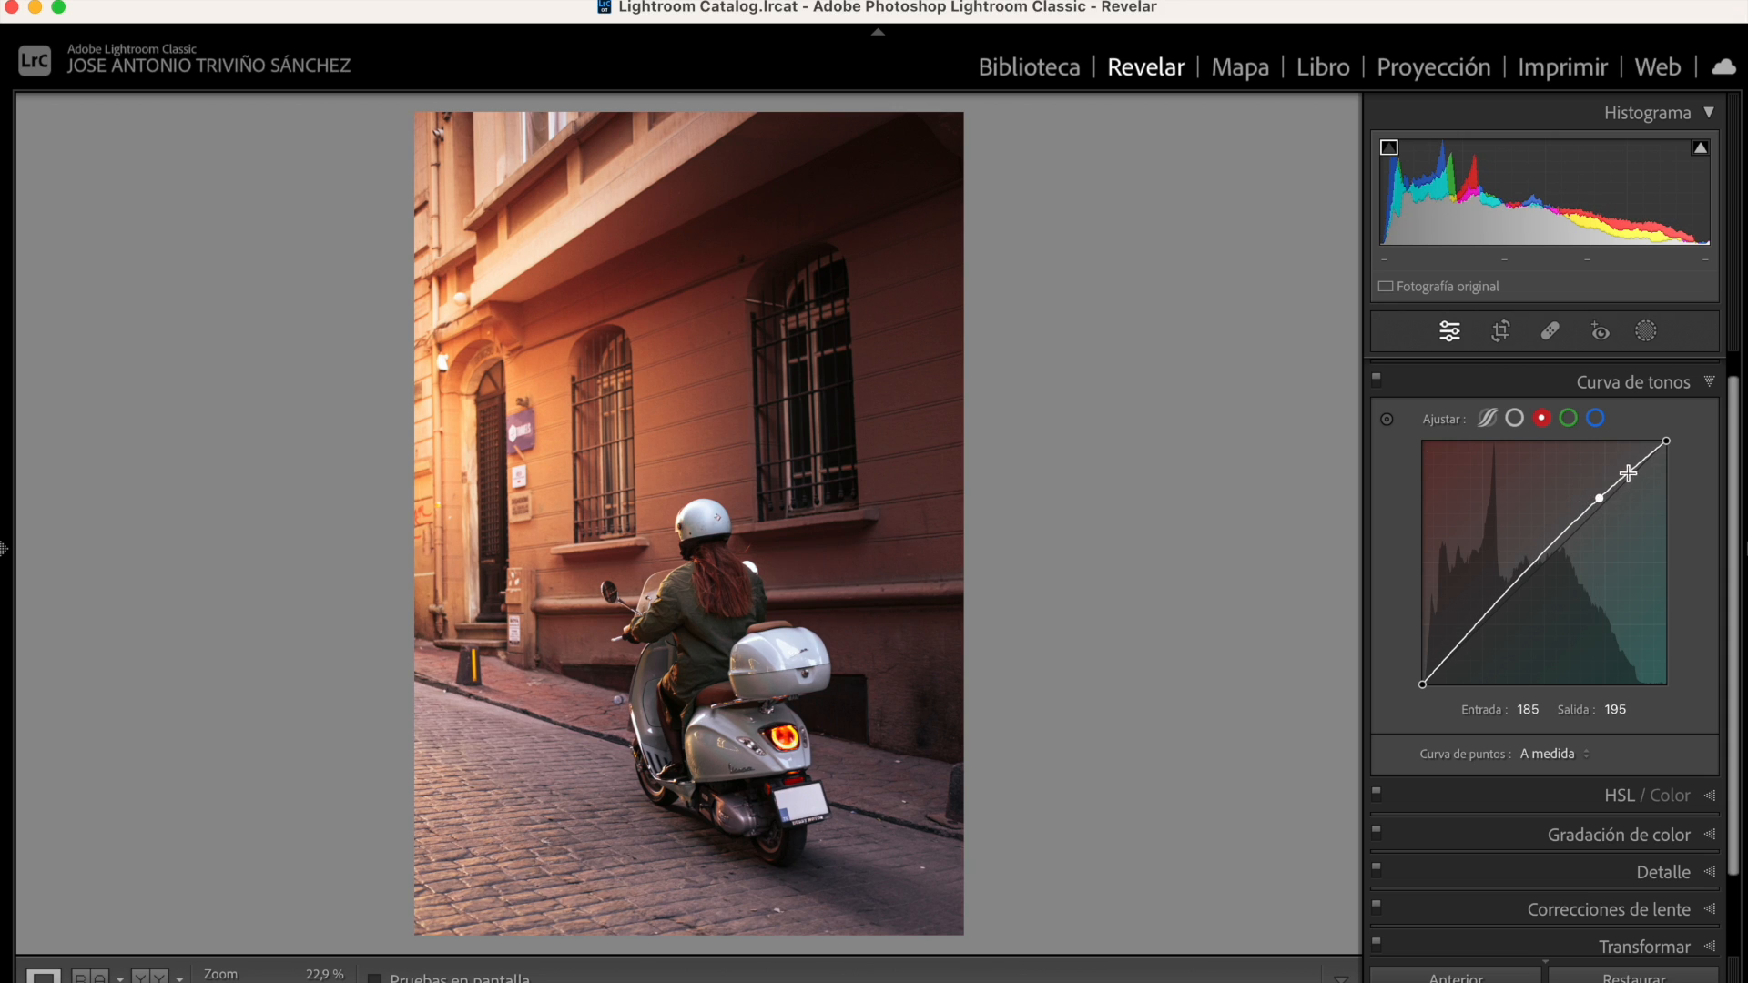
left_click_drag(1631, 469, 1632, 465)
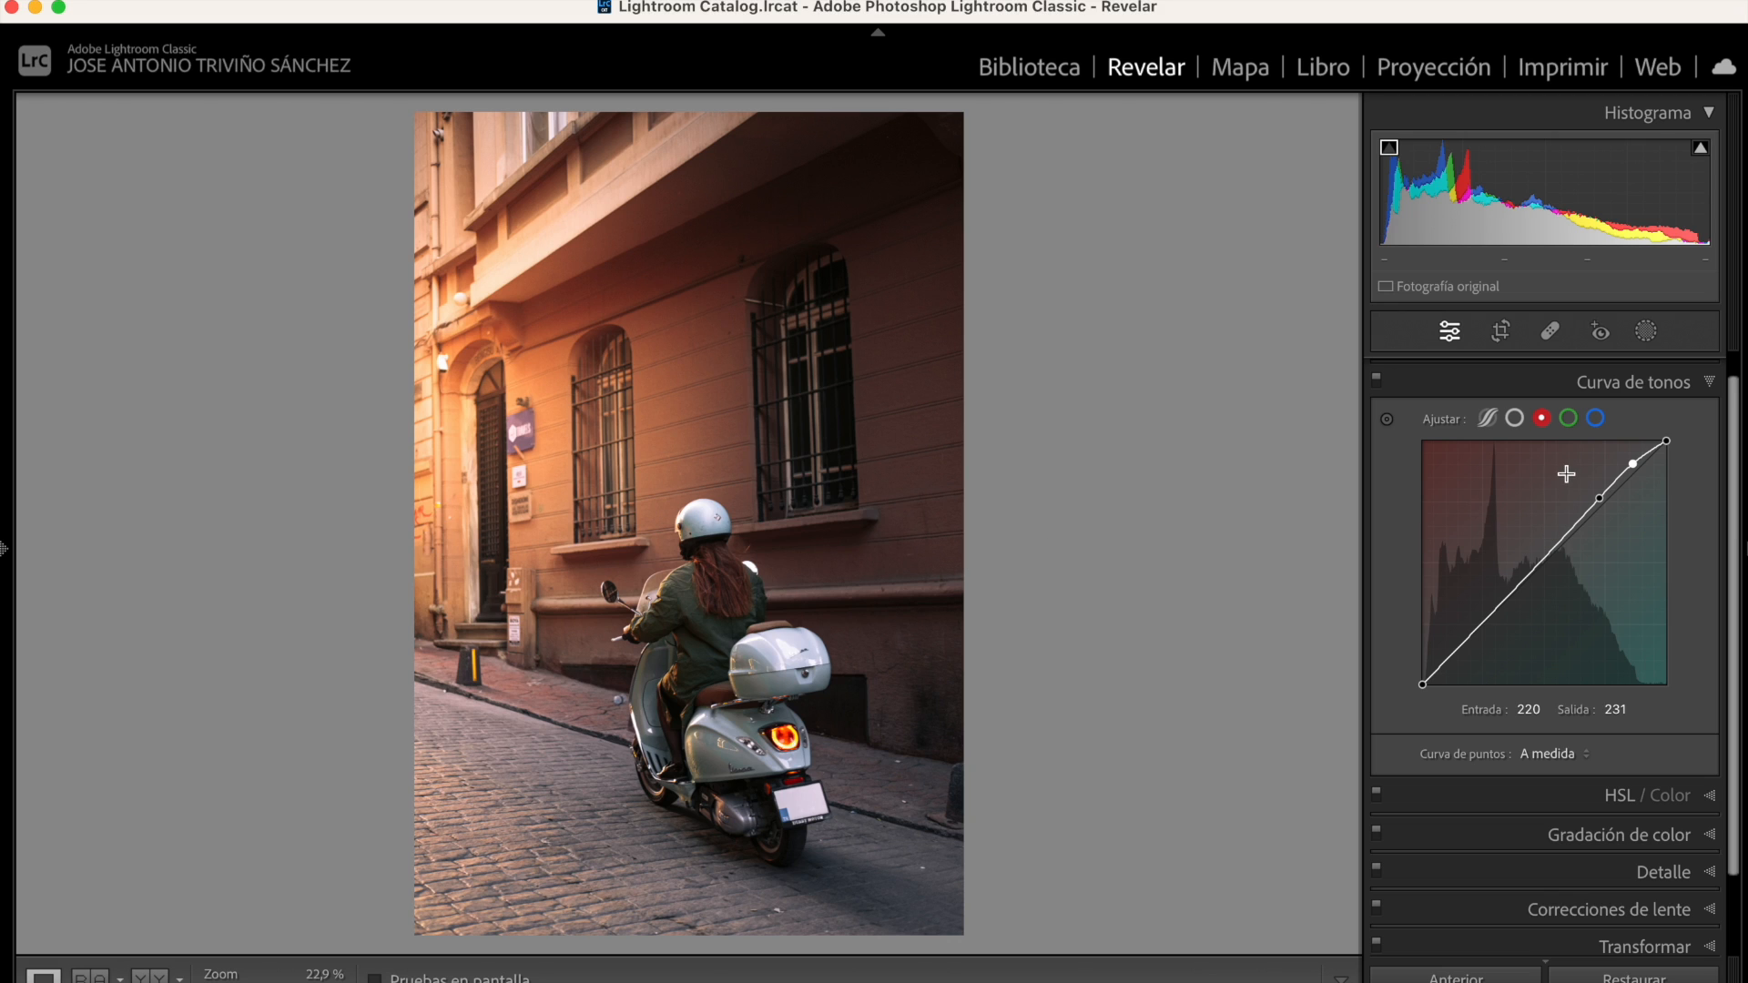
Add blue to the photo's shadows with blue curve points at input/output 17/24 and 38/51
left_click(1596, 418)
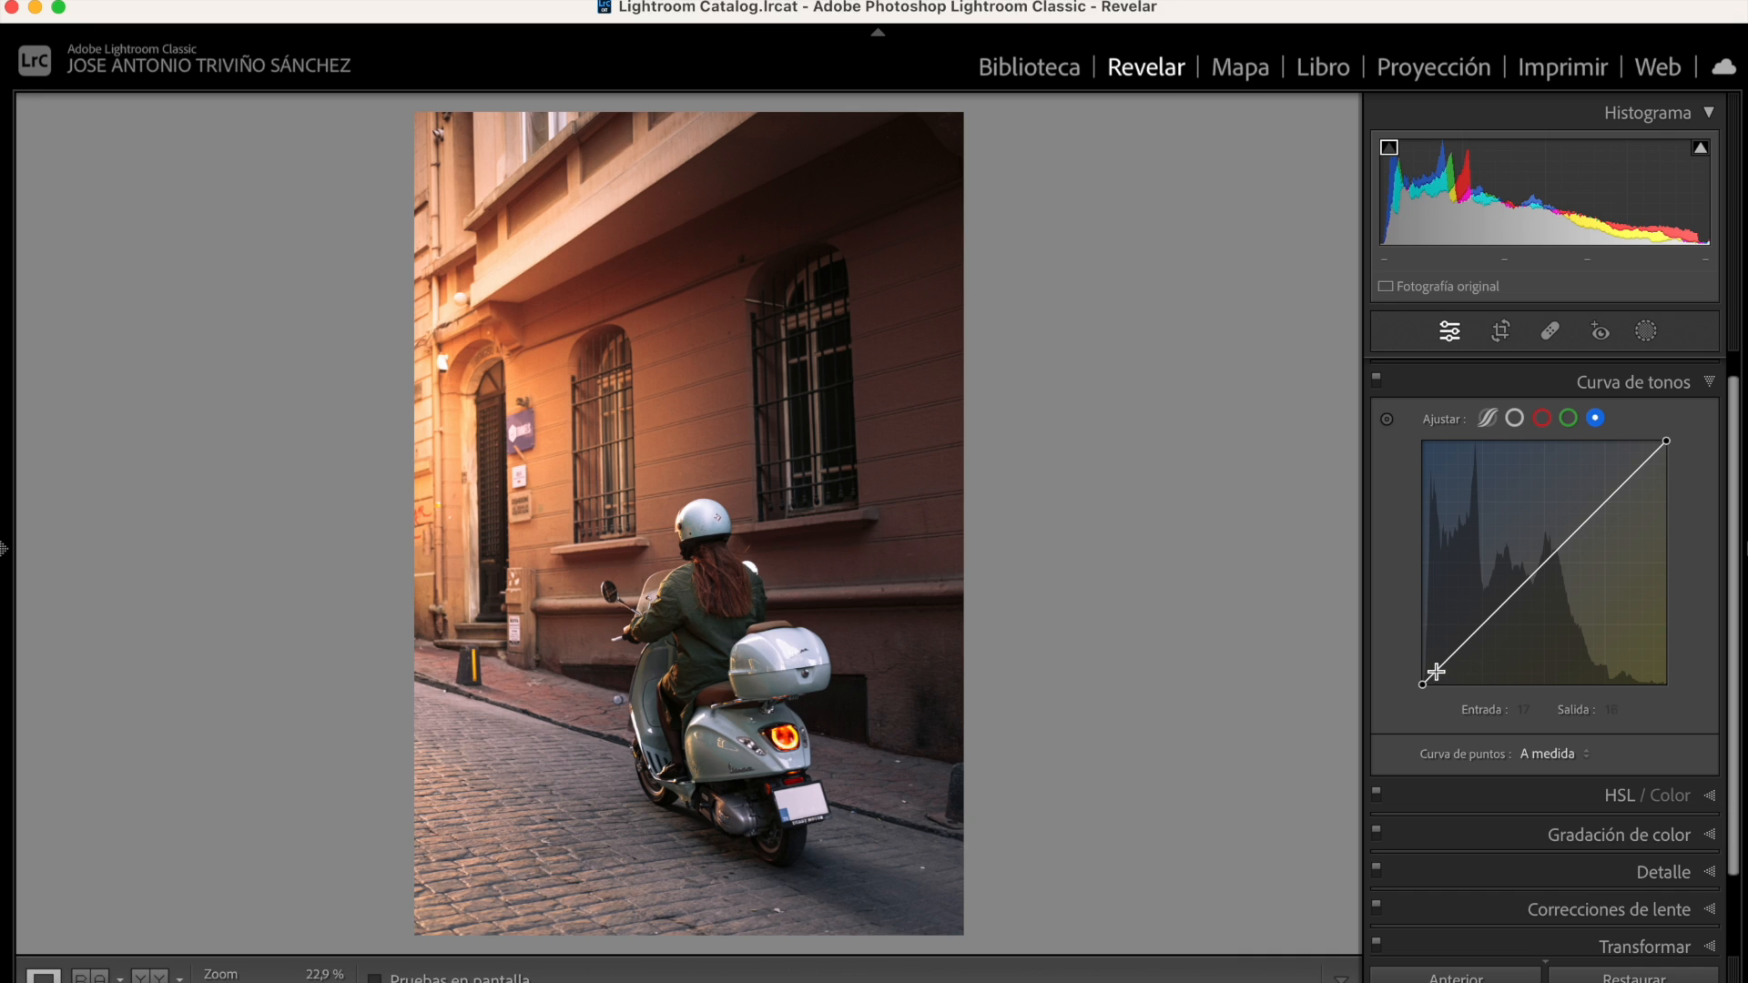
left_click_drag(1437, 670, 1438, 663)
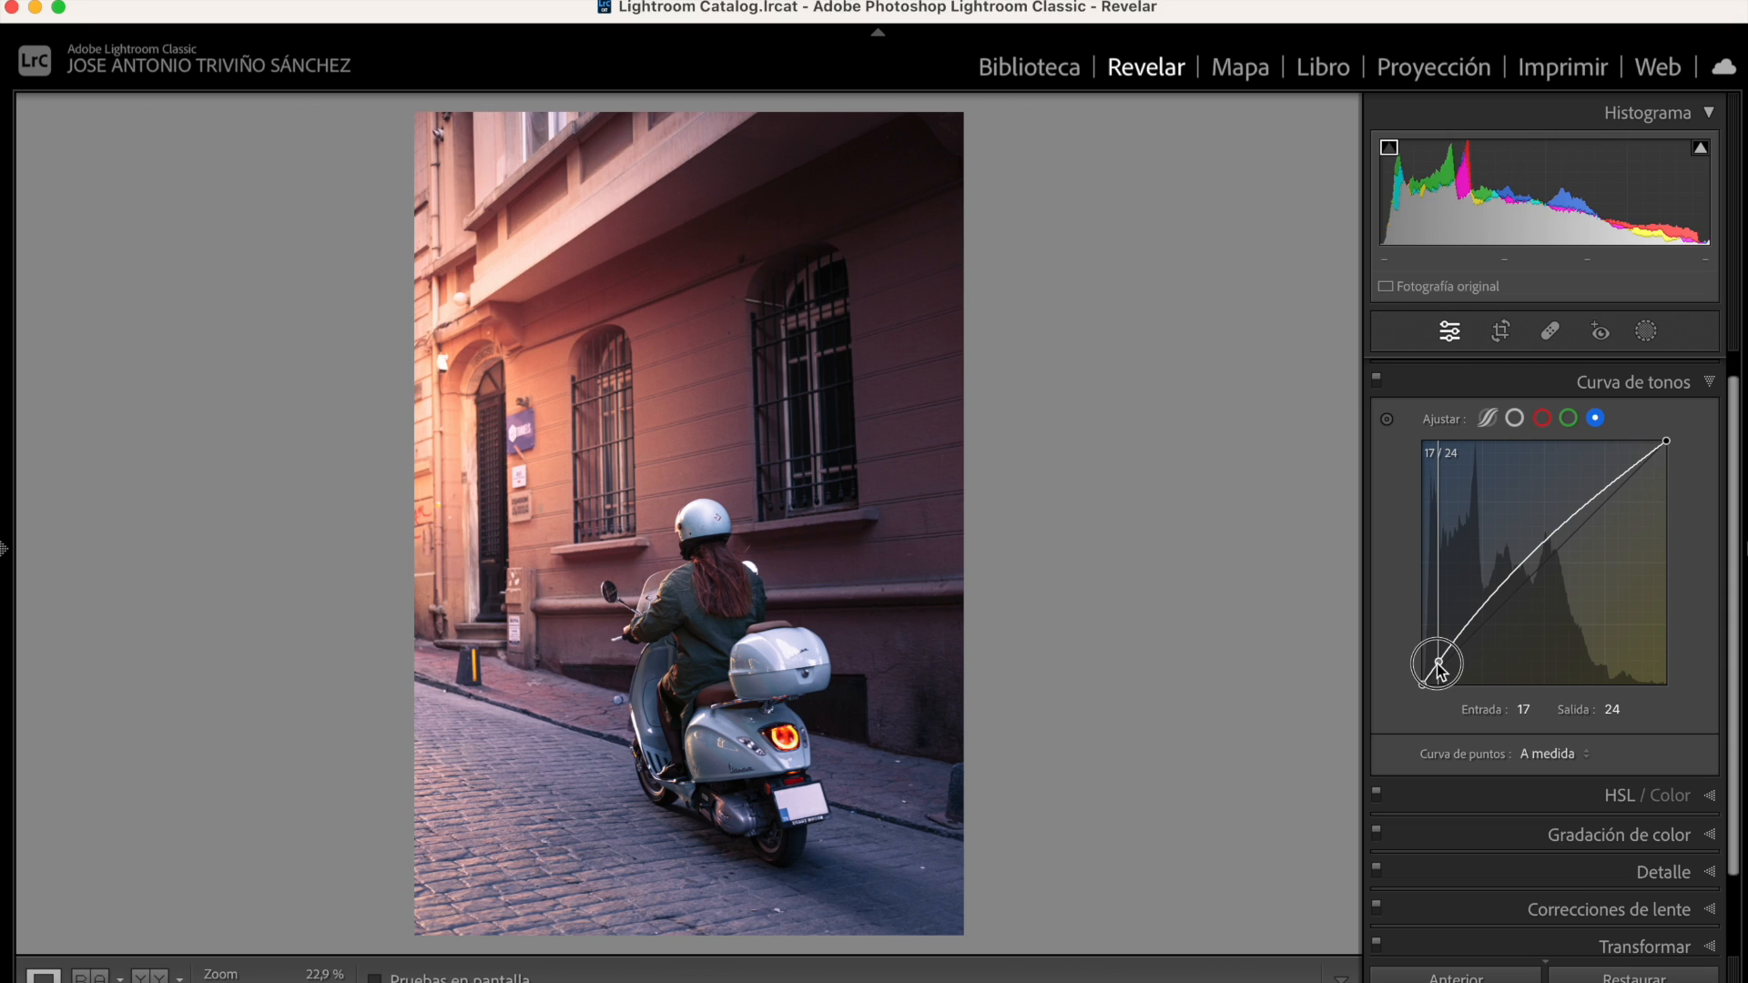
left_click_drag(1438, 667, 1459, 638)
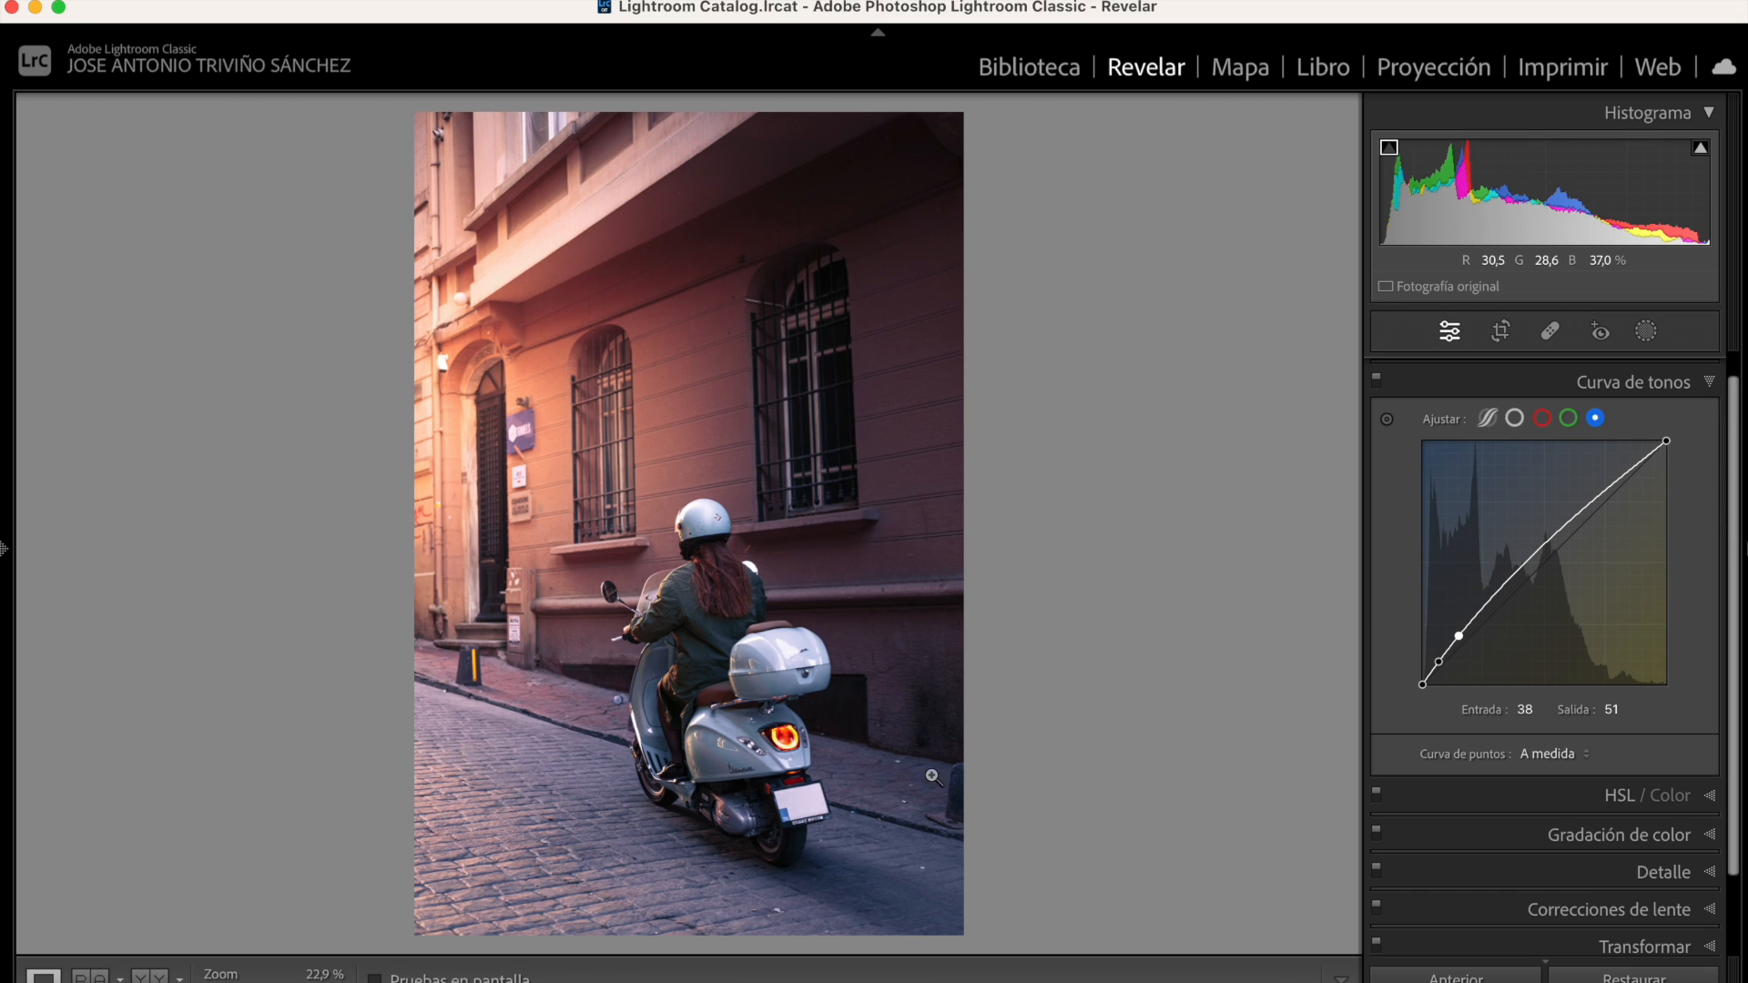
Check the red and green curves, then warm the highlights with blue curve points at input/output 236/230 and 212/199
left_click(1542, 420)
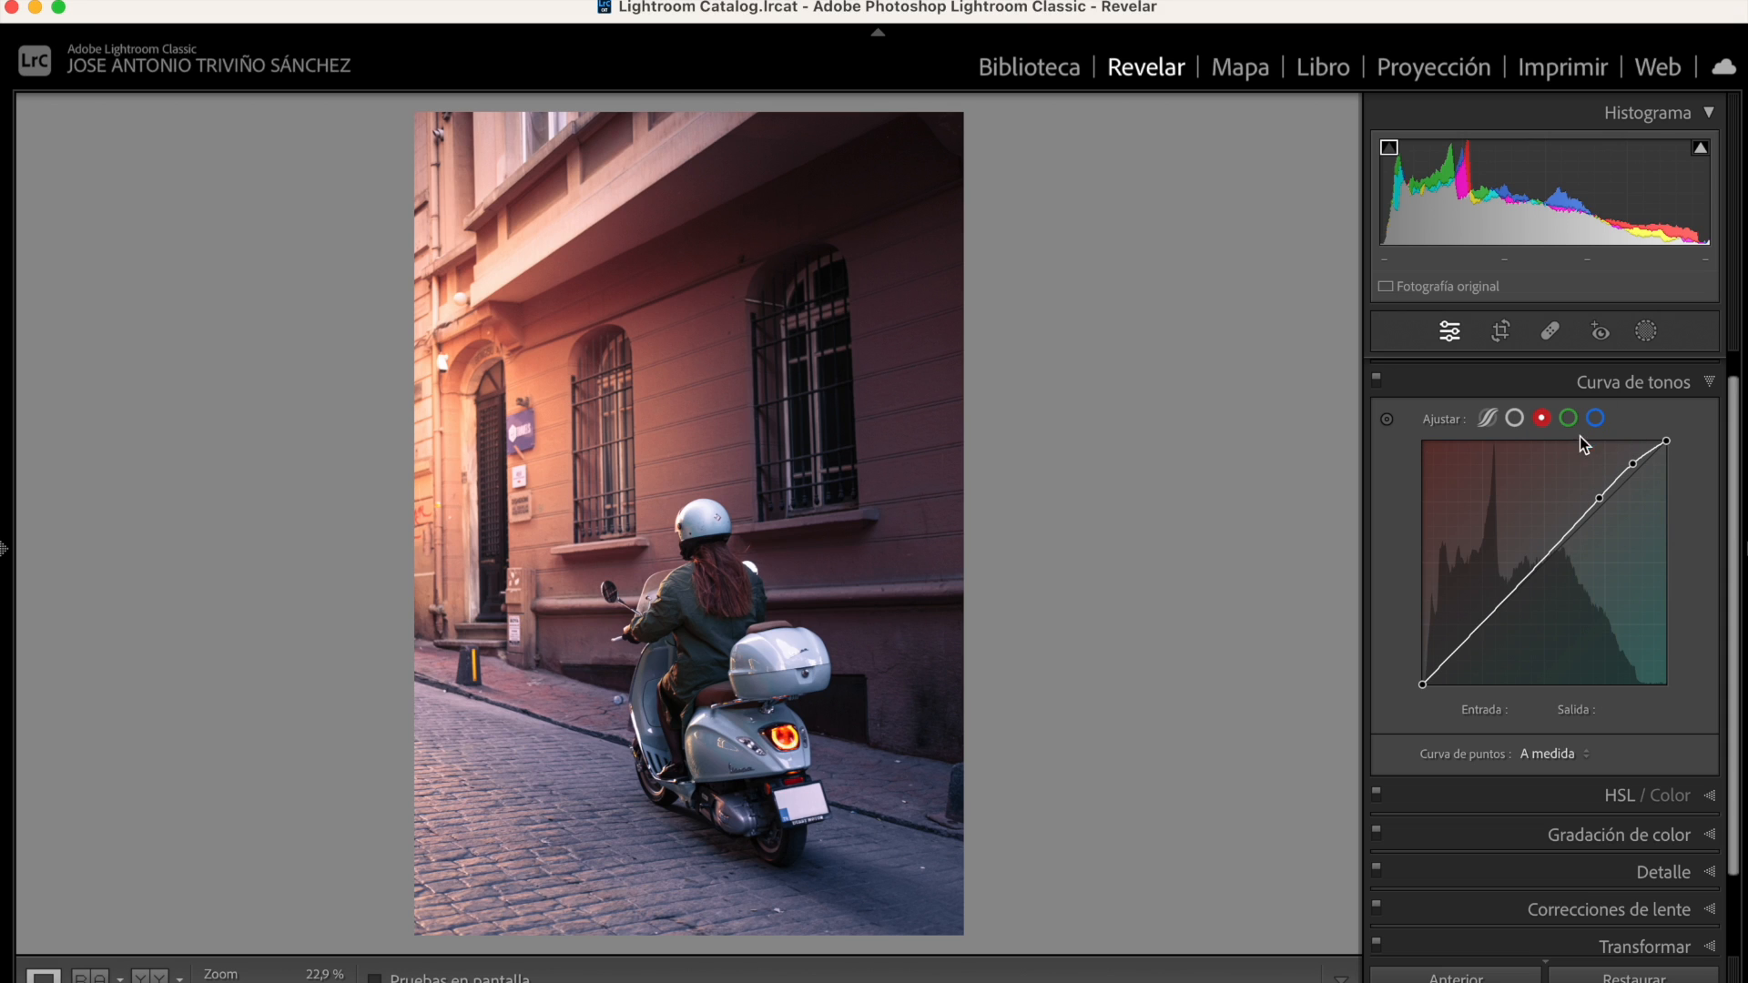
left_click(1571, 421)
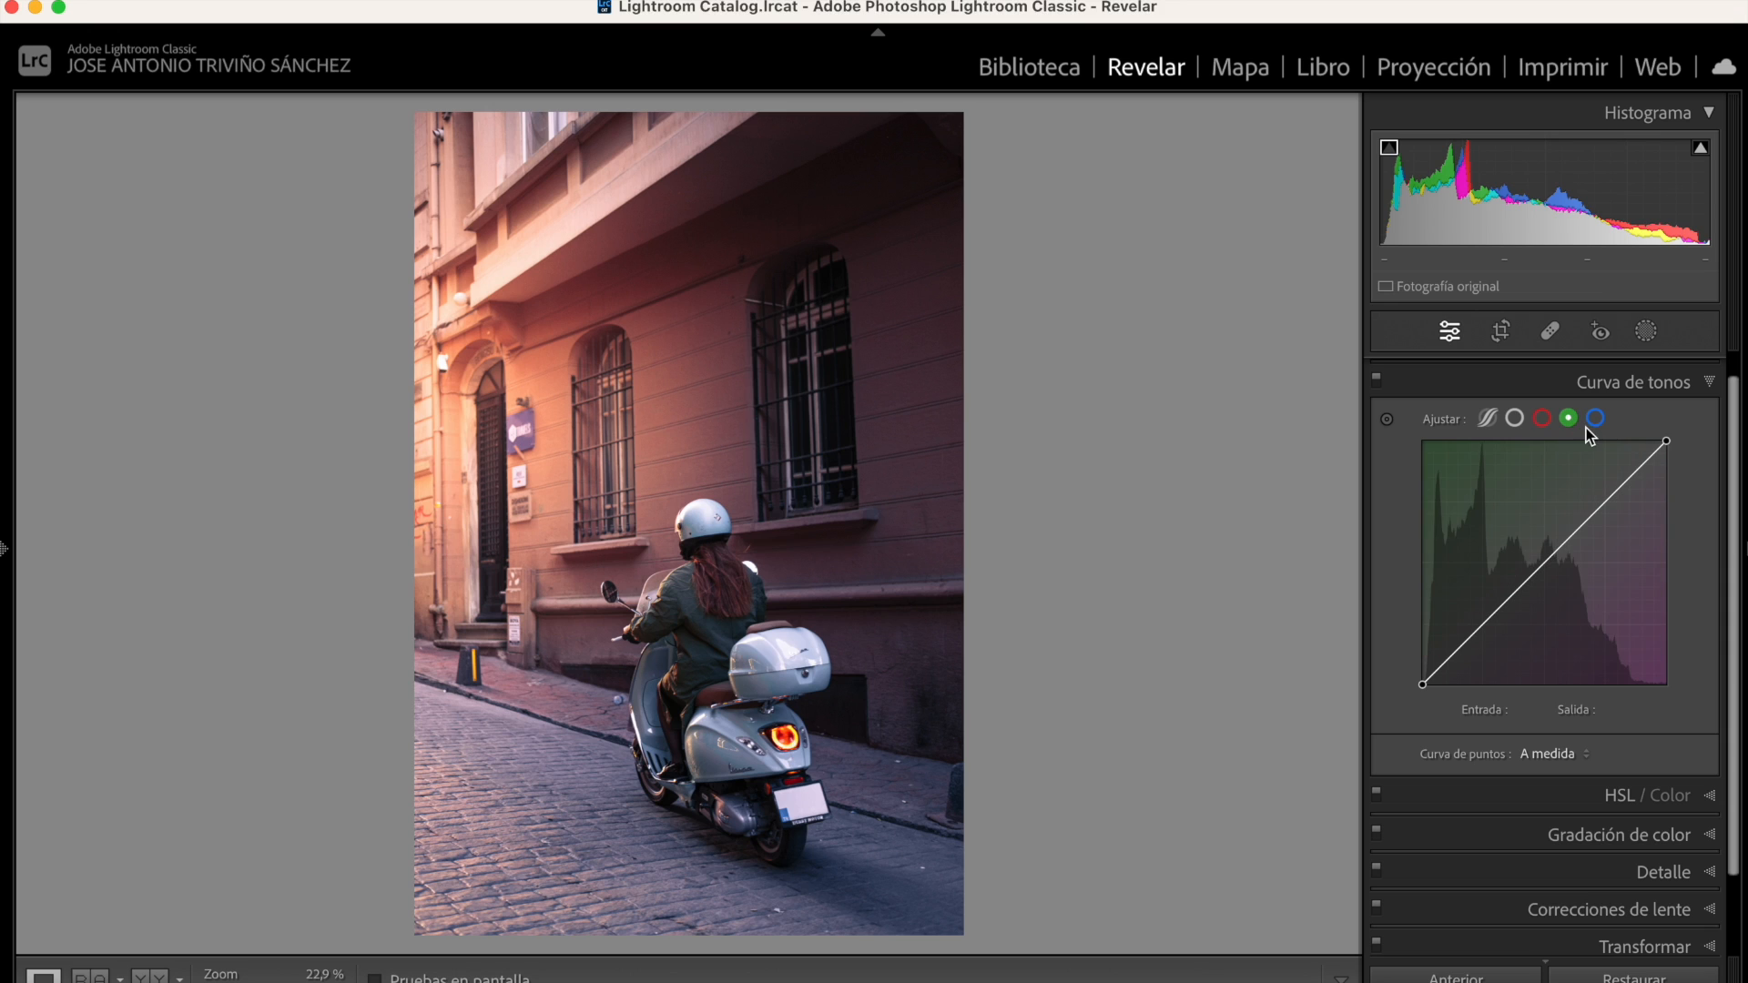
left_click(1595, 419)
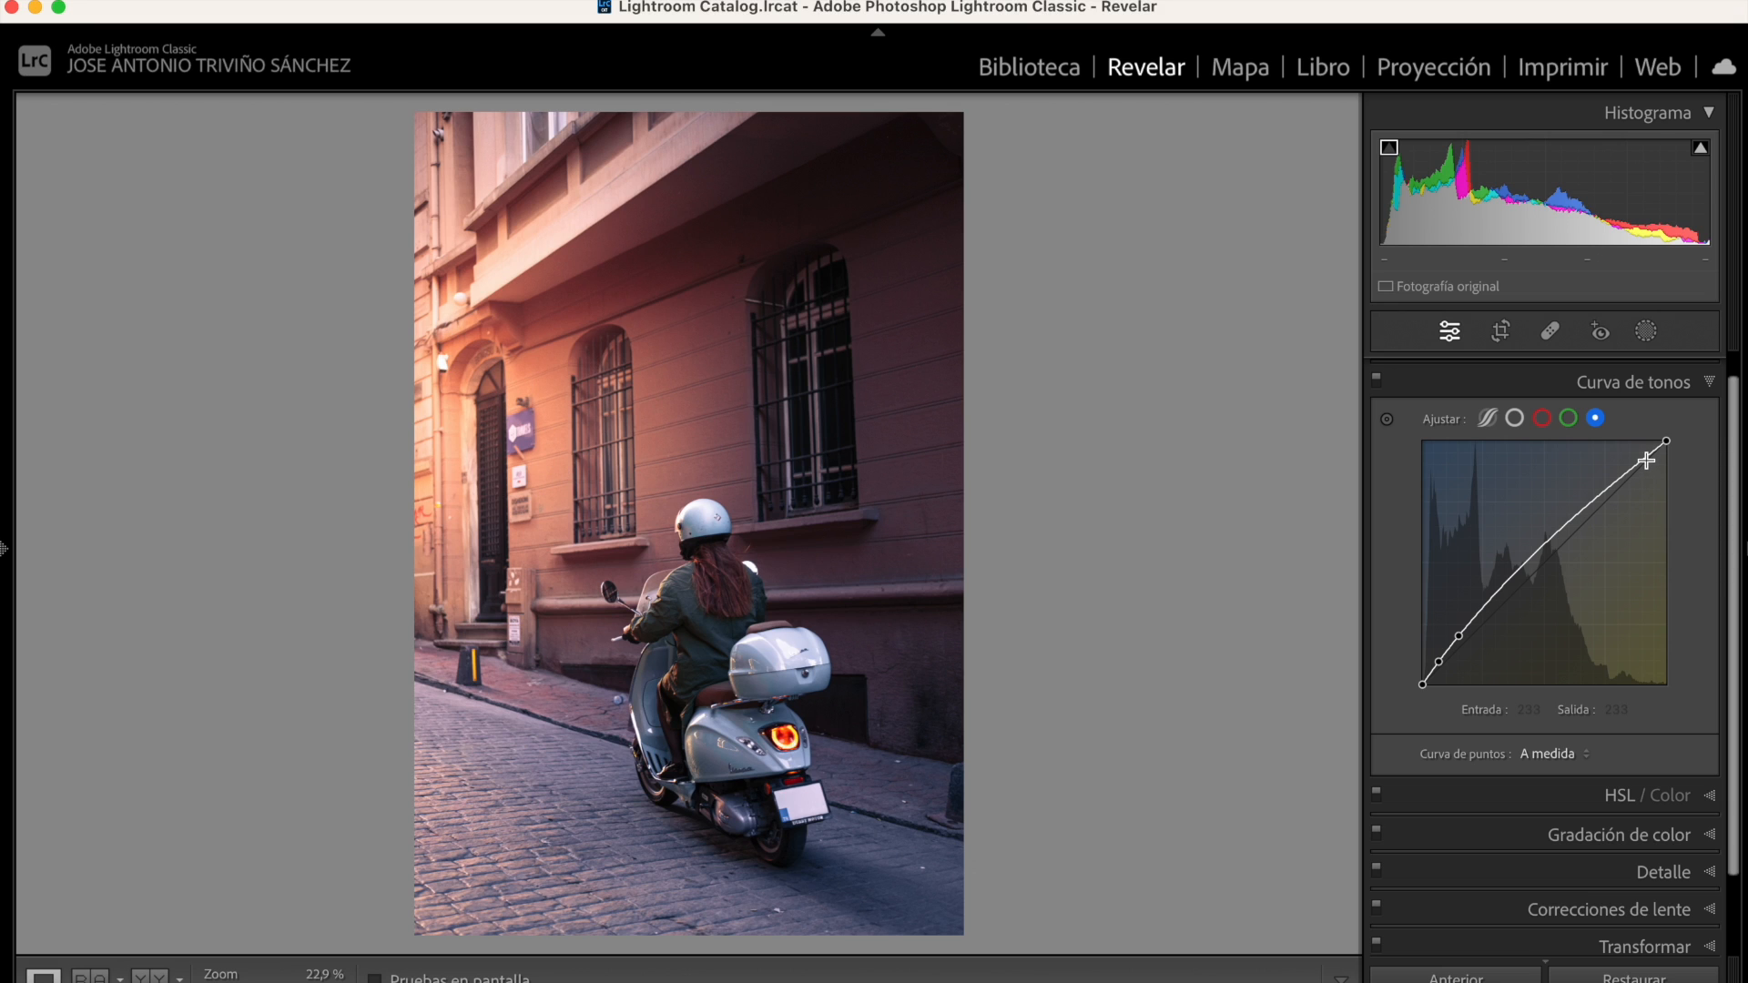
left_click_drag(1646, 461, 1652, 466)
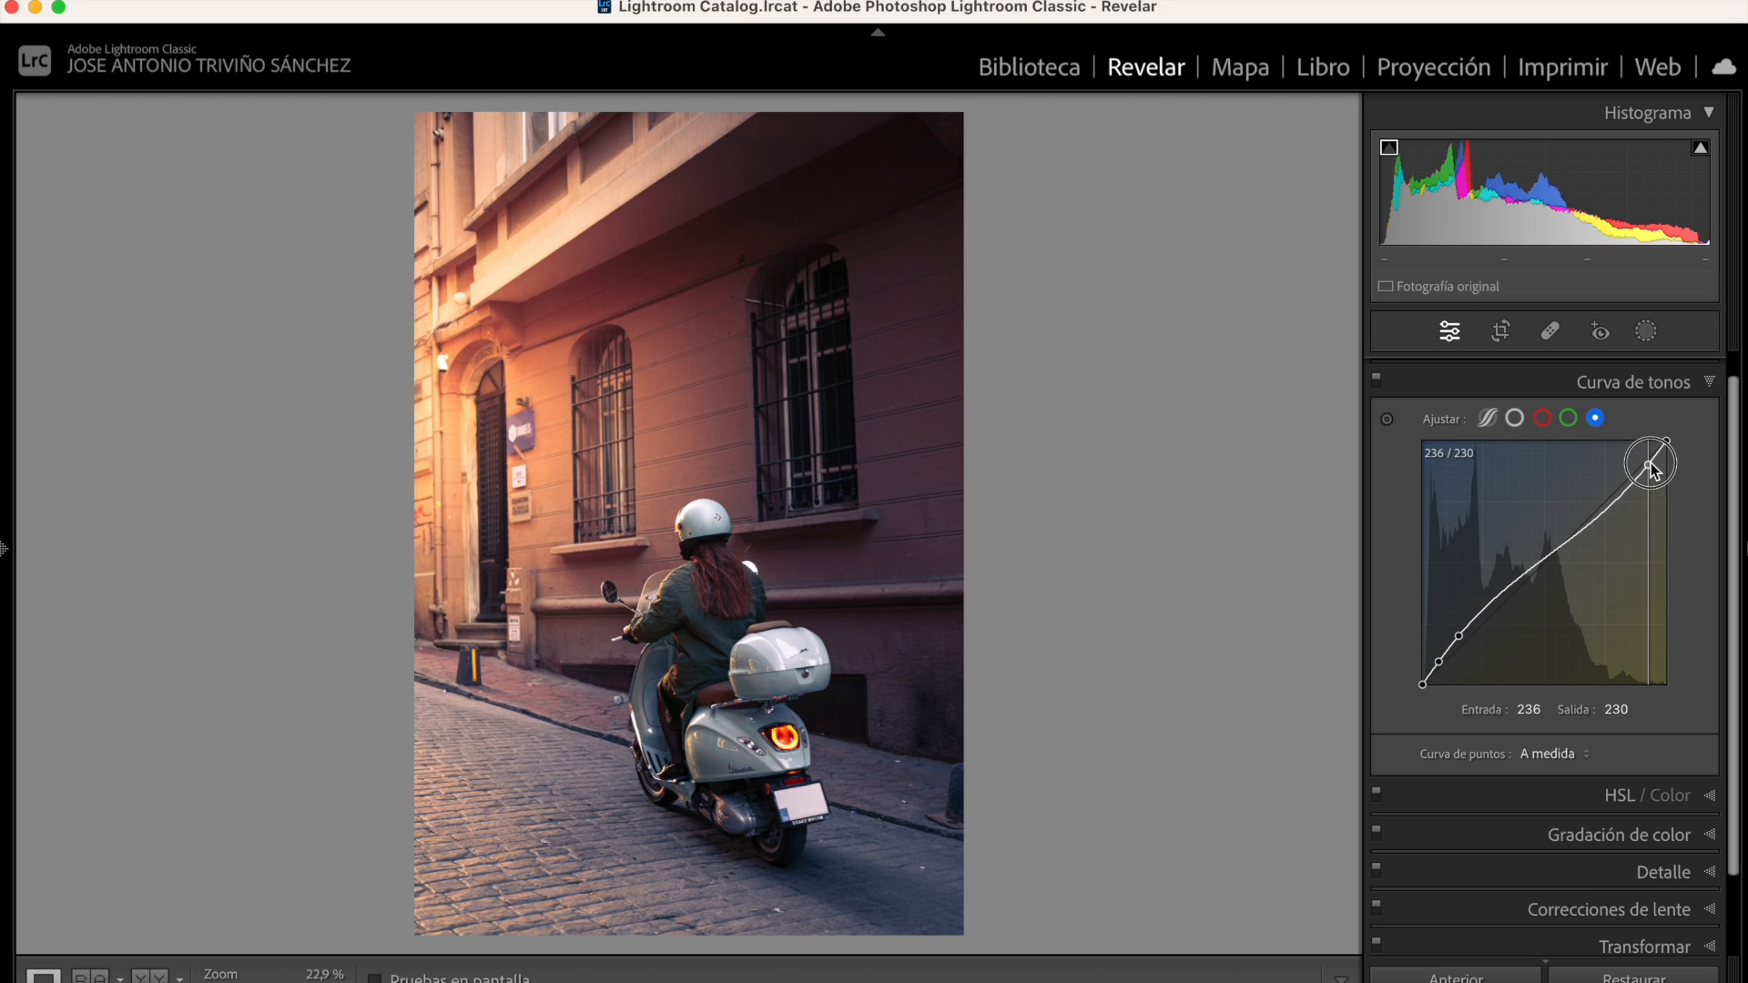
left_click_drag(1652, 469, 1652, 468)
left_click_drag(1626, 493, 1630, 497)
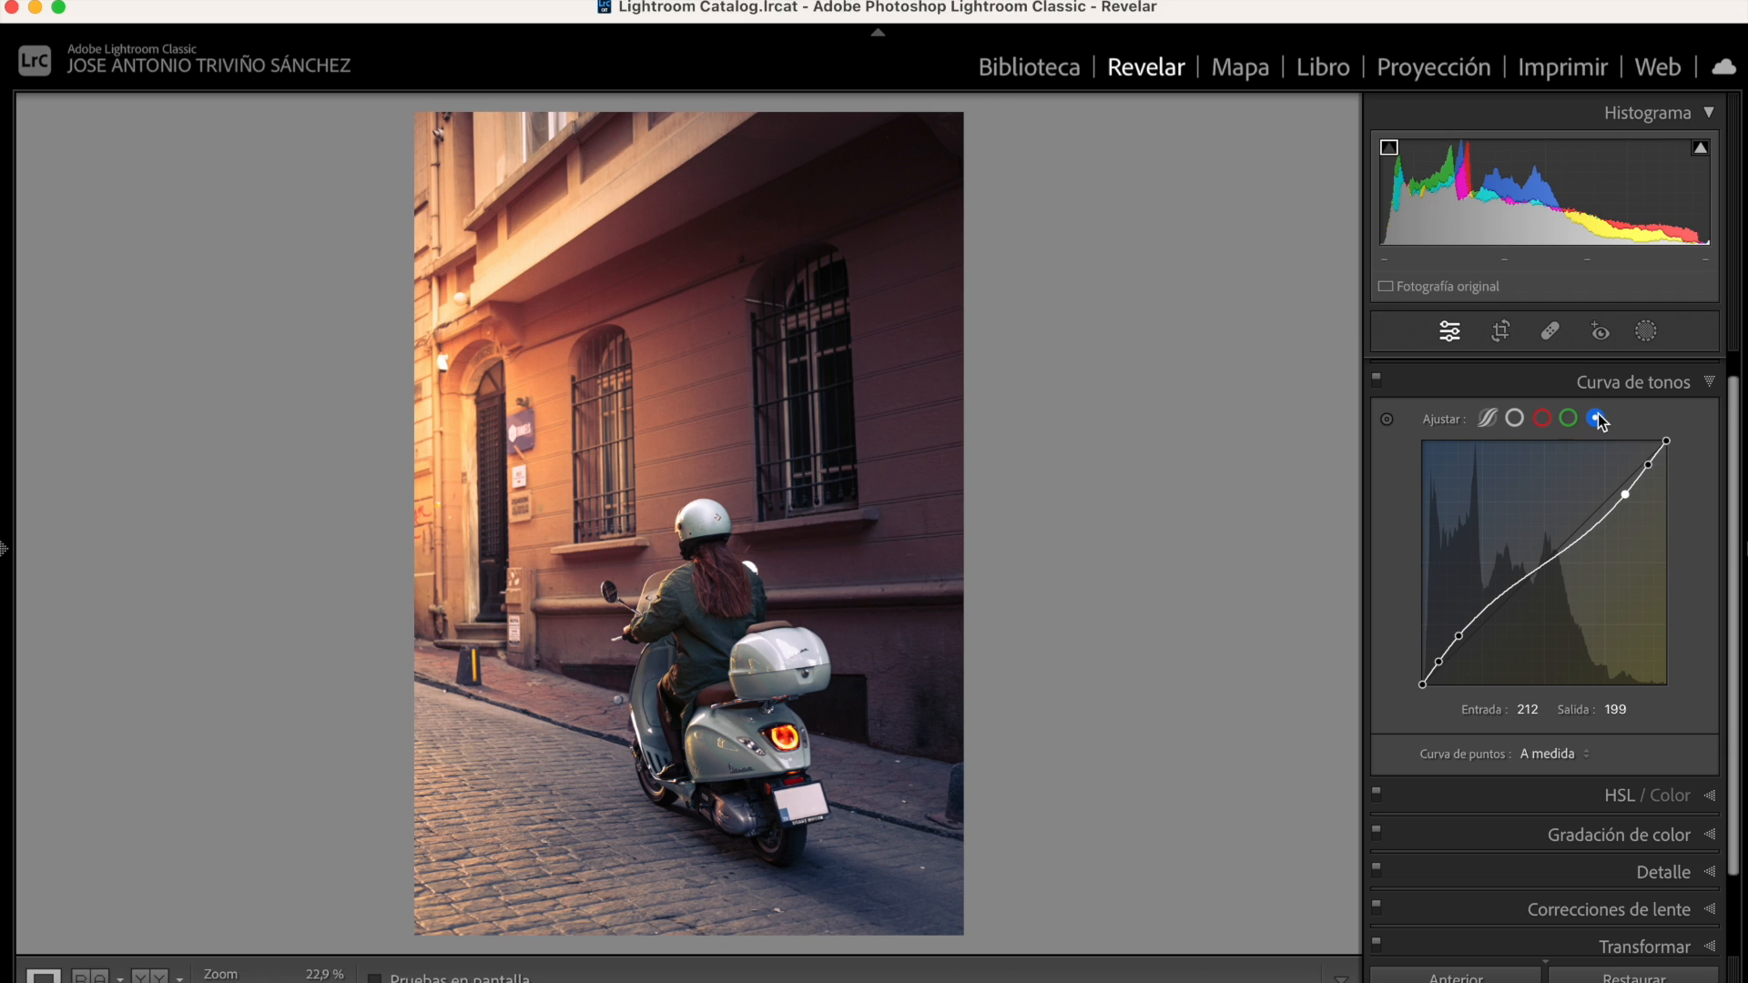
Raise the blue curve's black endpoint slightly, move the lowest added point to 19/26, and compare the photo before and after
left_click(1437, 668)
left_click(1422, 686)
left_click_drag(1423, 686, 1440, 659)
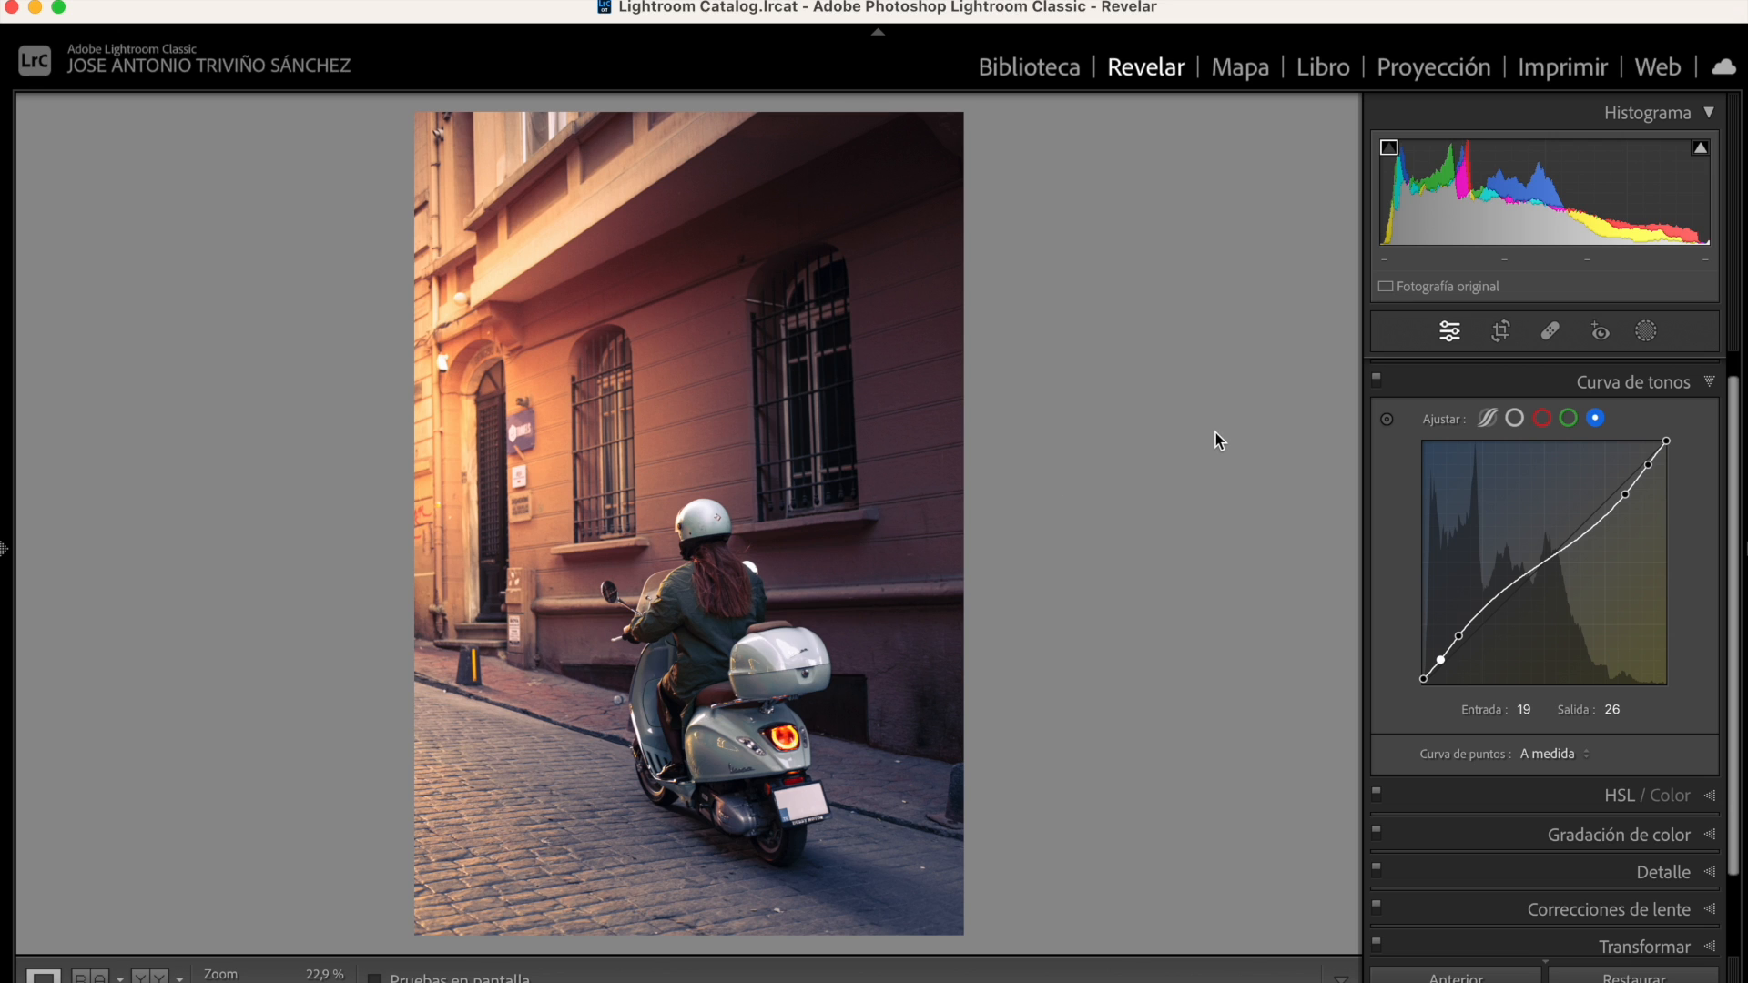
key("y")
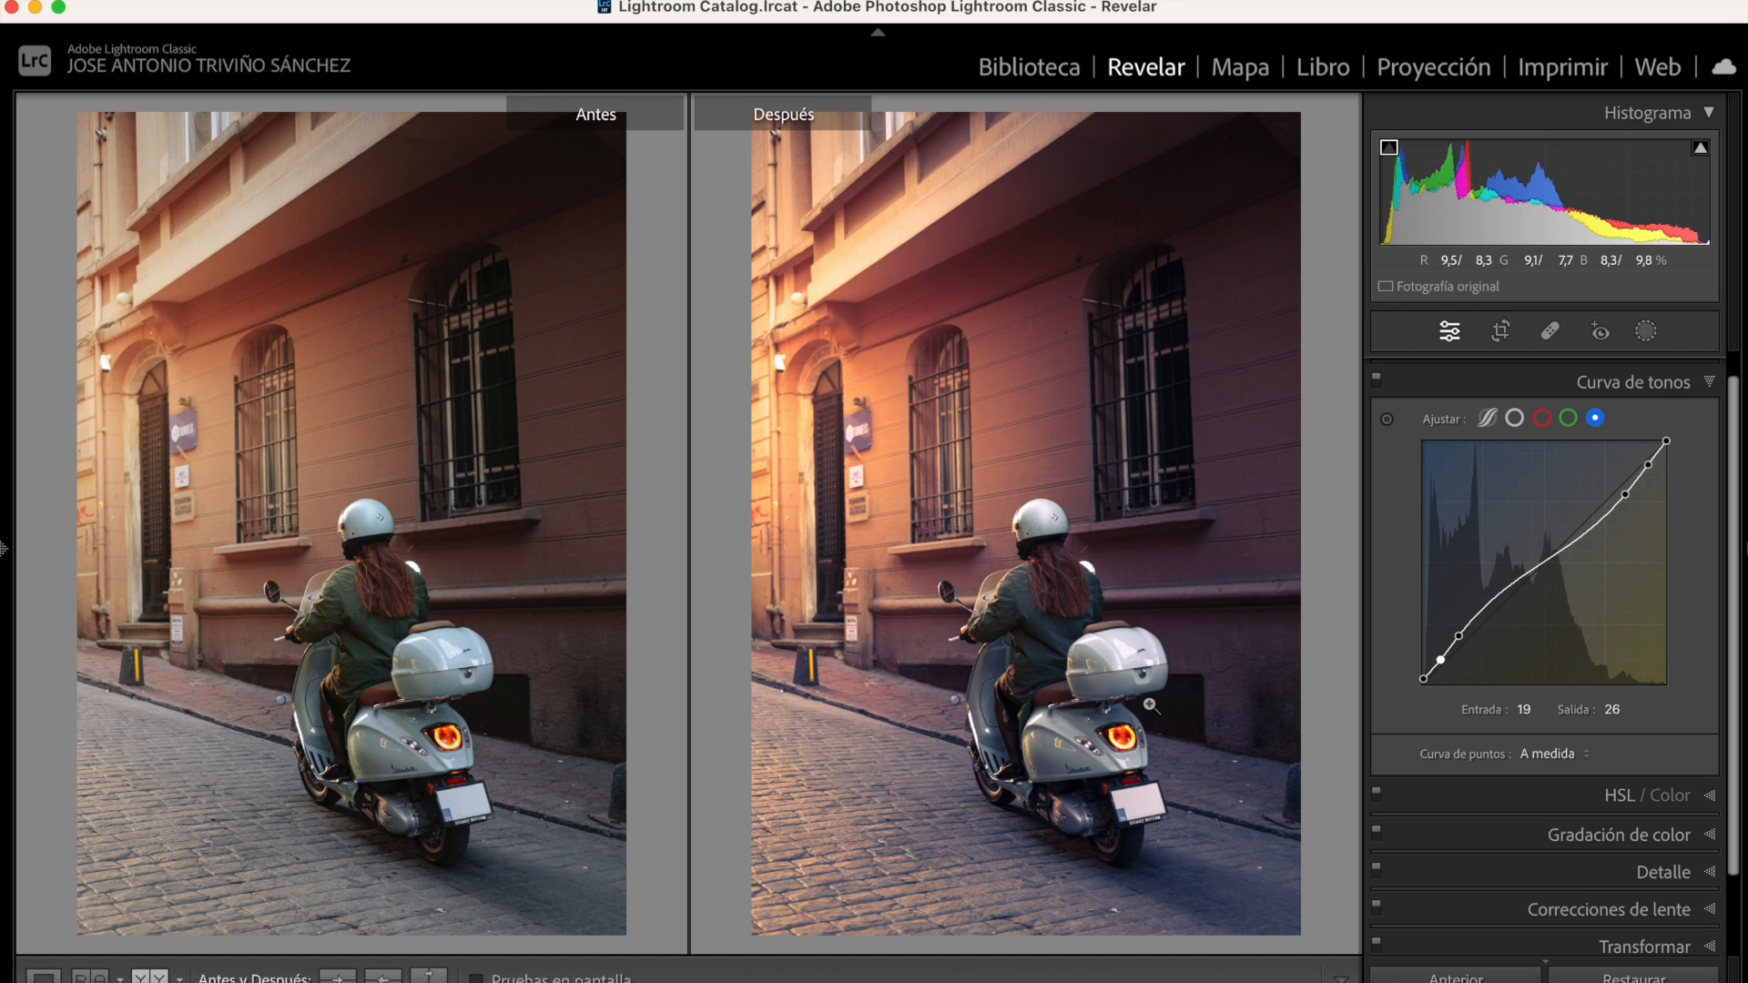
key("y")
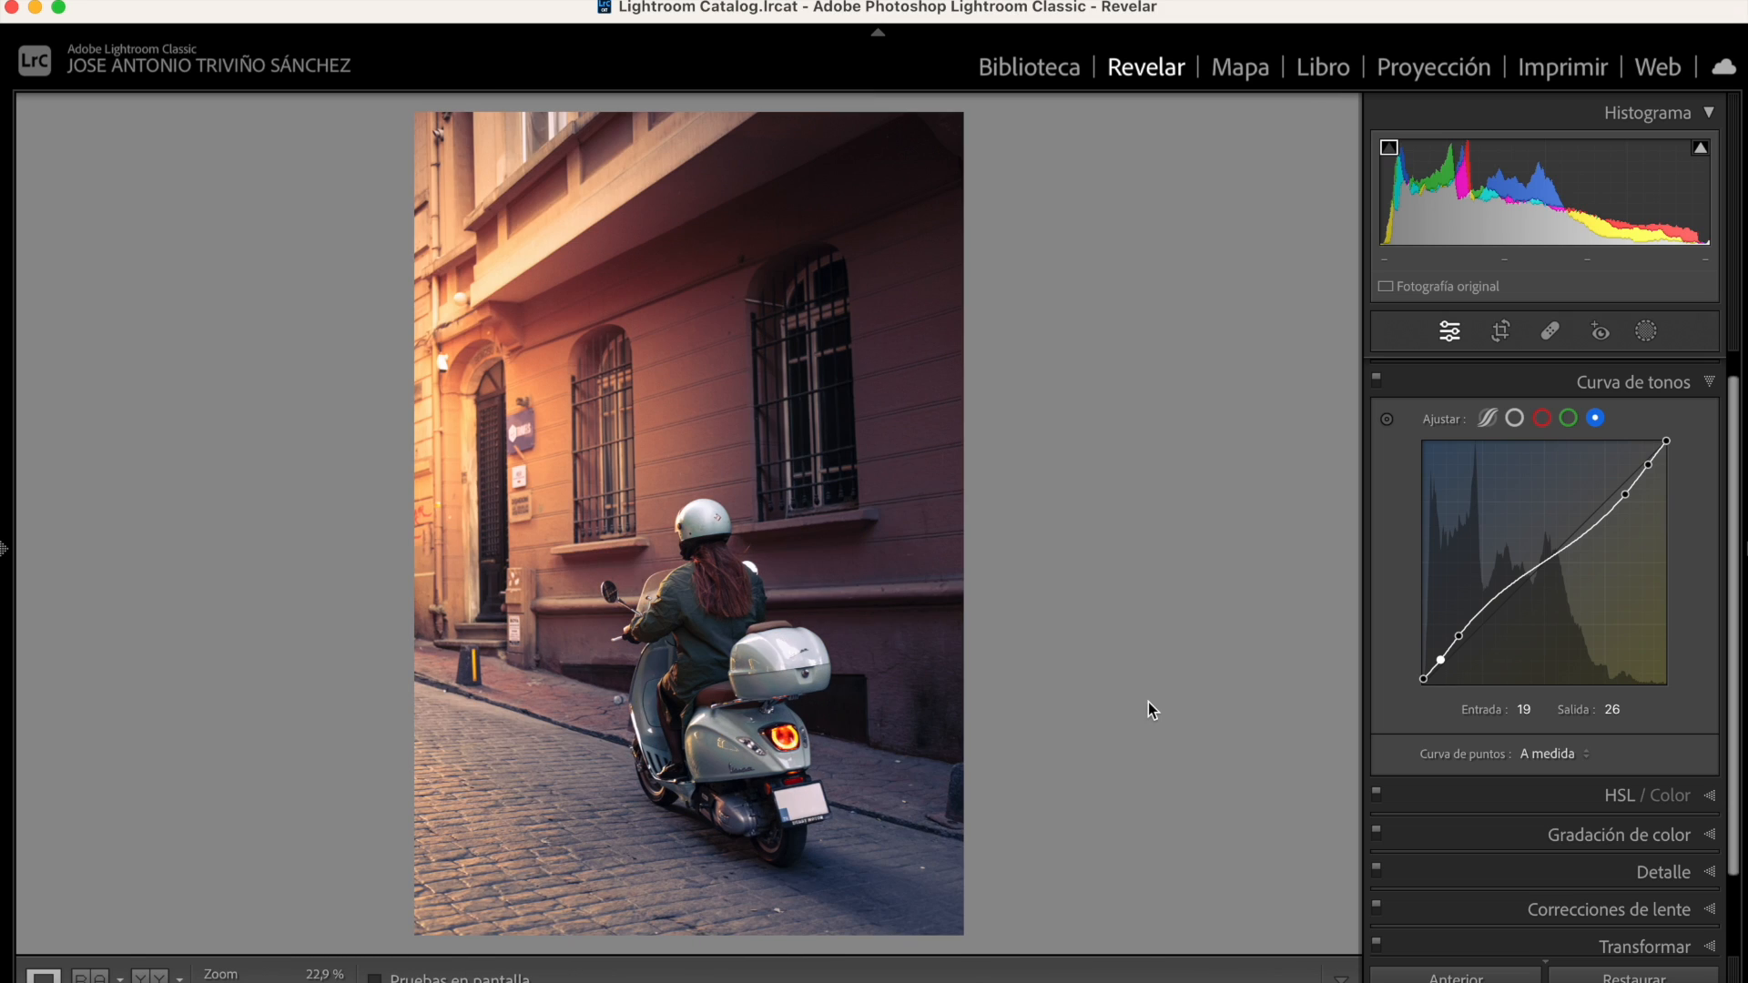
Add a linear gradient mask running in from the photo's right edge and cool its temperature to −7
left_click(1647, 332)
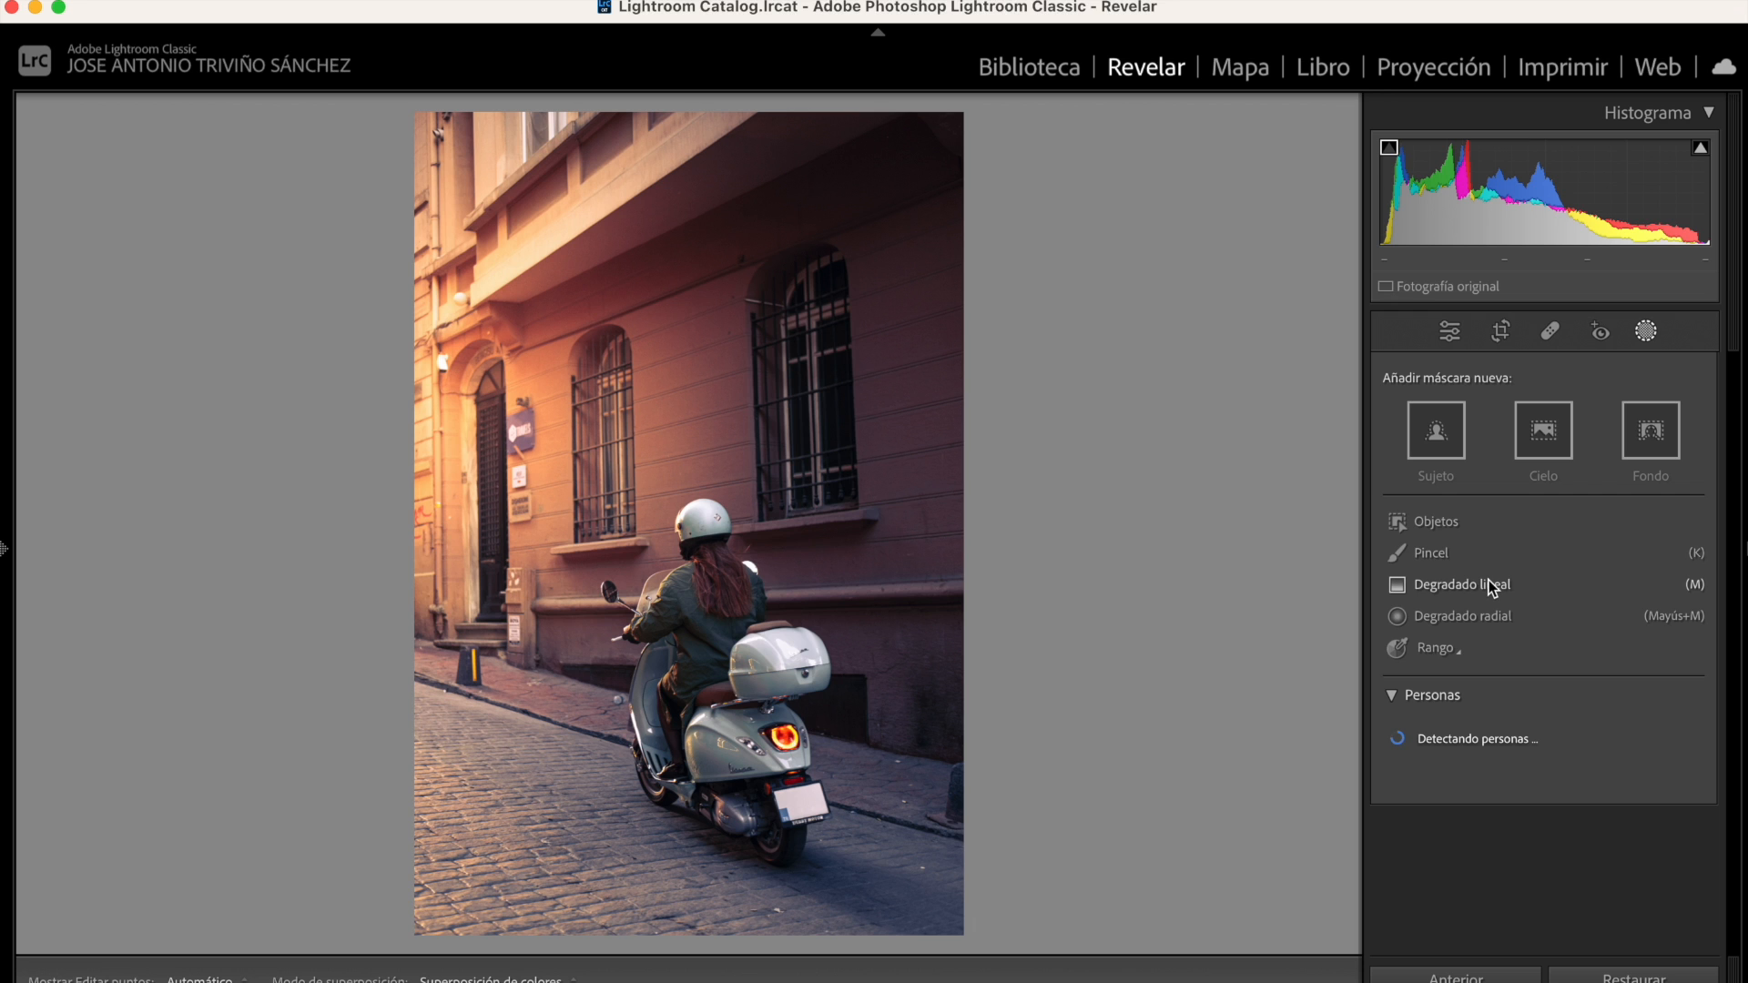
left_click(1488, 583)
left_click_drag(968, 910, 526, 790)
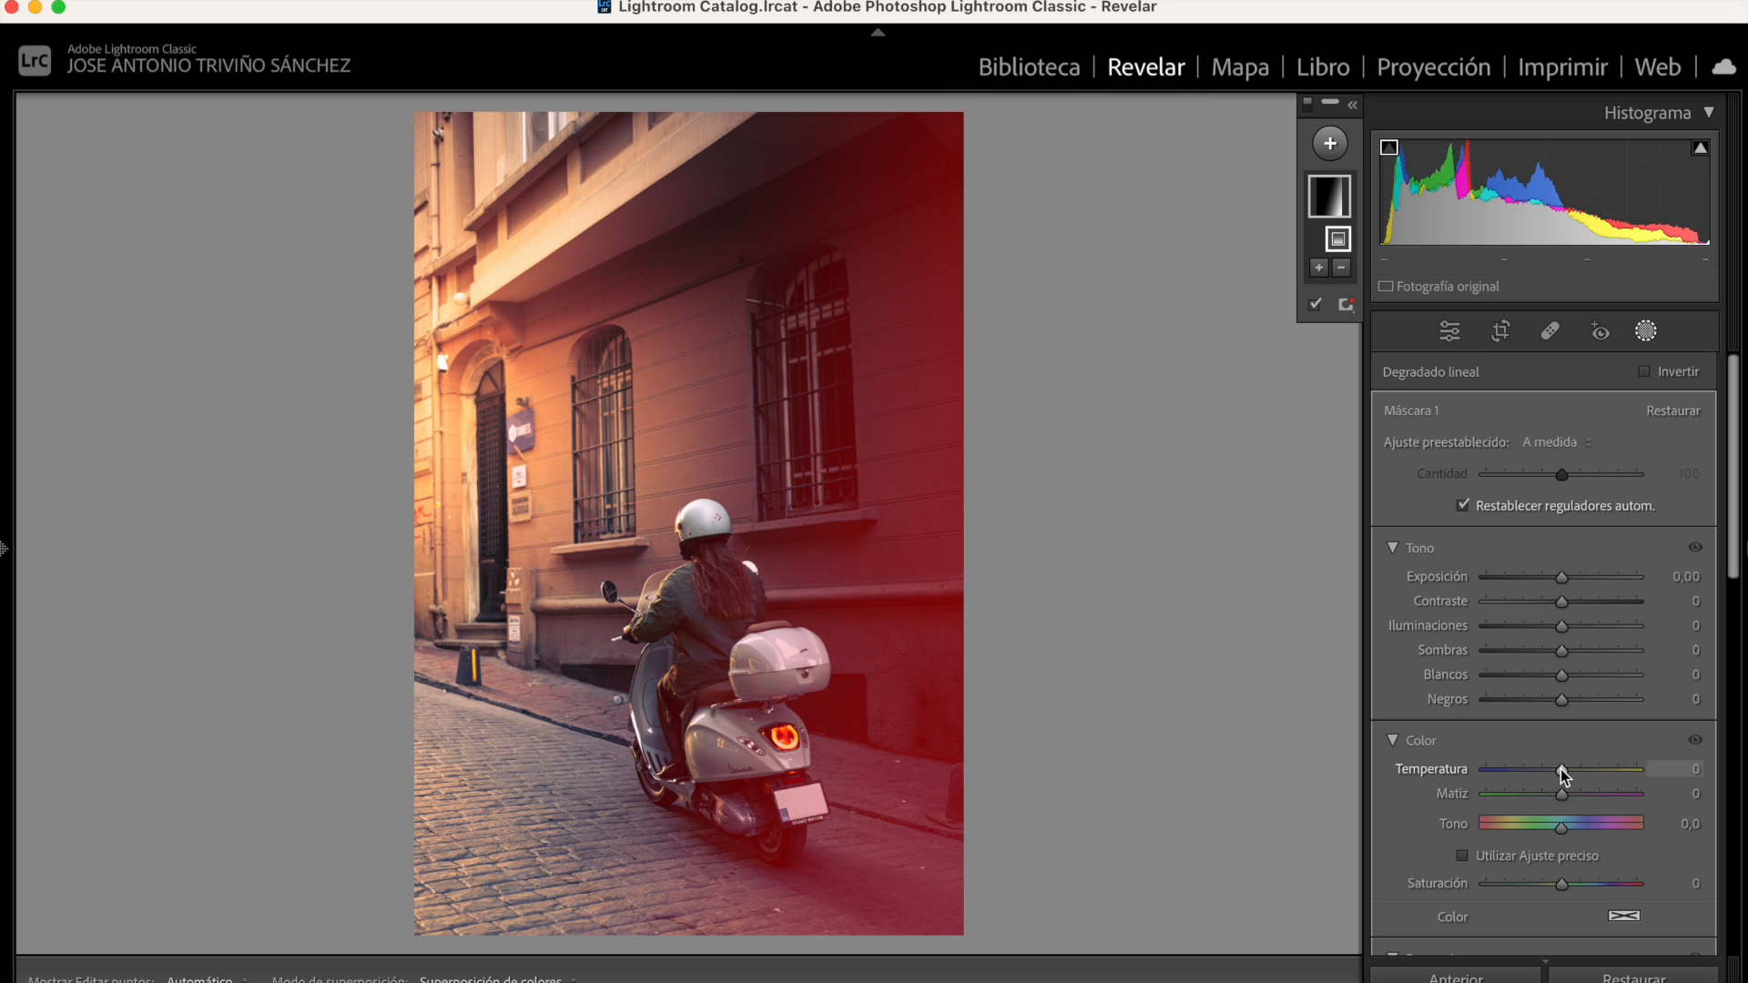
left_click_drag(1560, 768, 1554, 770)
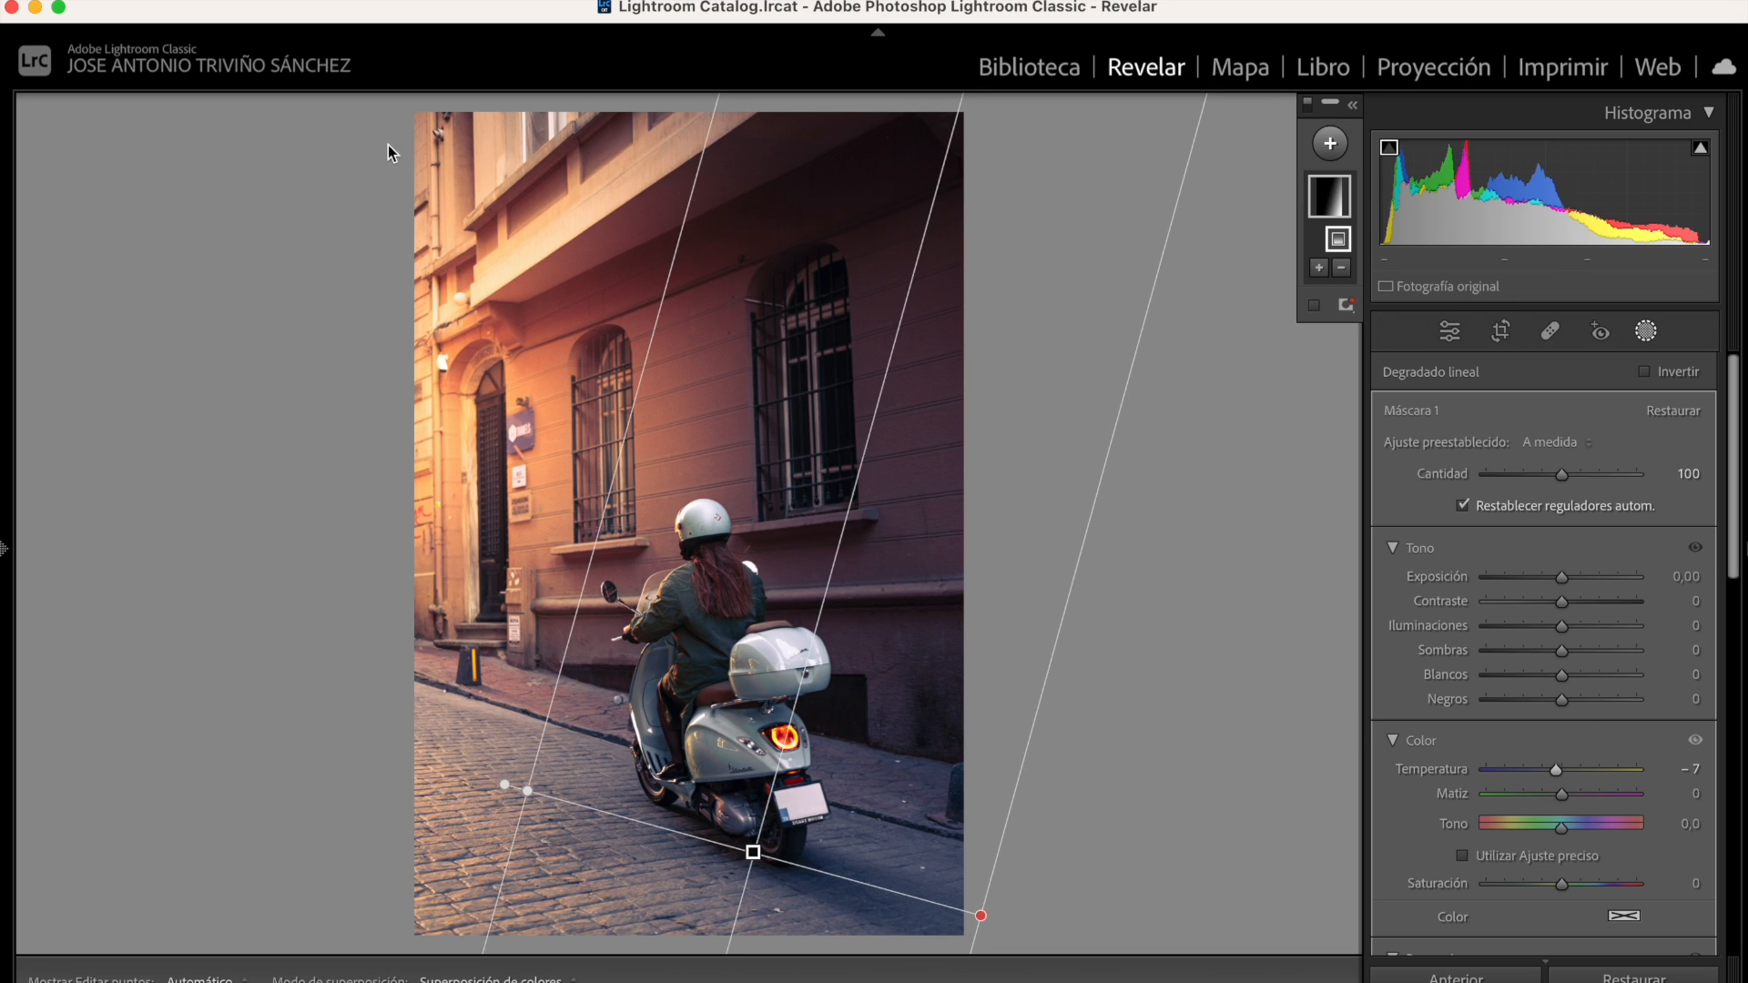
Add a second linear gradient mask over the upper-left façade with temperature 20 and exposure 0,38, then close masking
left_click(1330, 143)
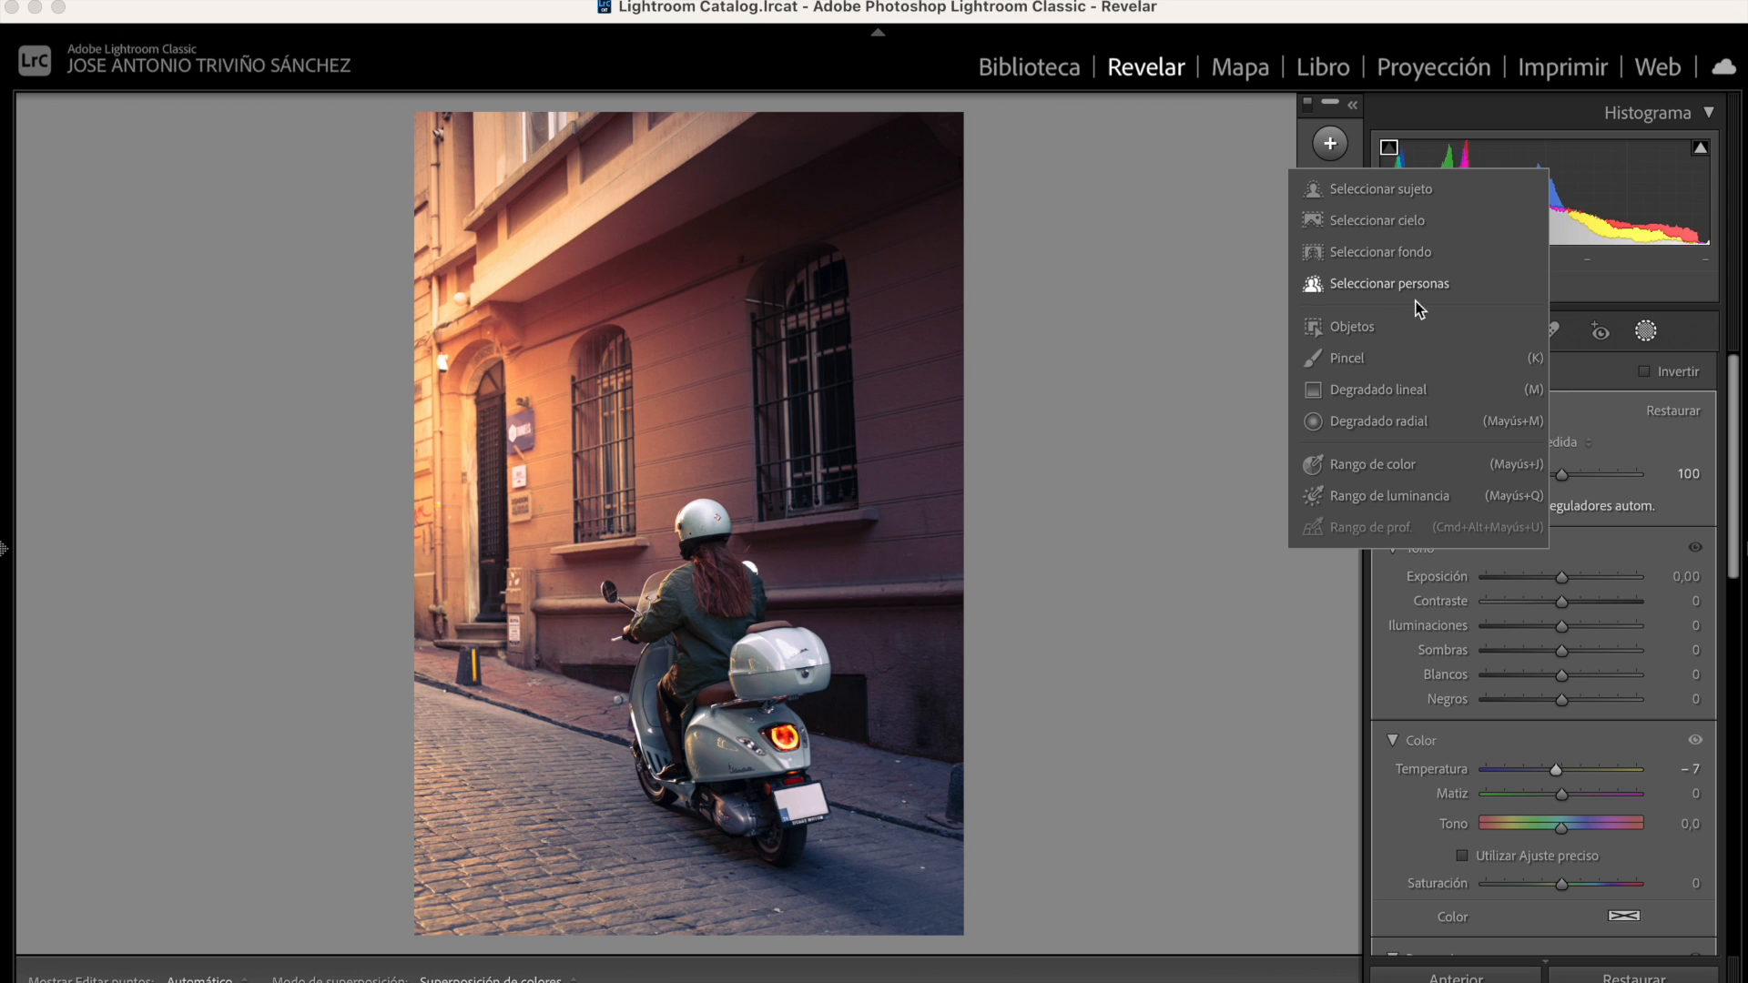
left_click(1418, 393)
left_click_drag(499, 252, 774, 293)
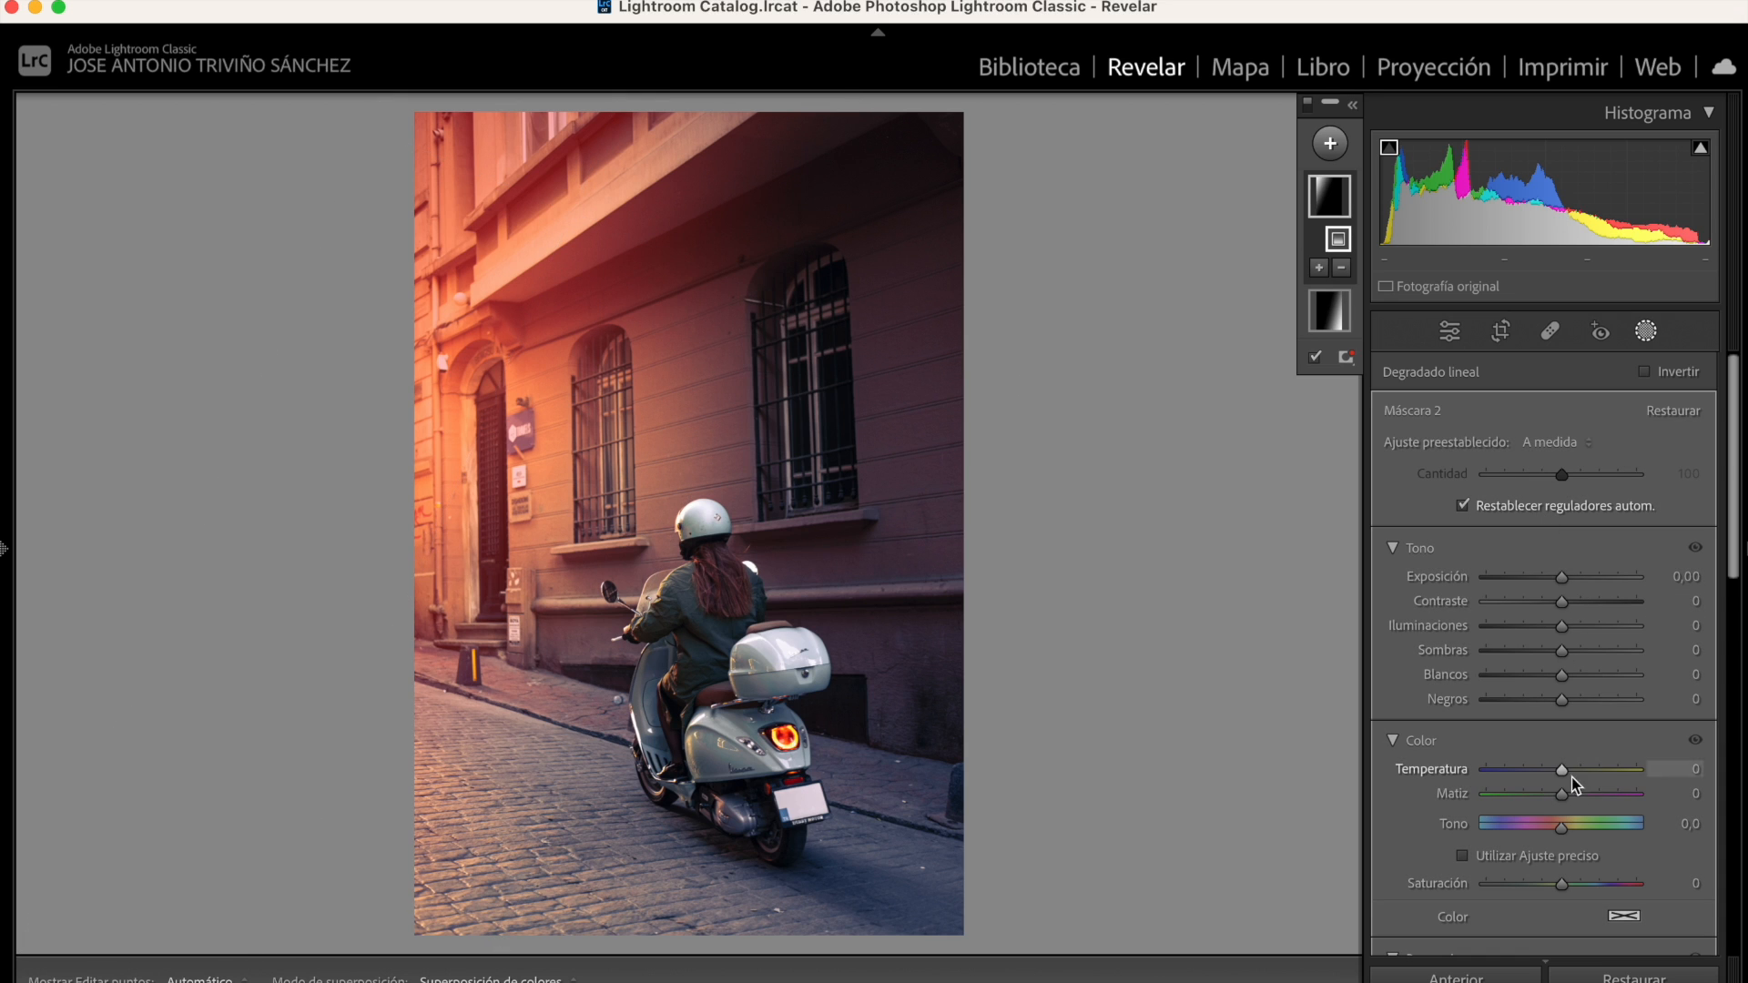
left_click_drag(1564, 777, 1592, 772)
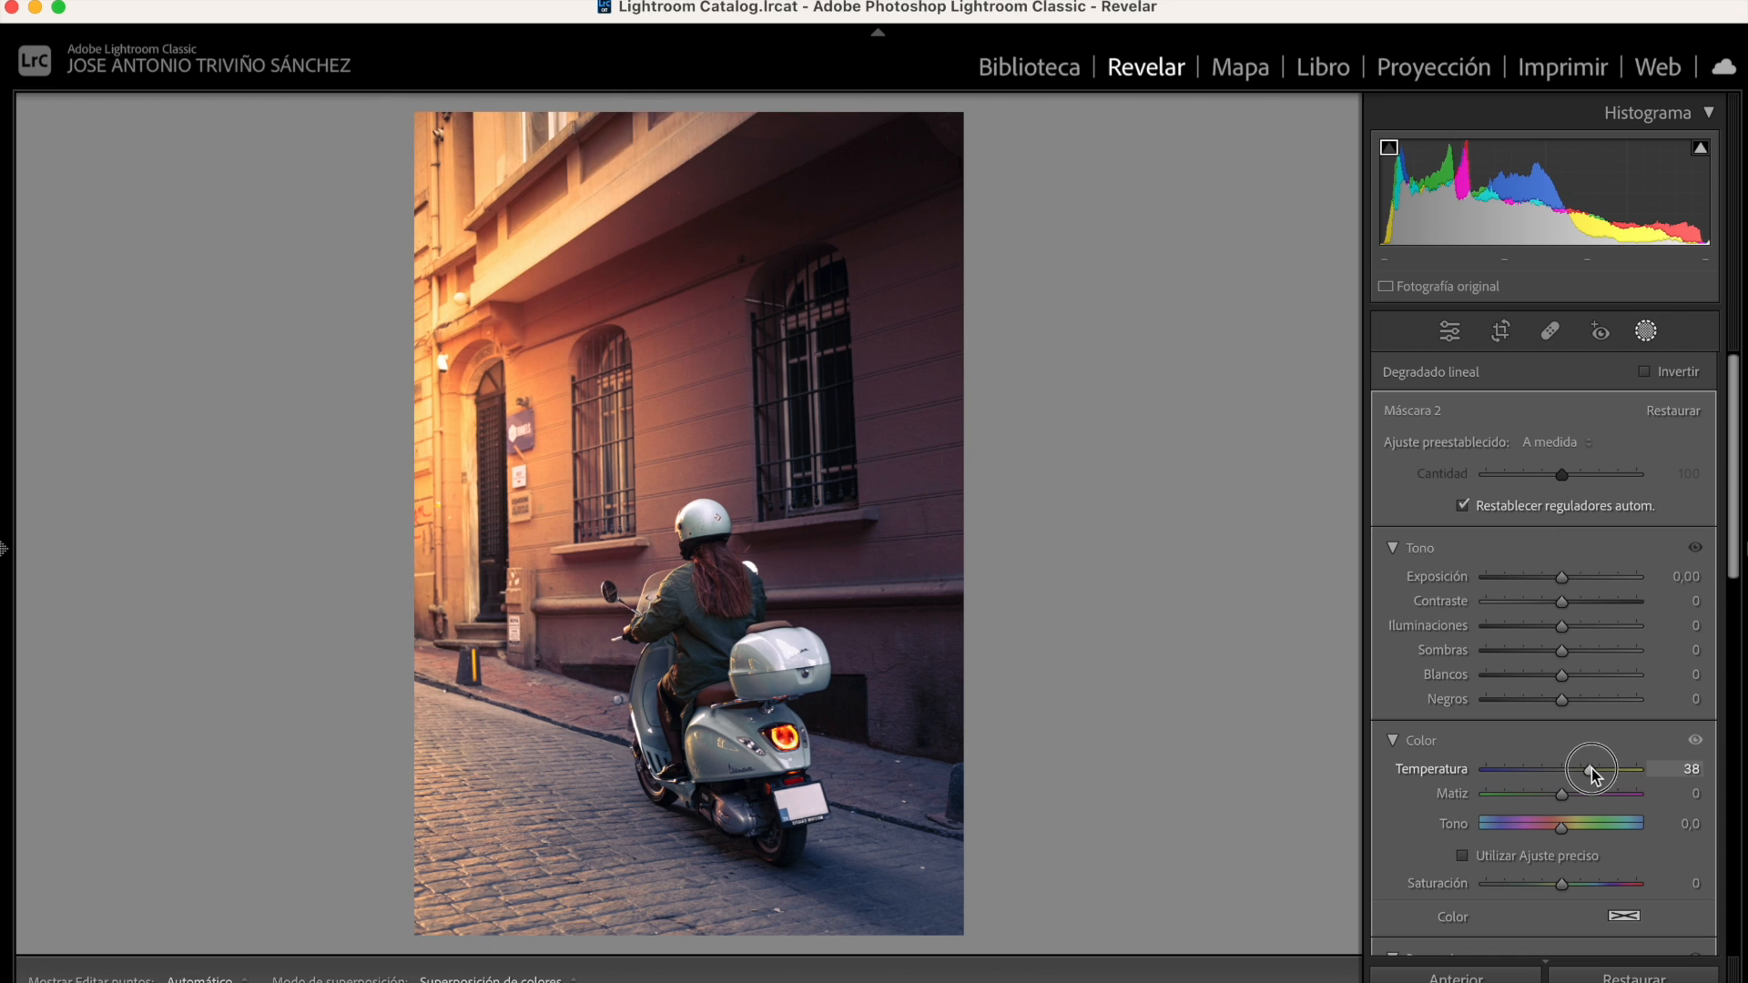
left_click_drag(1560, 578, 1569, 577)
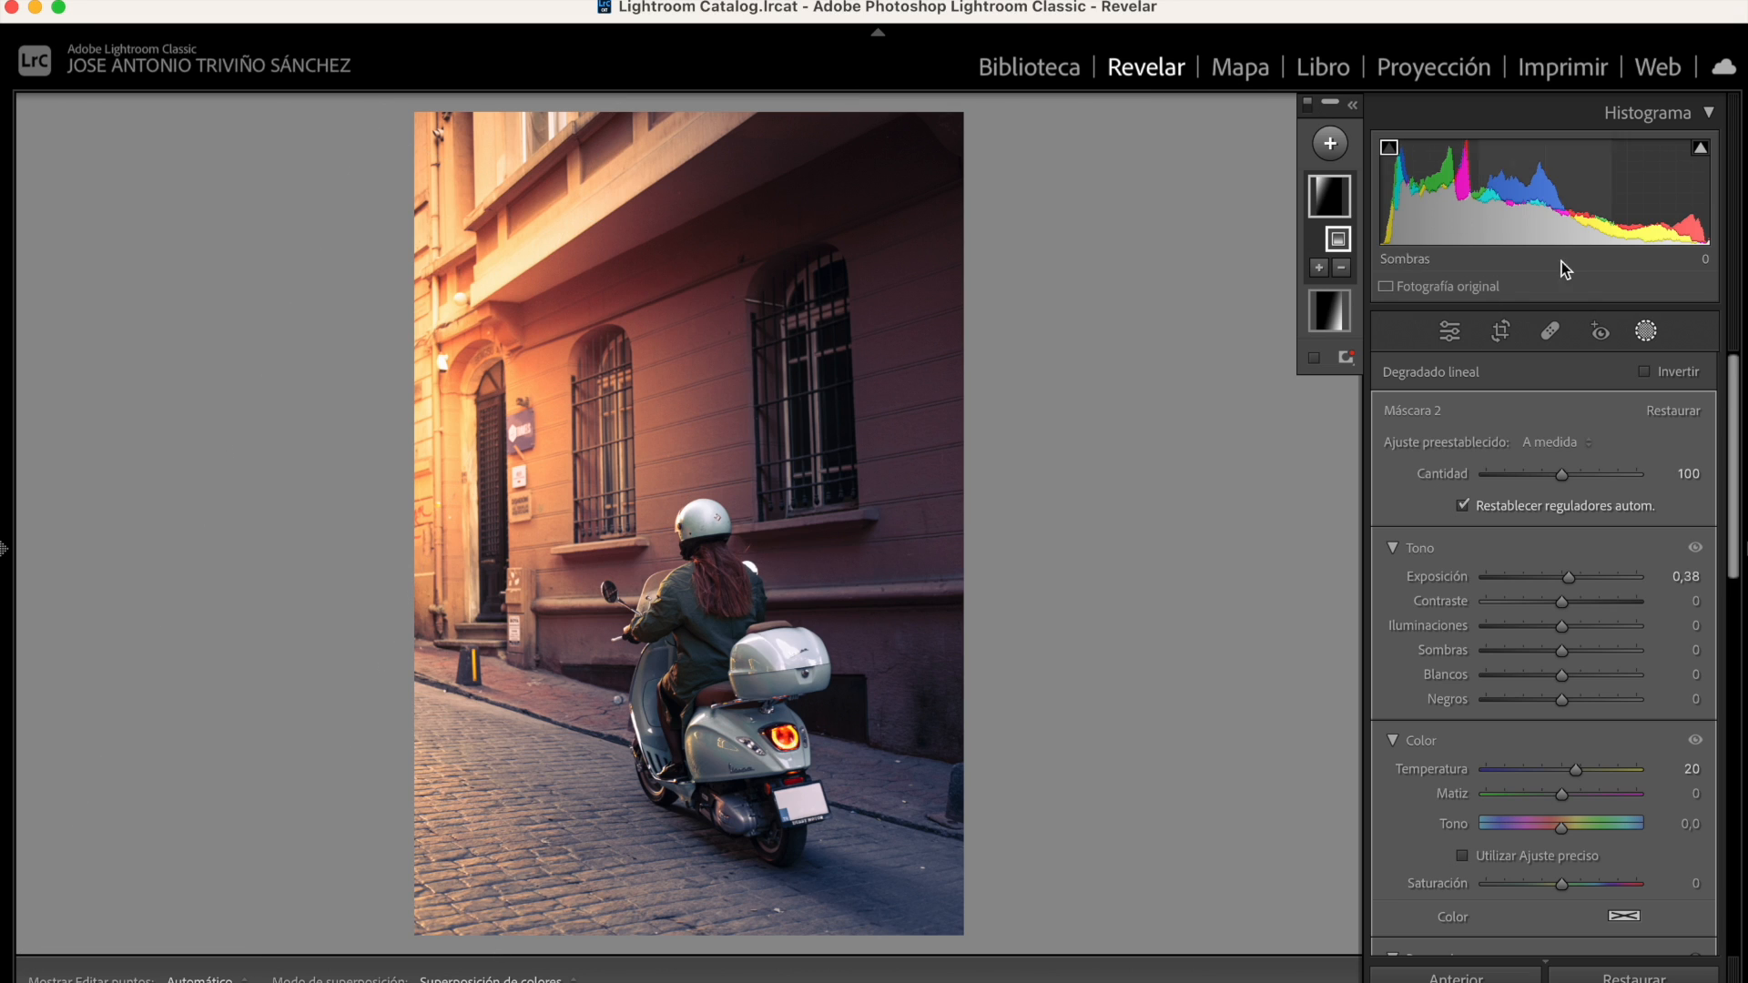
left_click(1648, 333)
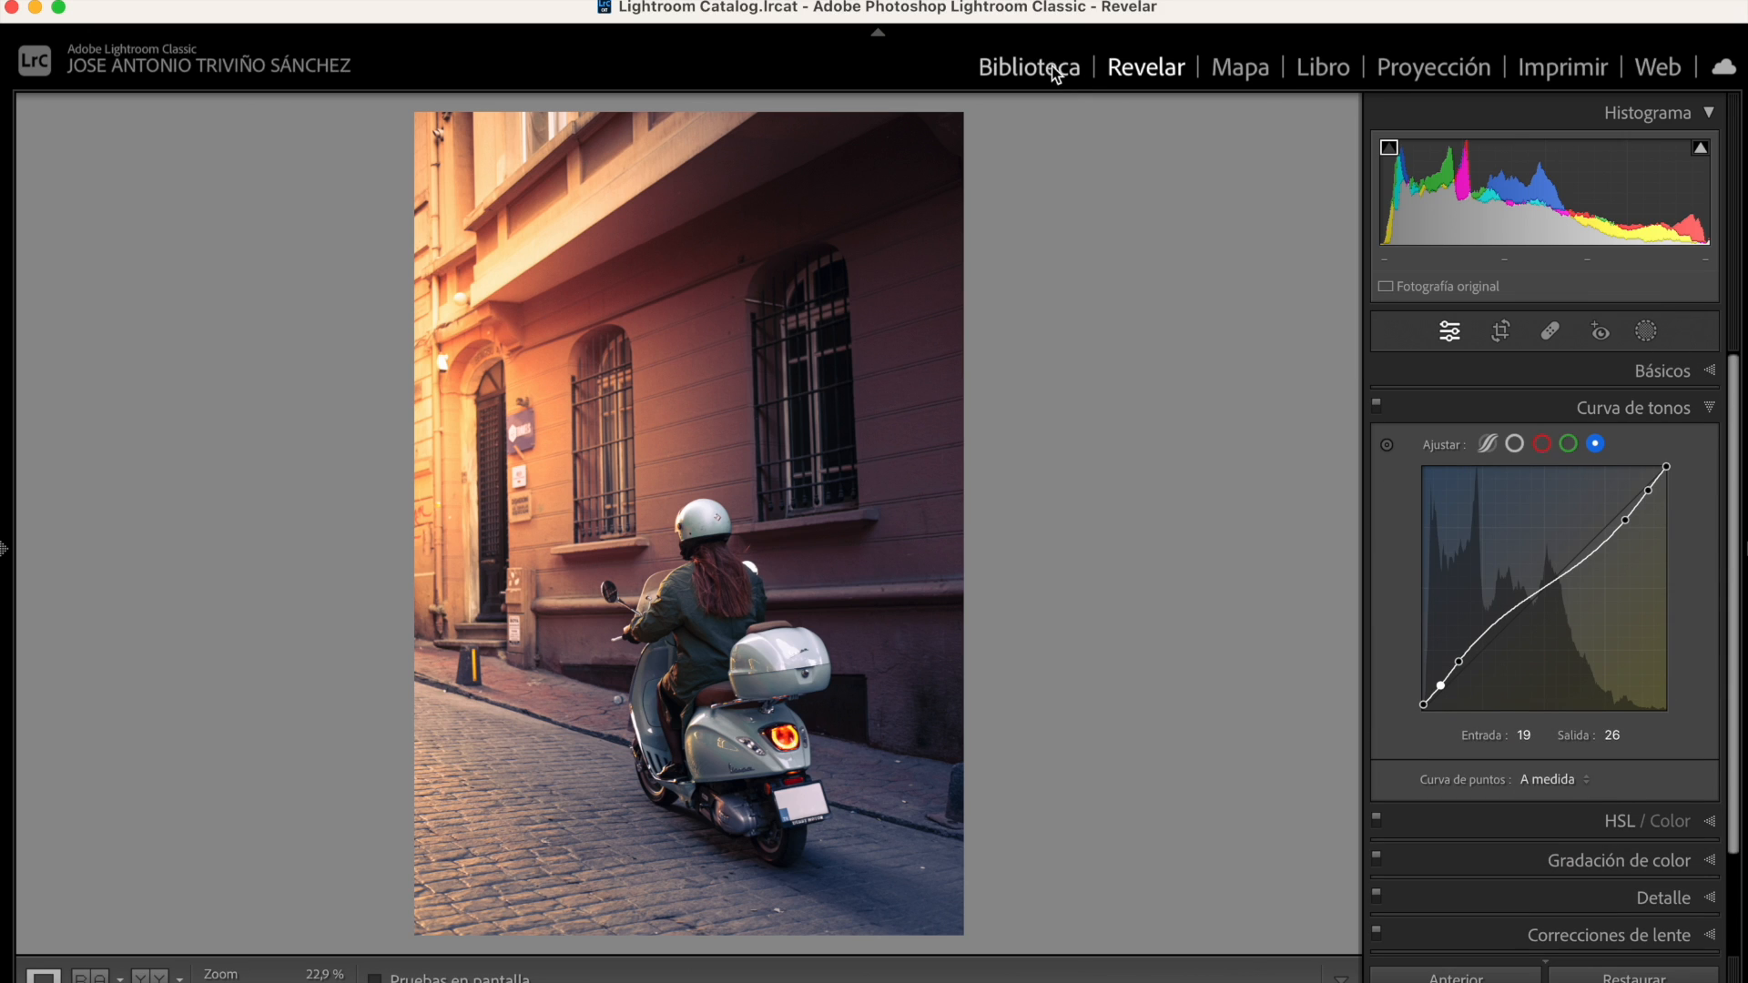
On the next photo, the black-and-white mountain, set the parametric curve to Iluminaciones +23, Claros +12, Oscuros −6 and Sombras +13
key("Right")
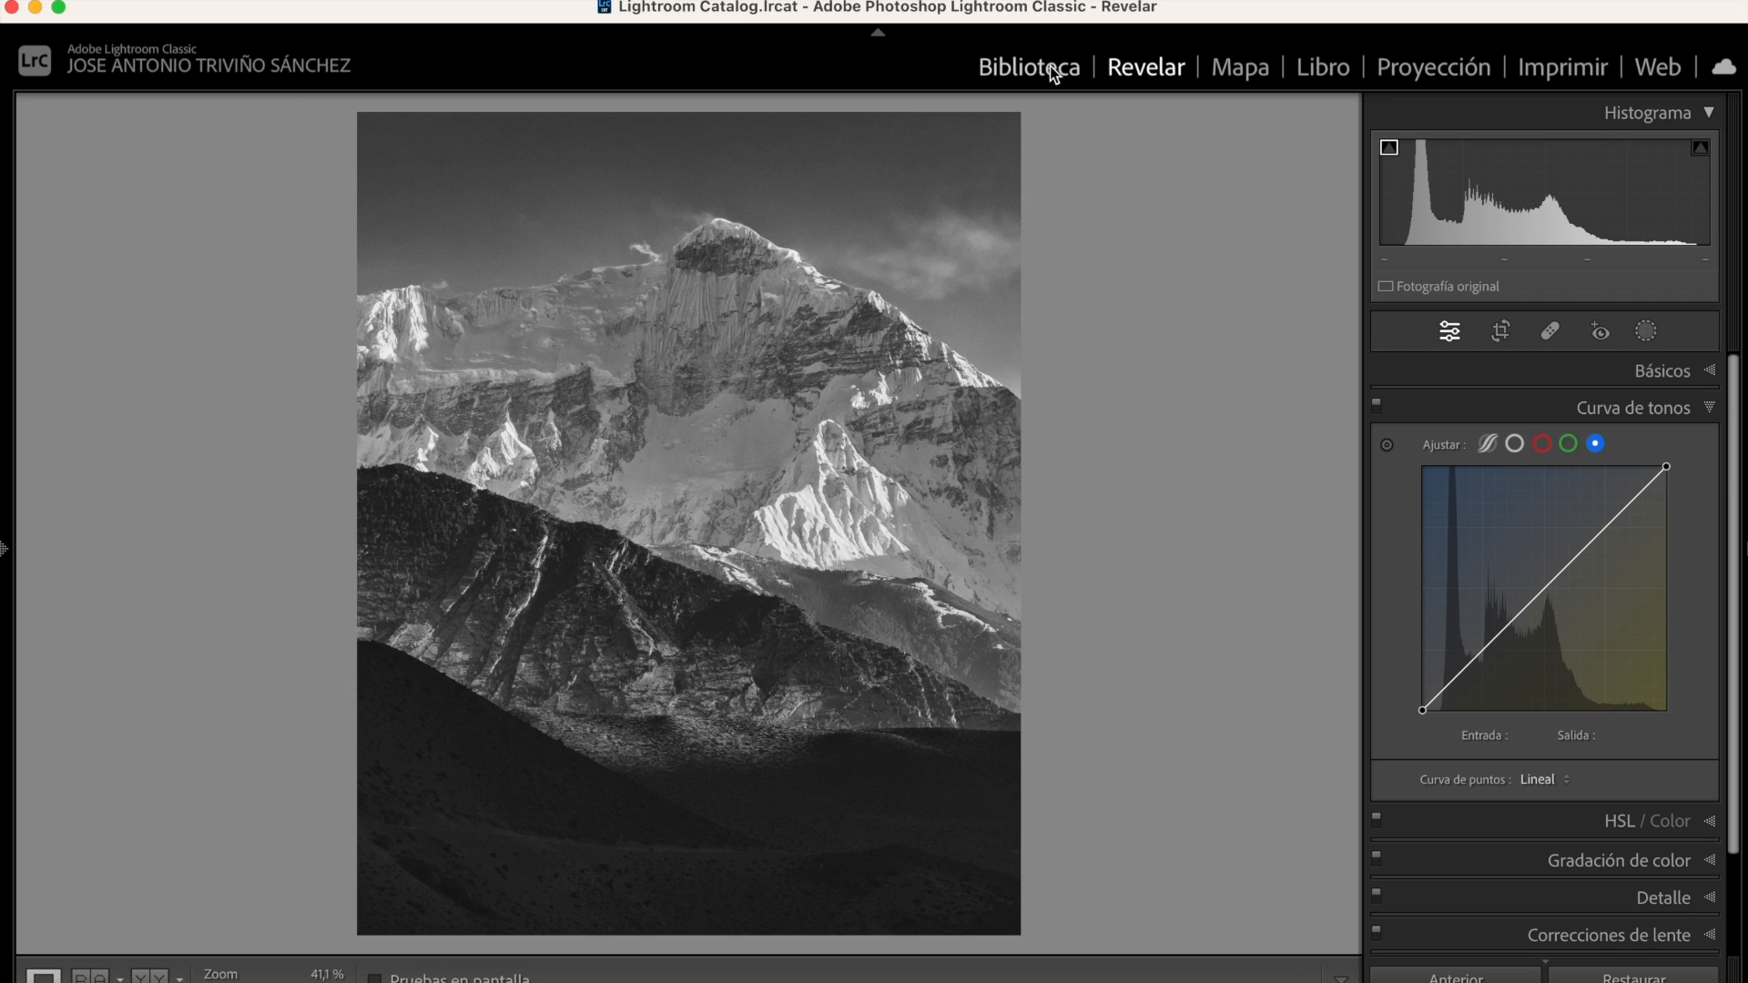
left_click(1493, 445)
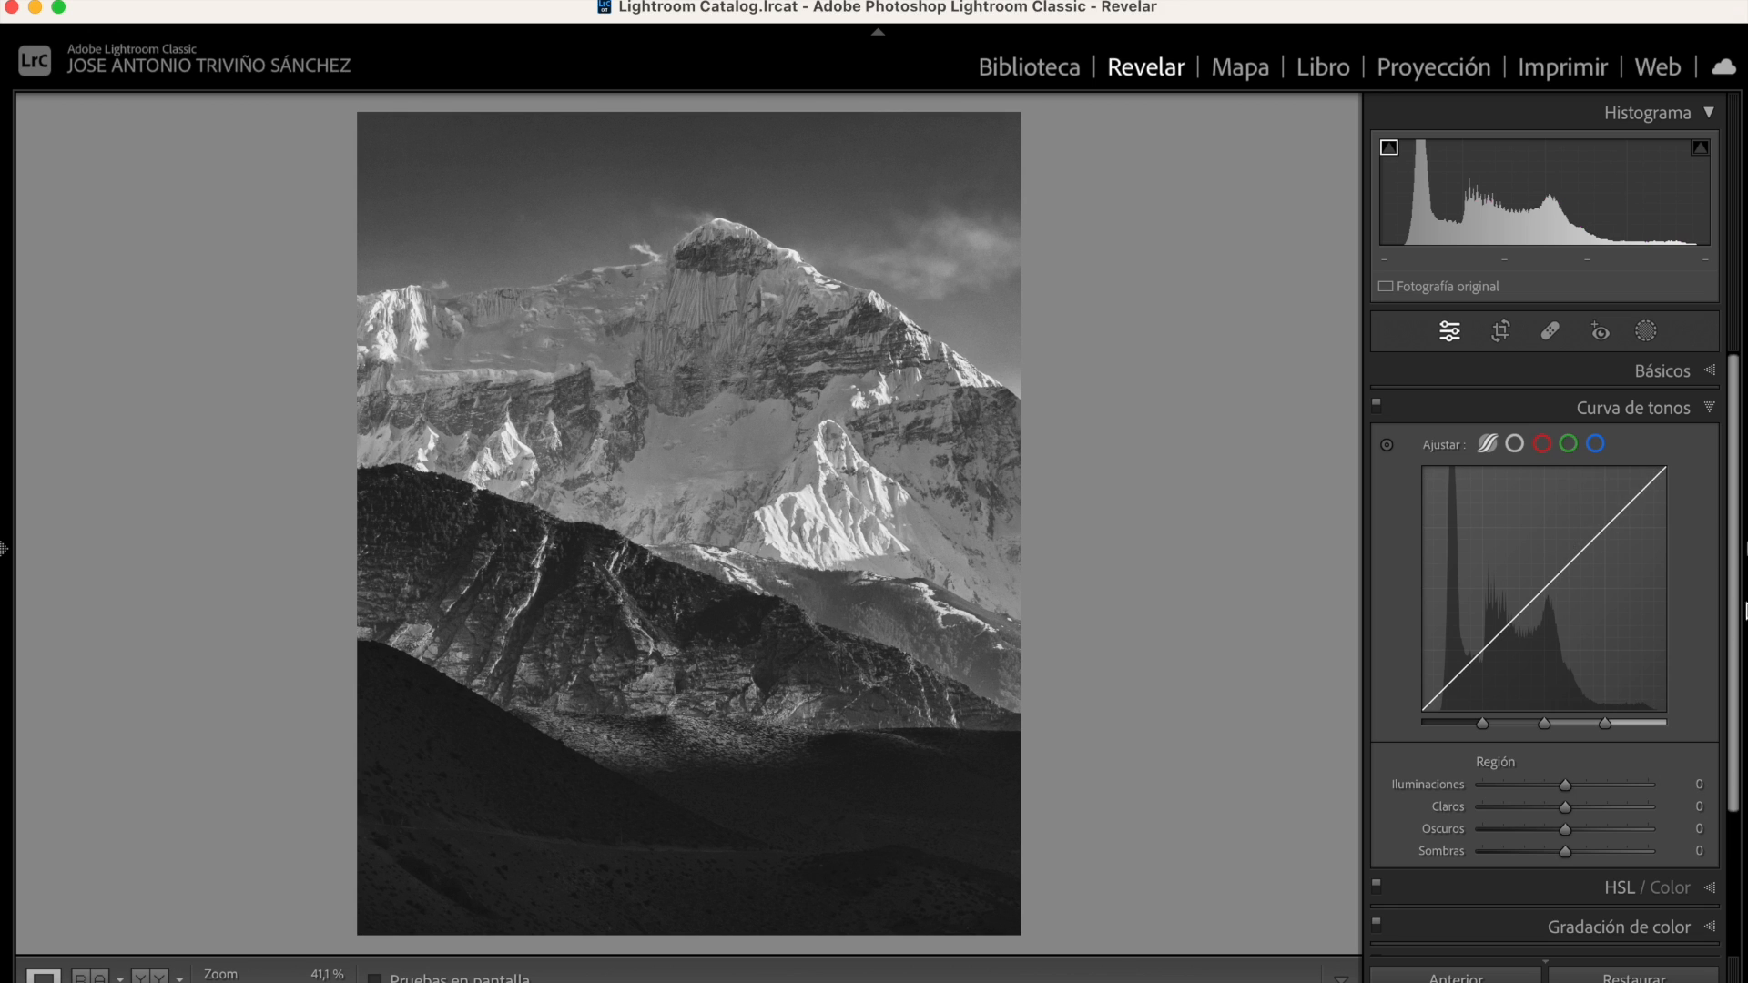
left_click_drag(1564, 787, 1575, 850)
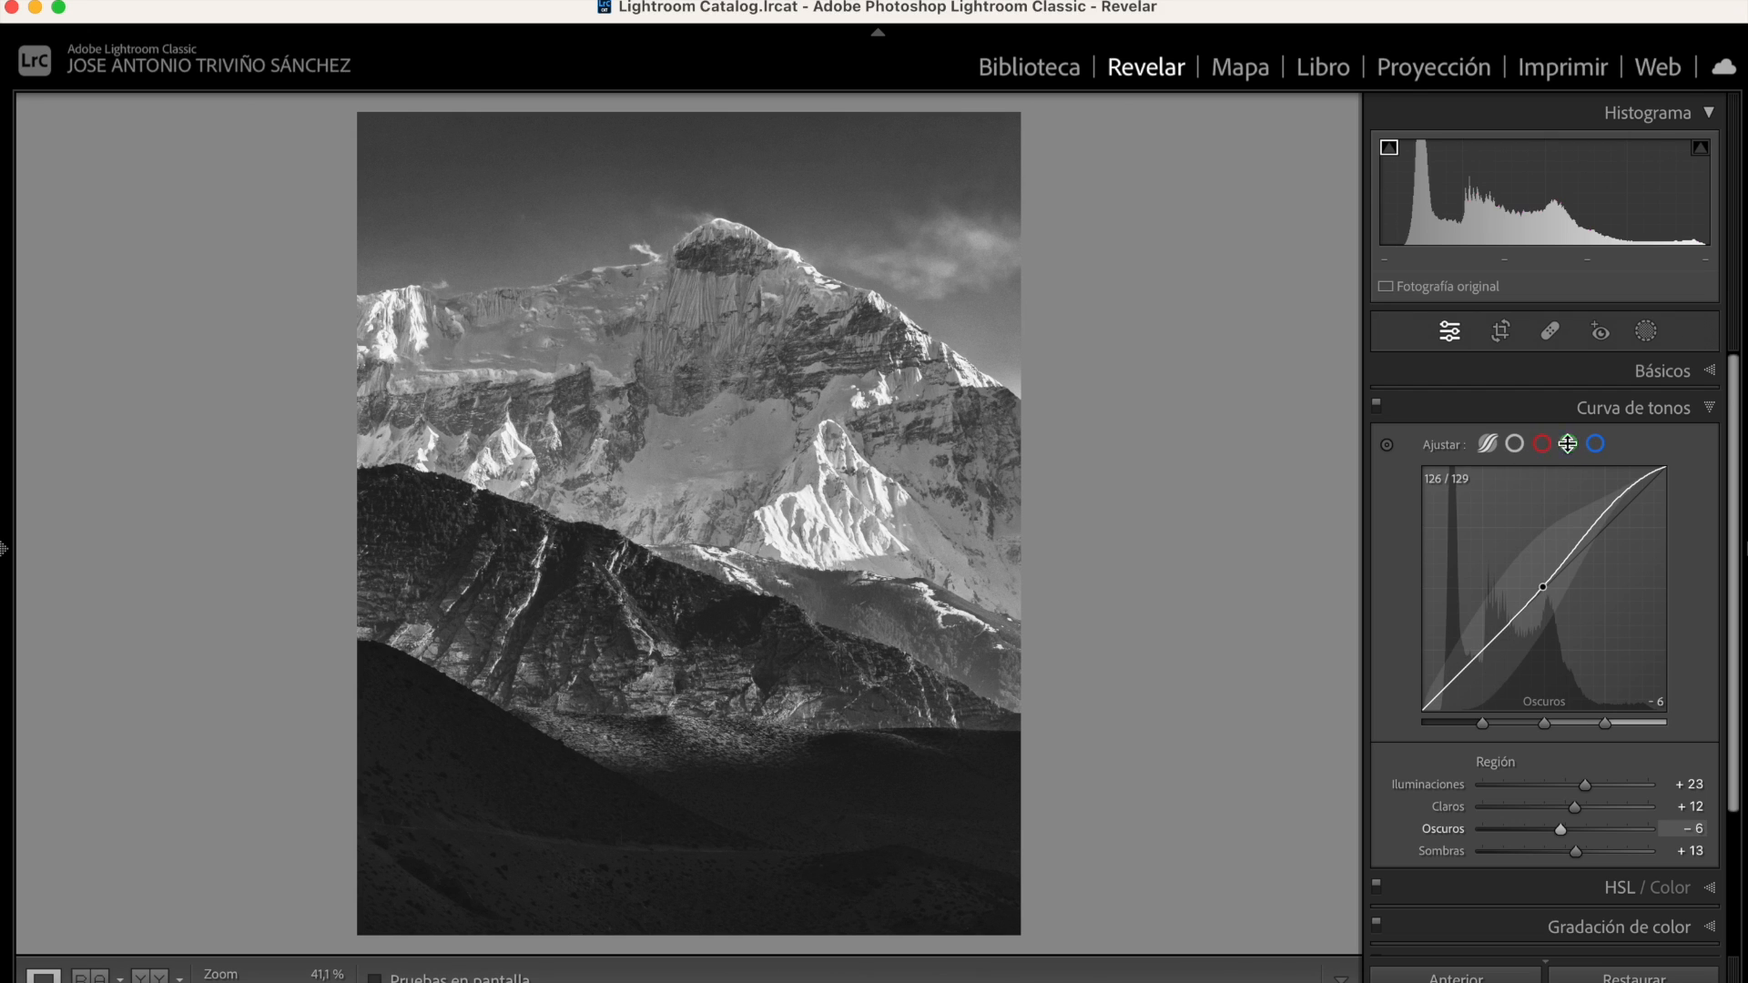
Tint the mountain photo with the blue channel curve by adding points at 34/43, 225/220 and 246/238
left_click(1595, 444)
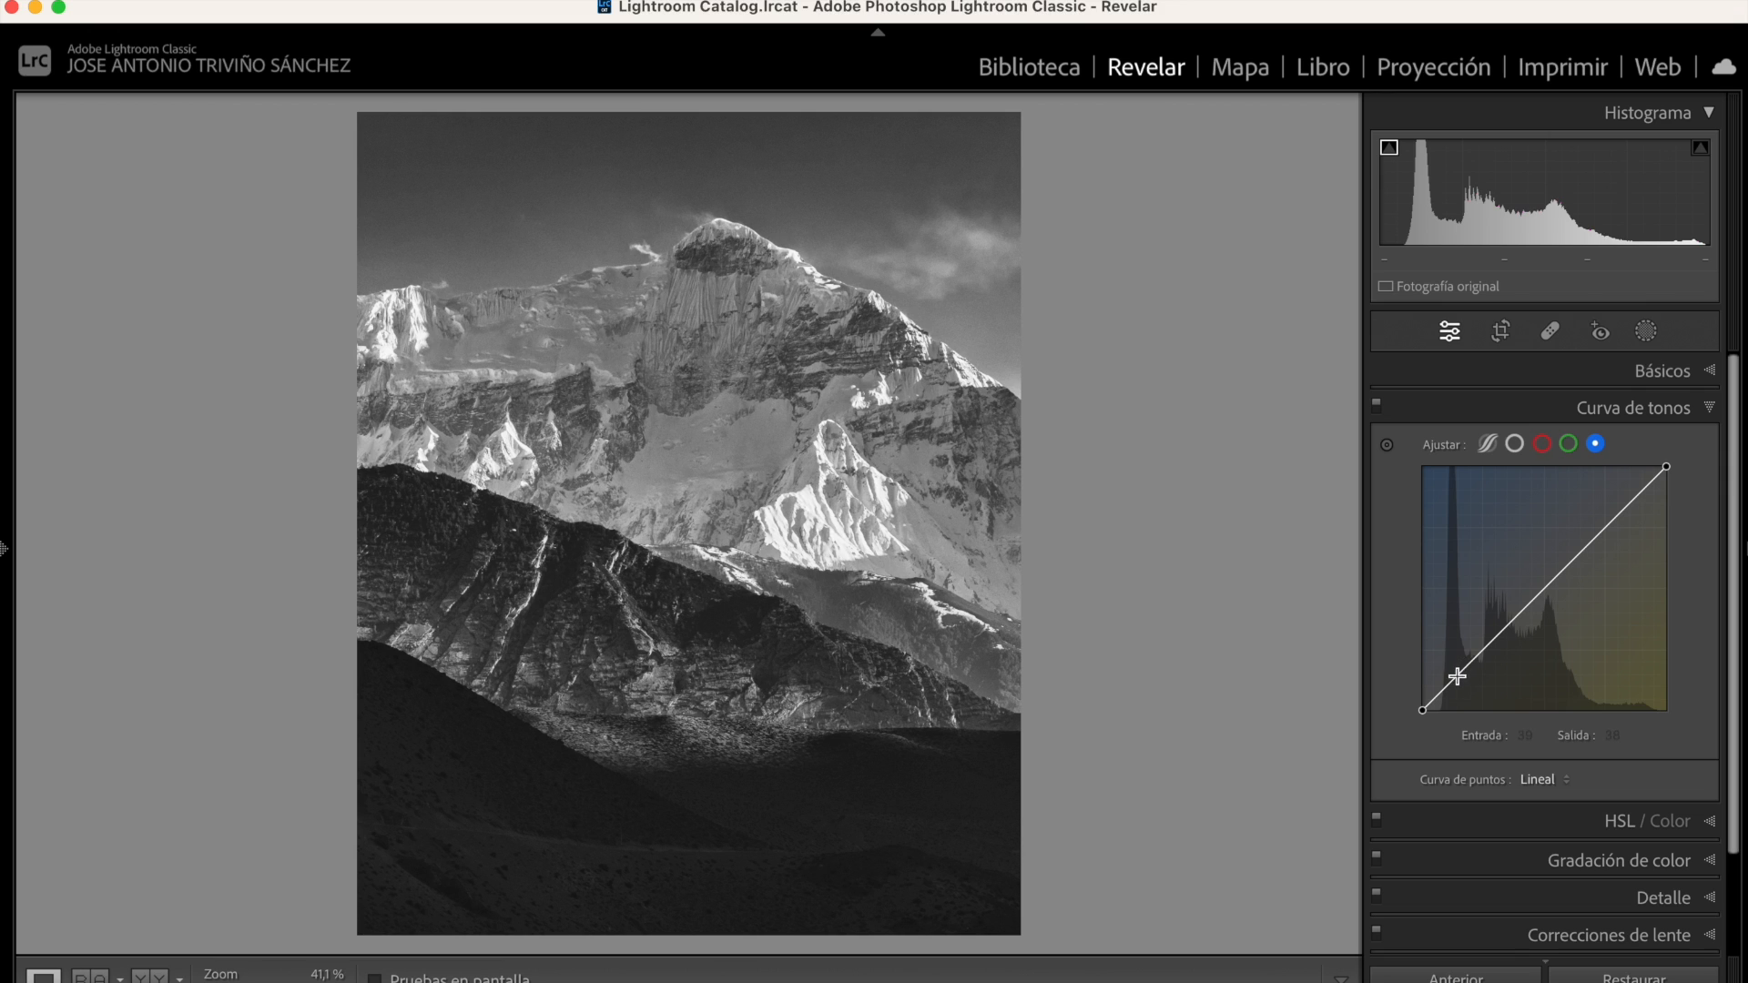
left_click_drag(1458, 676, 1455, 671)
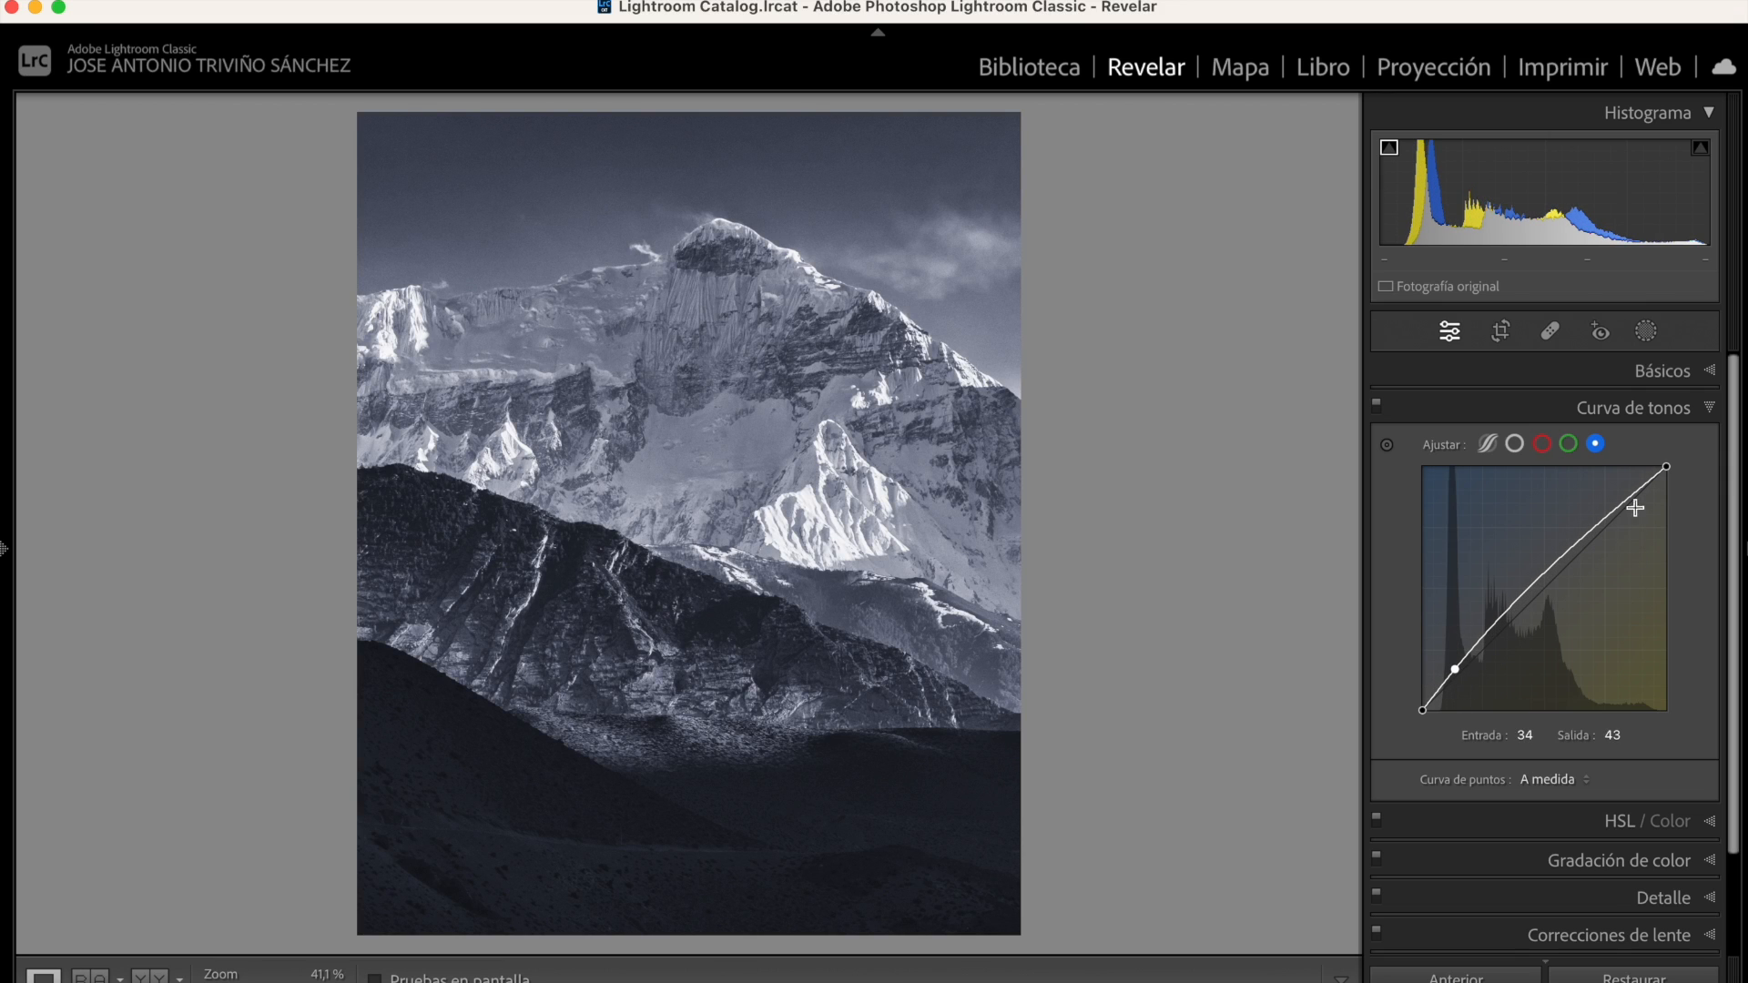
left_click_drag(1635, 493, 1638, 502)
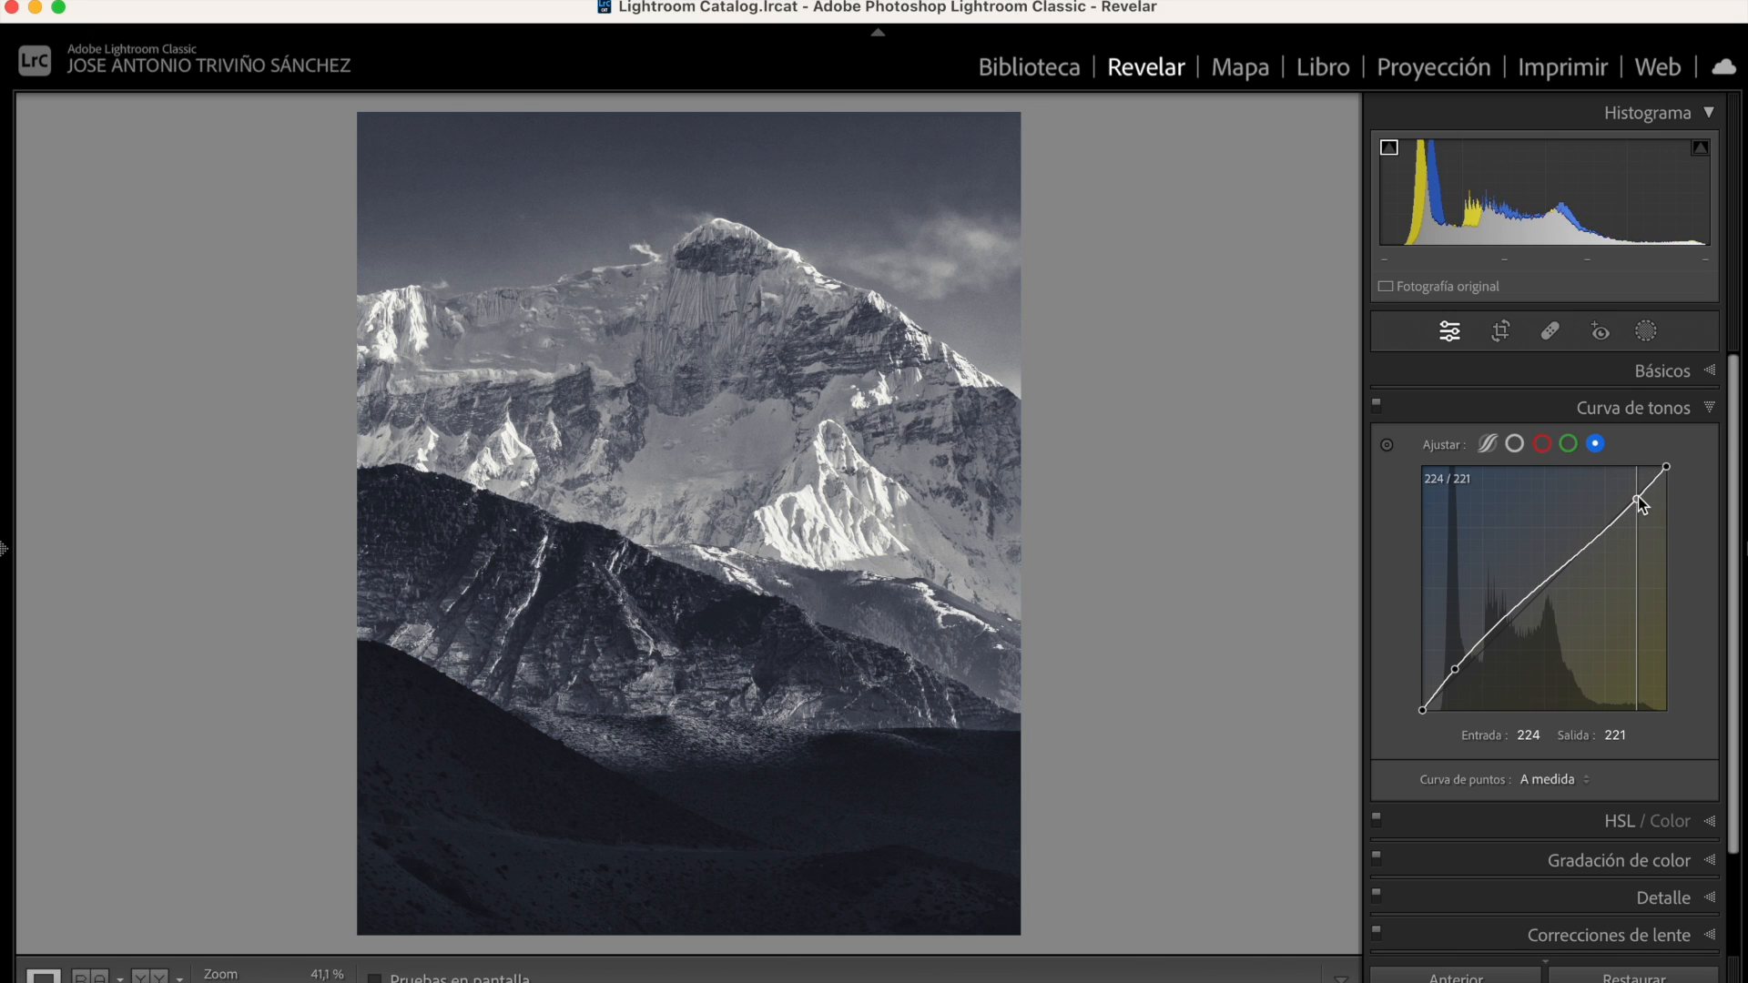
left_click_drag(1639, 504, 1639, 504)
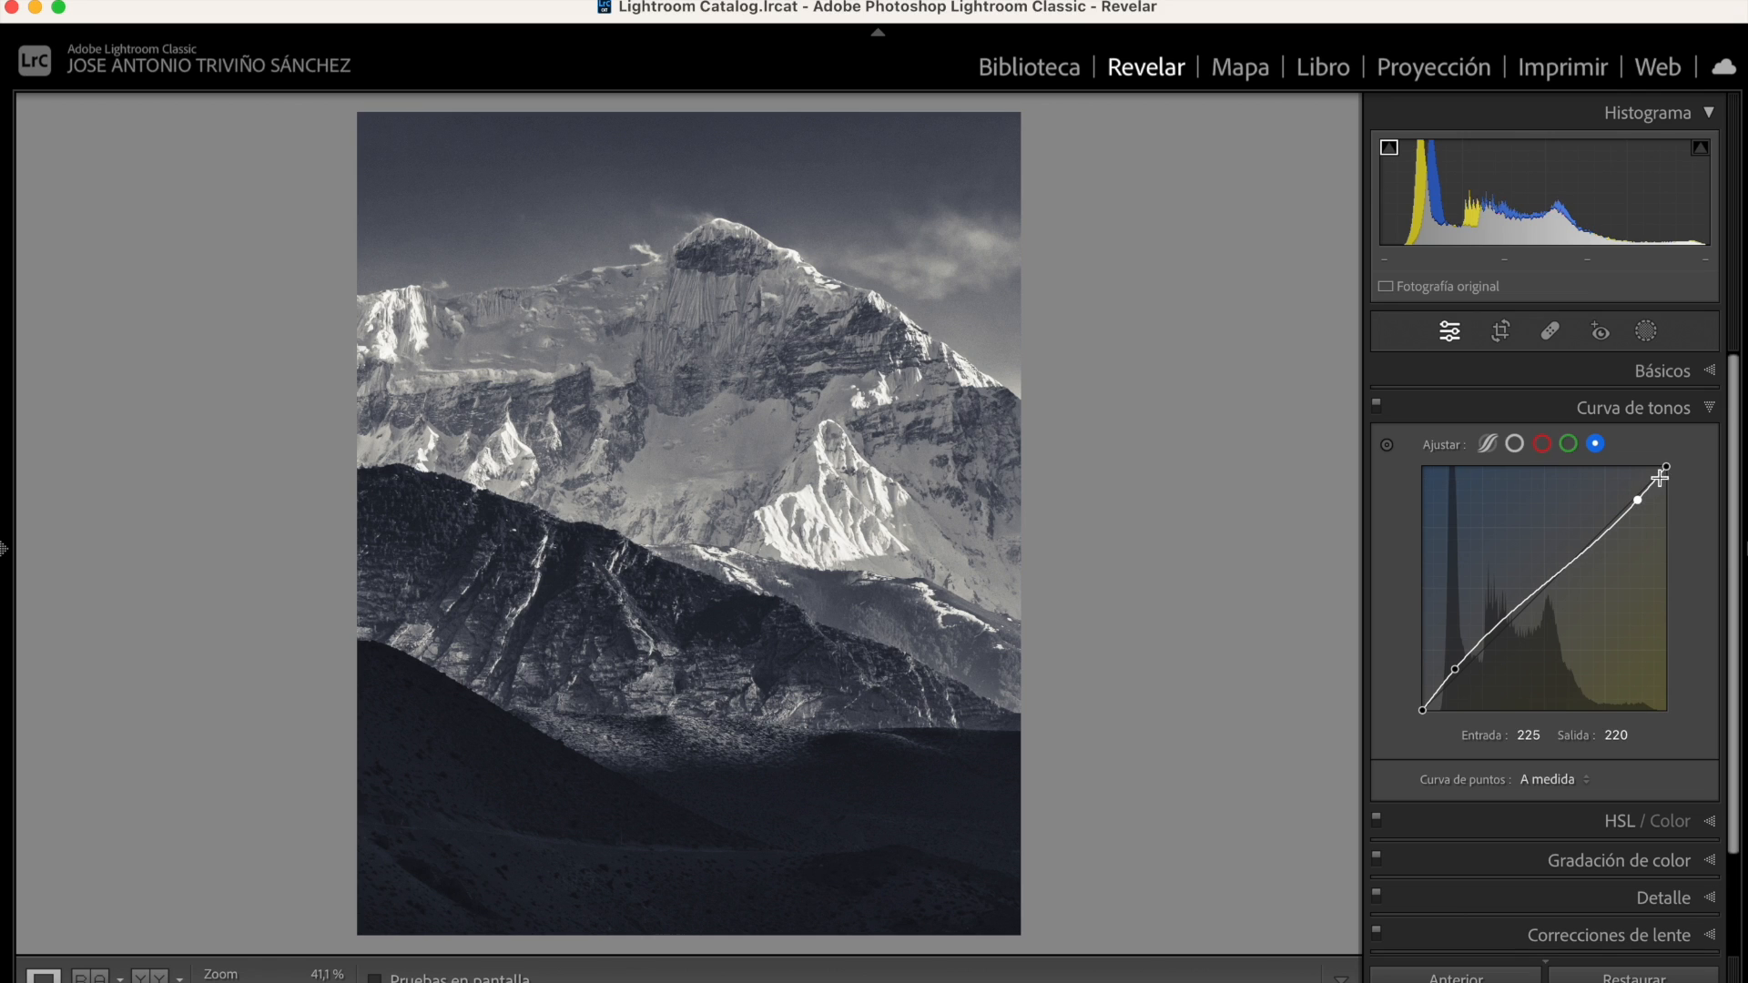
left_click(1657, 479)
left_click_drag(1657, 480, 1657, 484)
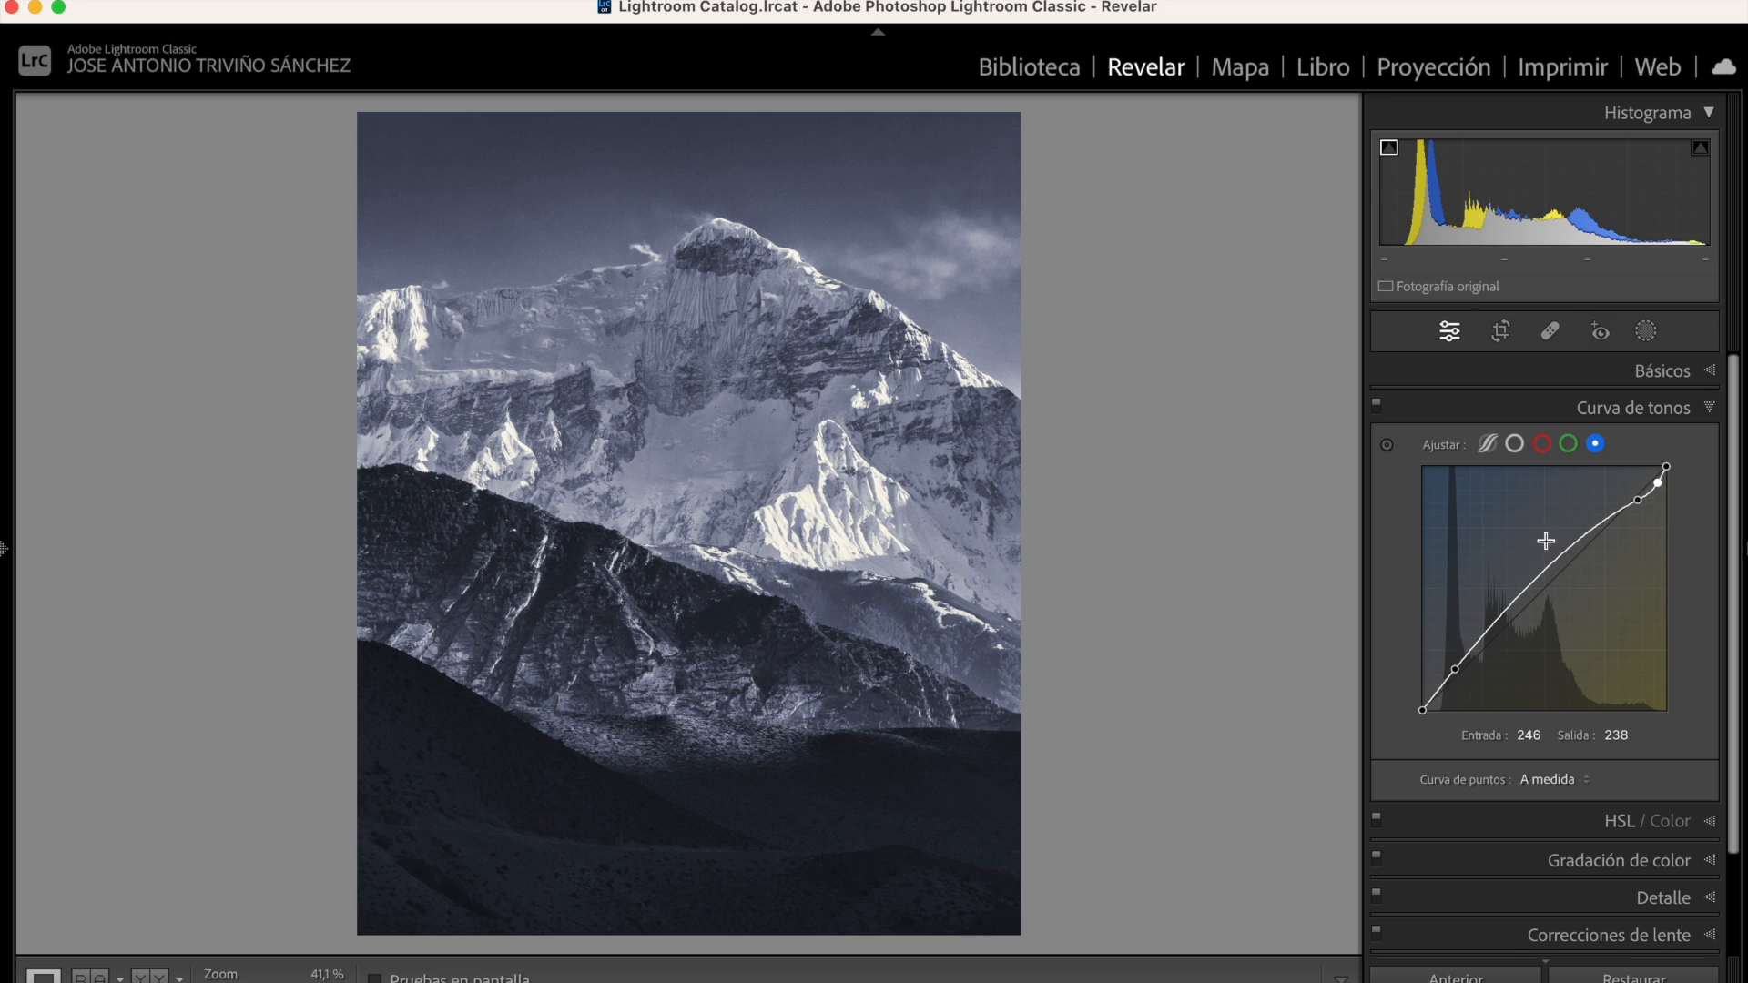
Set the parametric curve's Oscuros to −14, return to the blue curve and compare the mountain photo before and after
left_click(1515, 444)
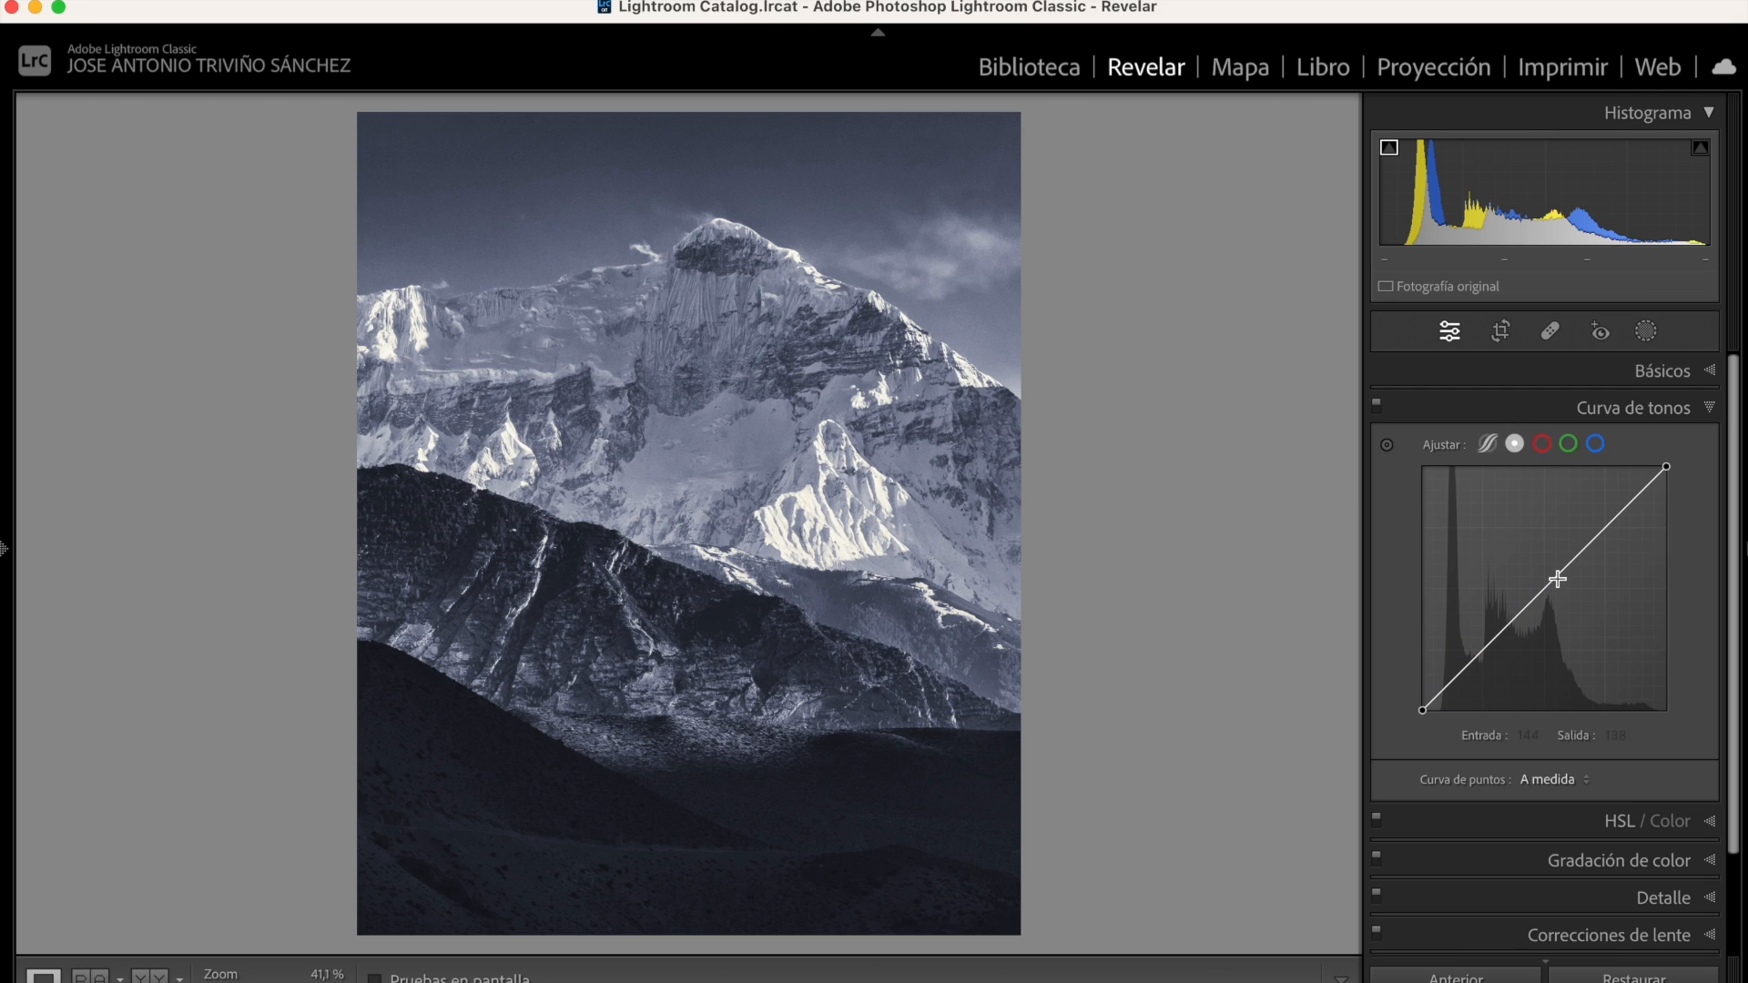
left_click(1488, 444)
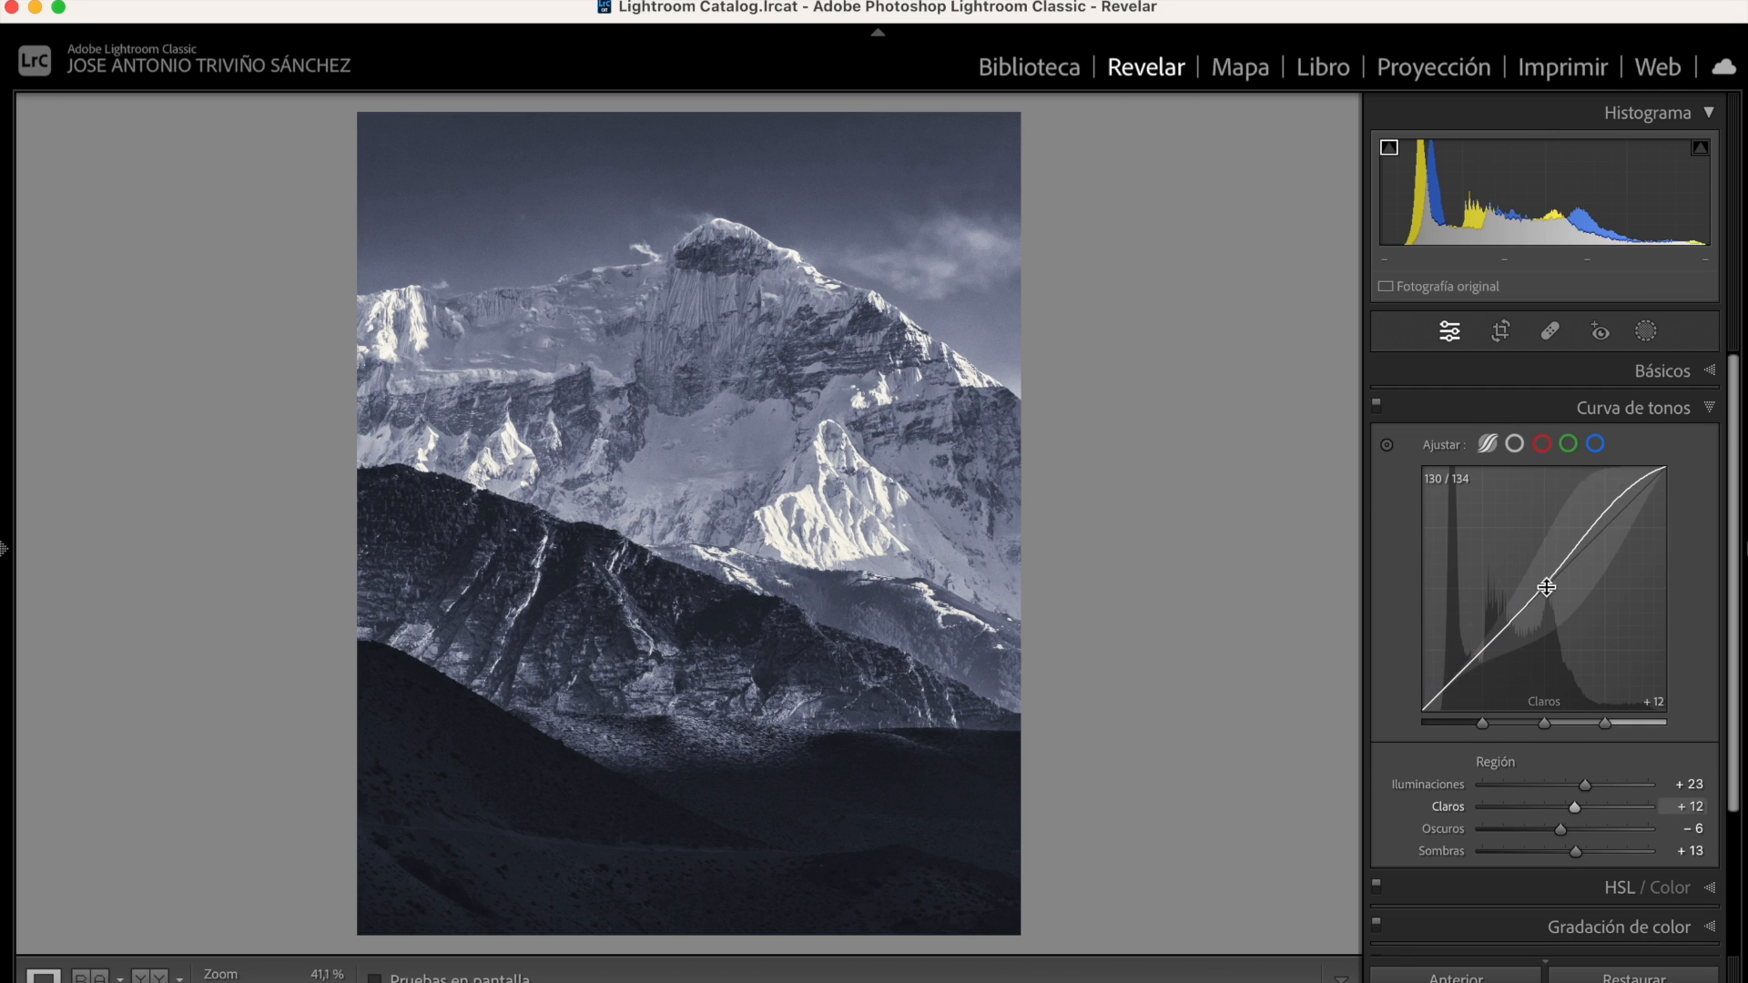
left_click_drag(1542, 593, 1542, 612)
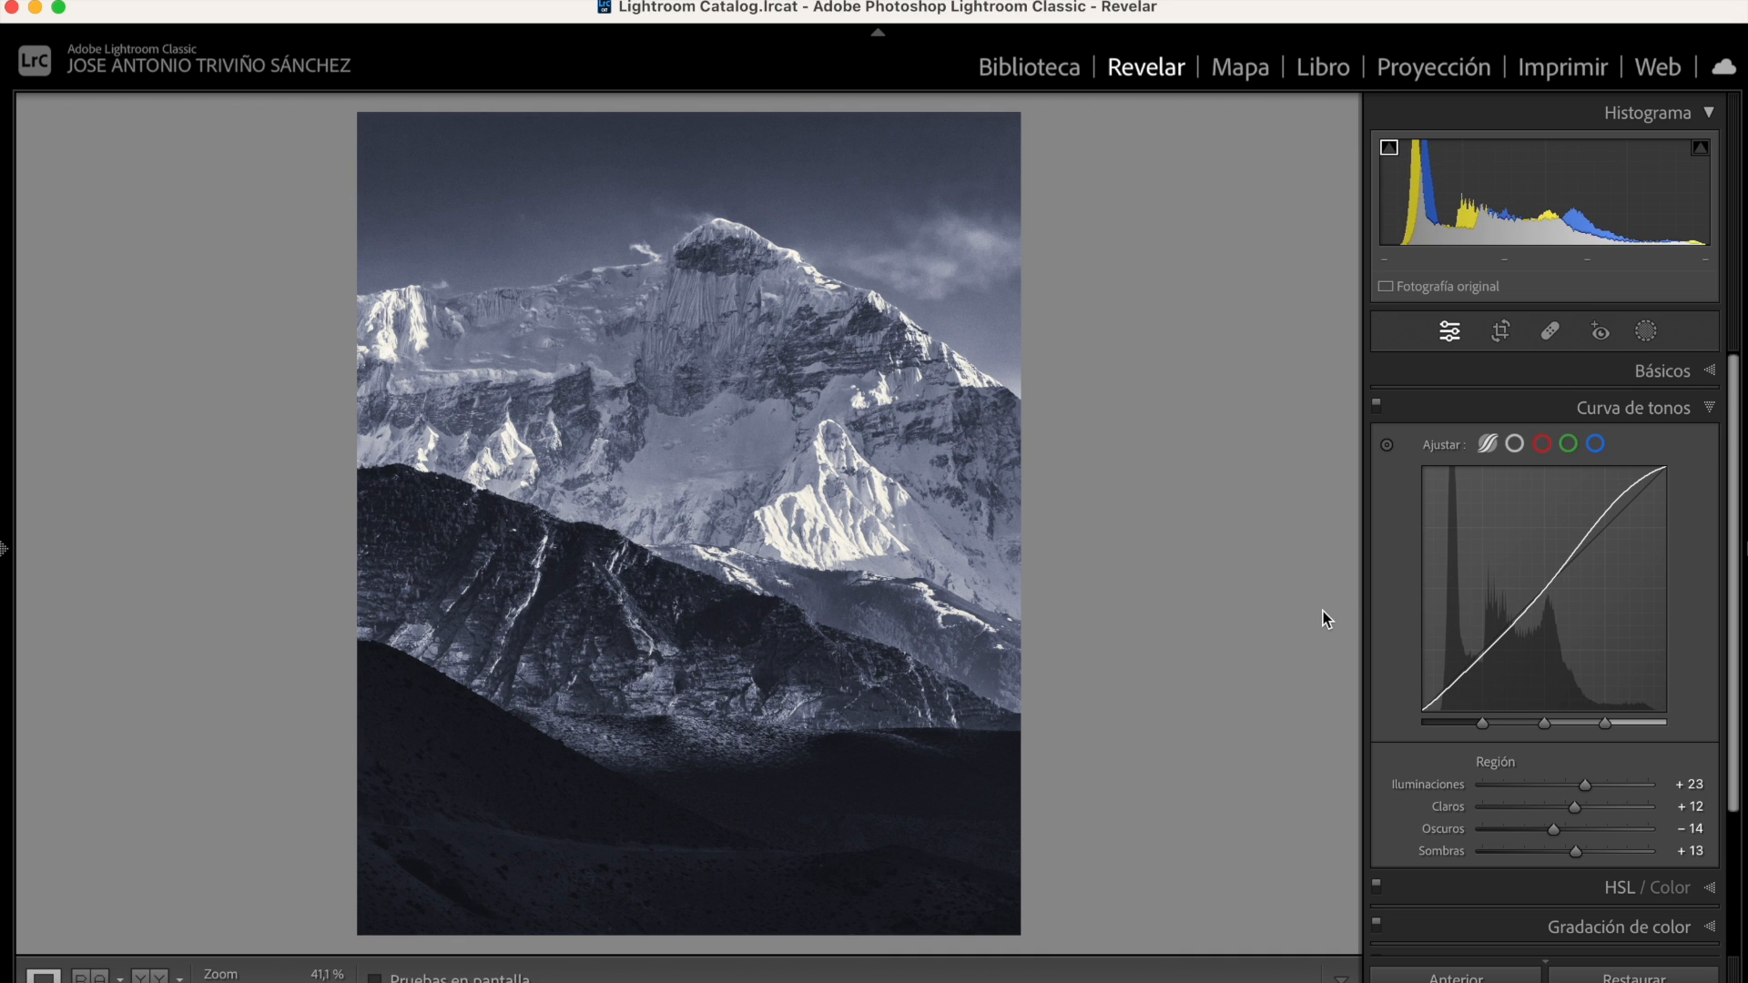
left_click(1599, 452)
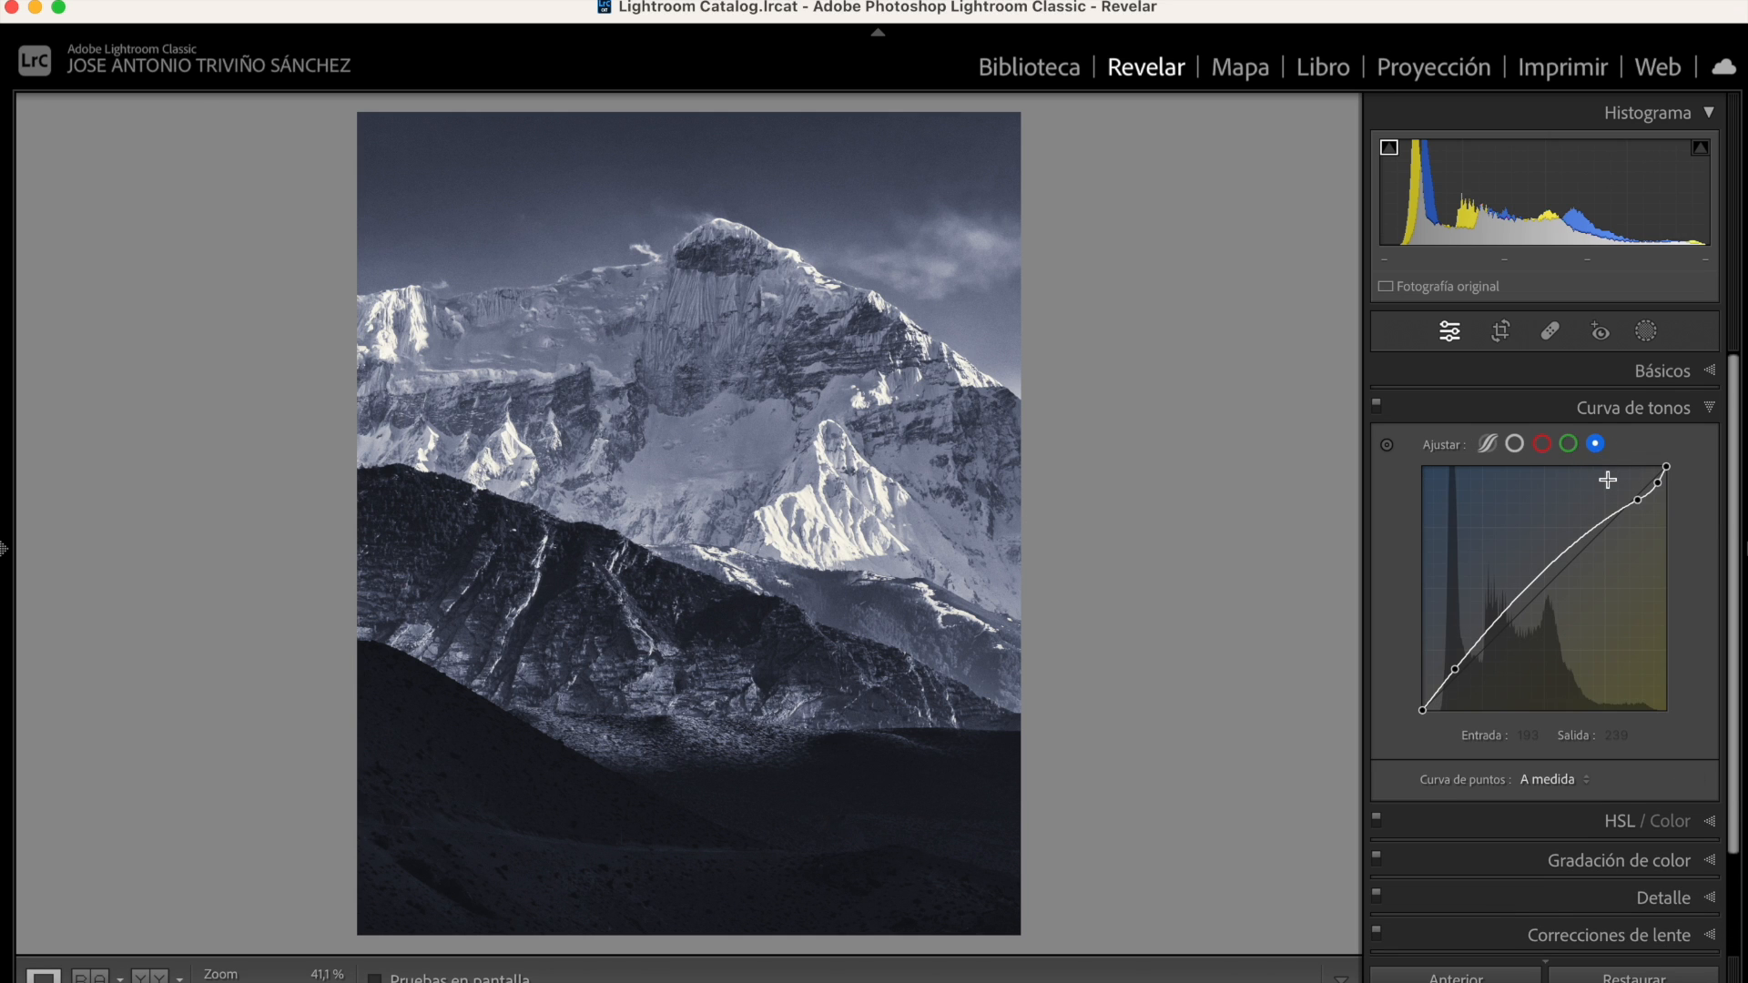
key("y")
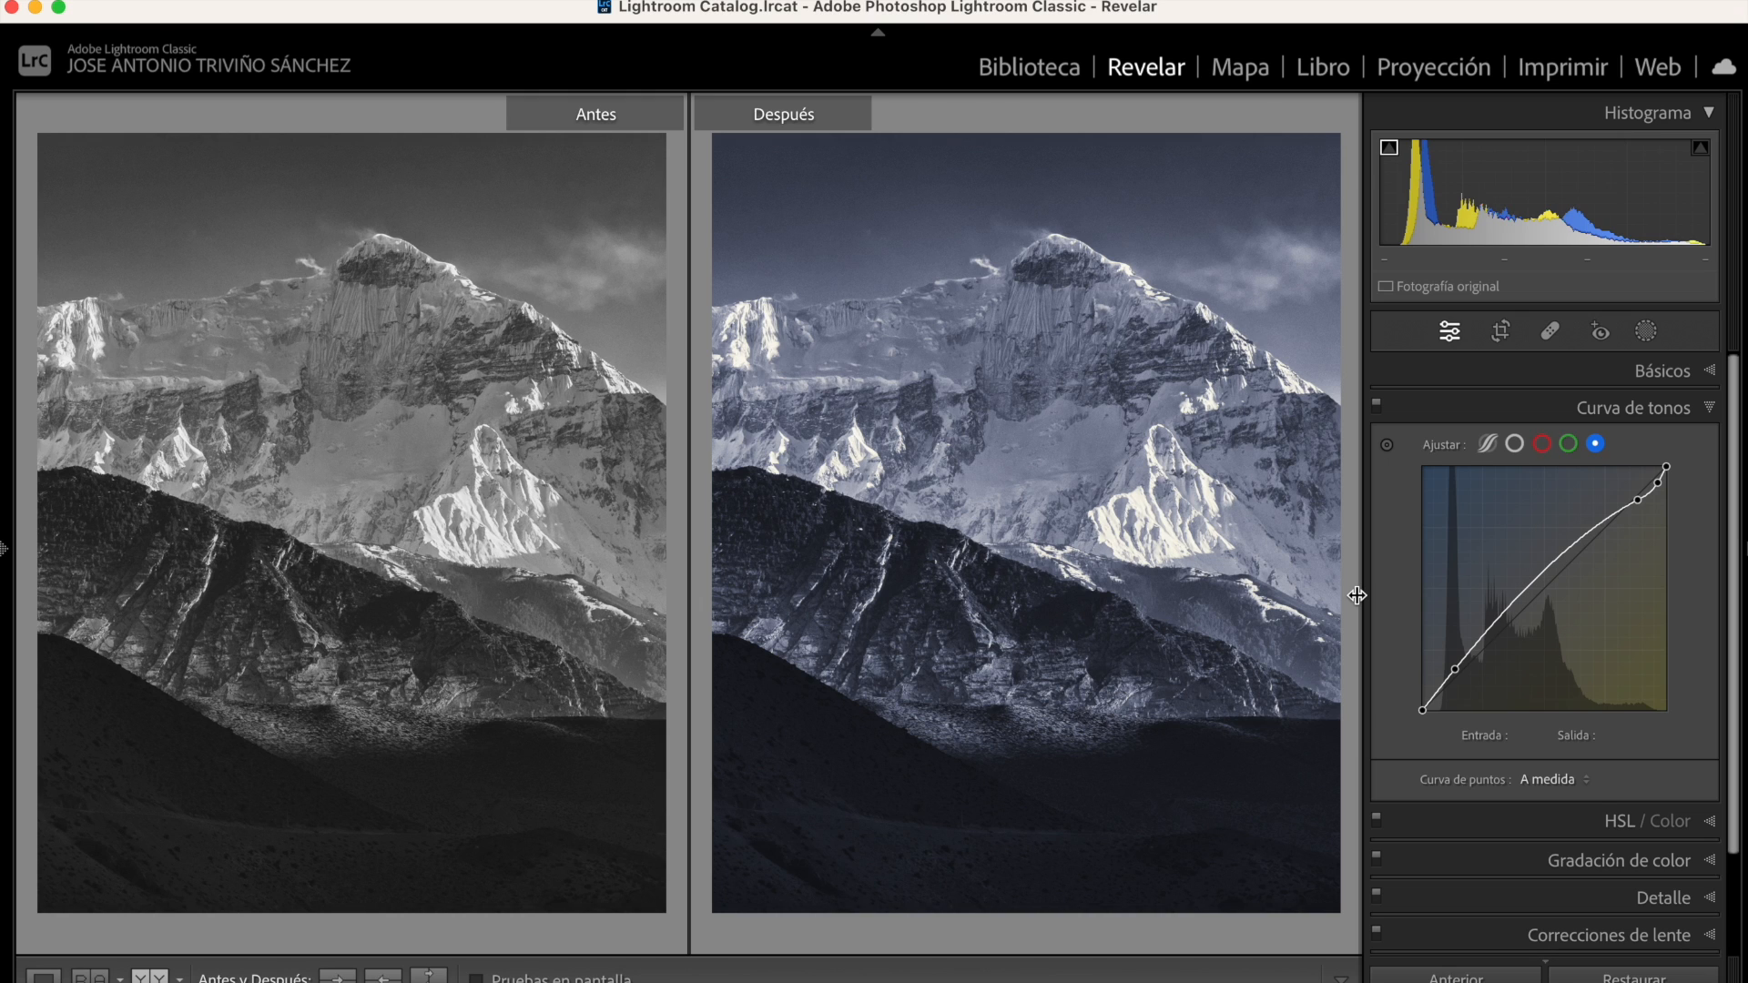
key("y")
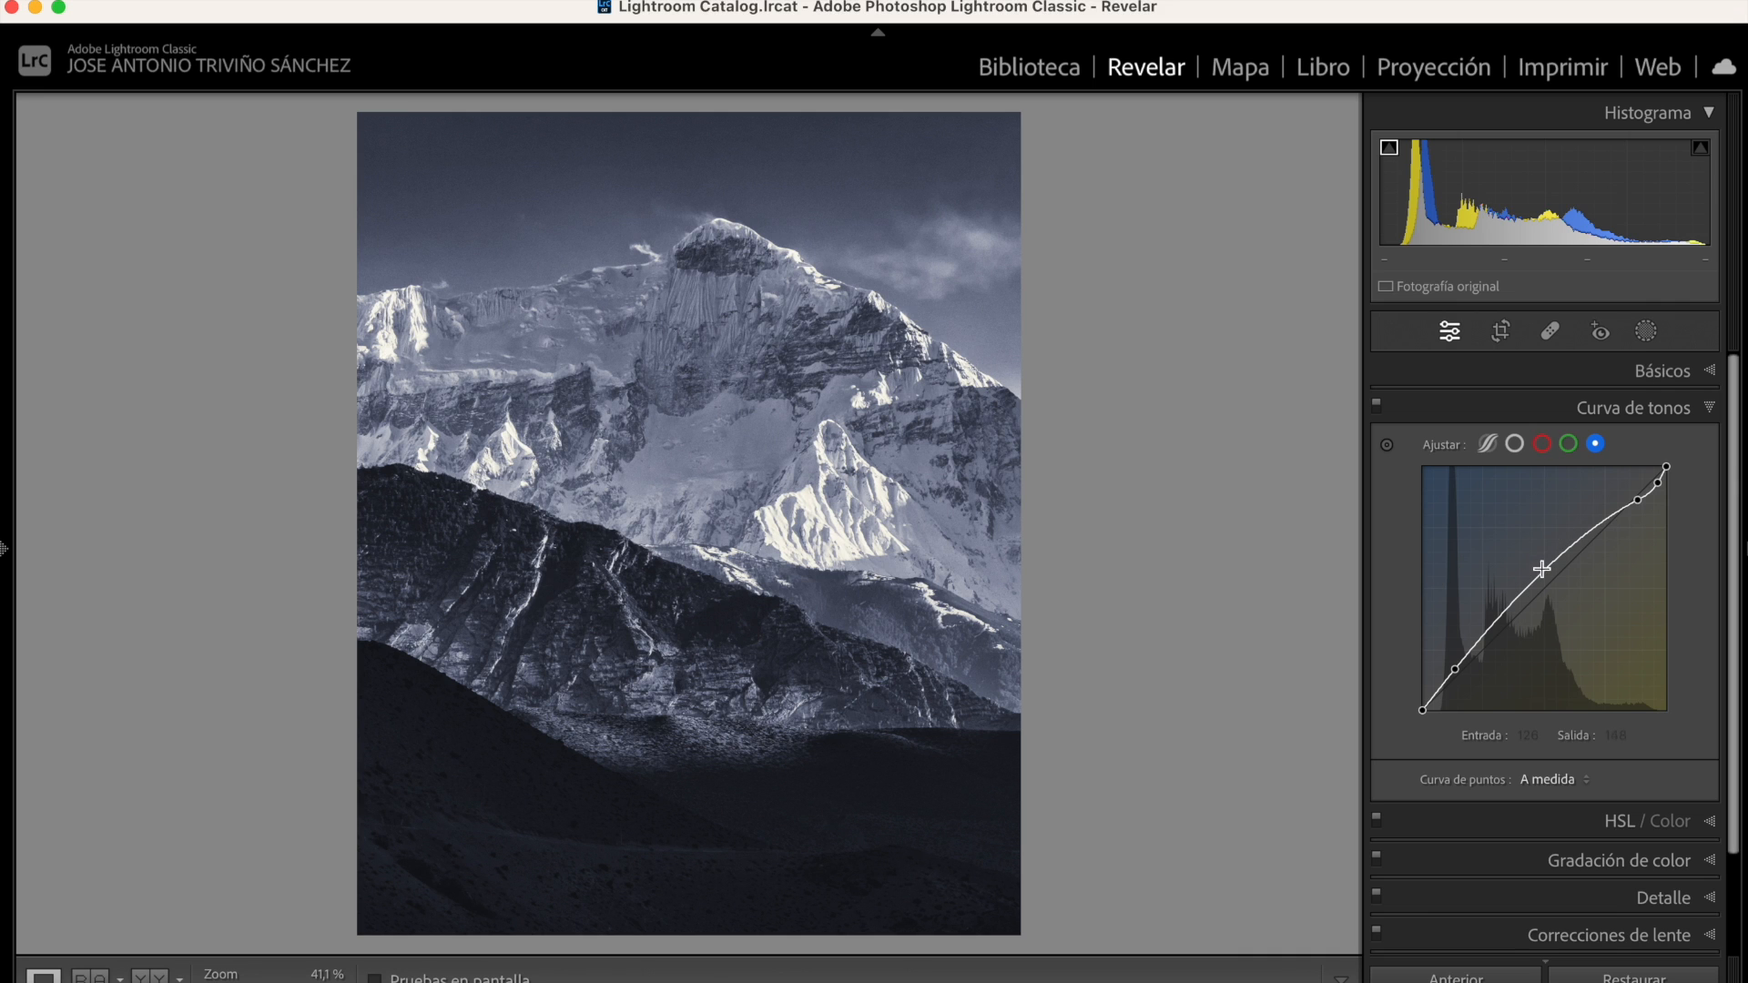
Add a midtone point to the blue channel curve and settle it at 111/120
mouse_move(1539, 575)
left_mouse_down()
mouse_move(1498, 526)
mouse_move(1533, 587)
left_mouse_up()
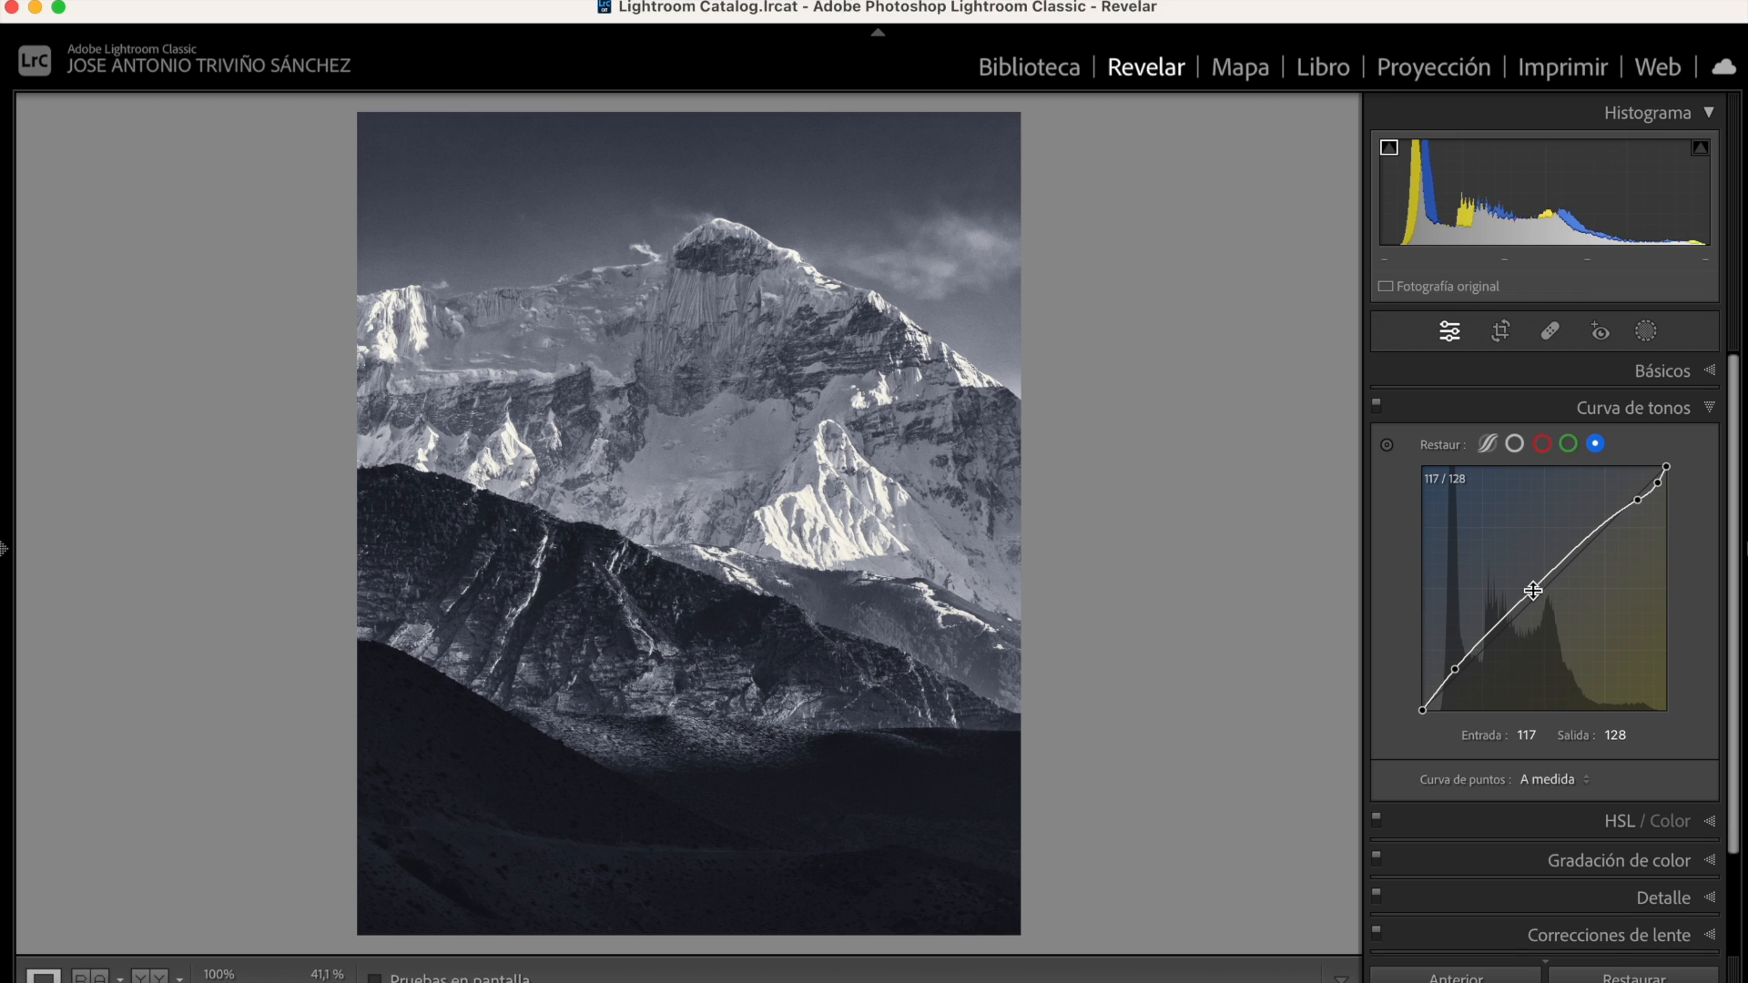
left_click_drag(1533, 591, 1532, 576)
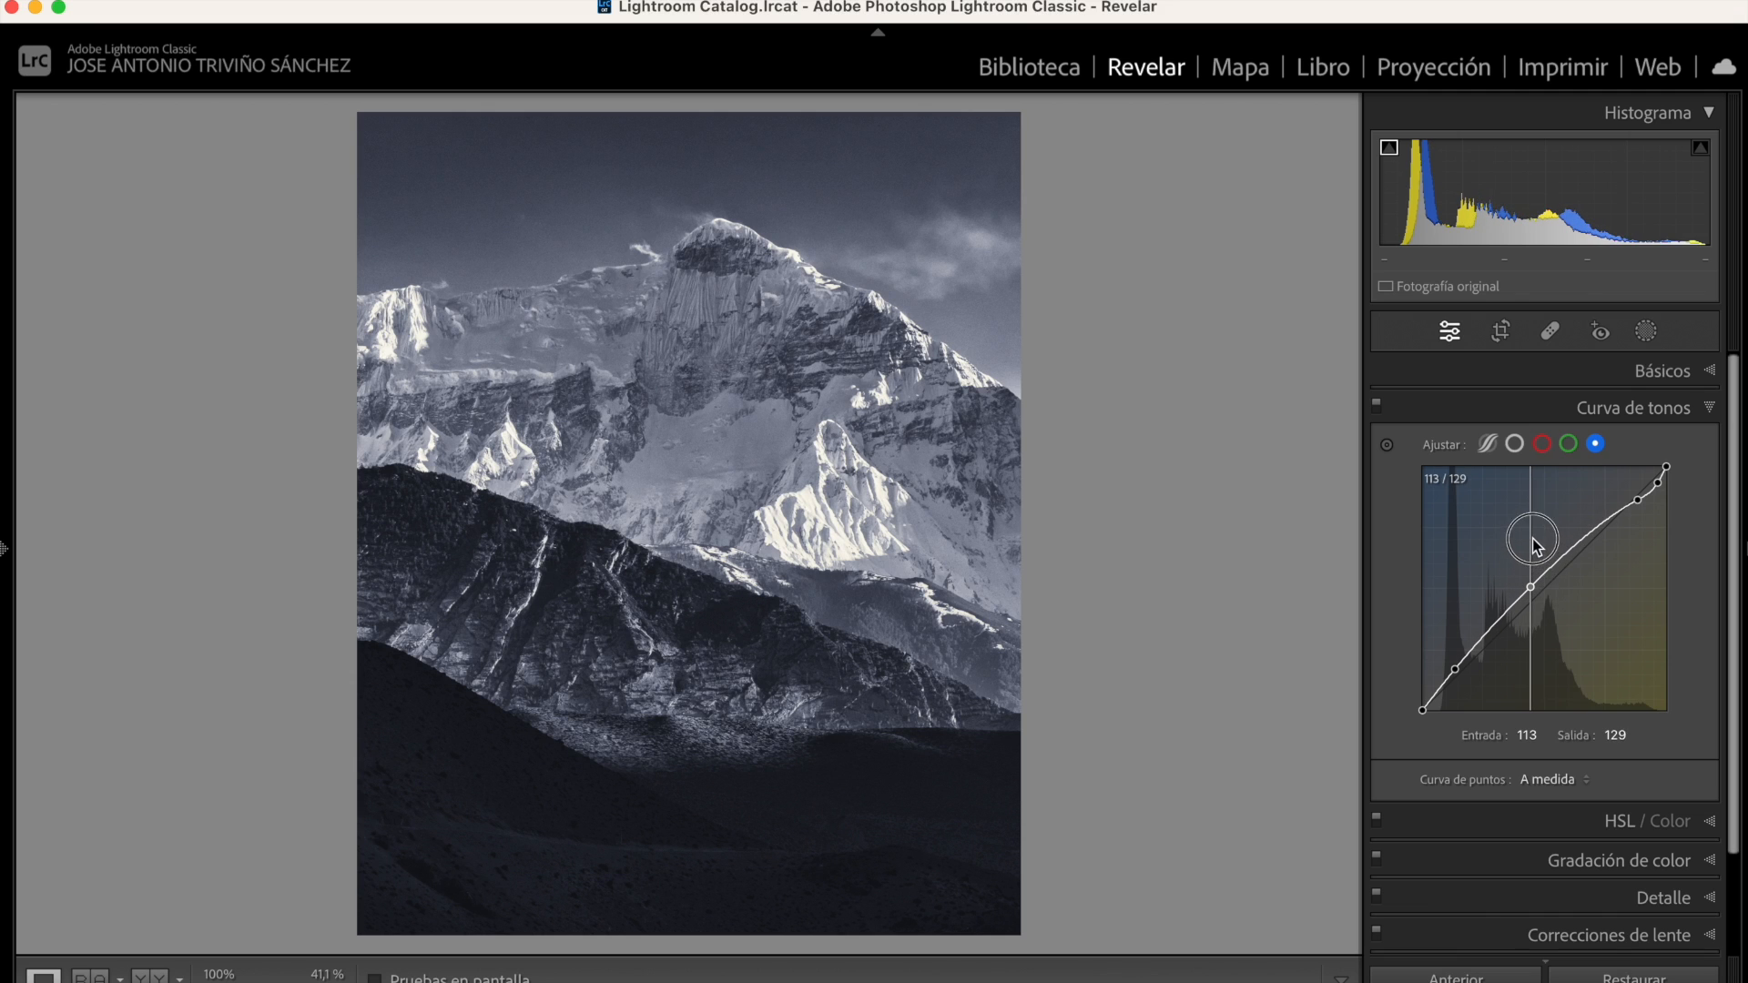
mouse_move(1541, 542)
left_mouse_down()
mouse_move(1552, 581)
mouse_move(1552, 532)
left_mouse_up()
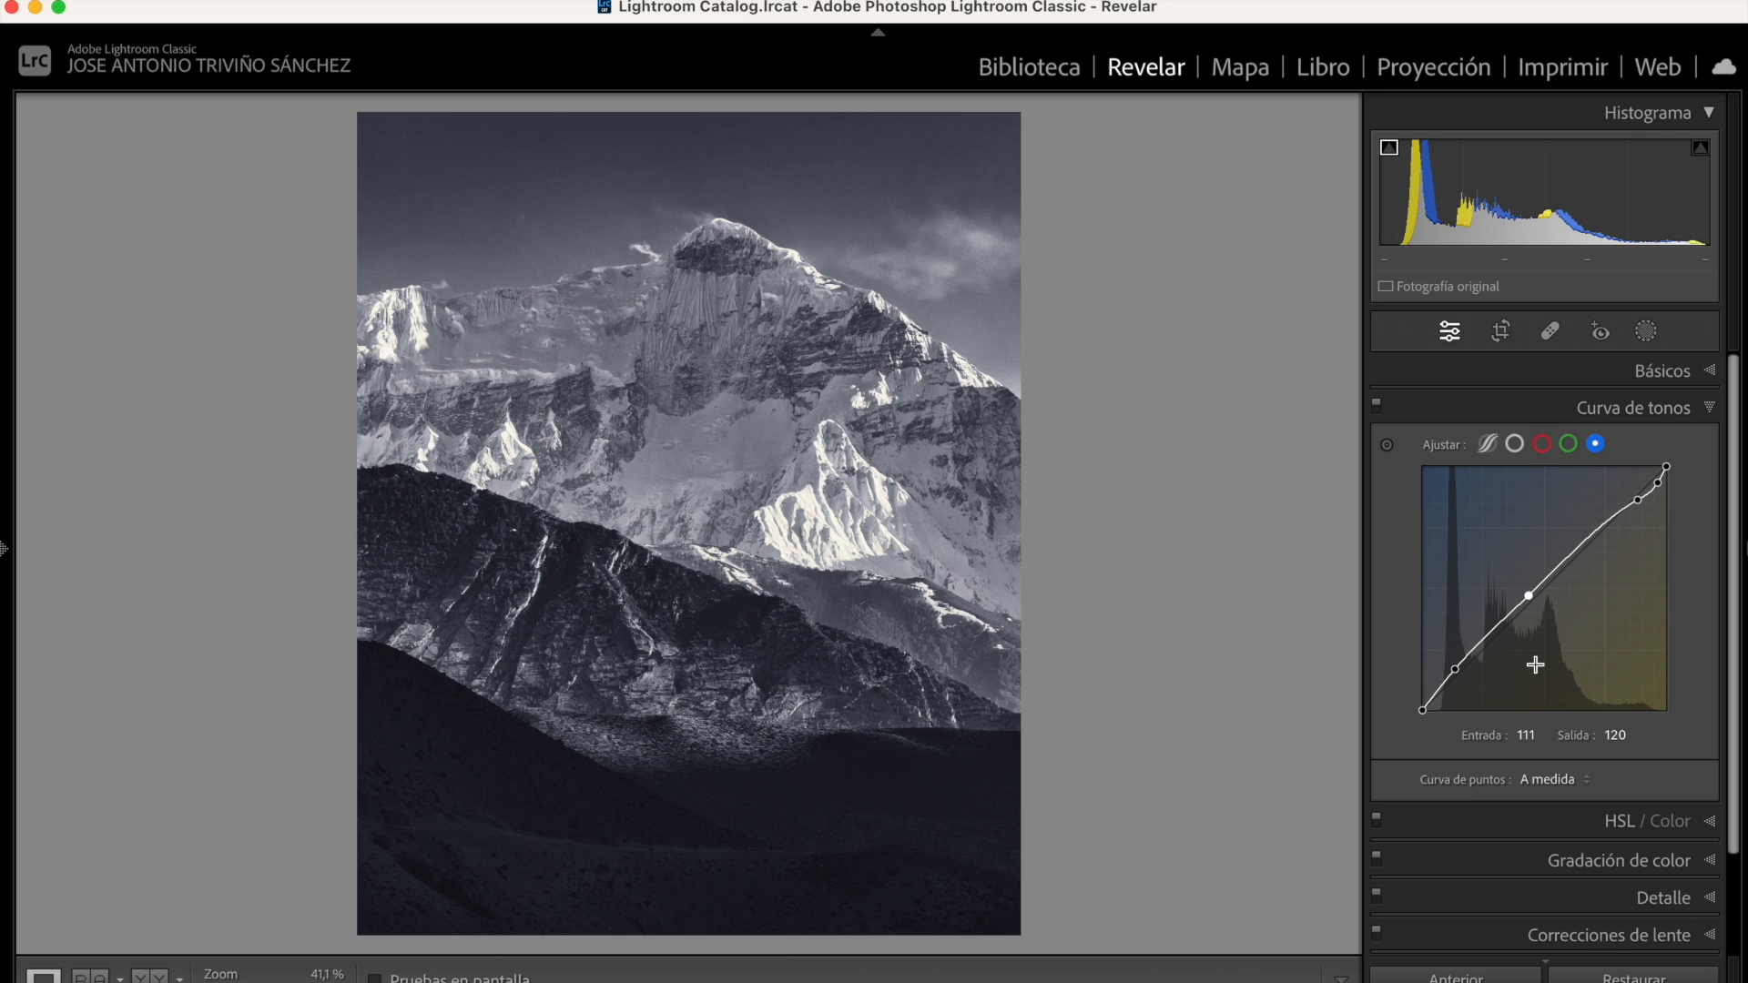
On the photo of the woman in the trench coat, set the parametric curve to Iluminaciones +15, Oscuros −5 and Sombras −5
key("Right")
key("Right")
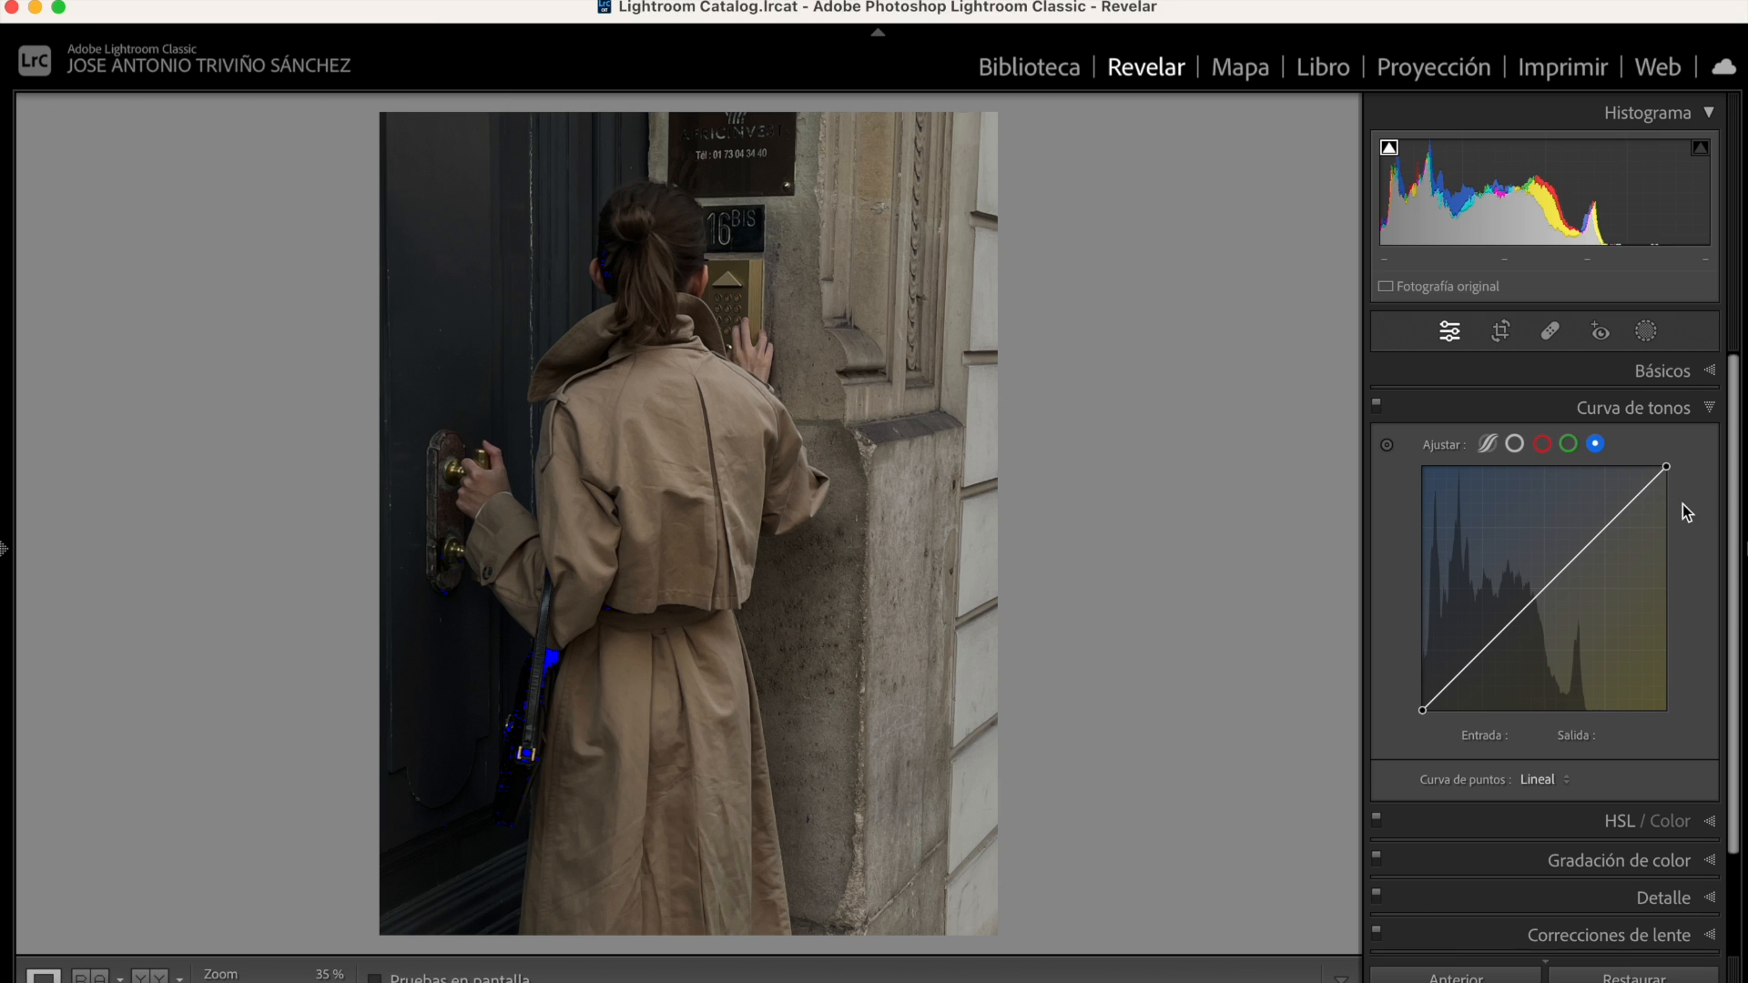
left_click(1489, 446)
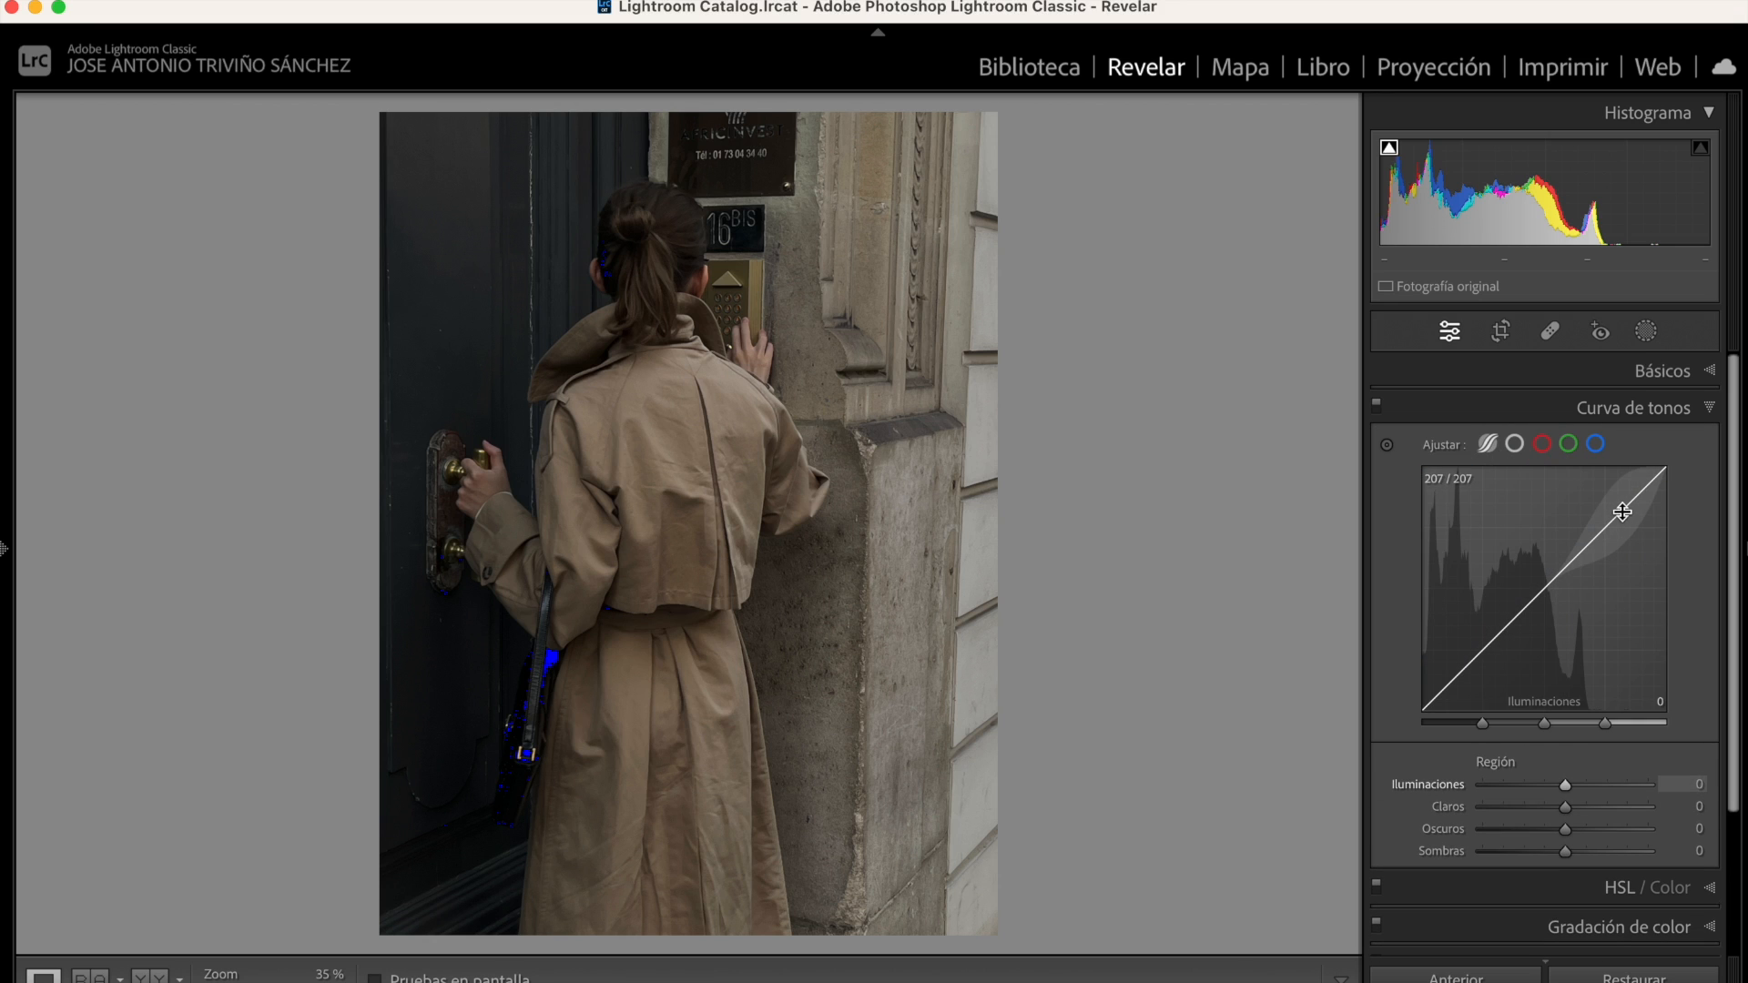
left_click_drag(1622, 512, 1614, 512)
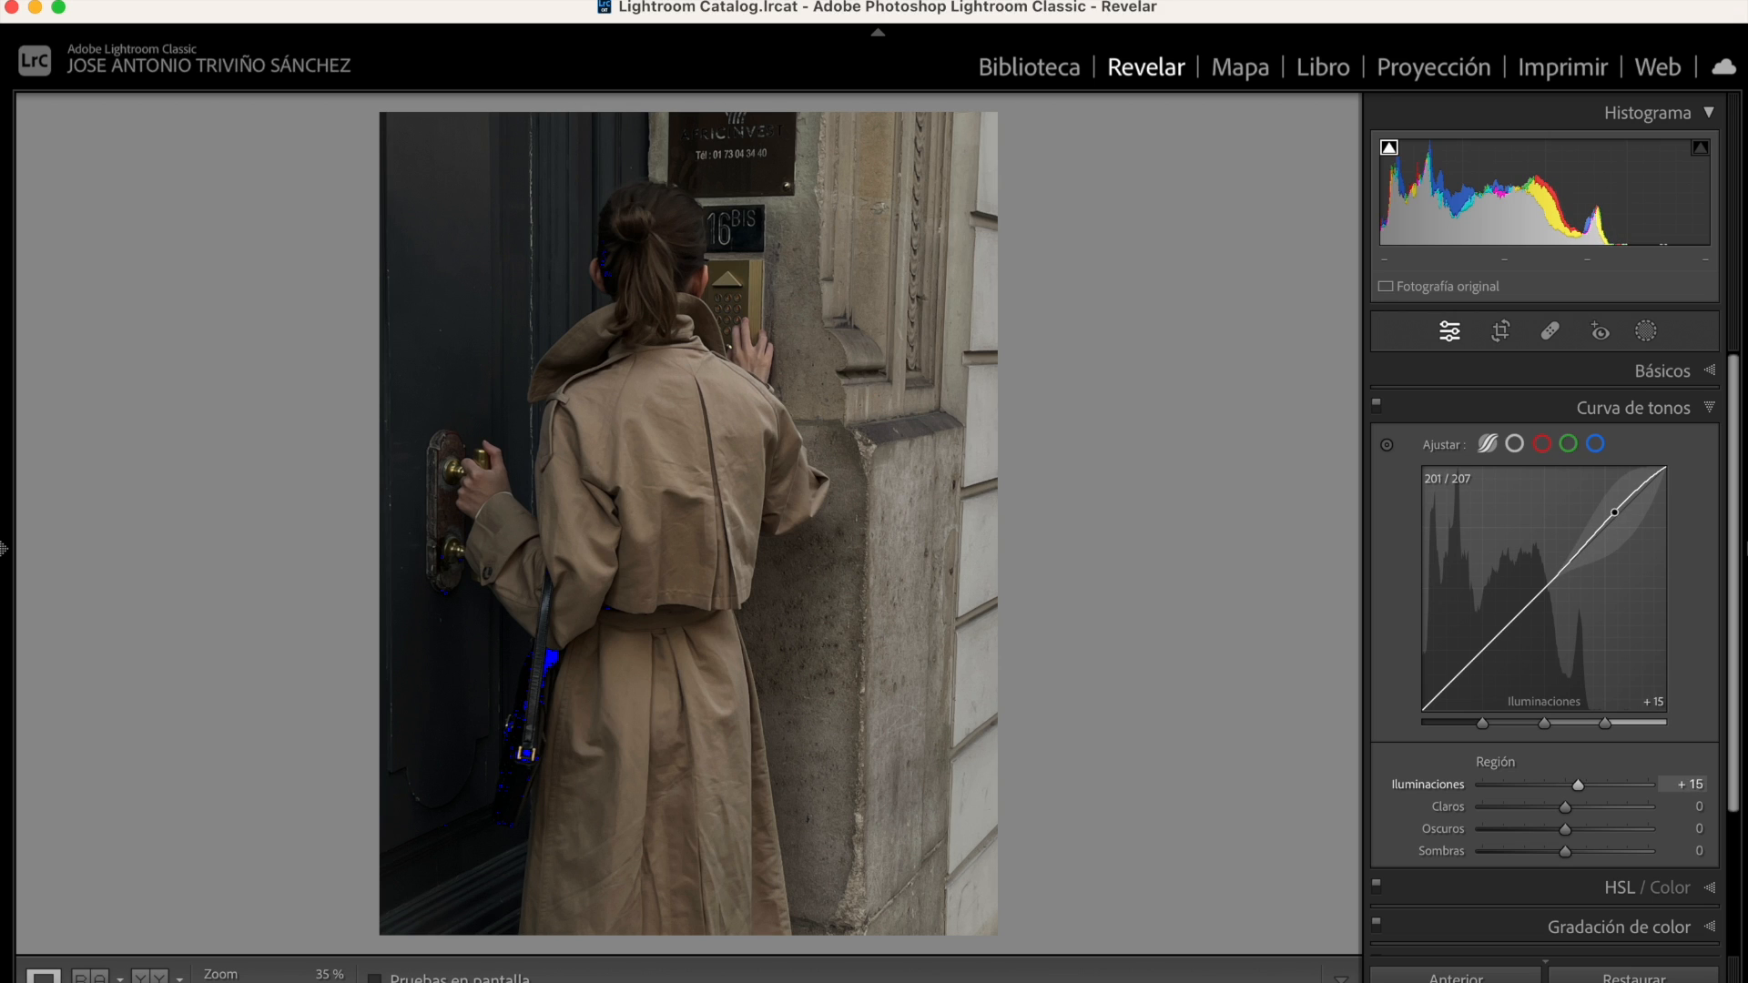
left_click_drag(1539, 591, 1540, 598)
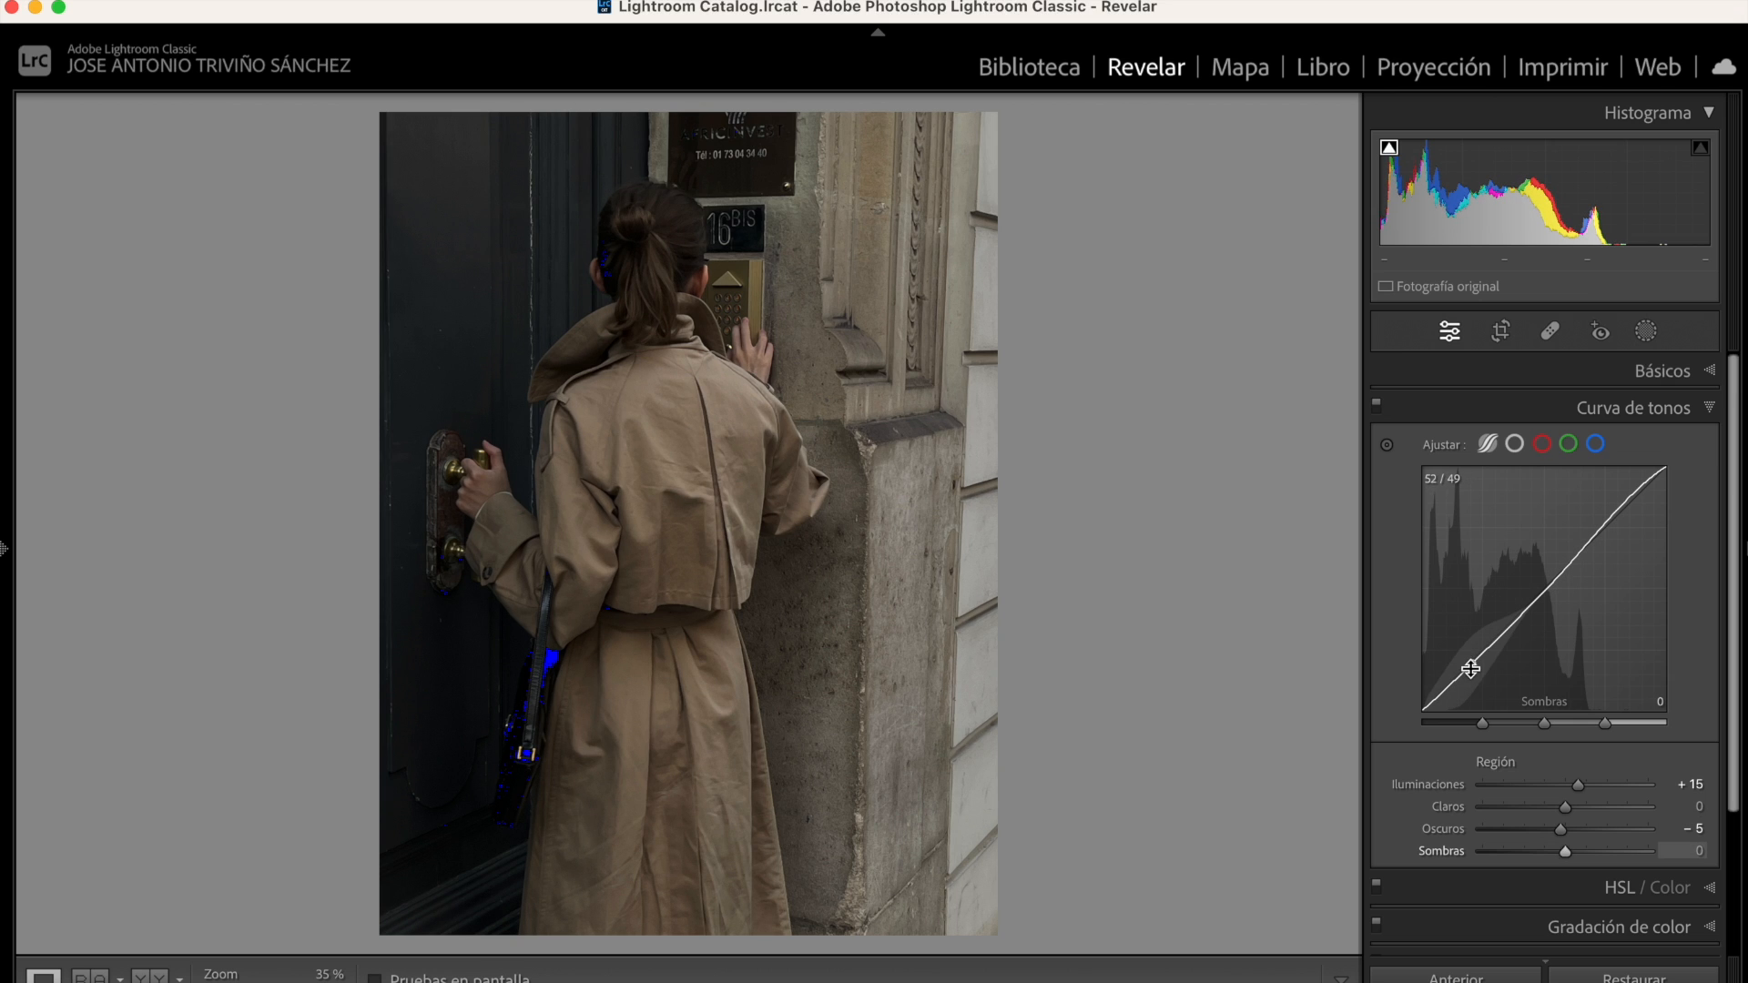
left_click_drag(1469, 669, 1470, 676)
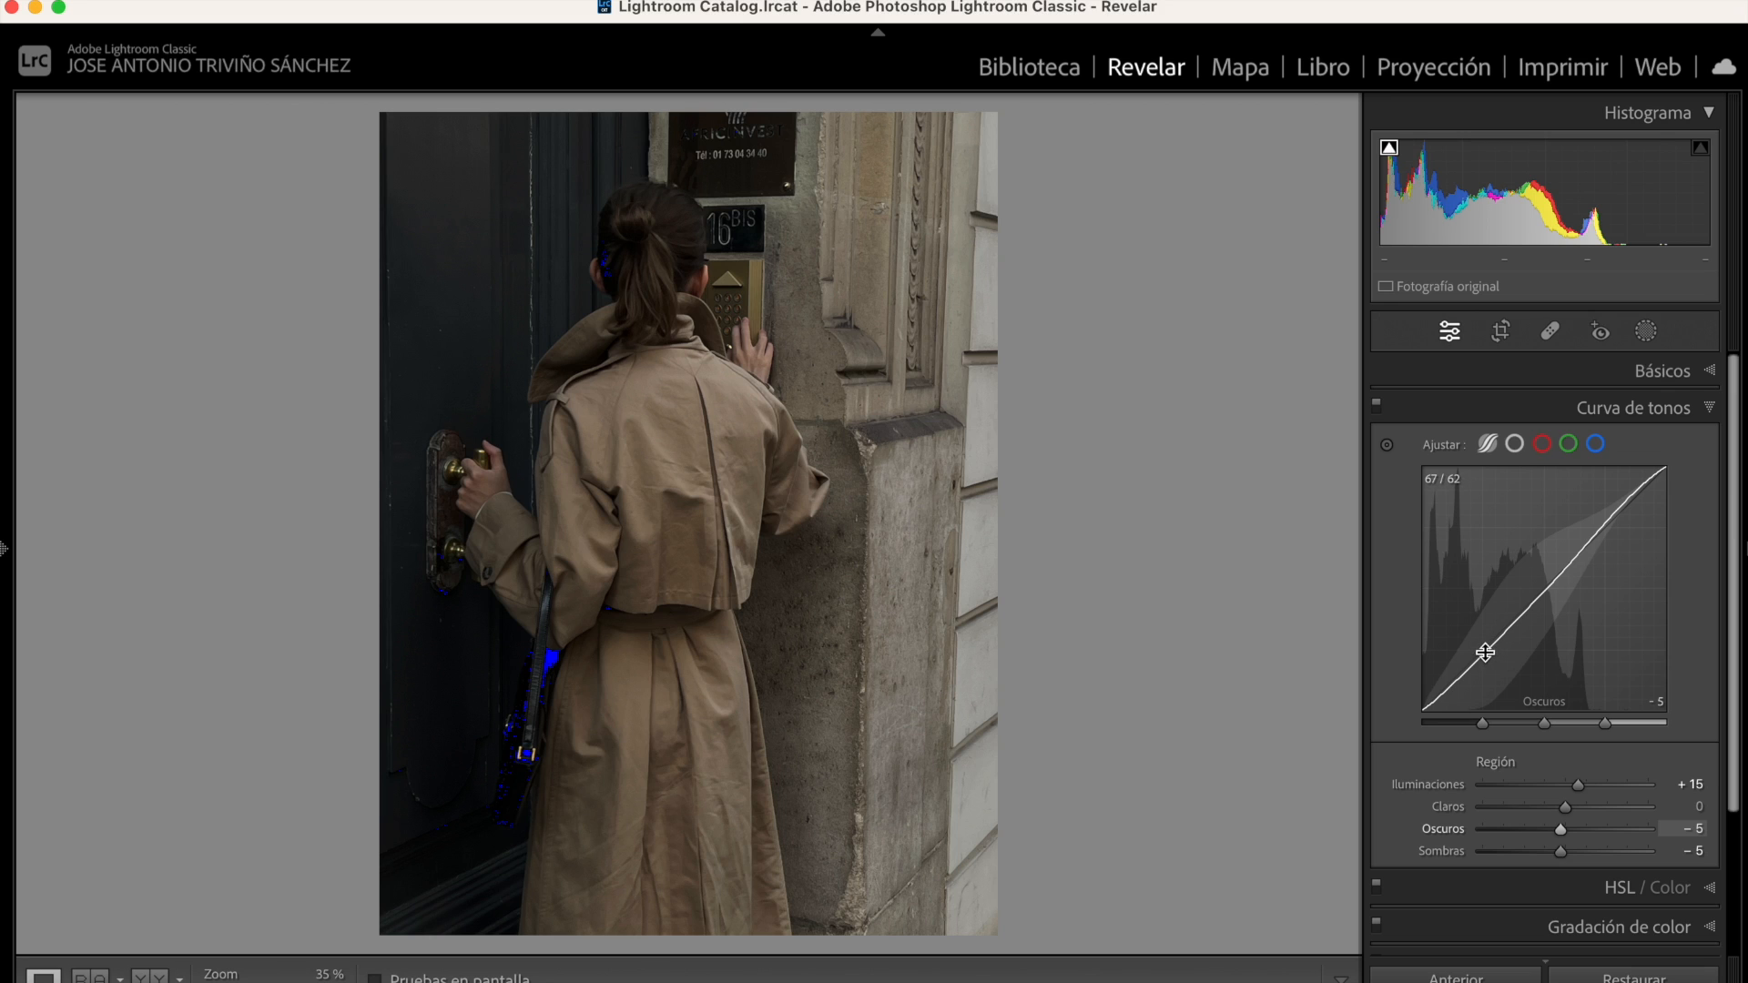
Rework the parametric curve to Claros +23, Oscuros +16 and Sombras −8
mouse_move(1482, 644)
left_mouse_down()
mouse_move(1486, 668)
mouse_move(1485, 647)
left_mouse_up()
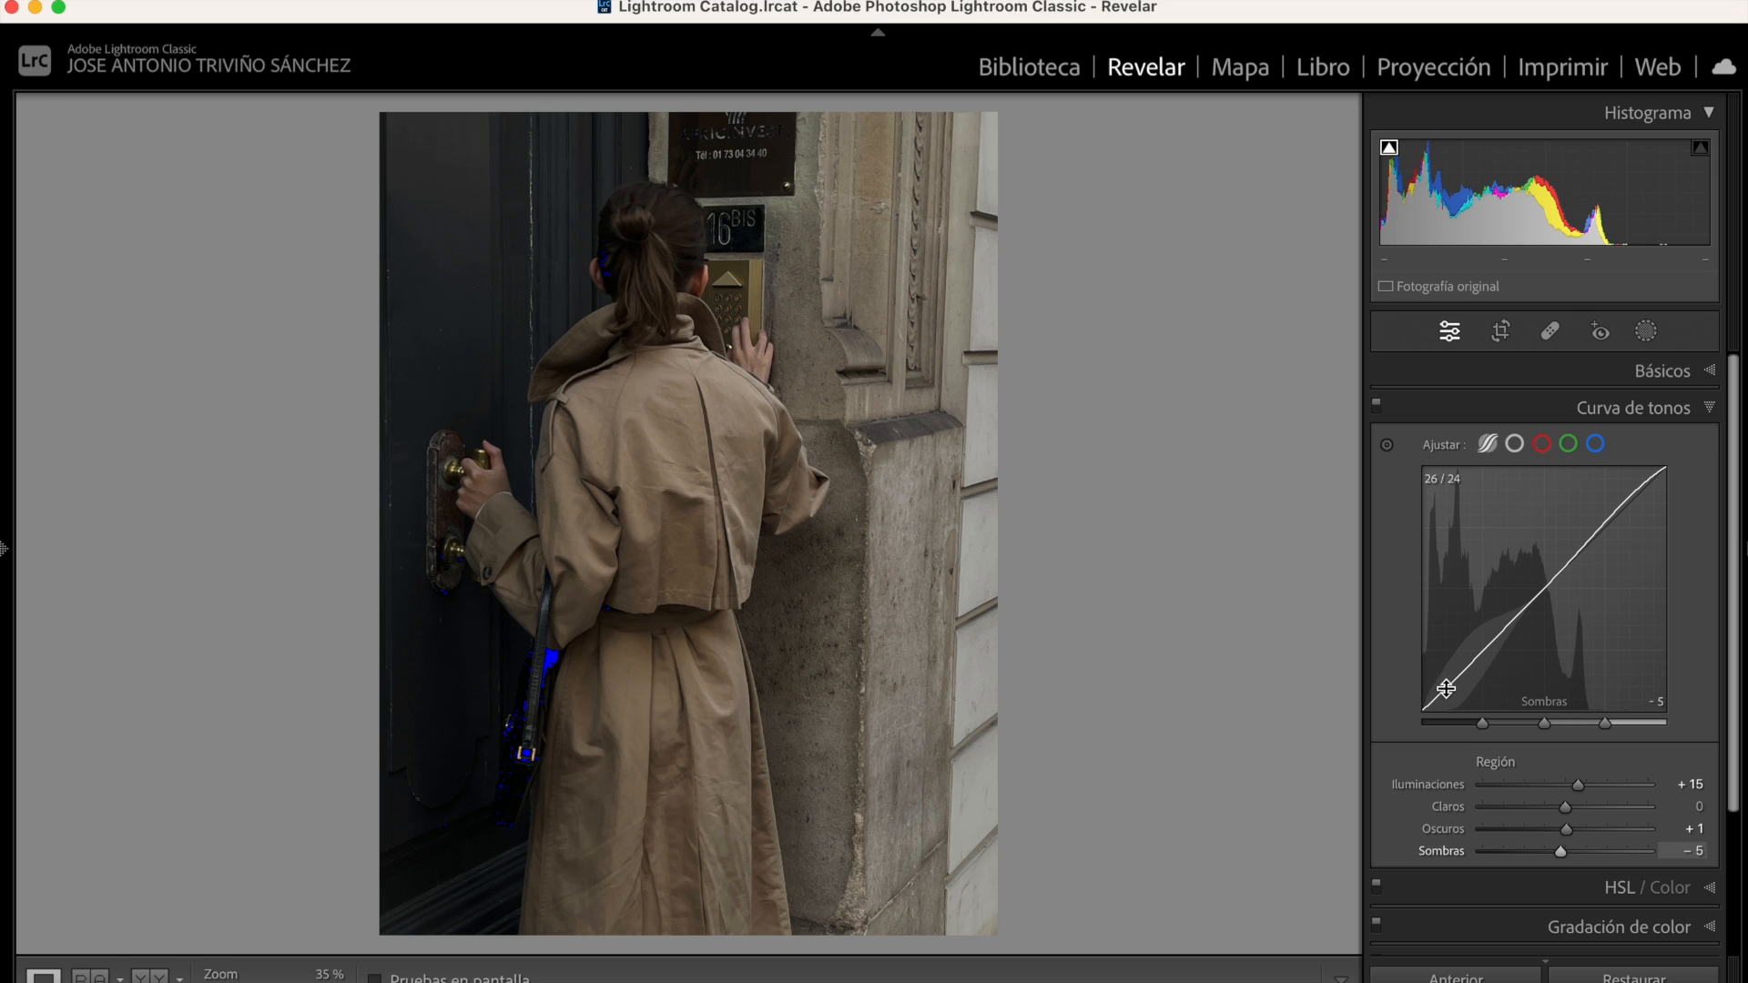
left_click_drag(1448, 686, 1447, 690)
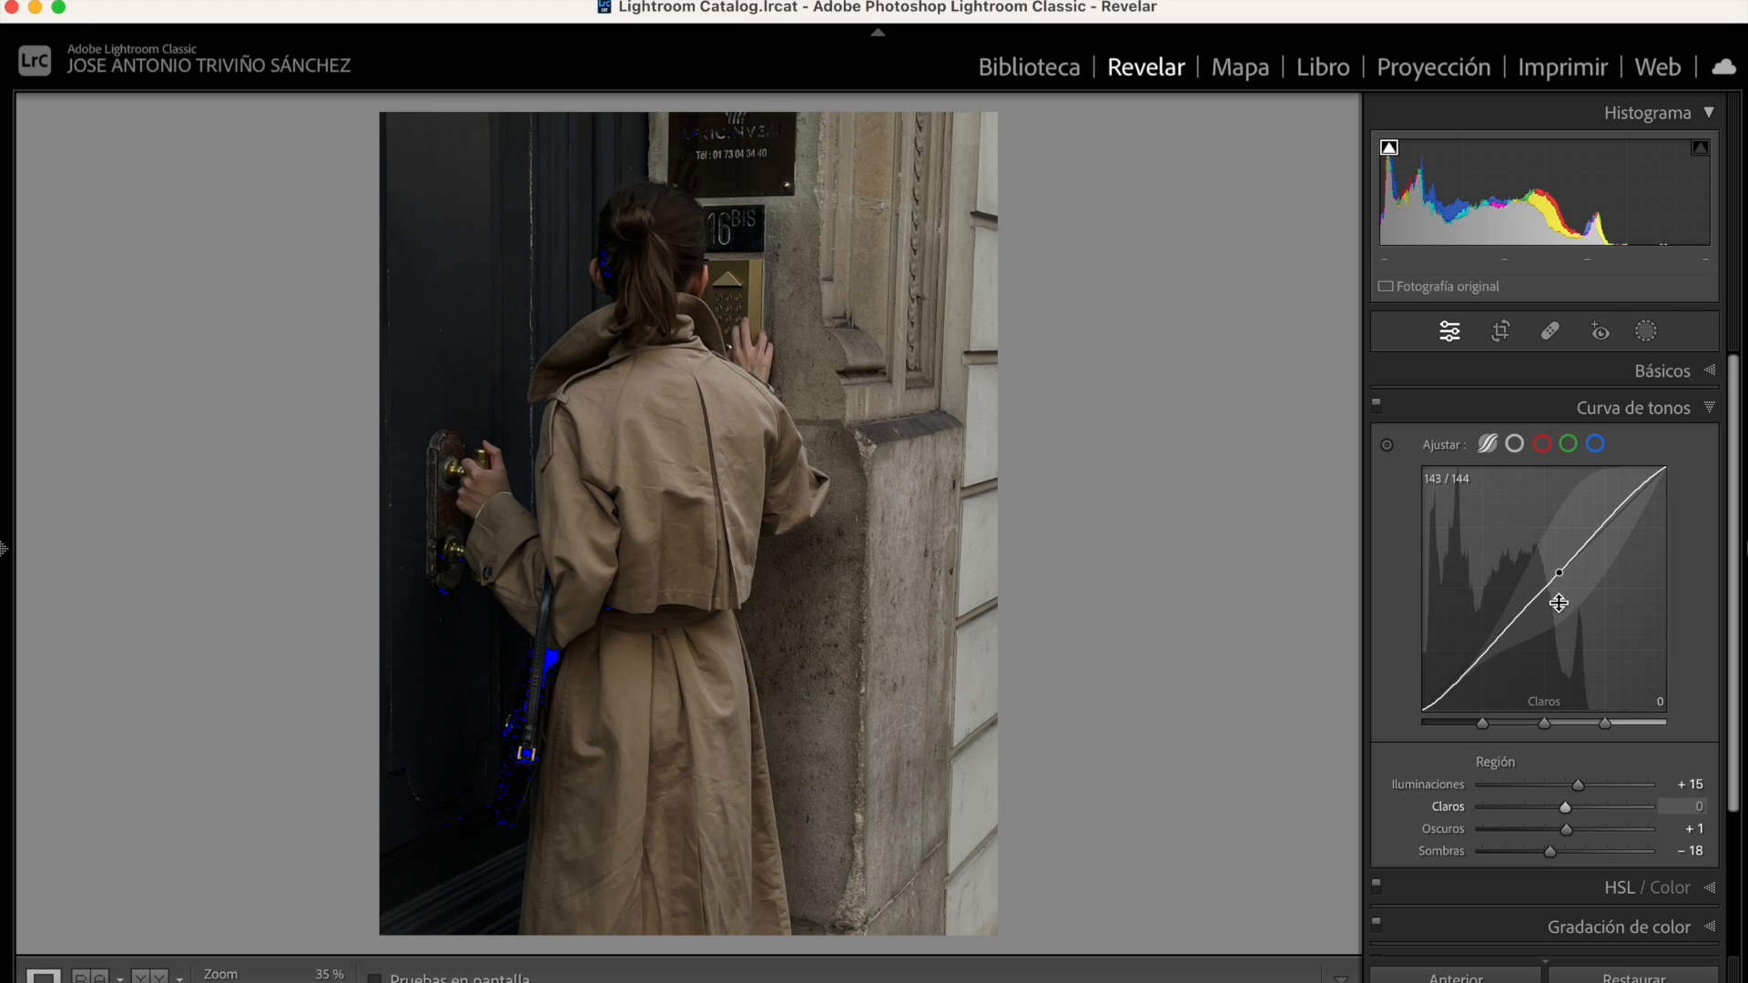
left_click_drag(1561, 572, 1560, 557)
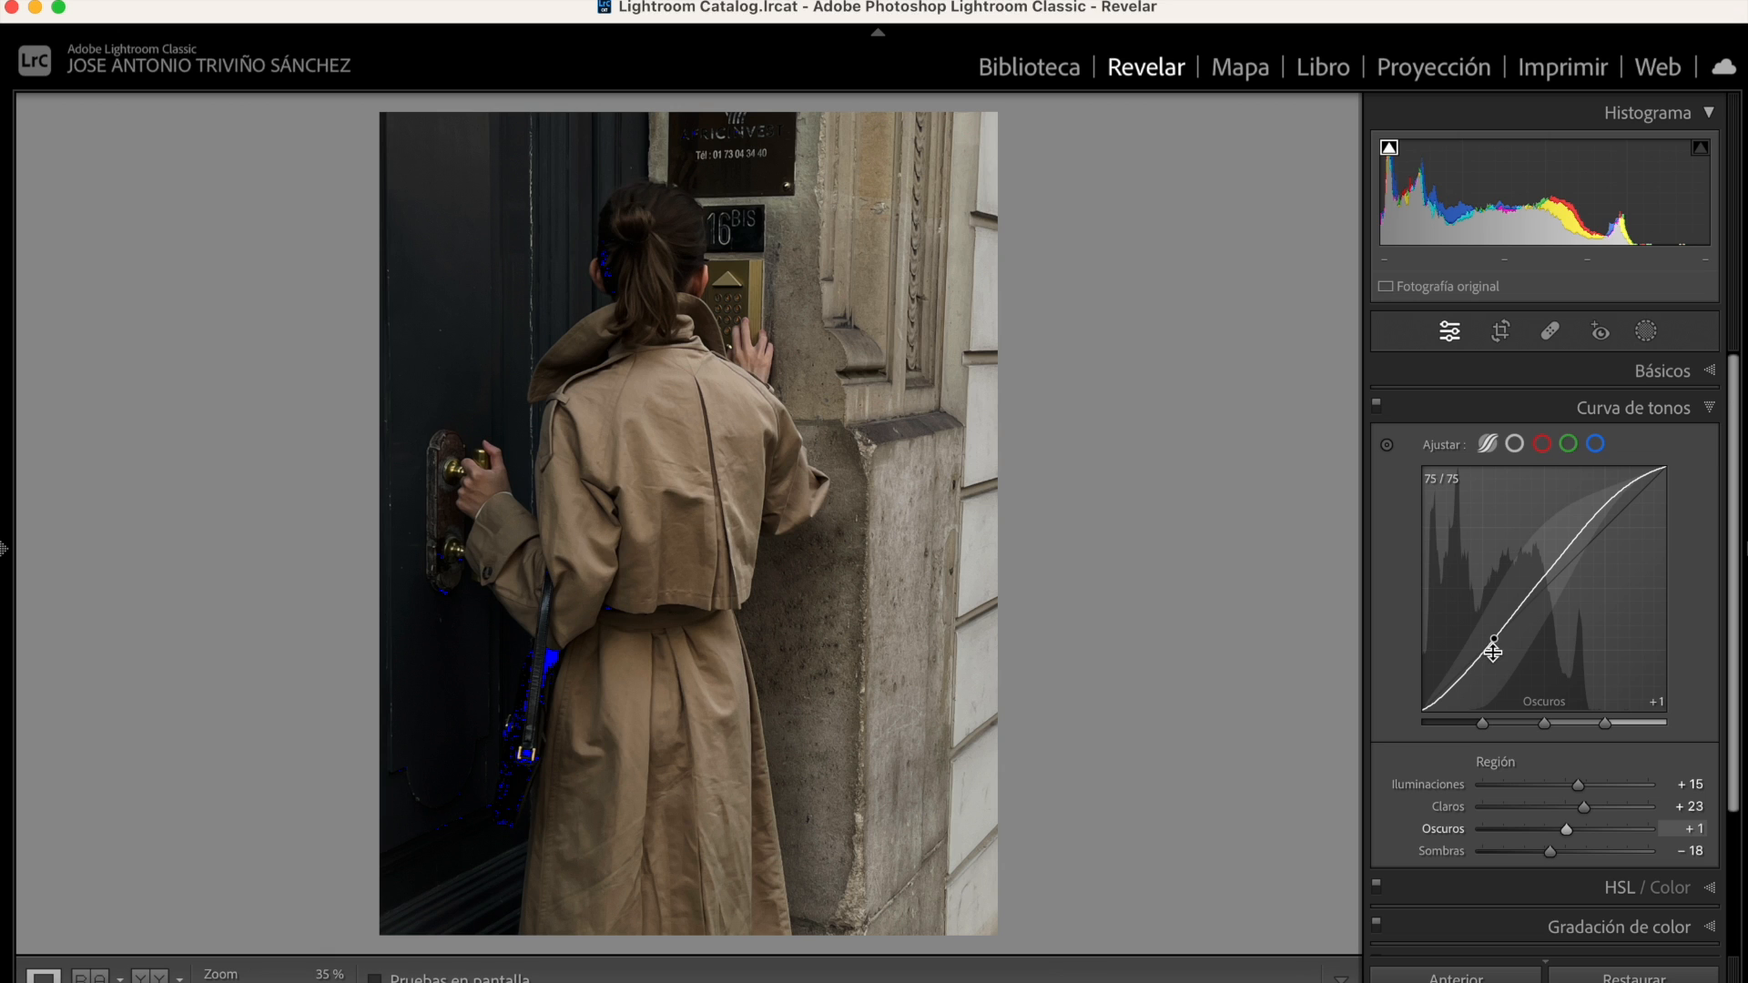
left_click_drag(1493, 652, 1485, 645)
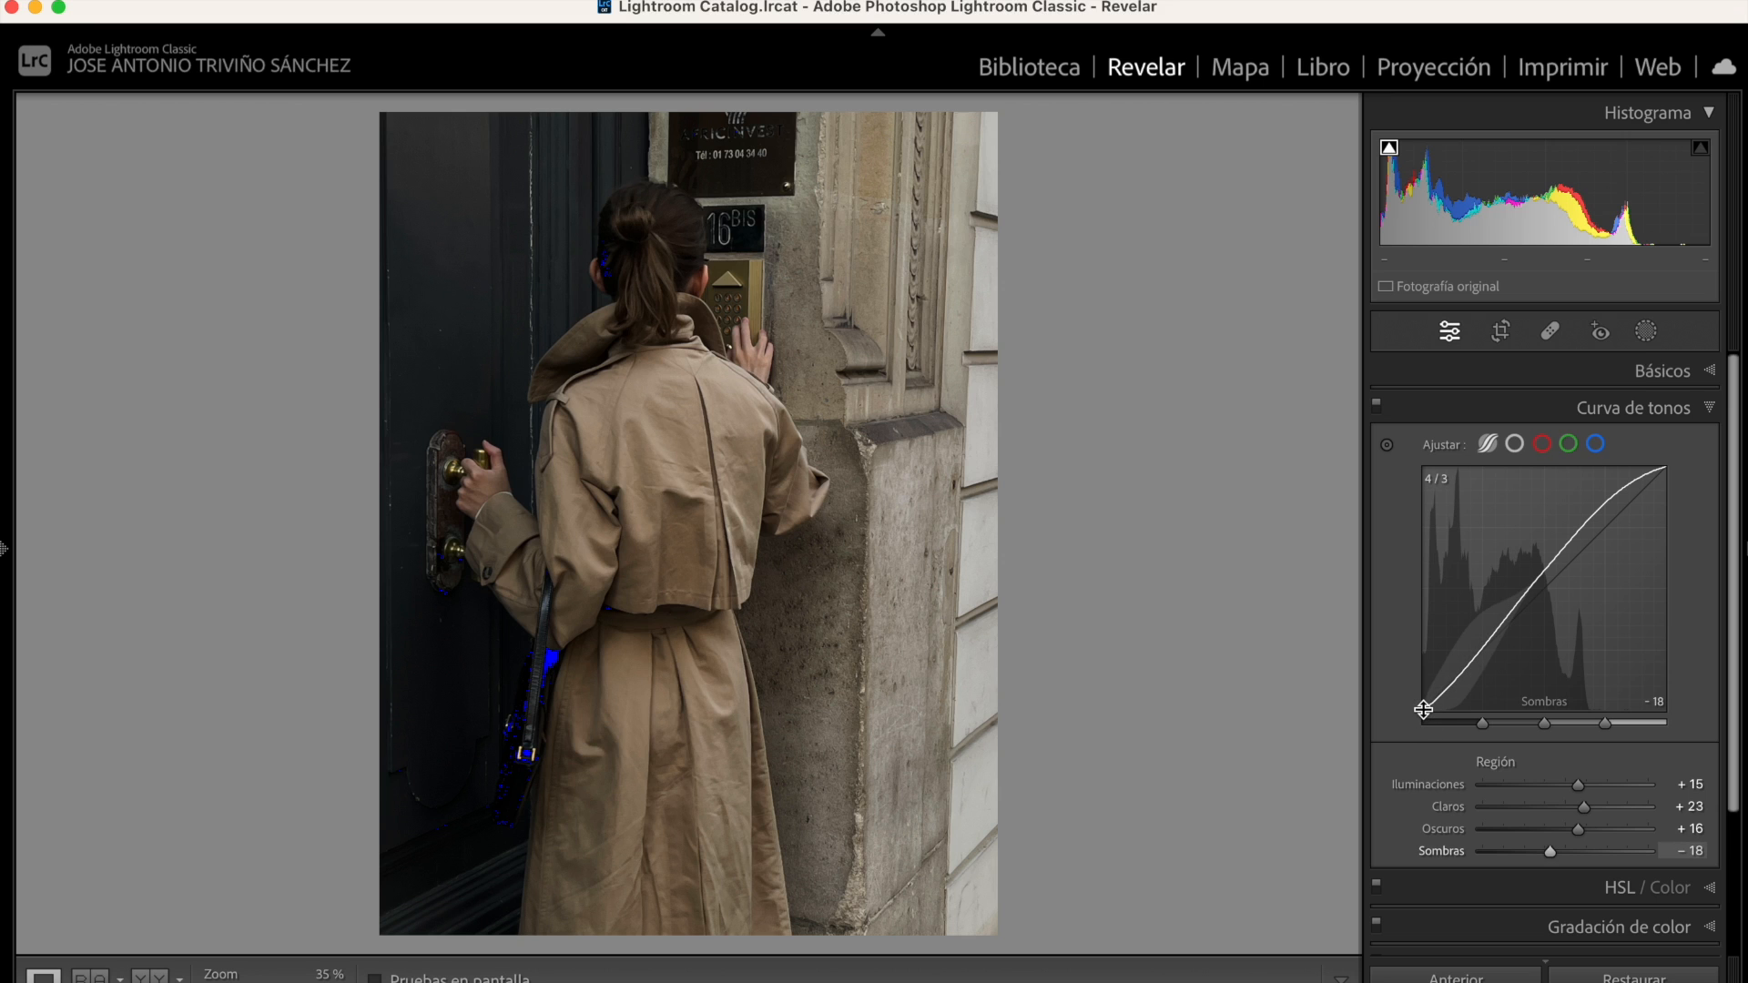
left_click_drag(1425, 707, 1421, 709)
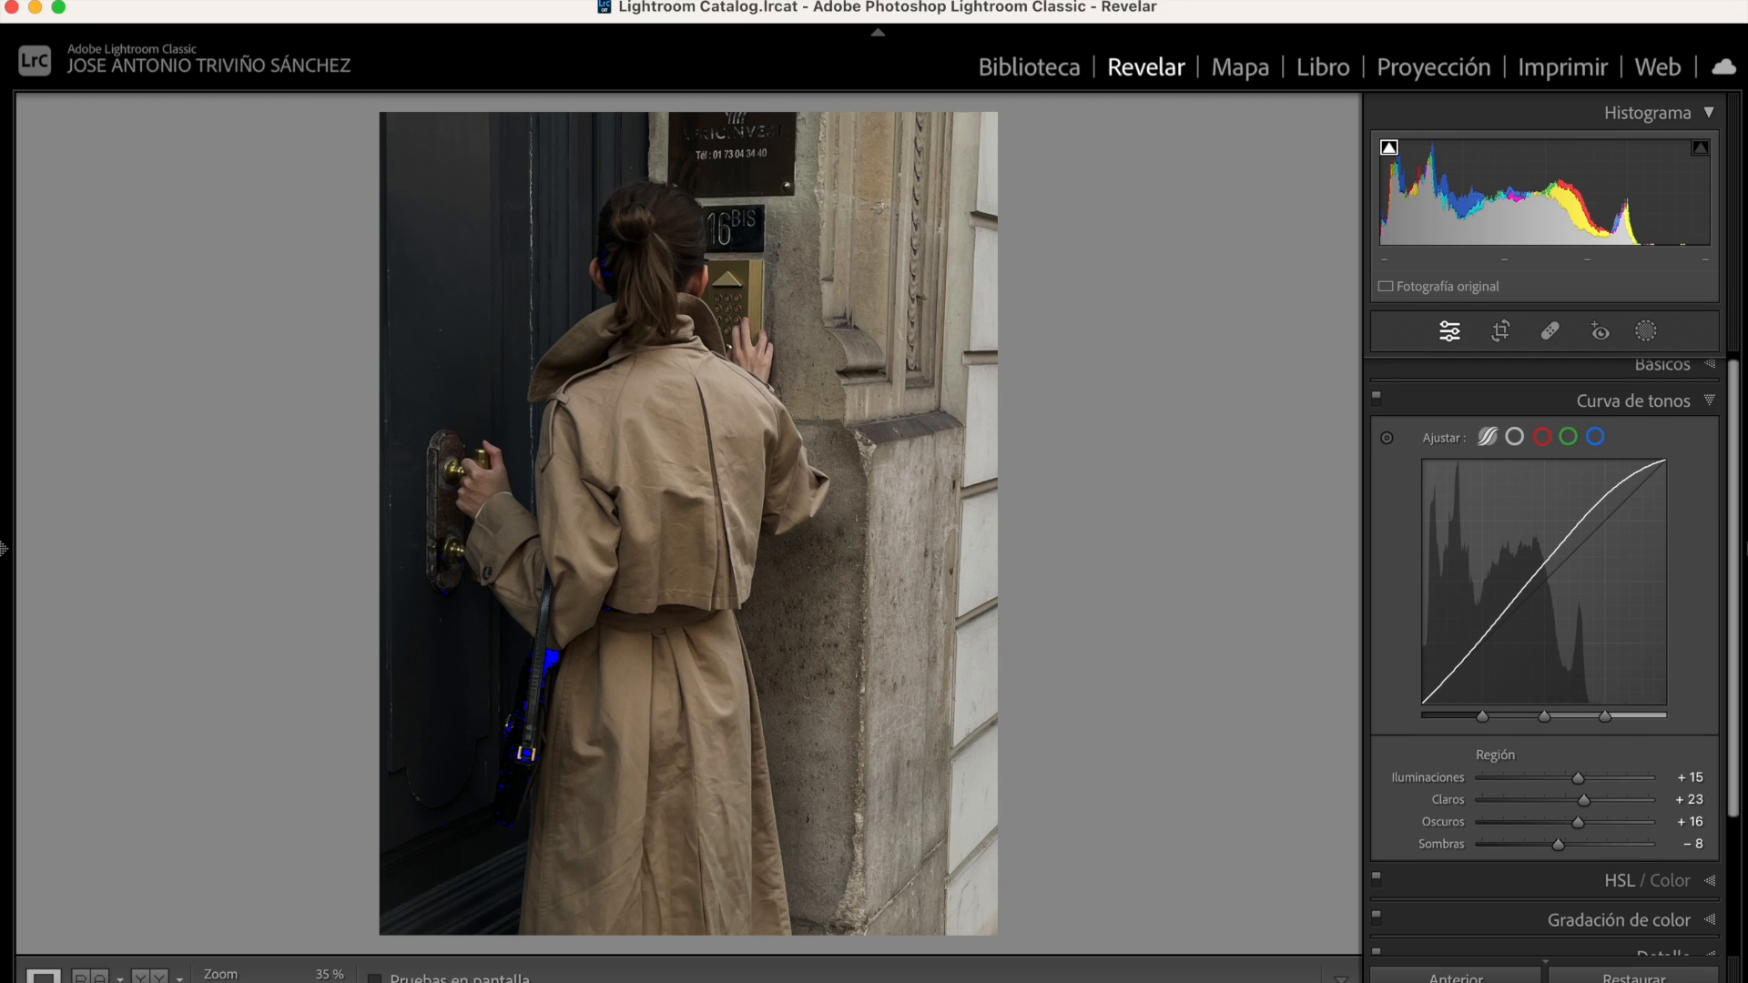
Fine-tune the parametric curve to Oscuros +21 and Sombras −4, and compare the trench coat photo before and after
scroll(1544, 656, "down", 2)
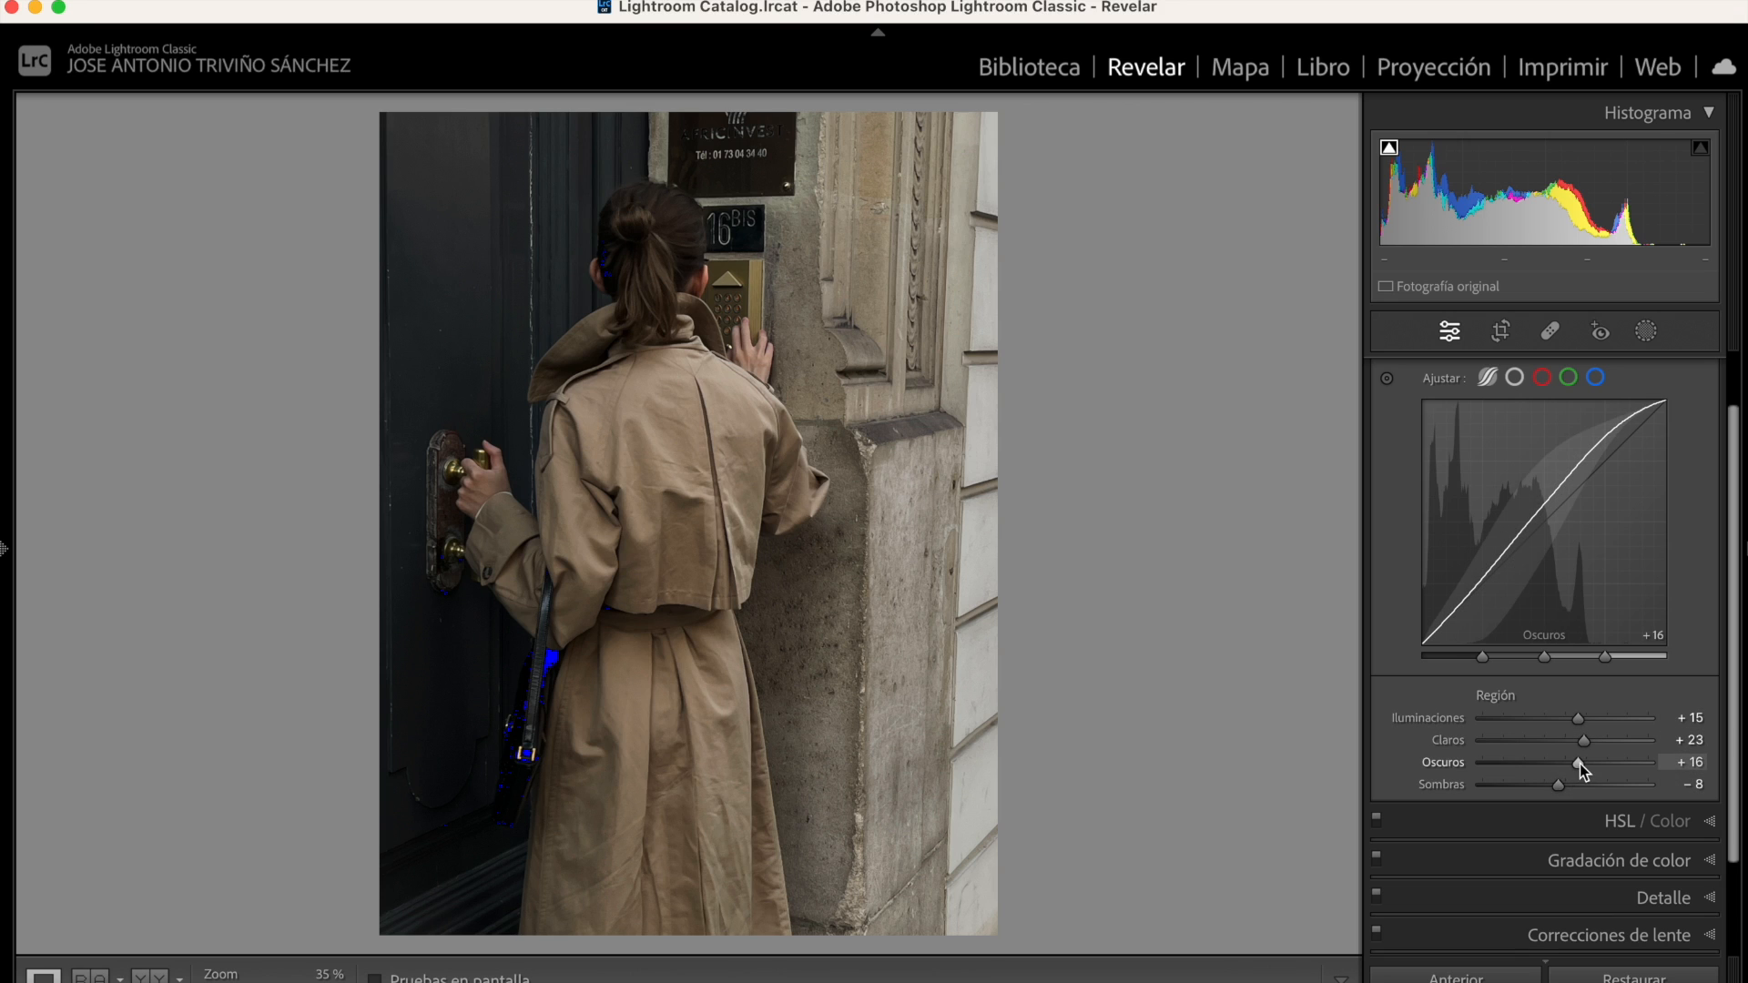
left_click_drag(1582, 762, 1561, 786)
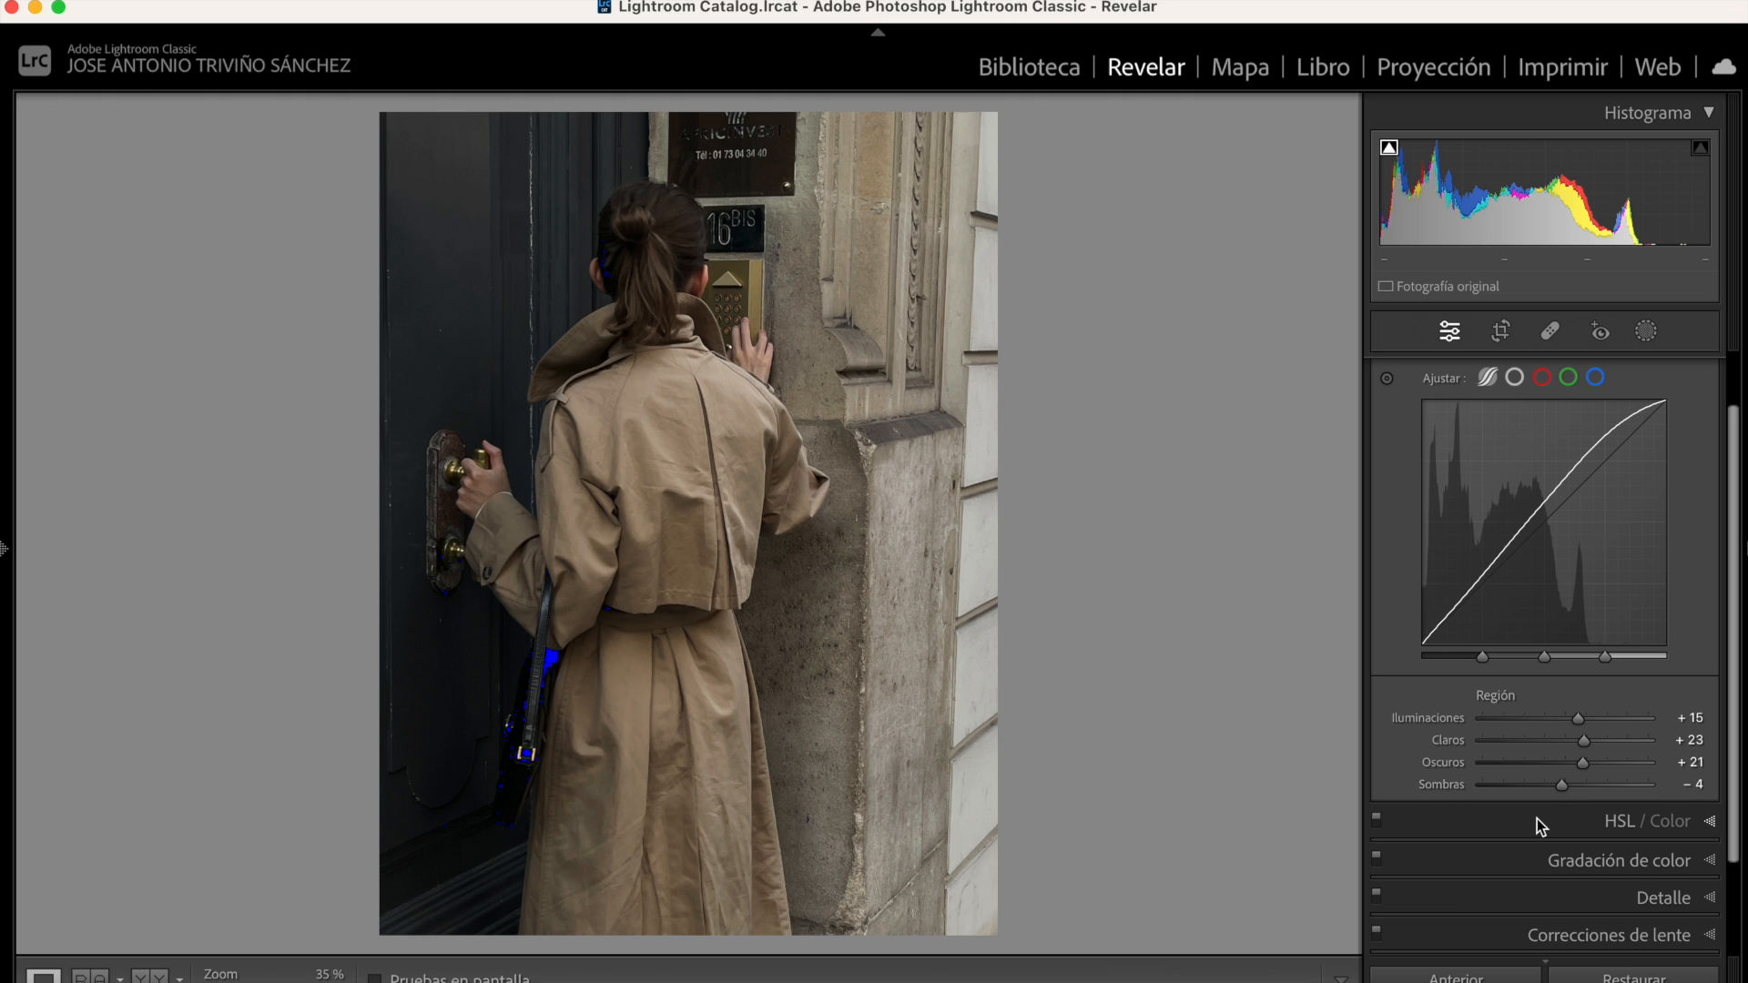
key("y")
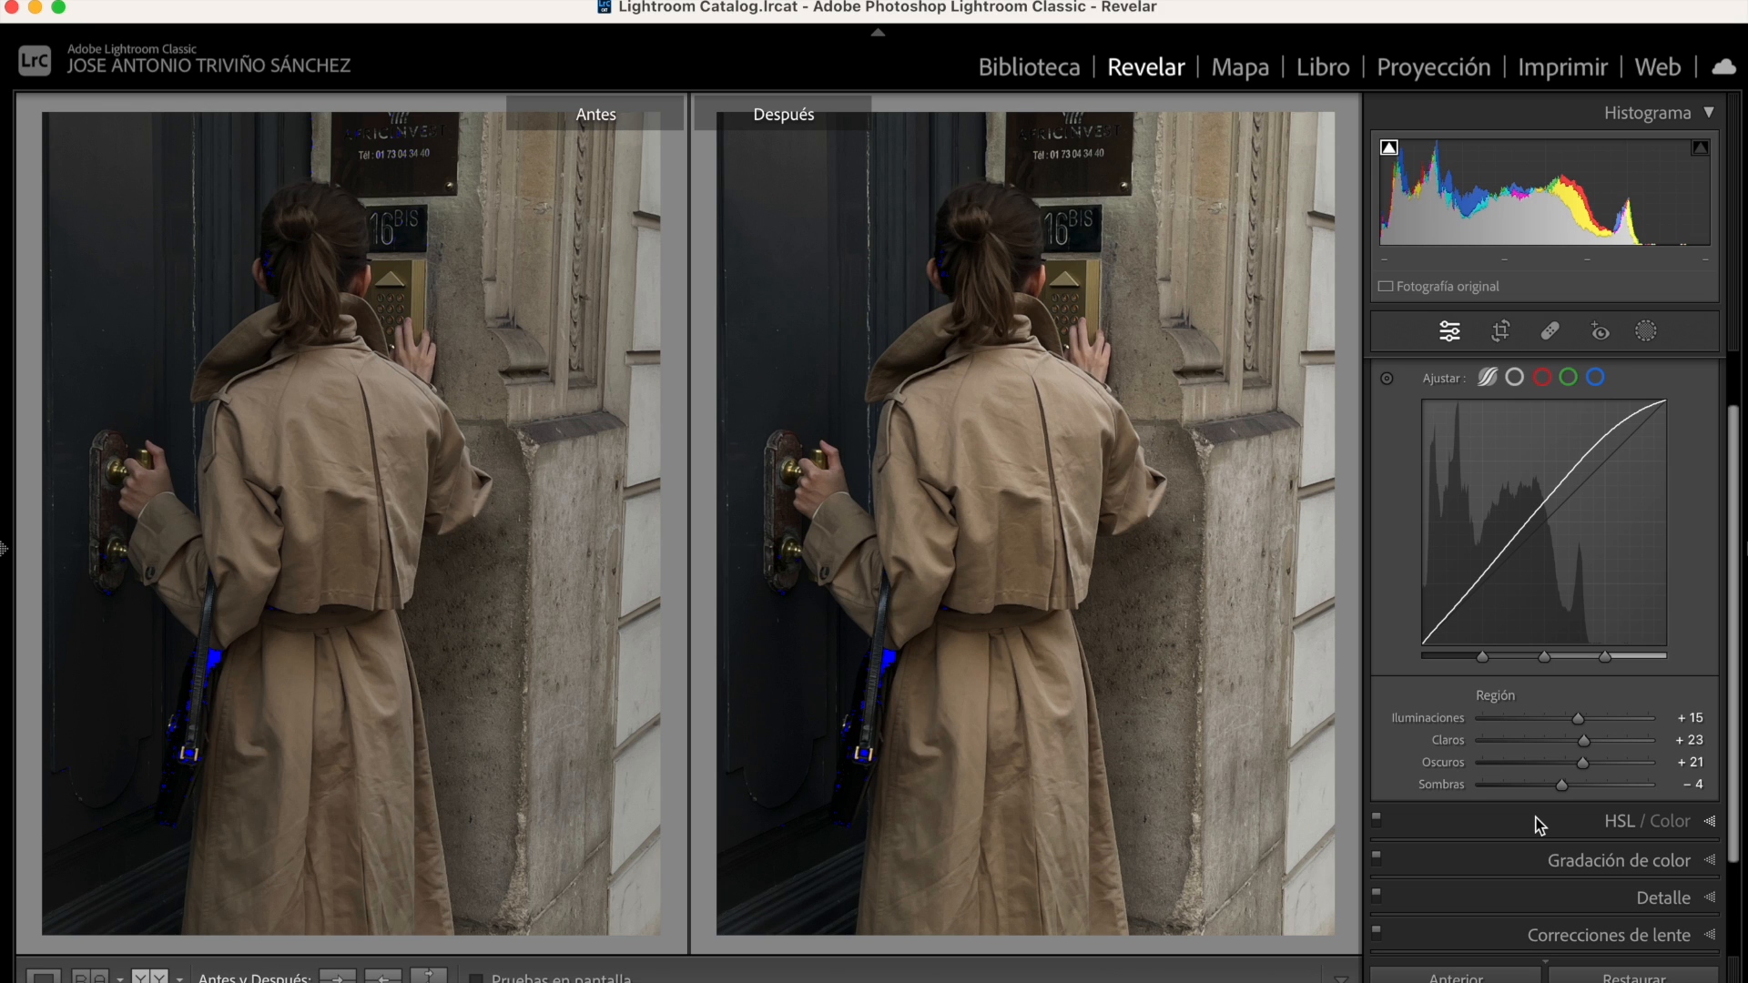
key("y")
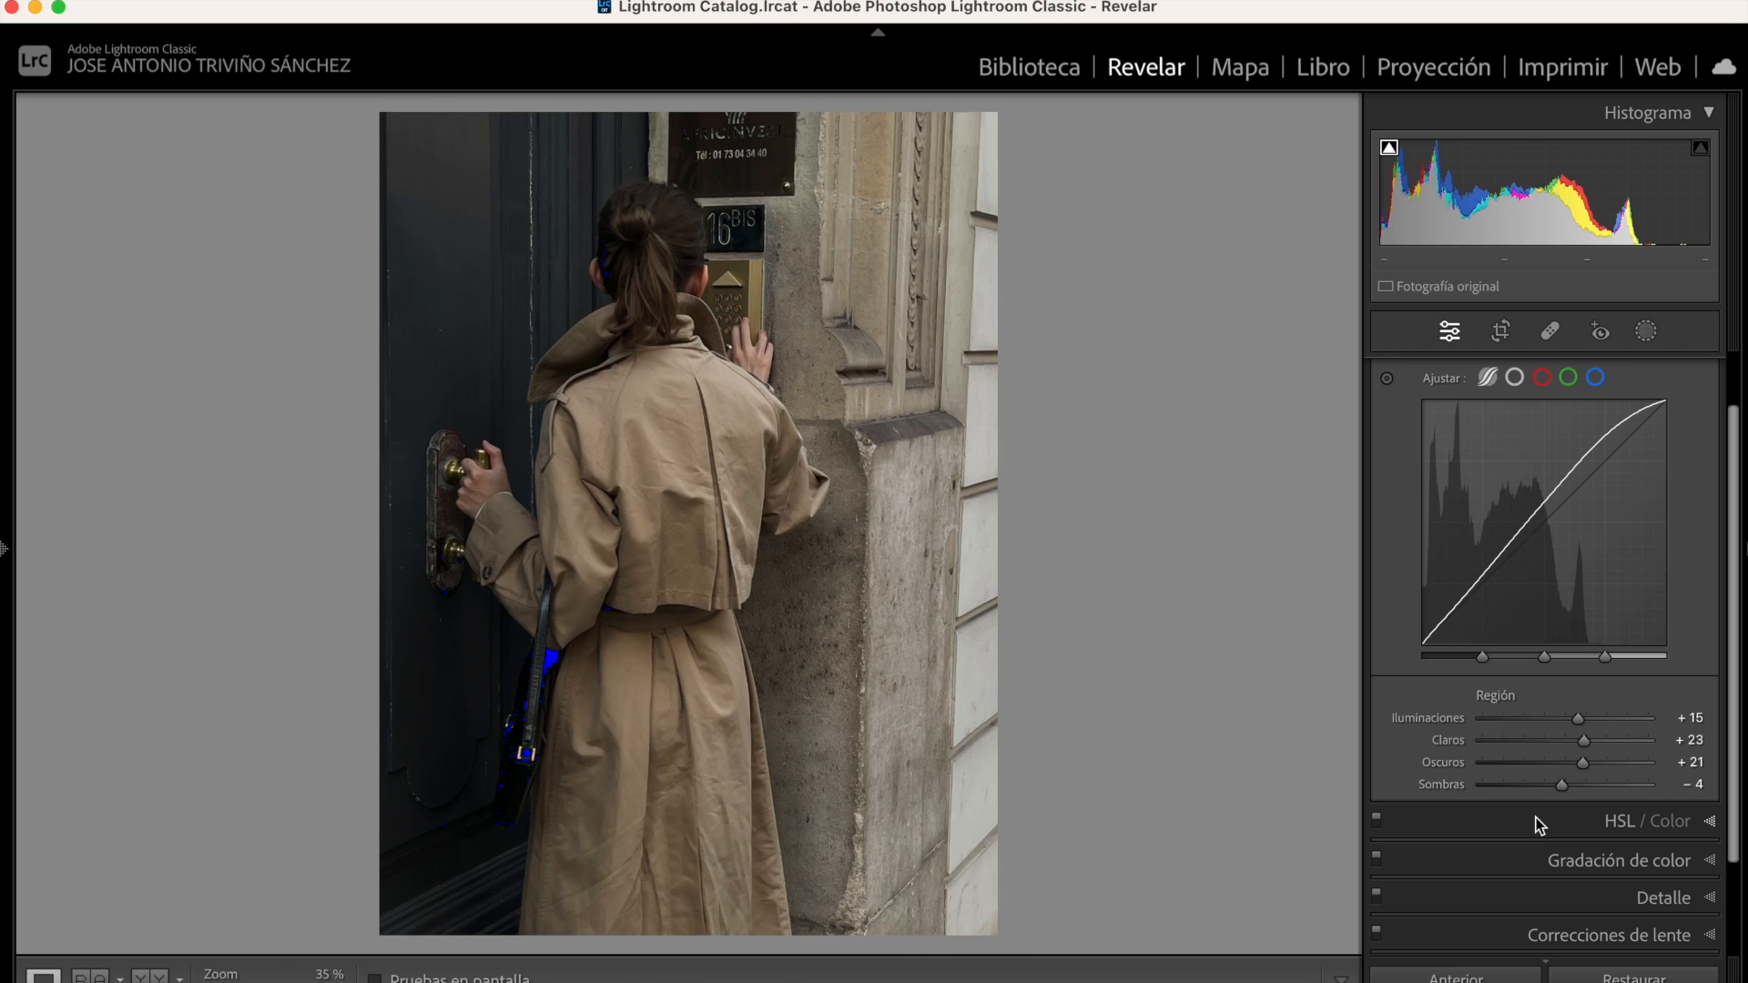
Add a midtone point to the red channel curve and lower it to 129/120
left_click(1546, 378)
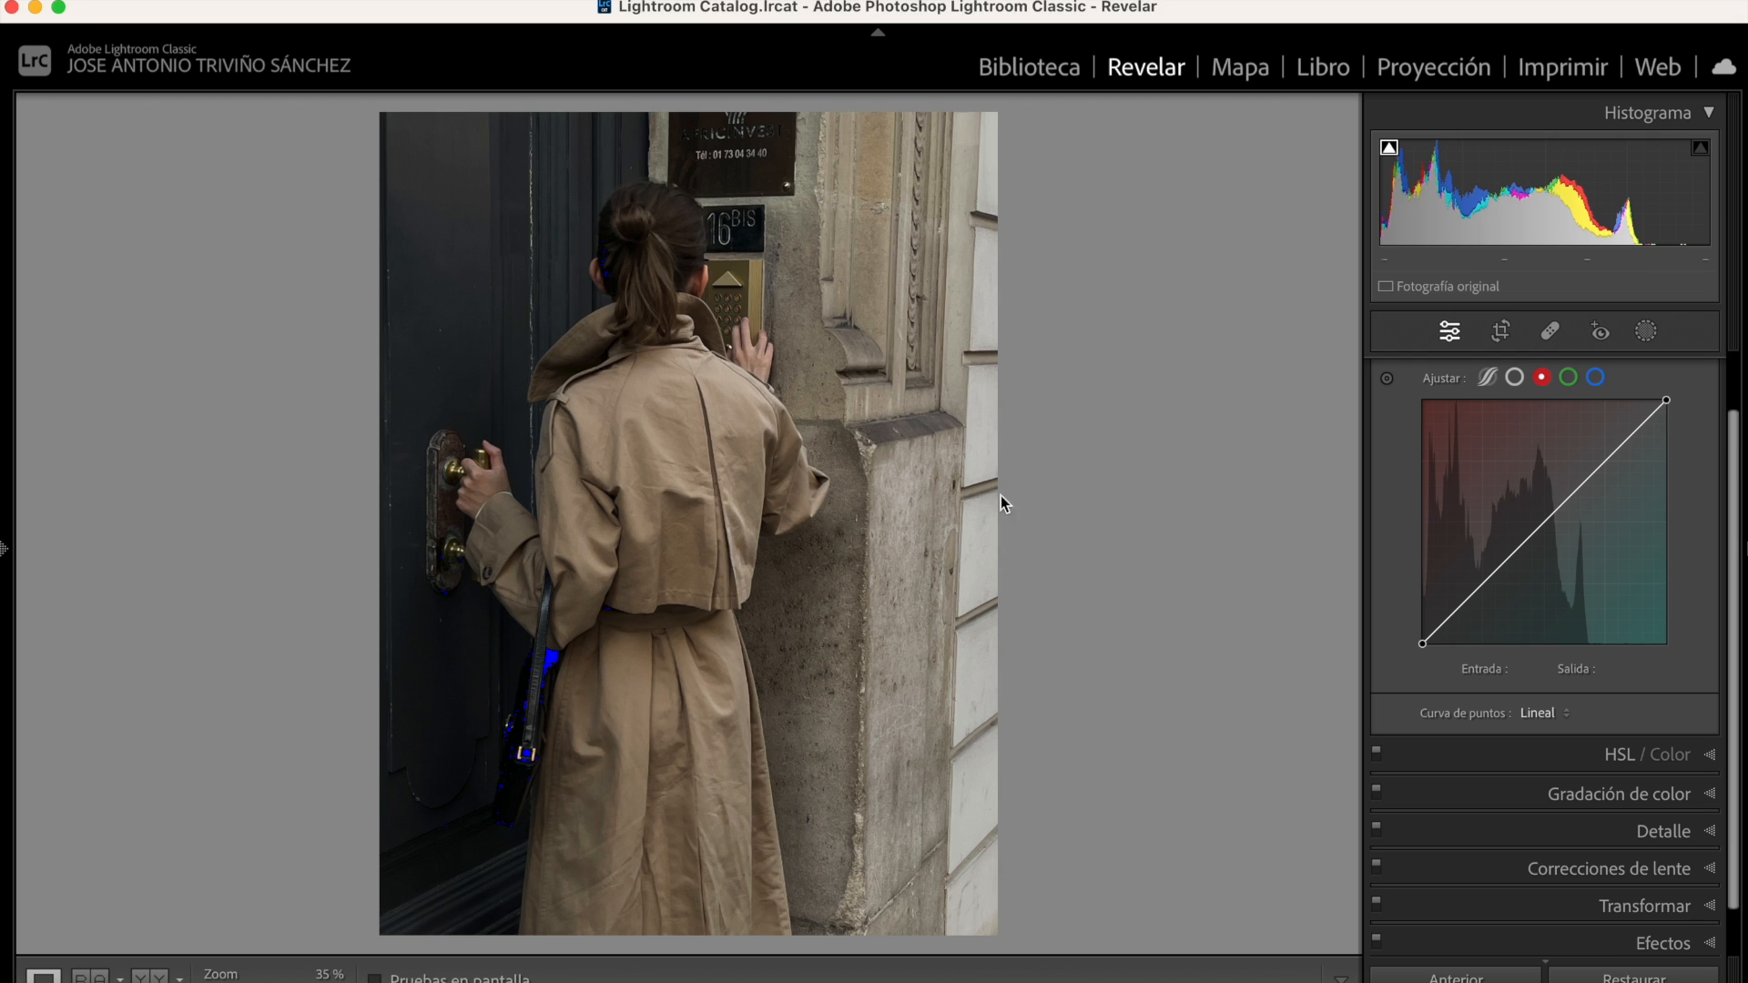
left_click(1542, 524)
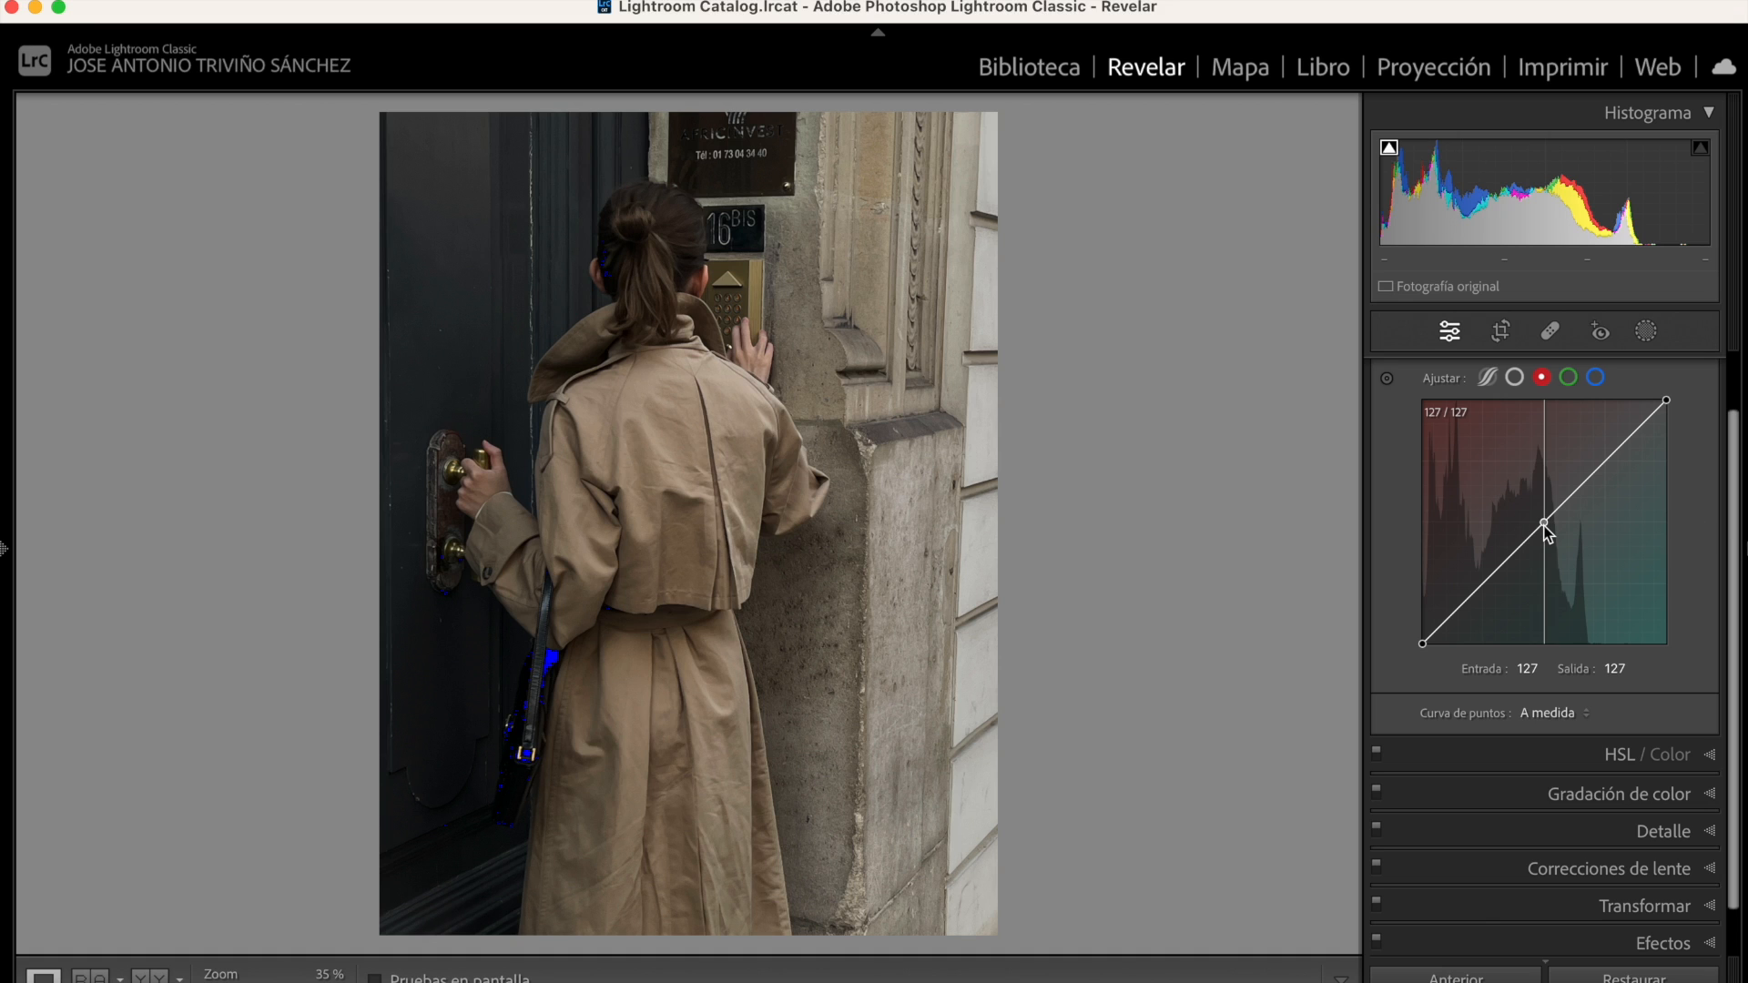
left_click_drag(1544, 526, 1548, 535)
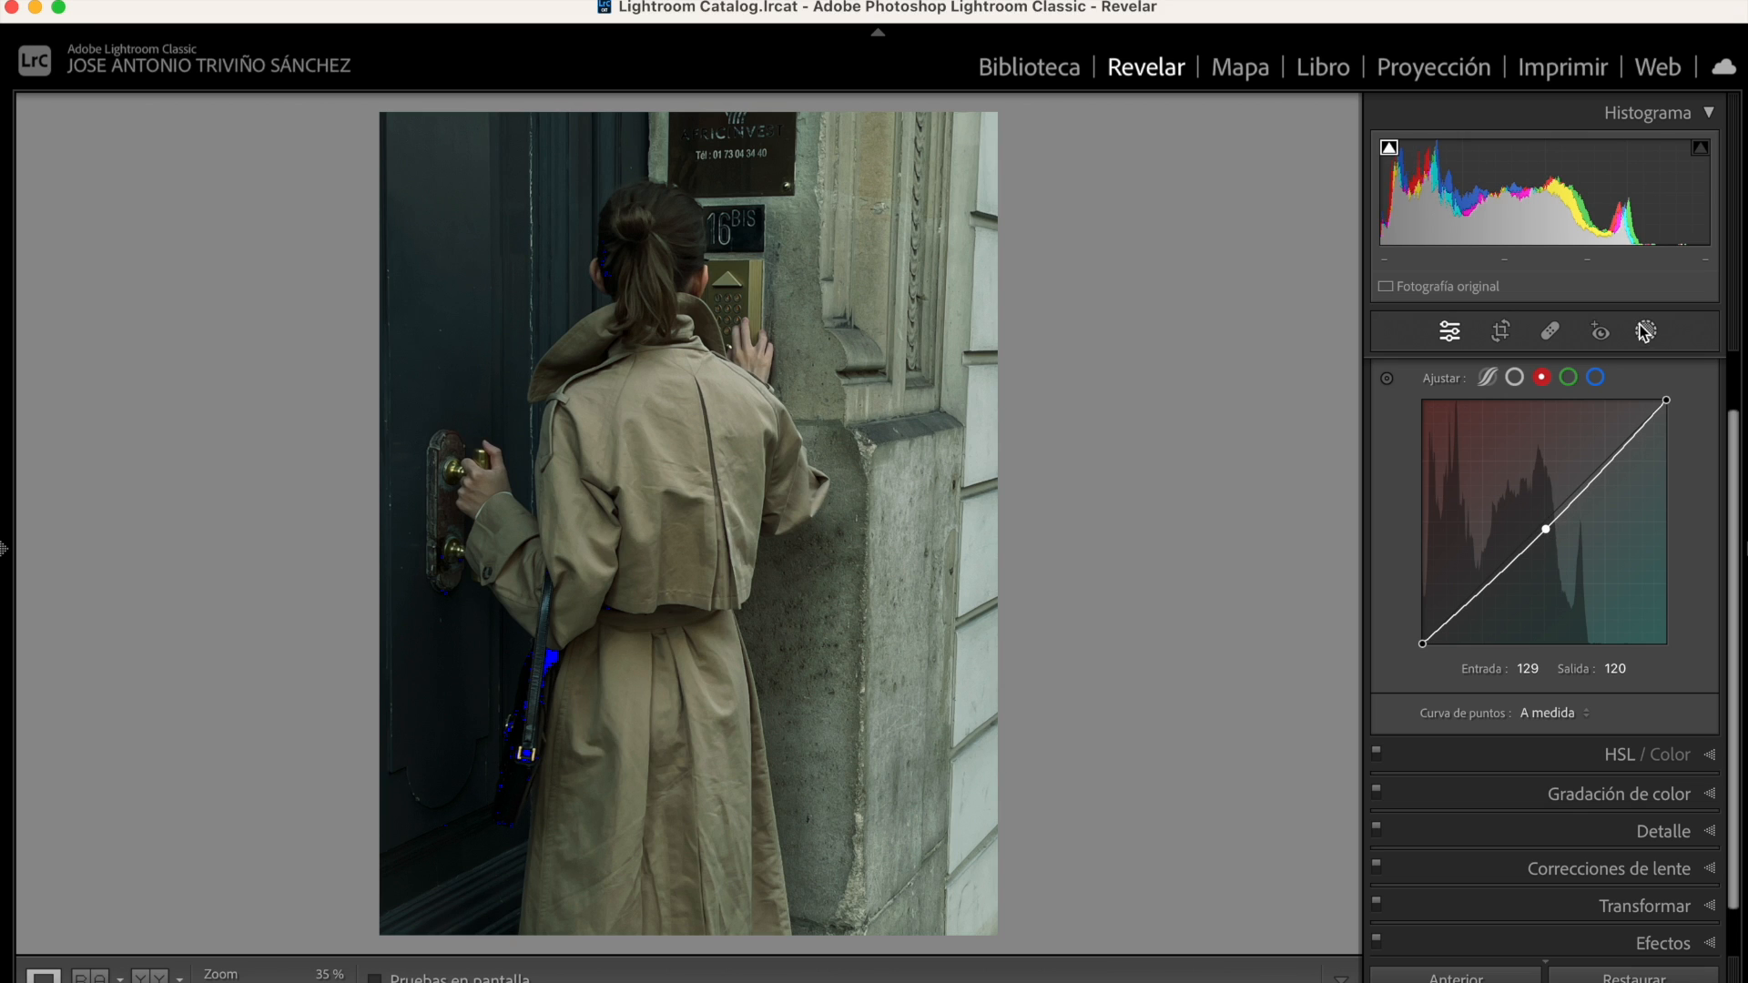
Lower the highlights of the blue channel curve with points at 233/228 and 214/204
left_click(1596, 378)
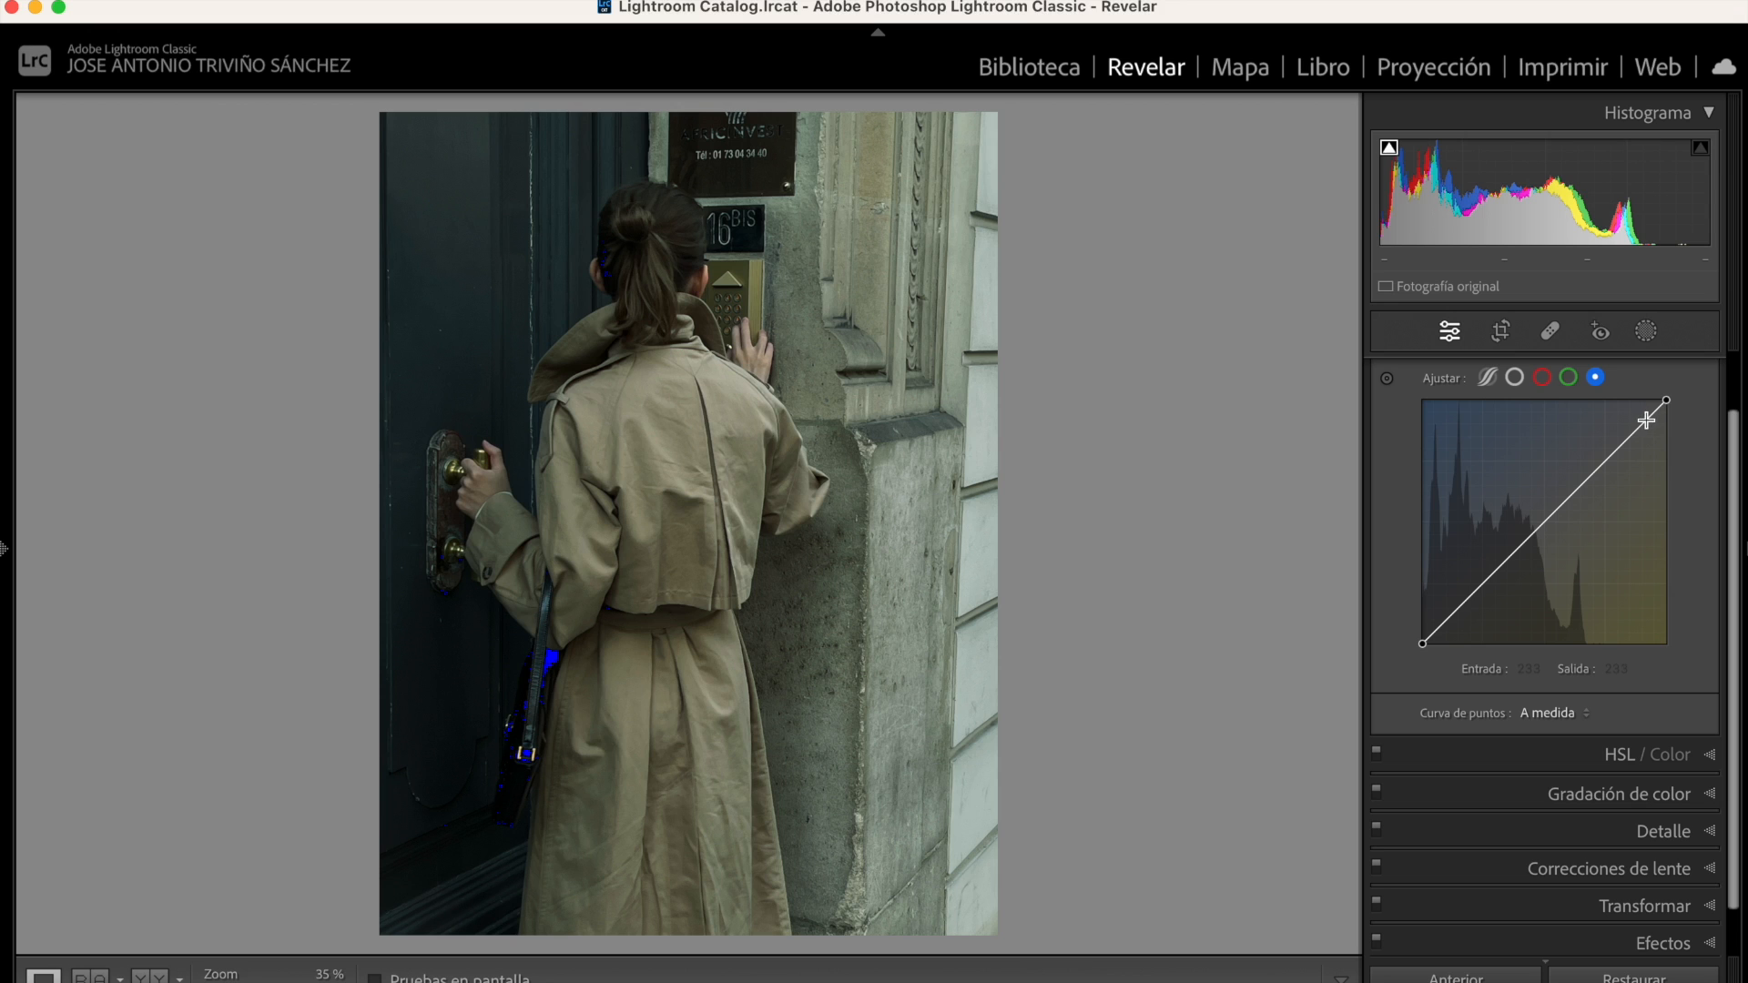
left_click_drag(1645, 424, 1646, 425)
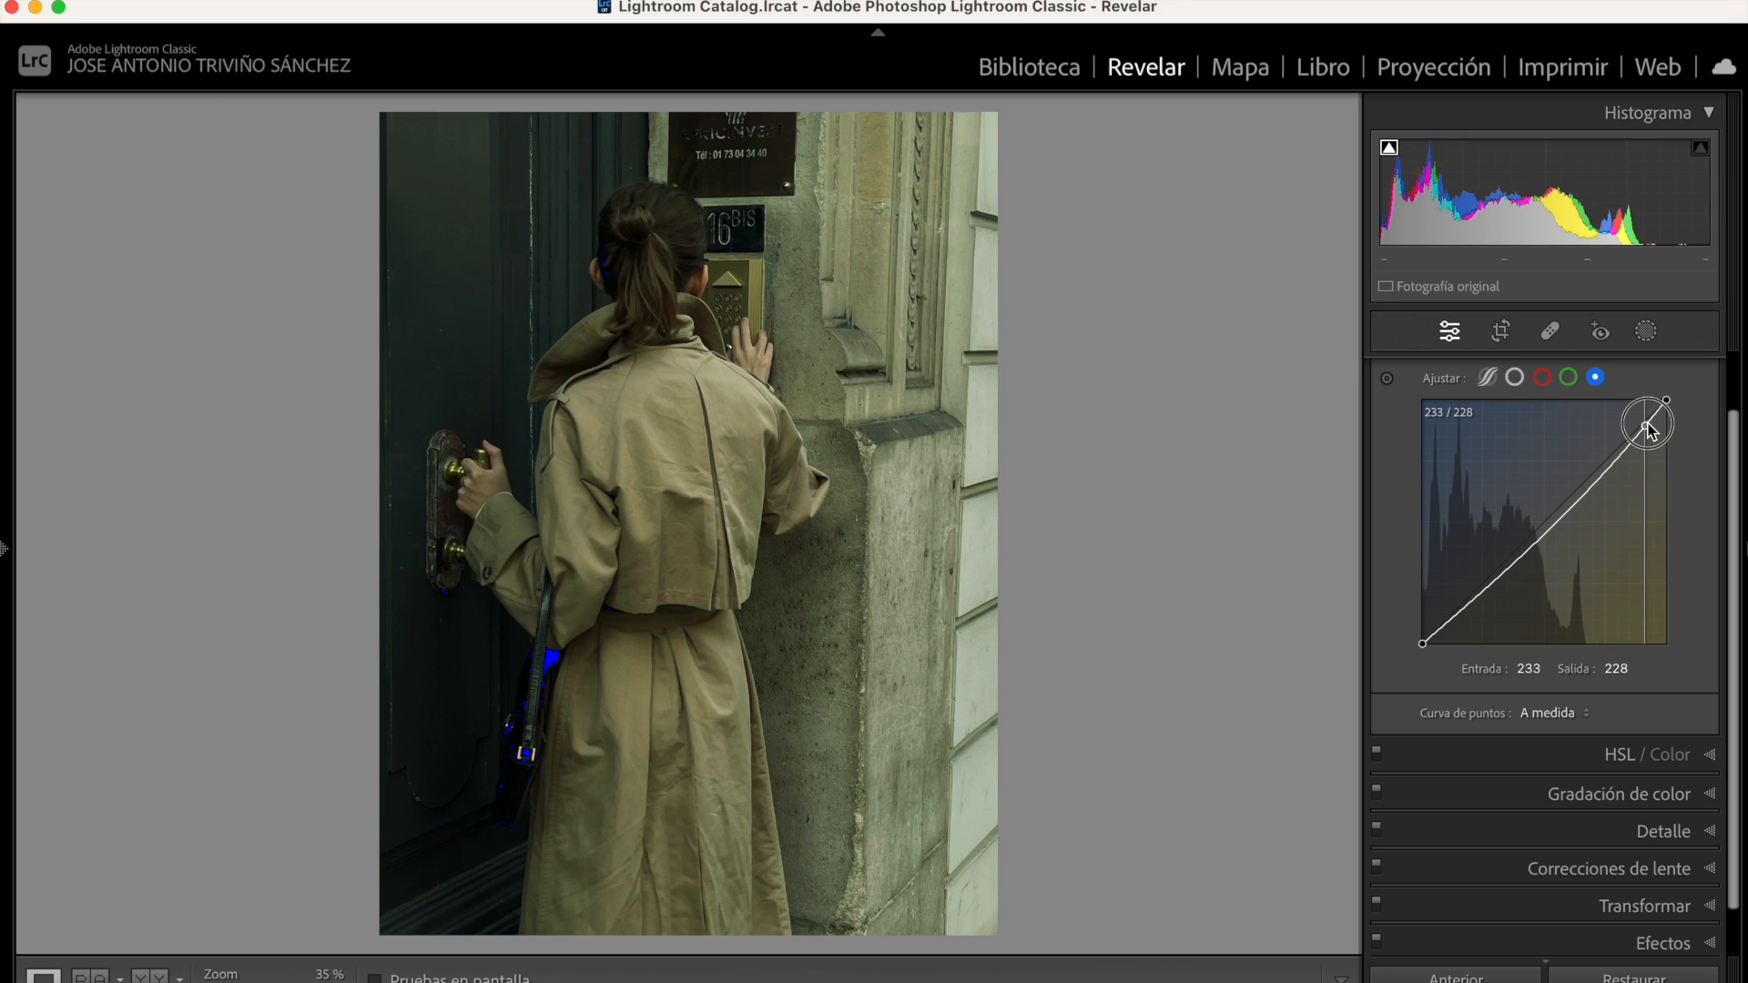
left_click_drag(1646, 425, 1630, 454)
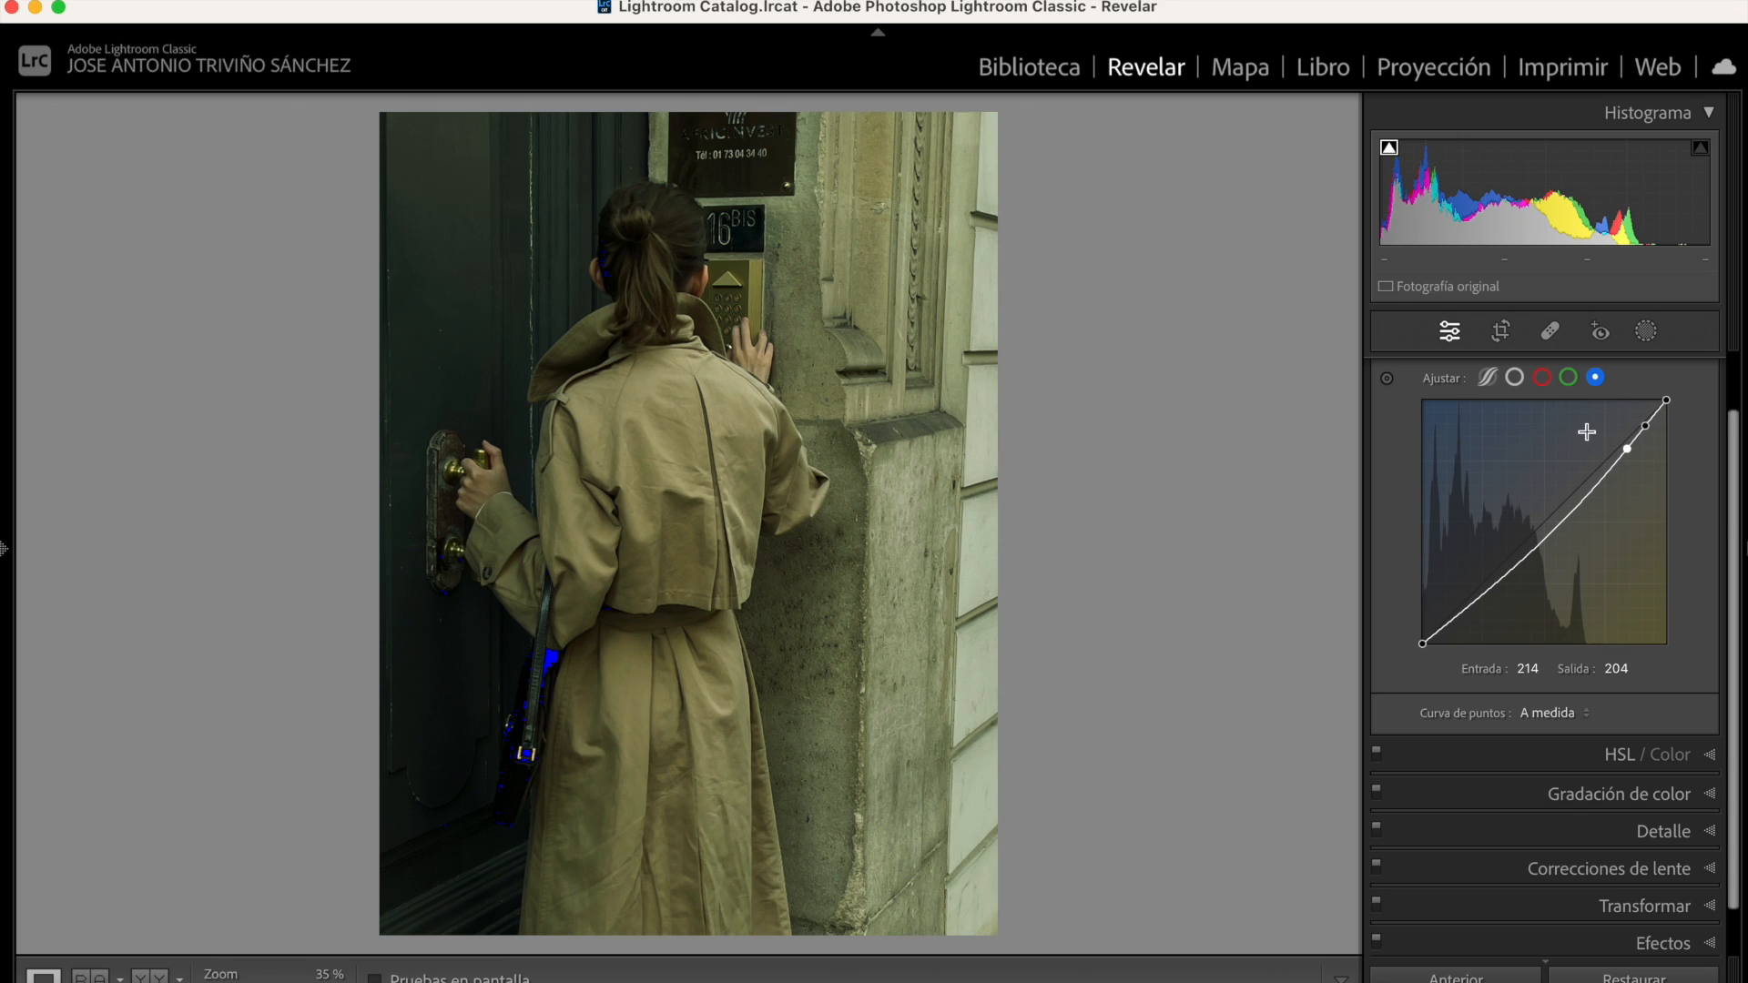
Add a midtone point to the green channel curve and lower it to 135/124
left_click(1568, 379)
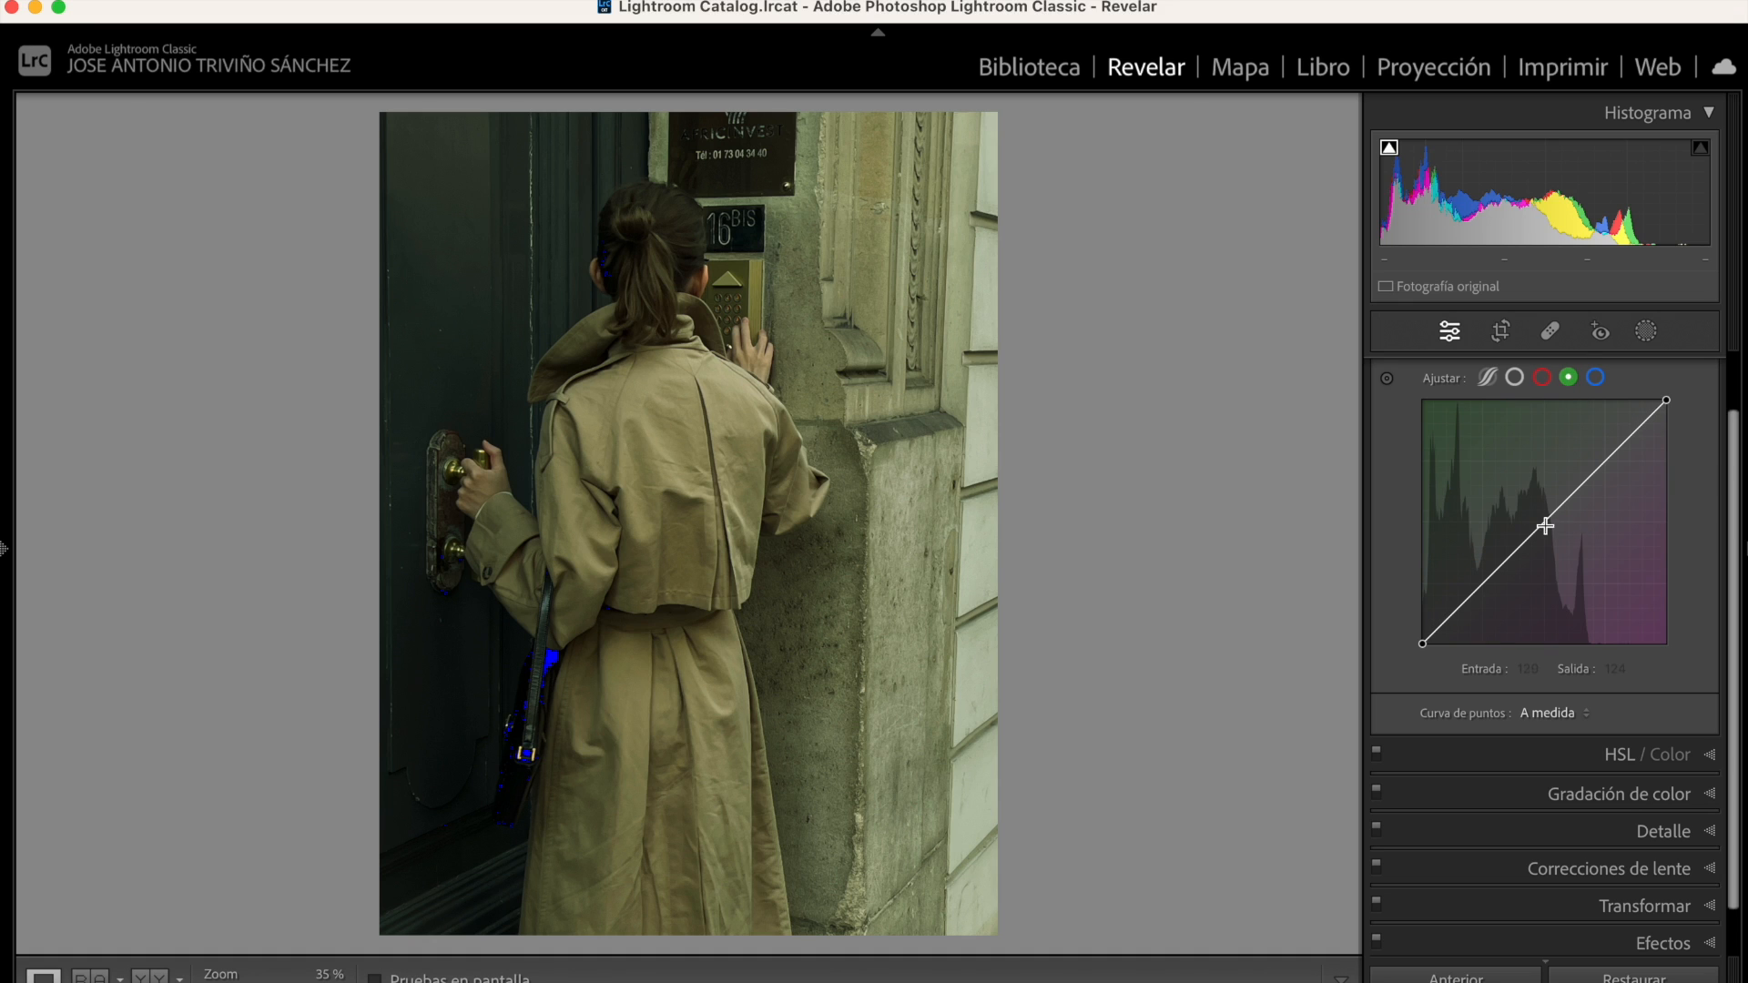
left_click_drag(1550, 520, 1553, 529)
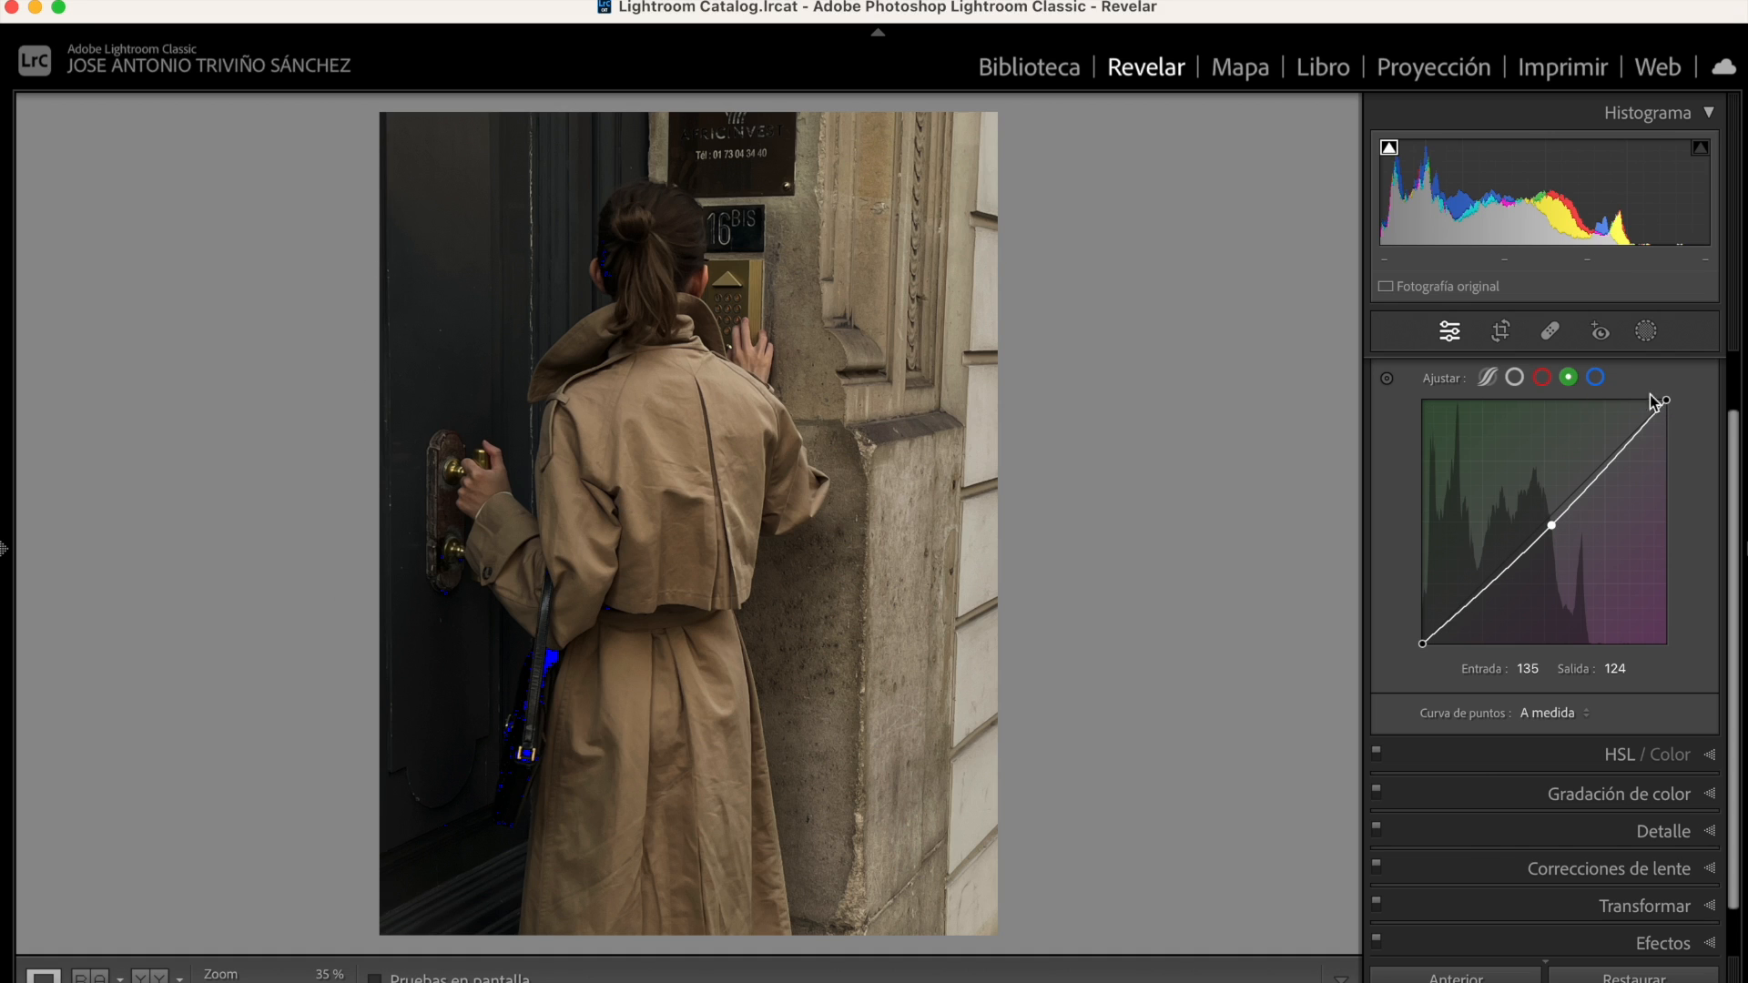
Raise the shadows of the blue channel curve with points at 25/31 and 53/63
left_click(1595, 377)
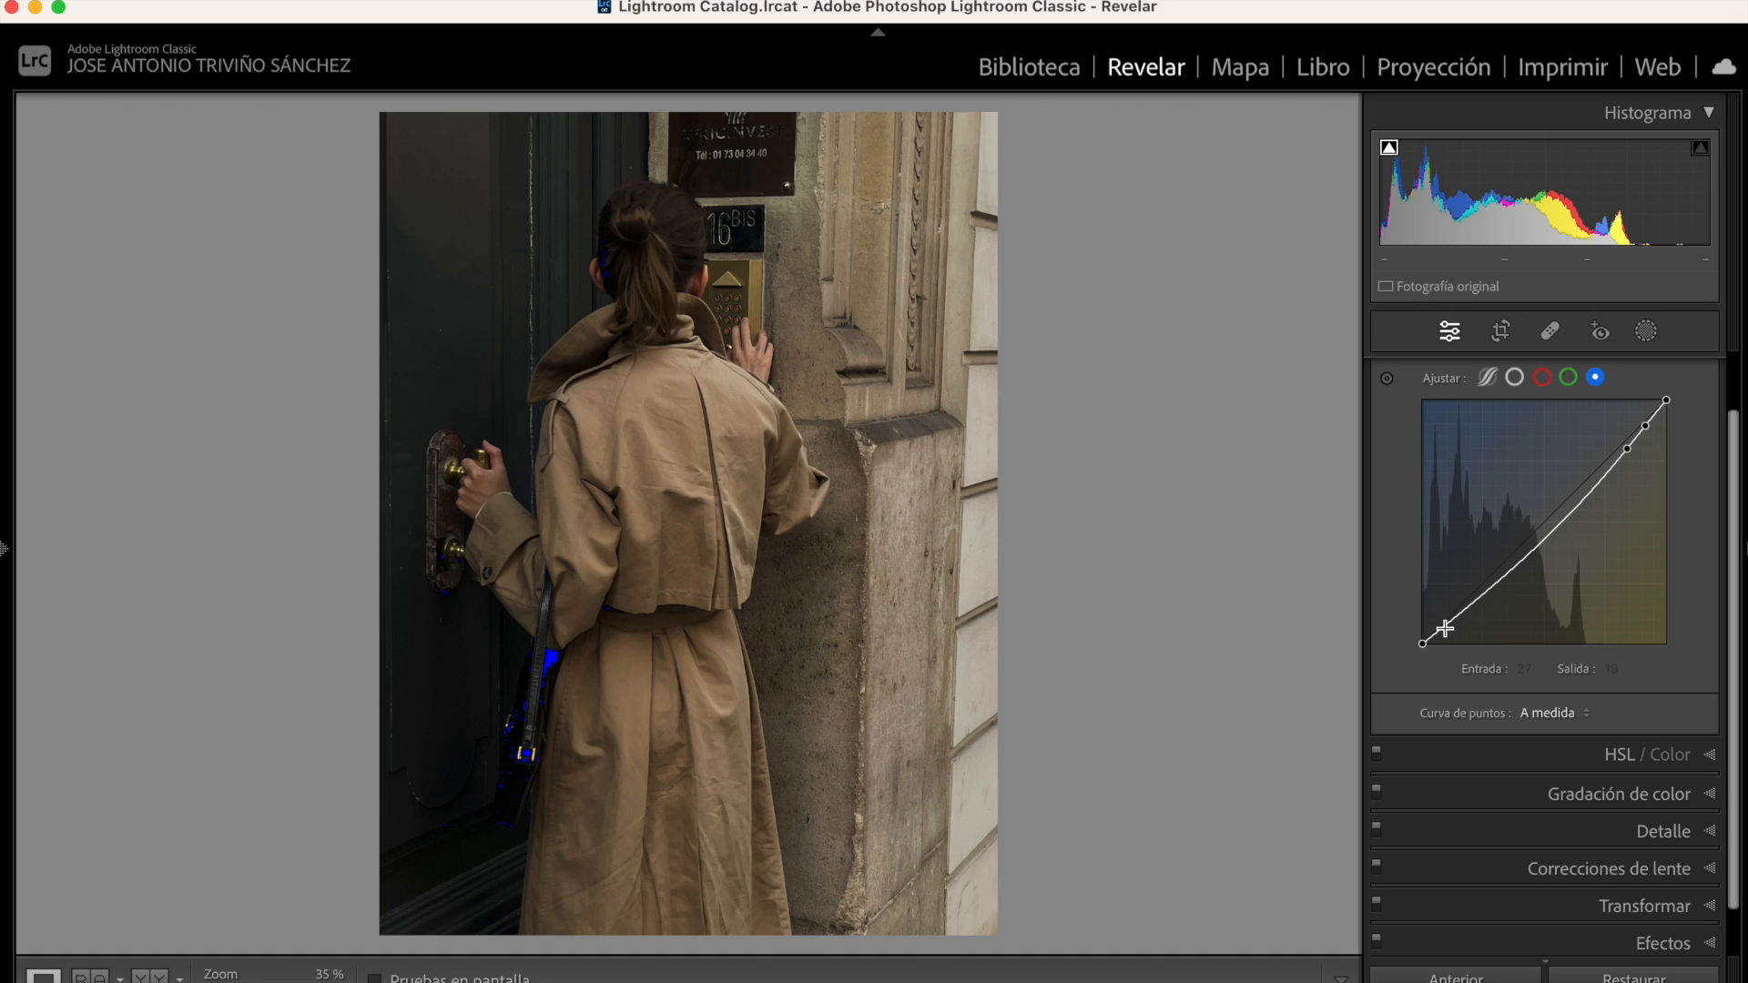
left_click_drag(1444, 628, 1446, 614)
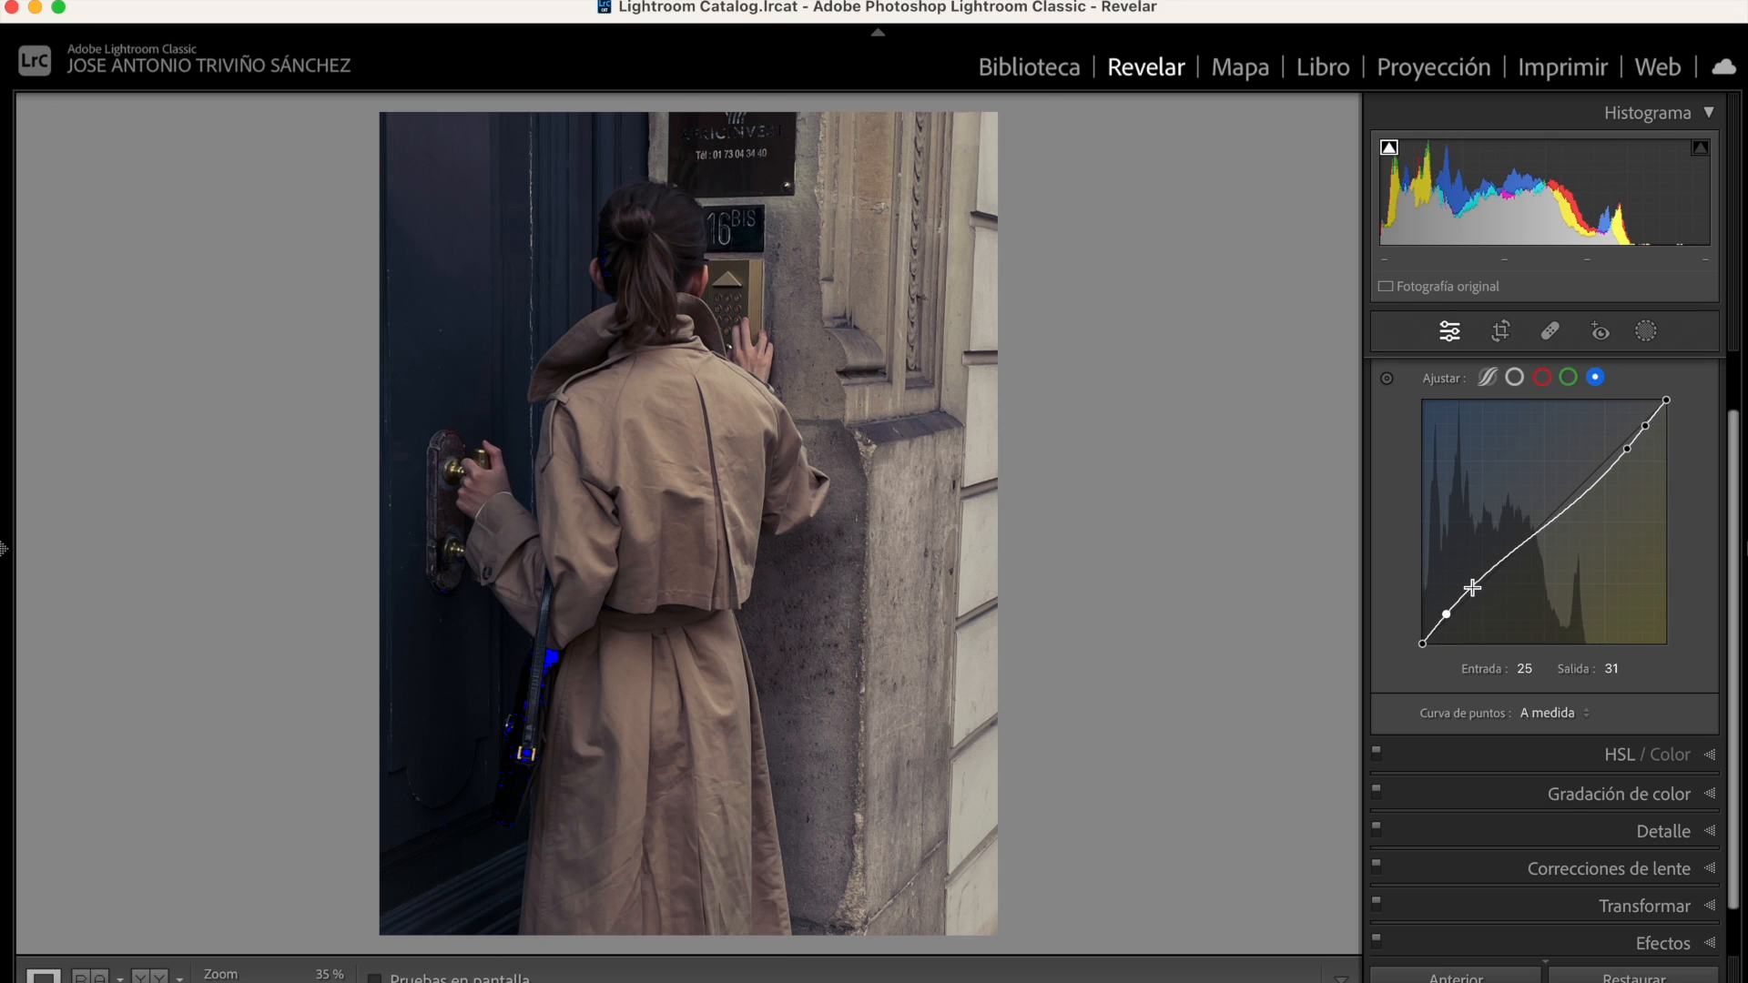
left_click(1473, 587)
left_click_drag(1474, 586, 1473, 585)
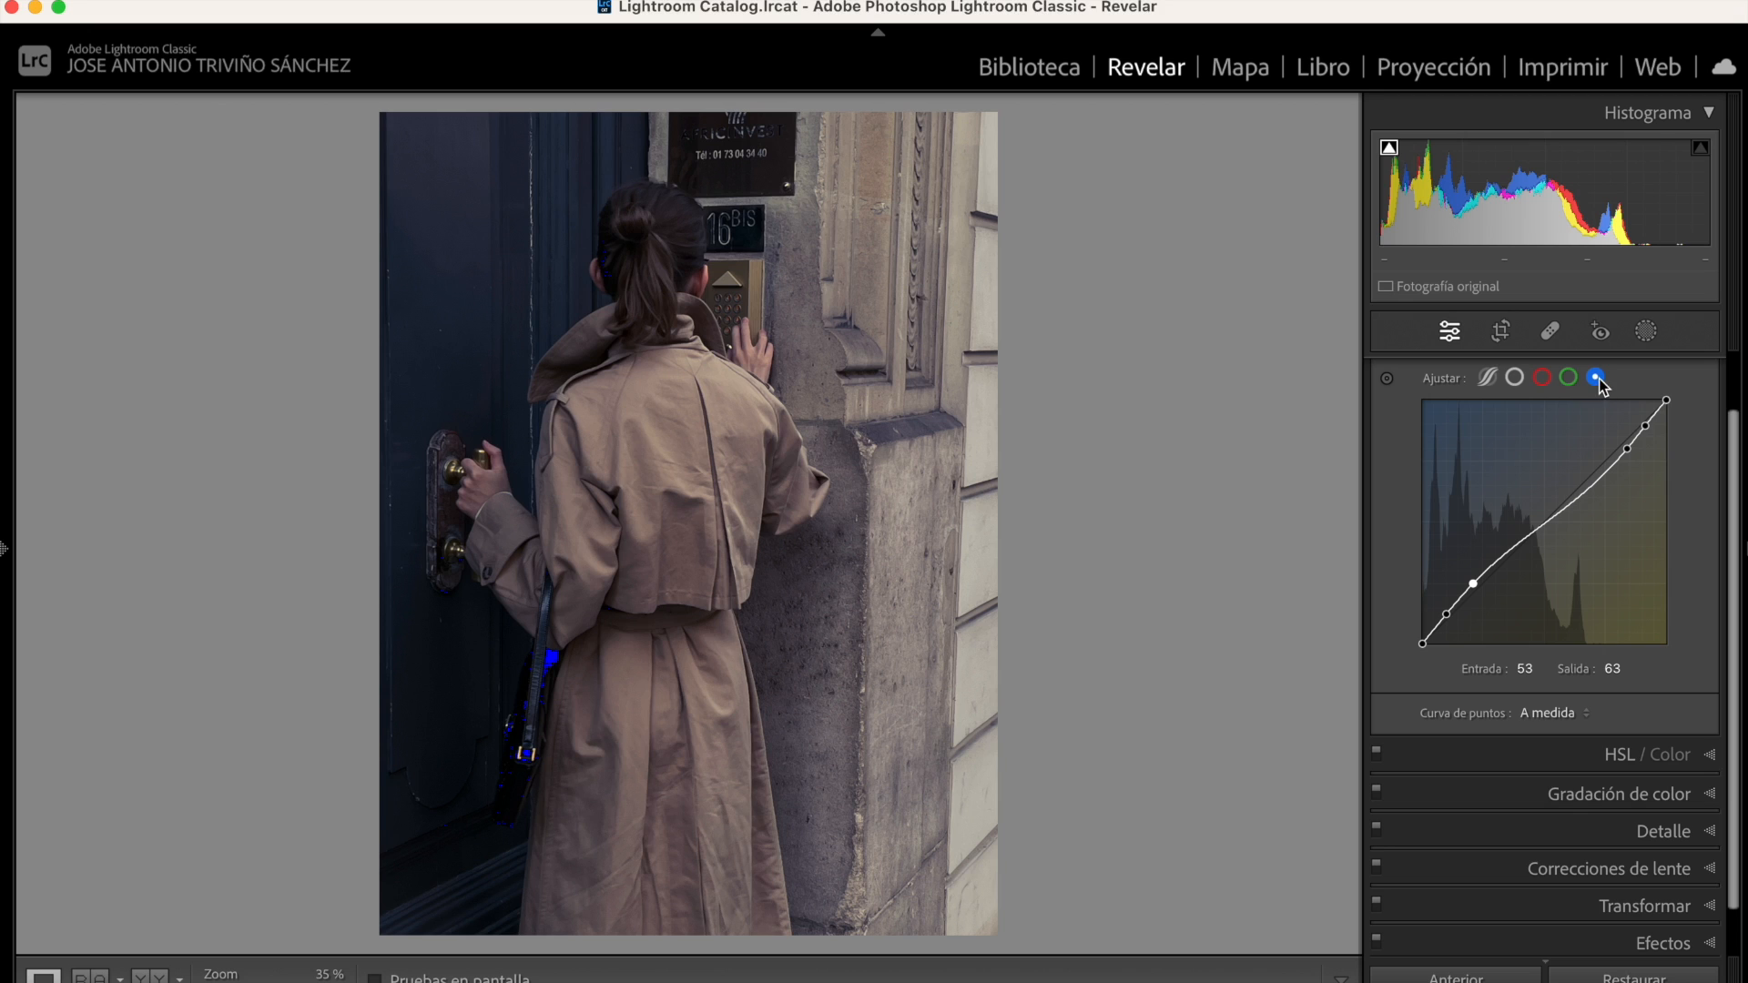
Add a midtone point at 126/130 to the blue channel curve and compare the trench coat photo before and after
left_click(1647, 426)
left_click(1542, 526)
left_click_drag(1544, 530, 1546, 527)
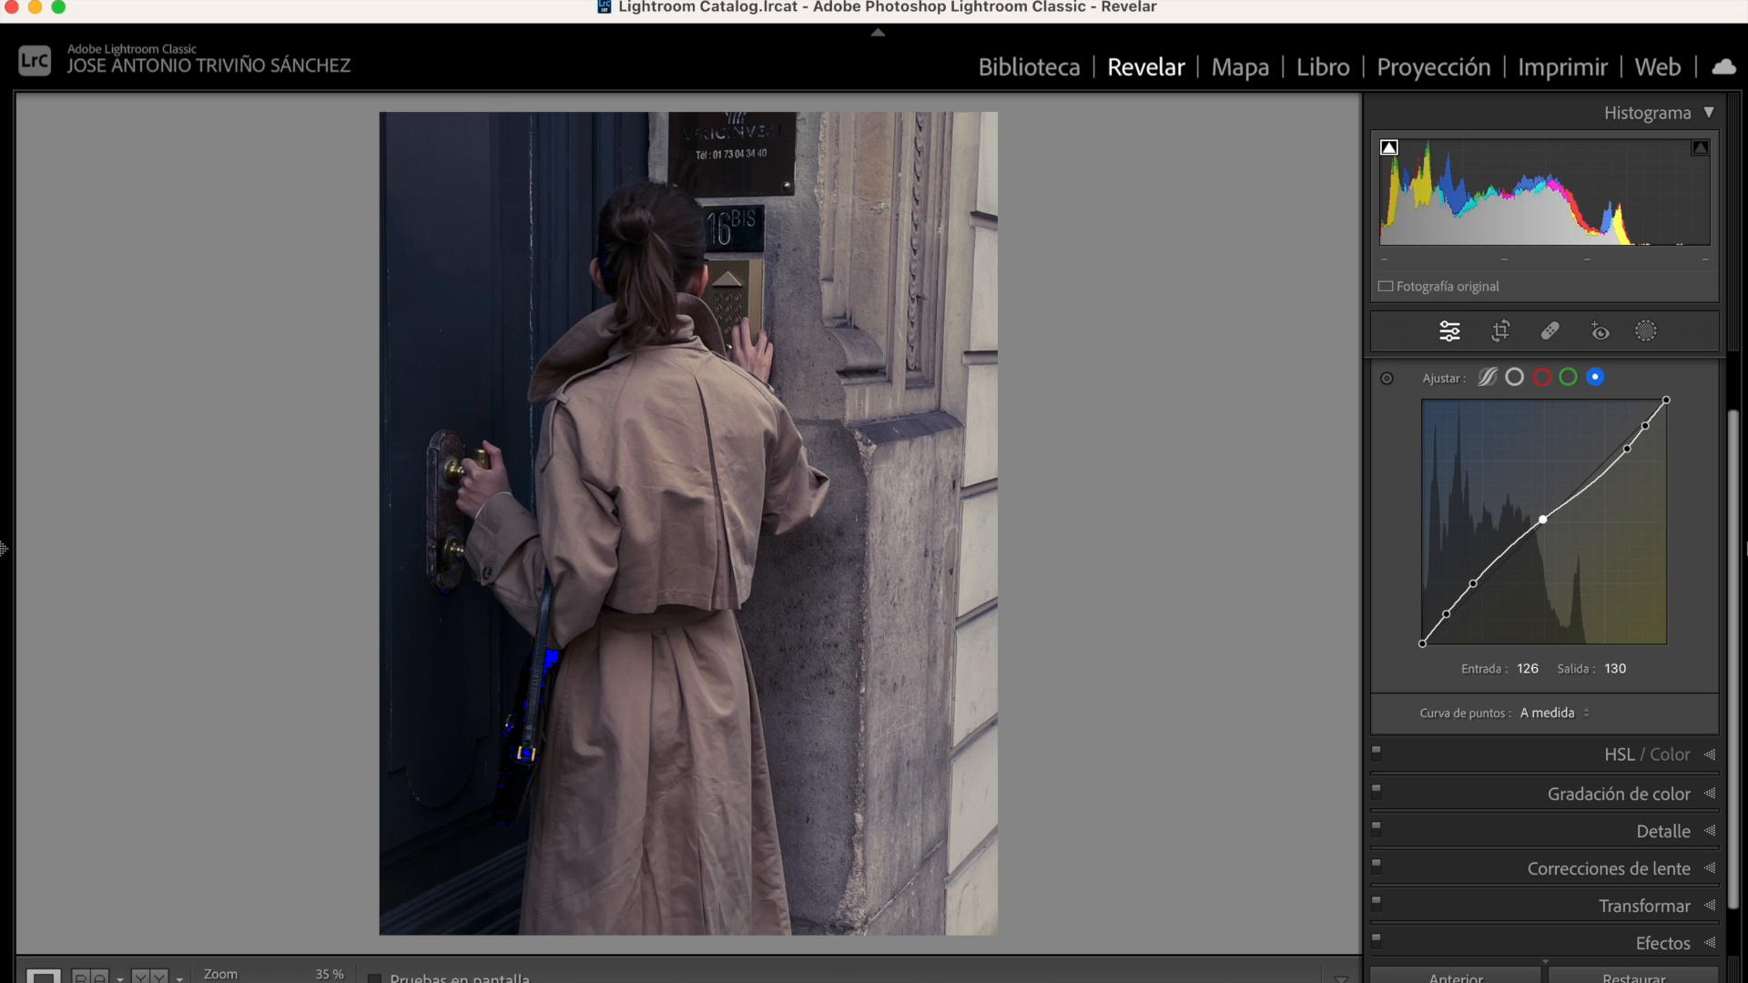
key("y")
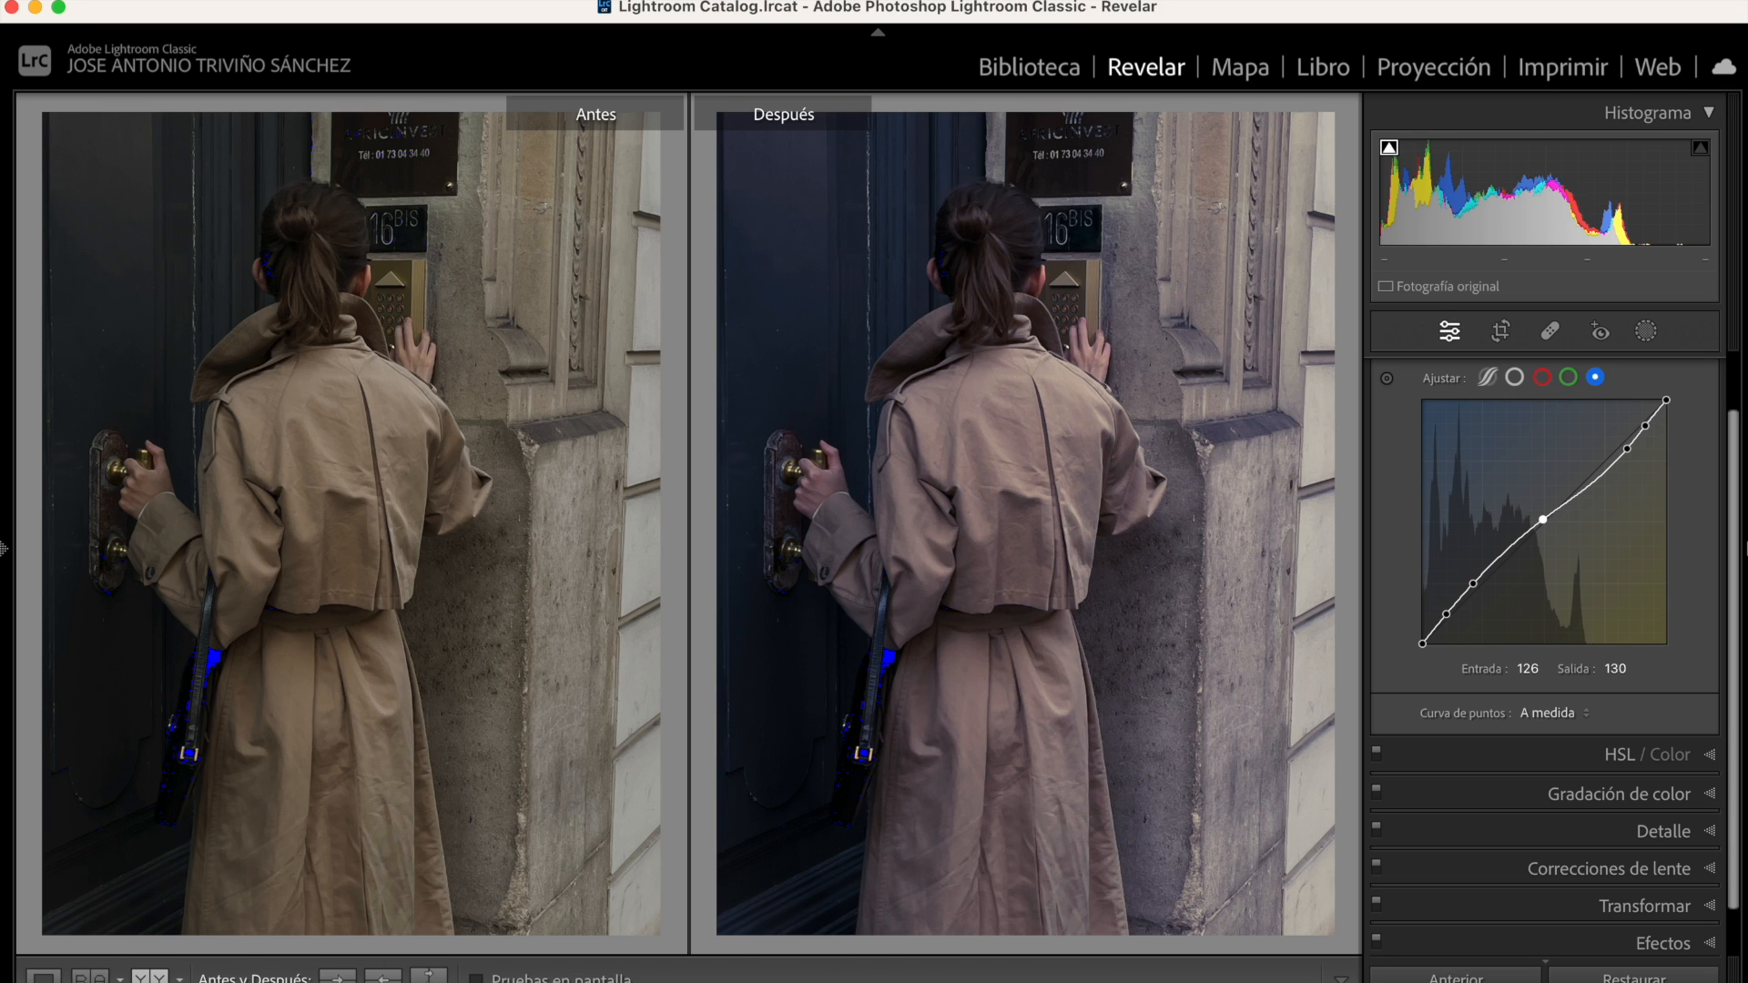
key("y")
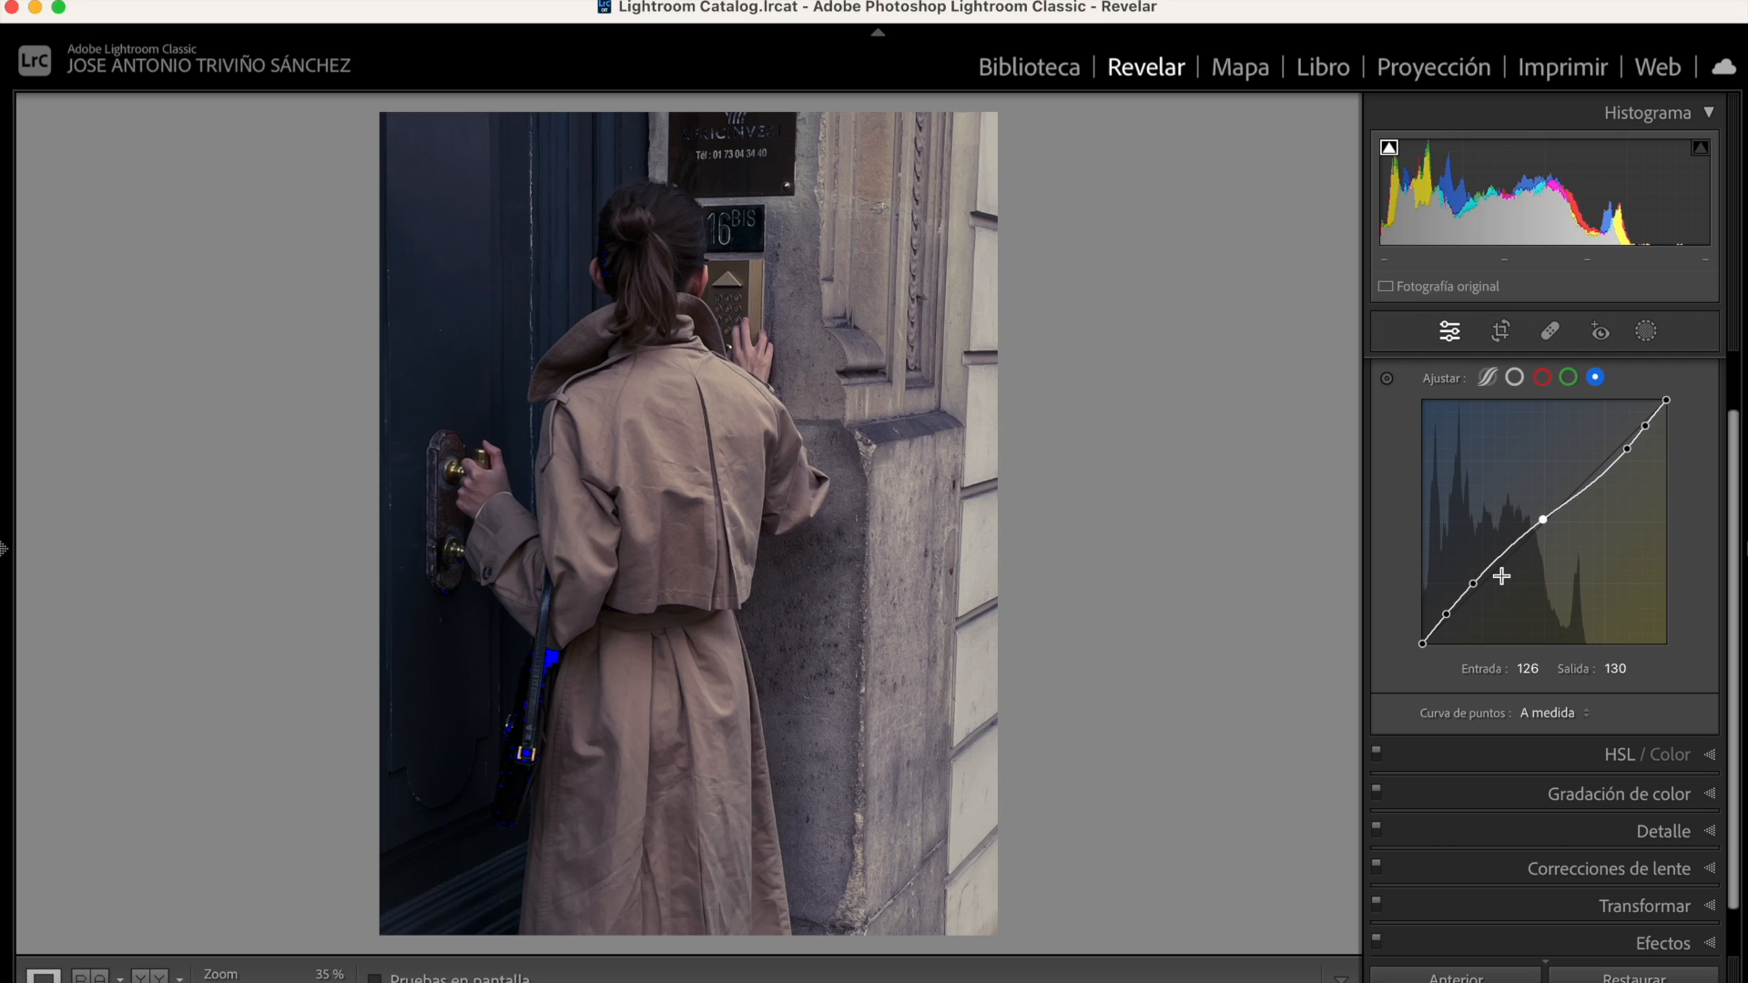
Lift the black point of the blue channel curve with the targeted adjustment tool on the handbag's dark area
left_click(1389, 382)
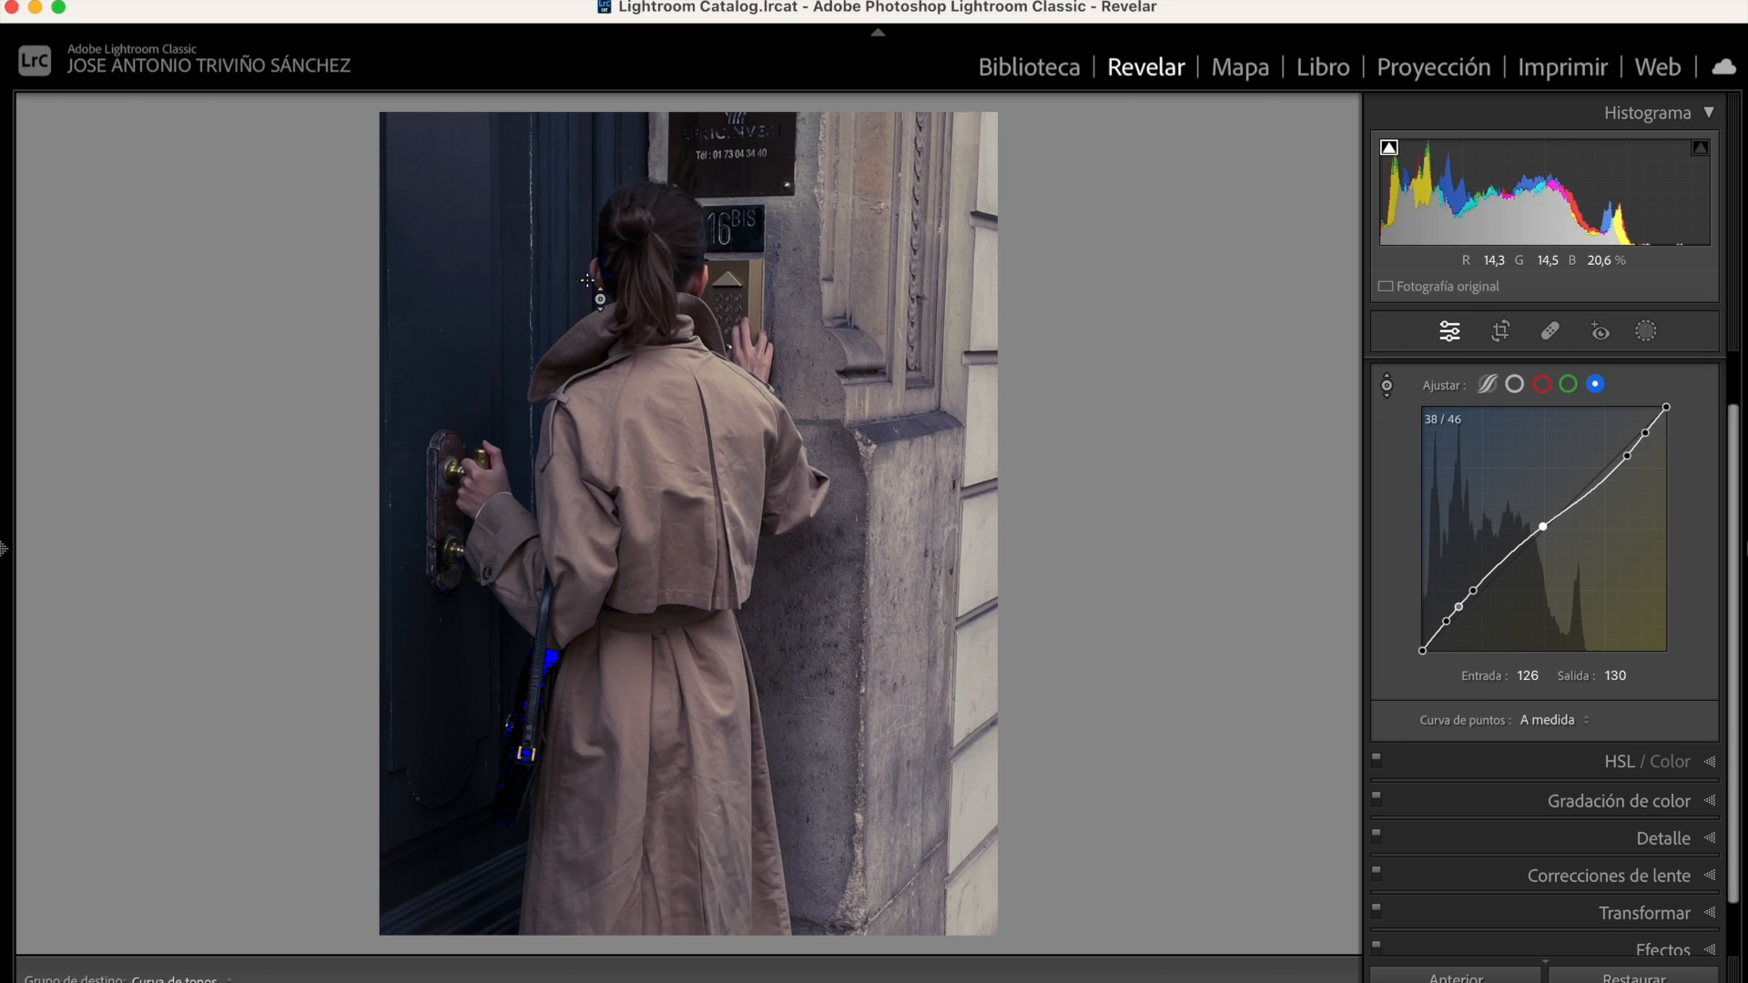
left_click_drag(524, 785, 524, 771)
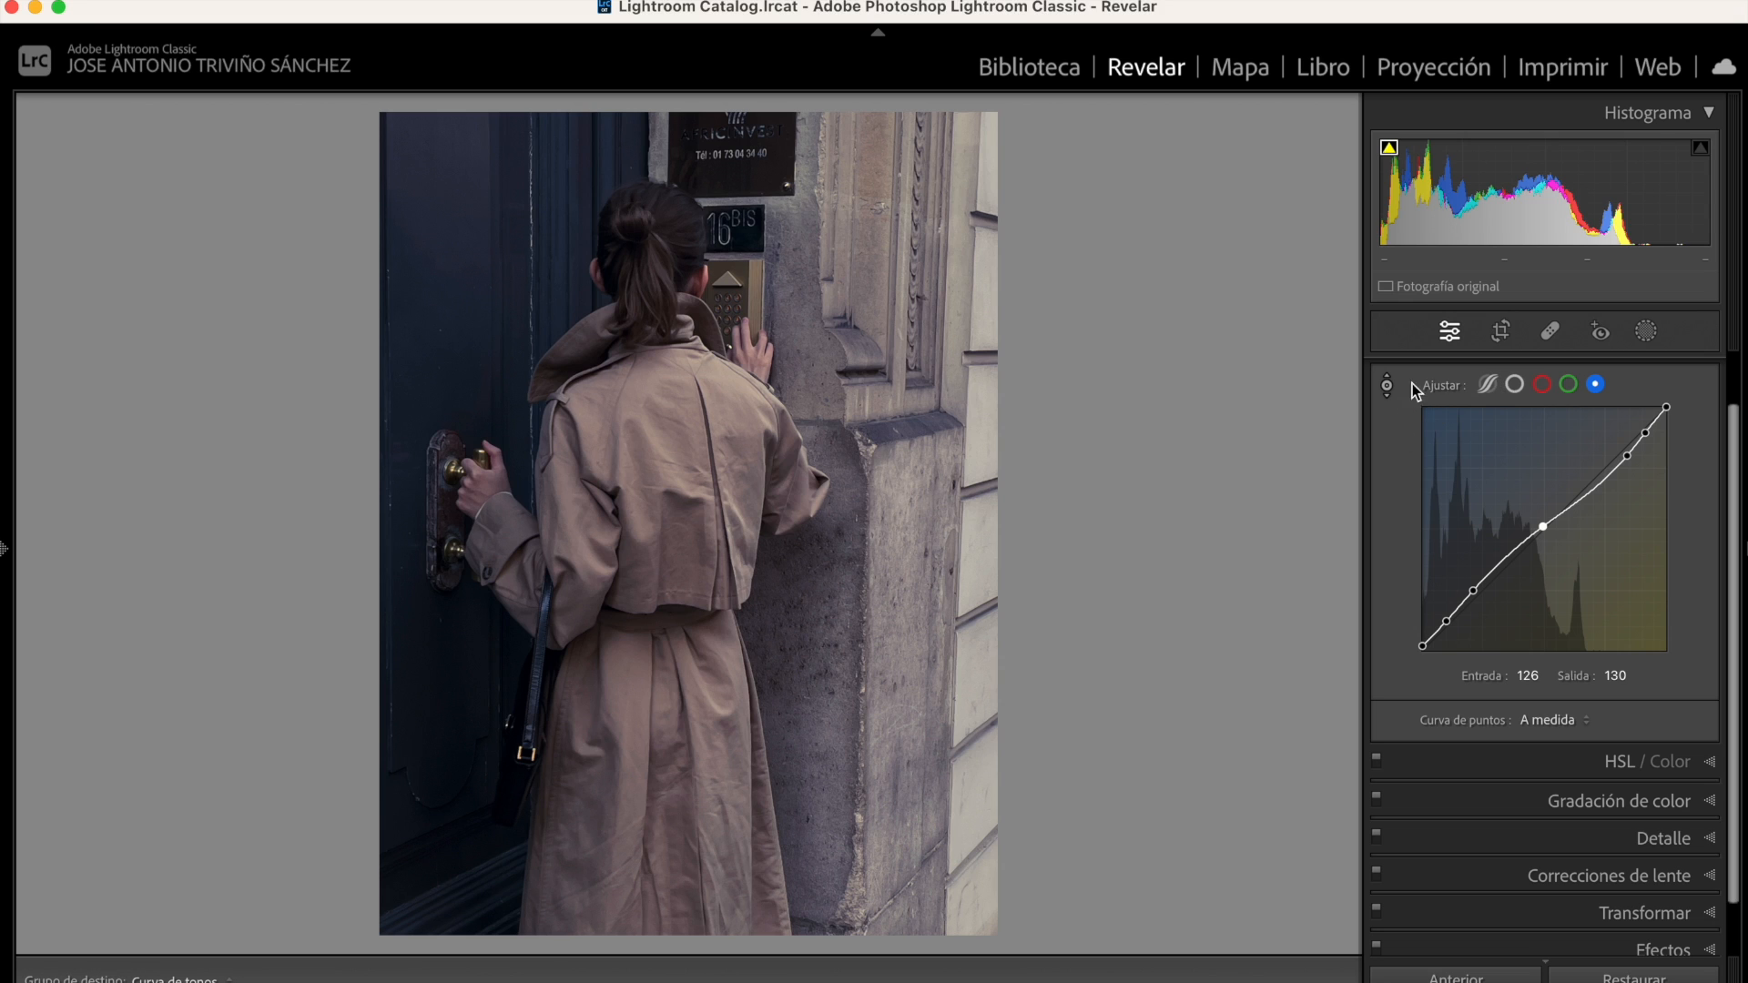
Review the parametric, point, red, green and blue channel curves, and compare the trench coat photo before and after
left_click(1493, 384)
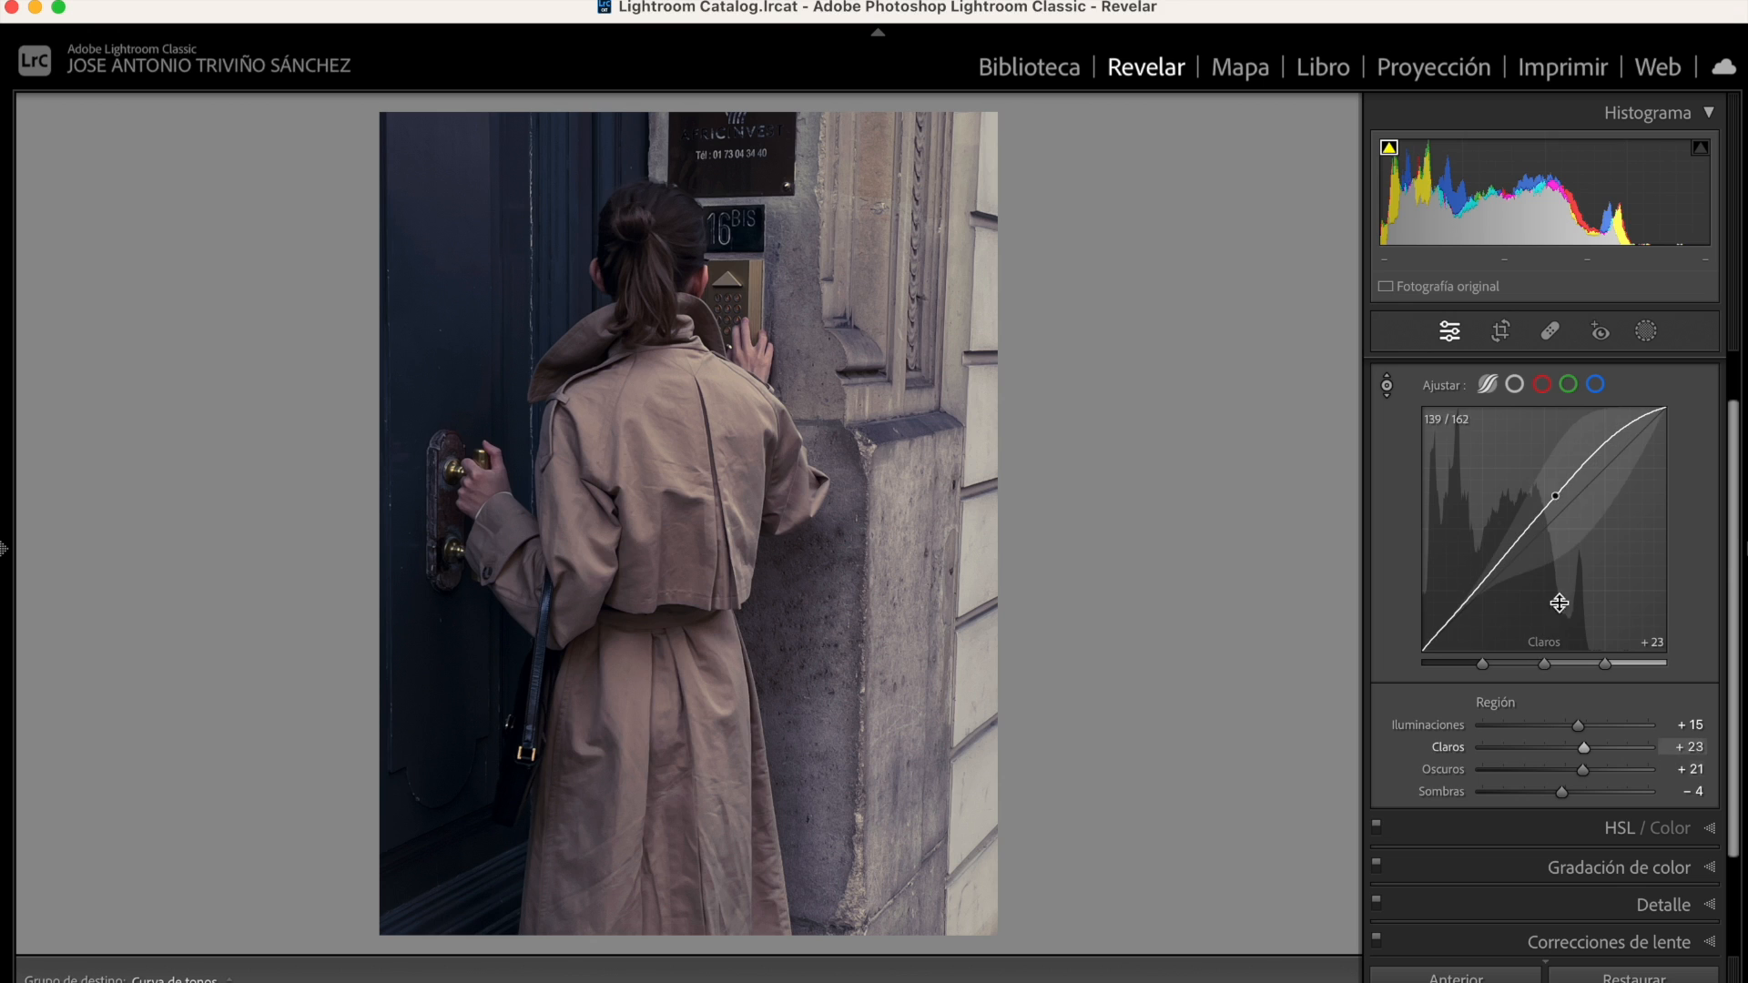
left_click(1514, 384)
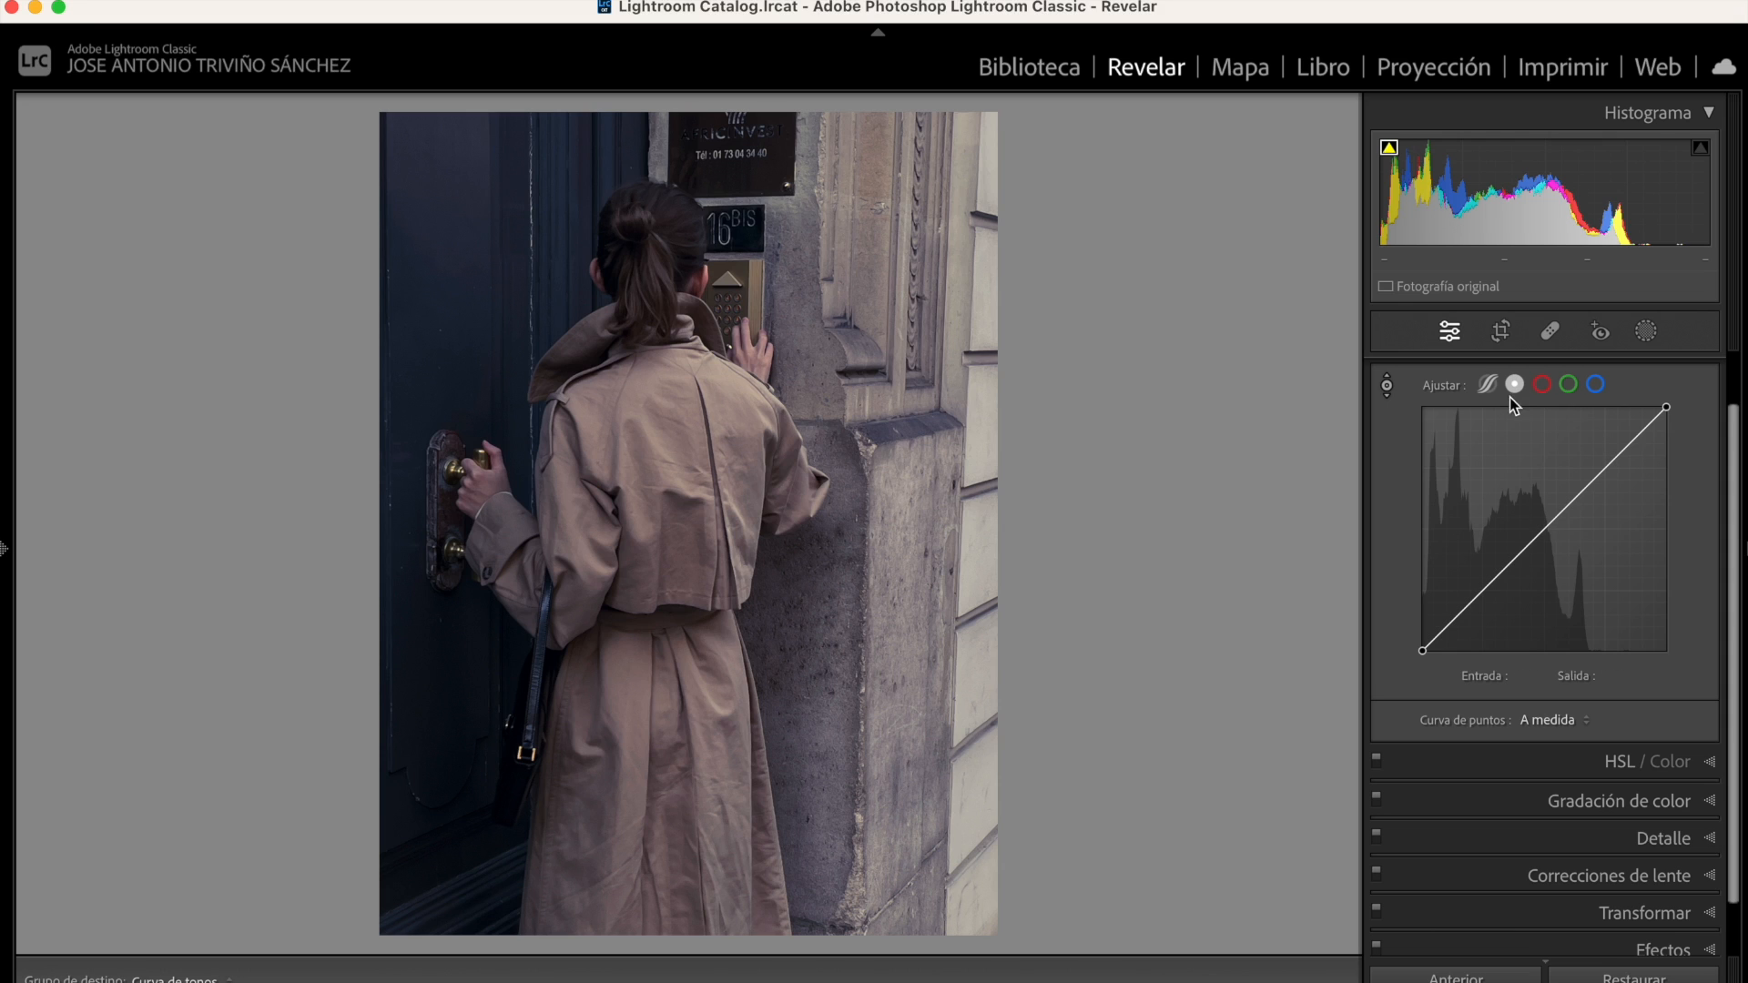
left_click(1541, 384)
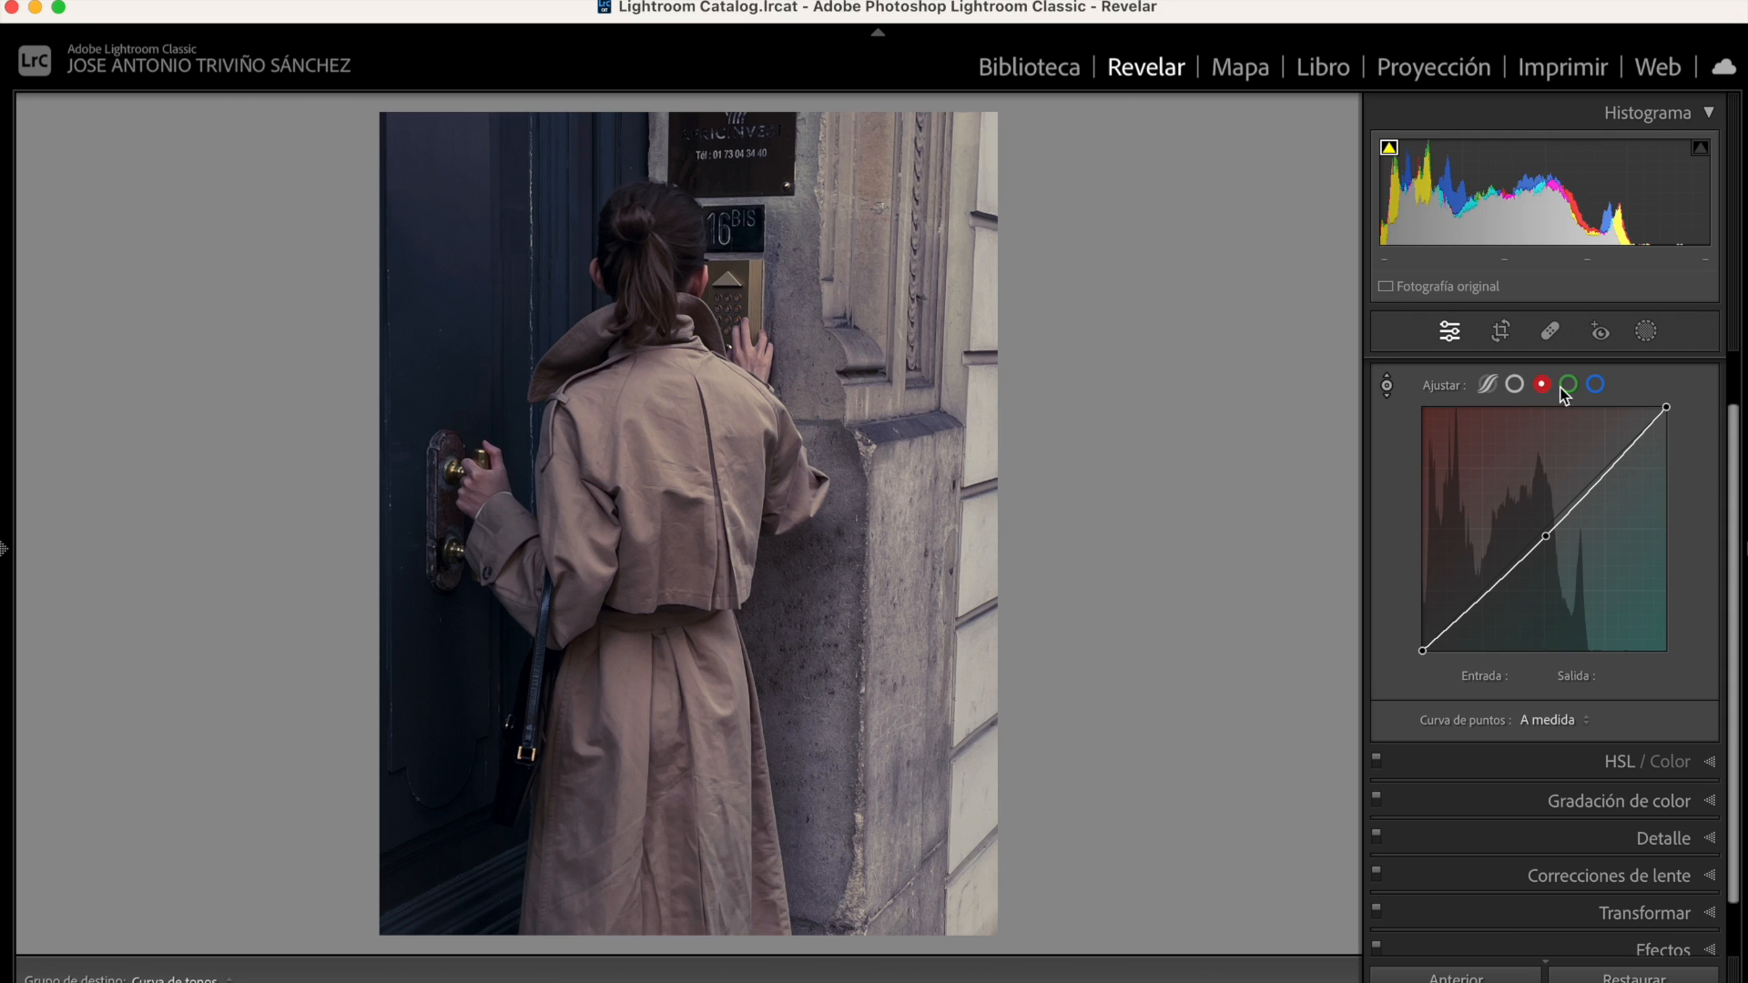
left_click(1568, 386)
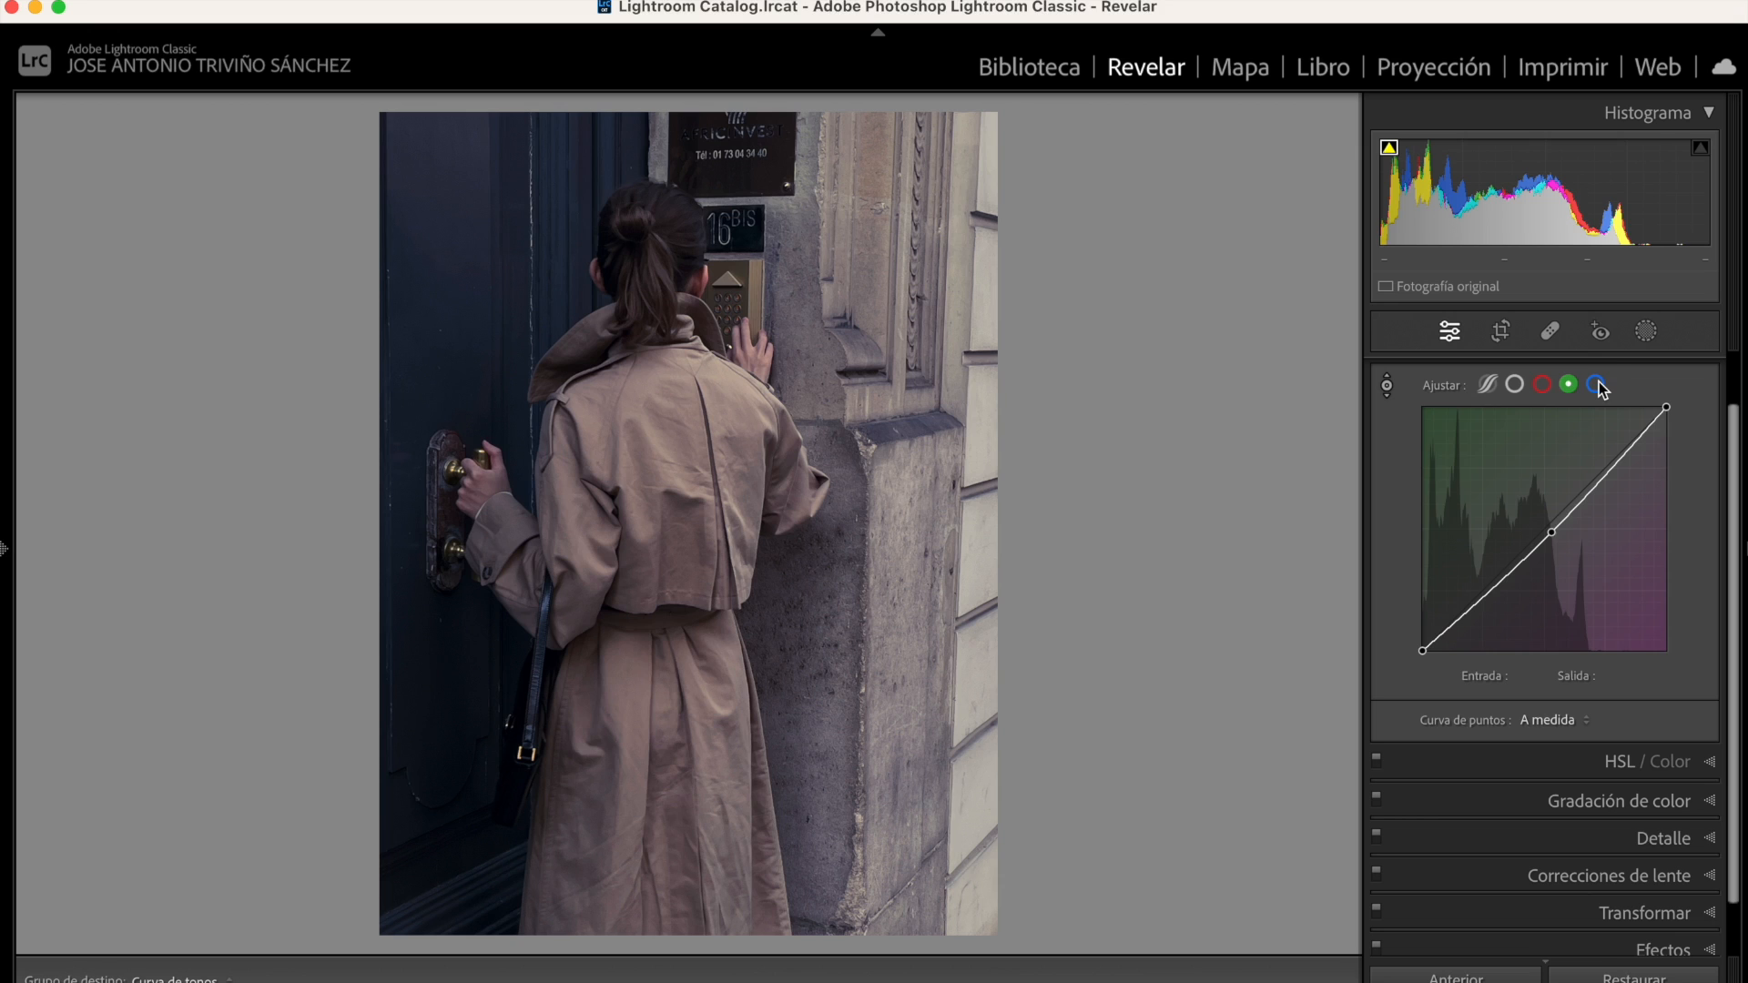
left_click(1597, 385)
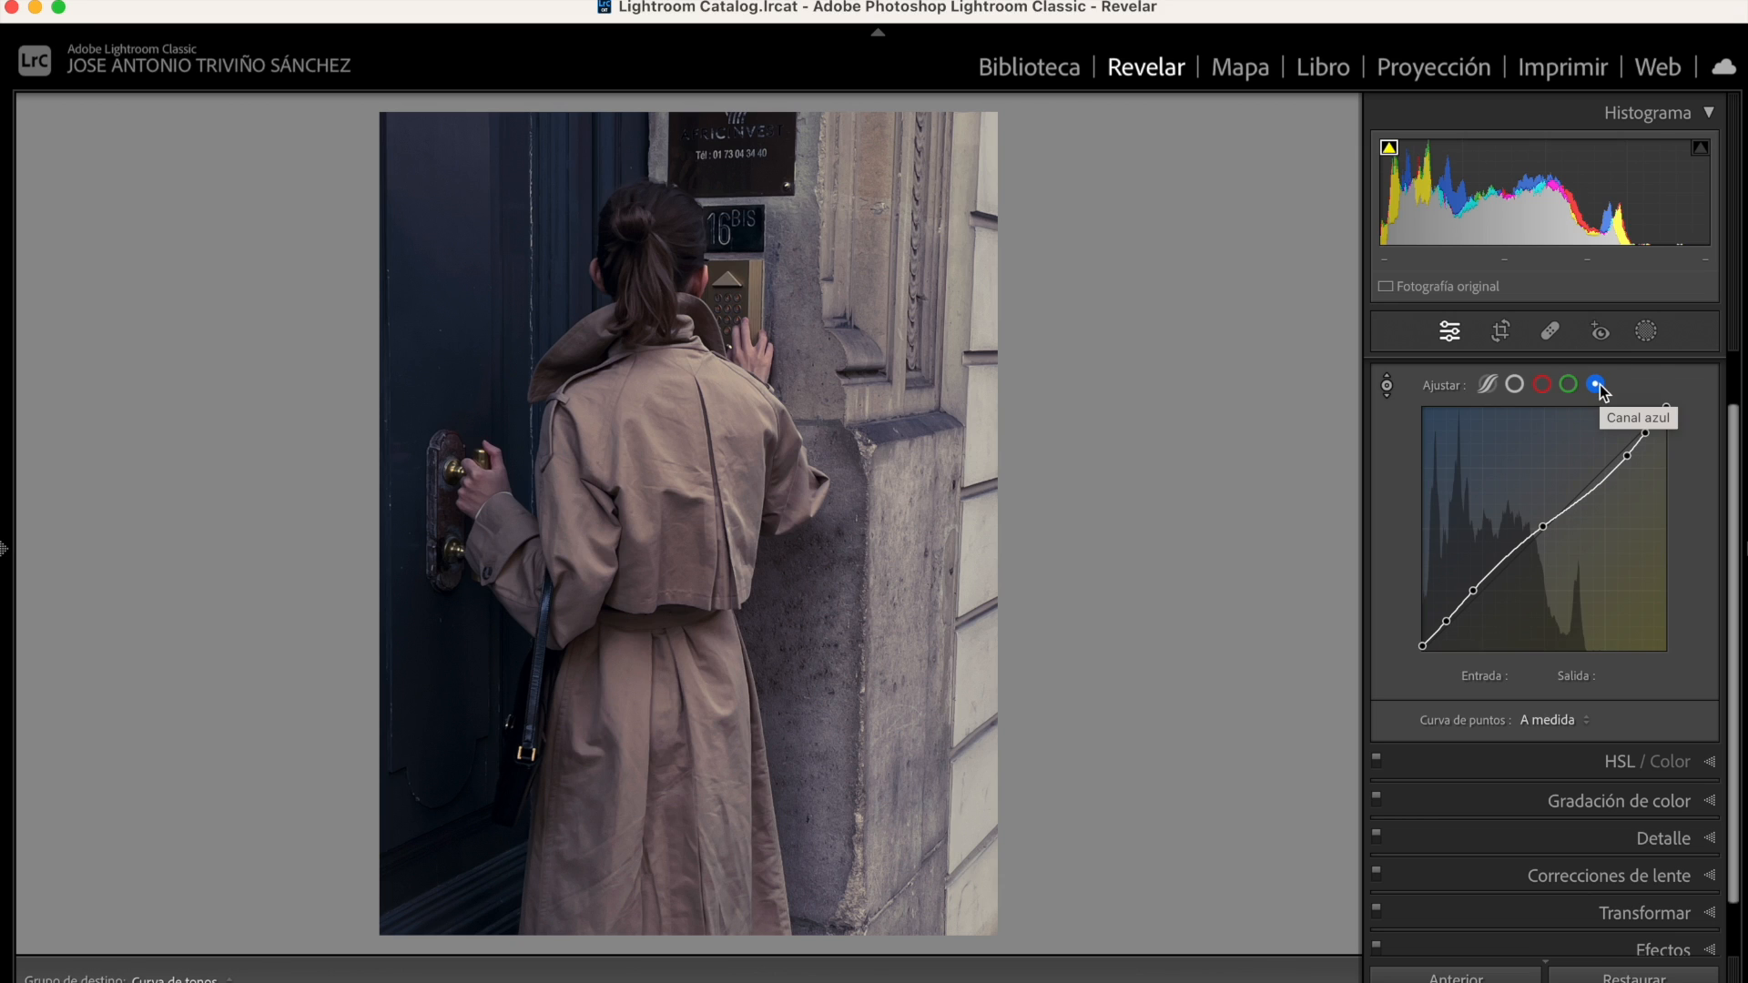
key("y")
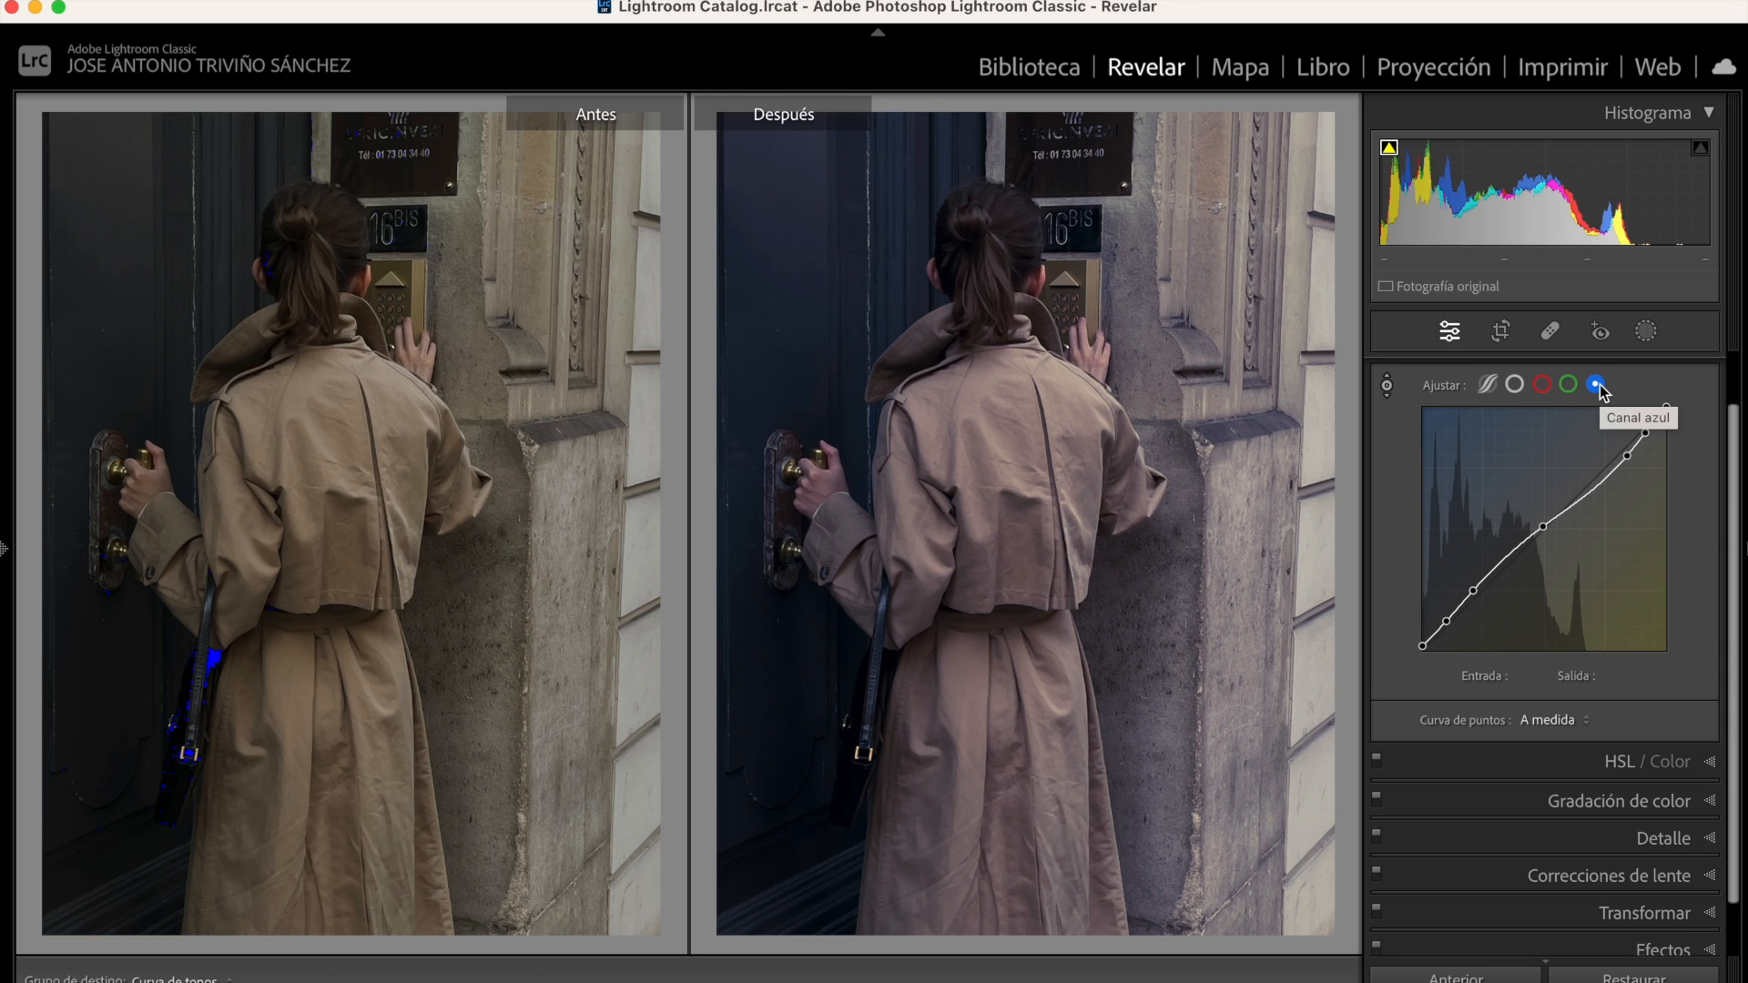
key("y")
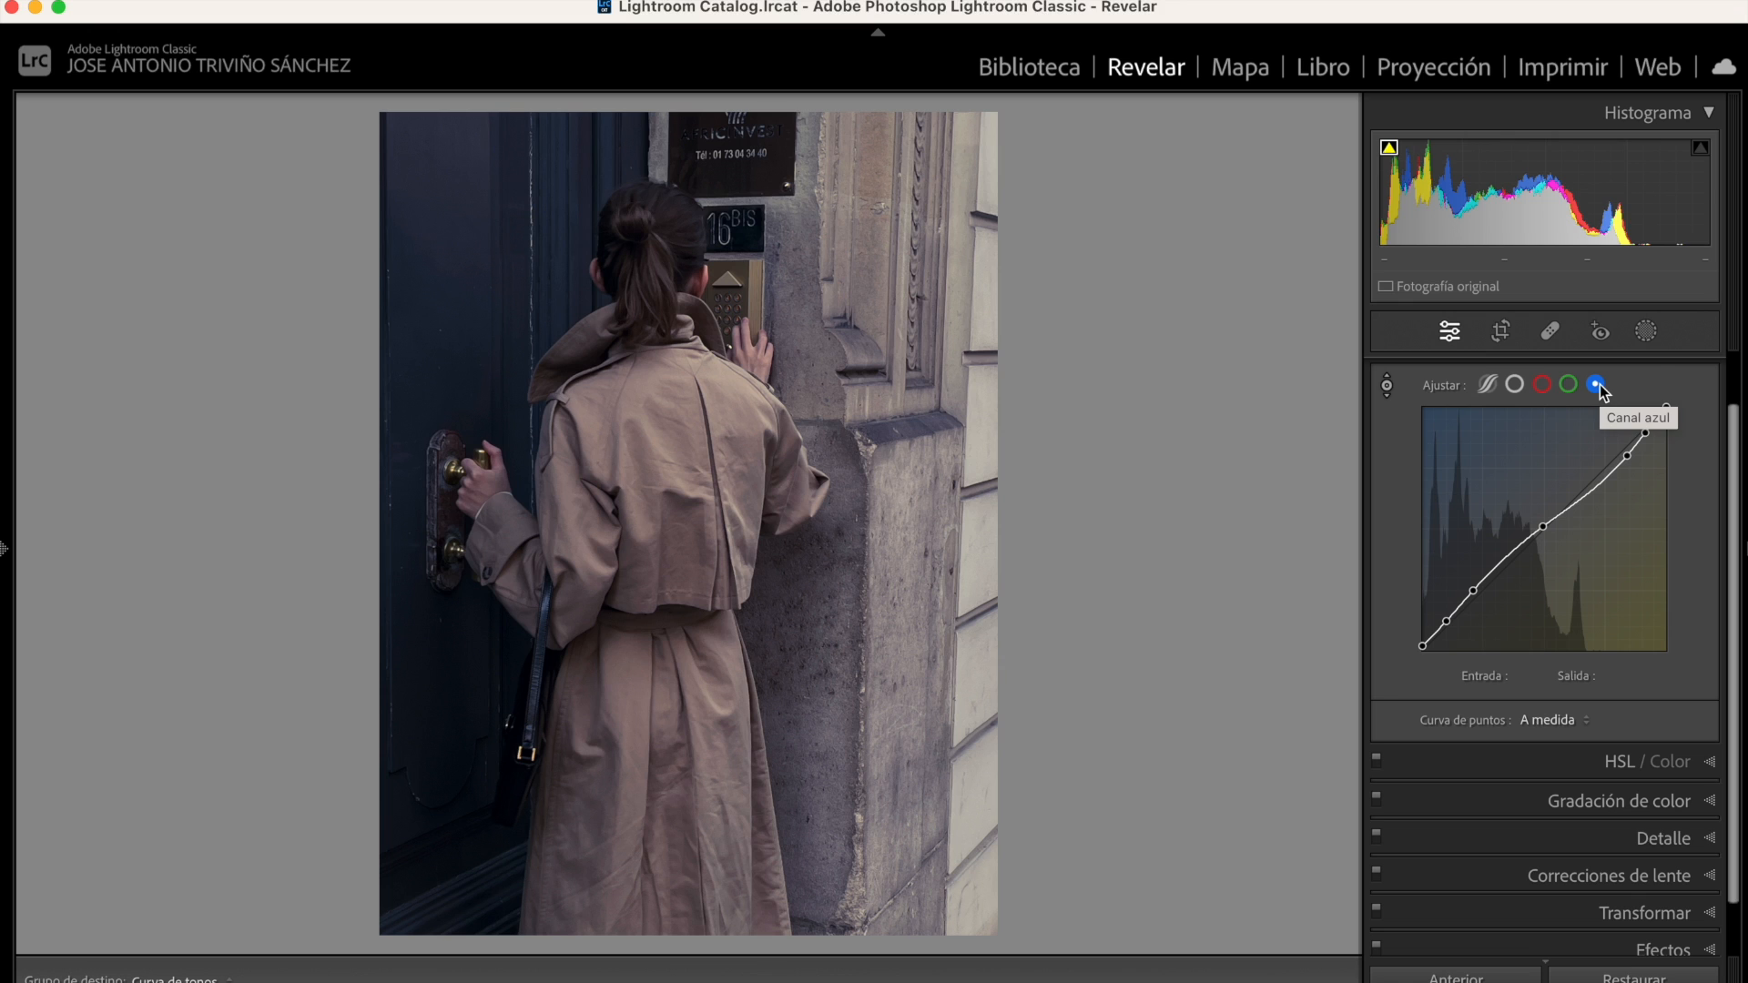
left_click(1487, 384)
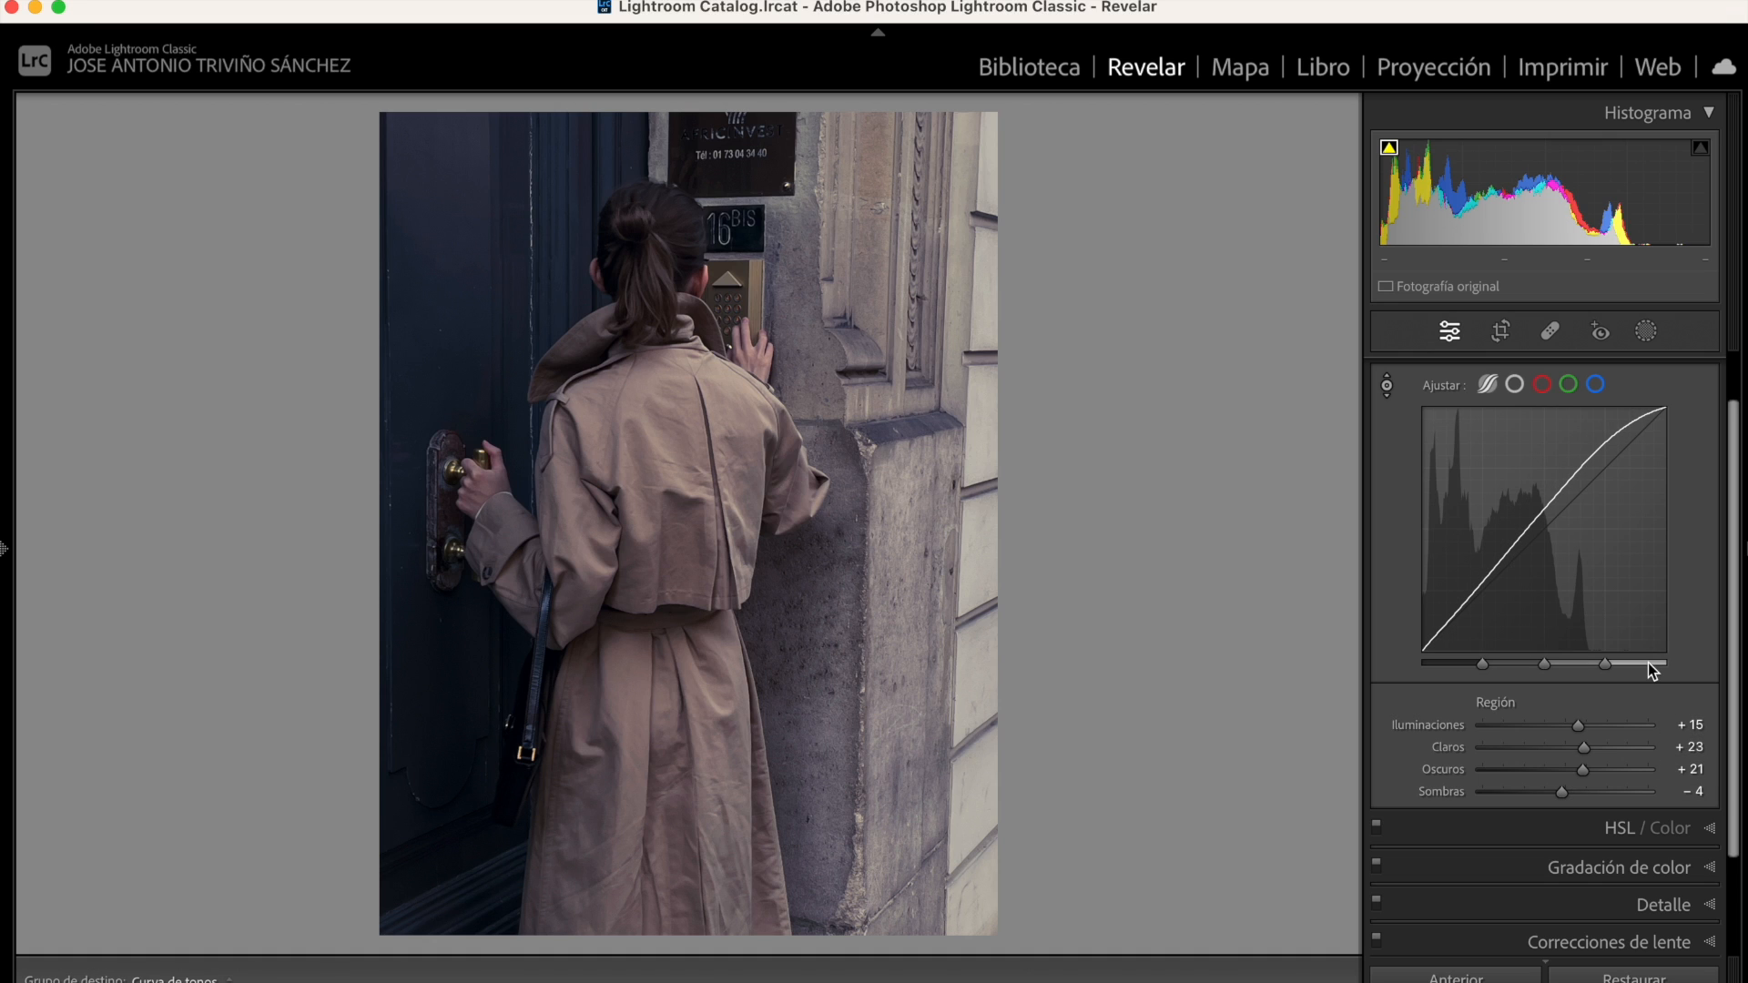
left_click(1541, 384)
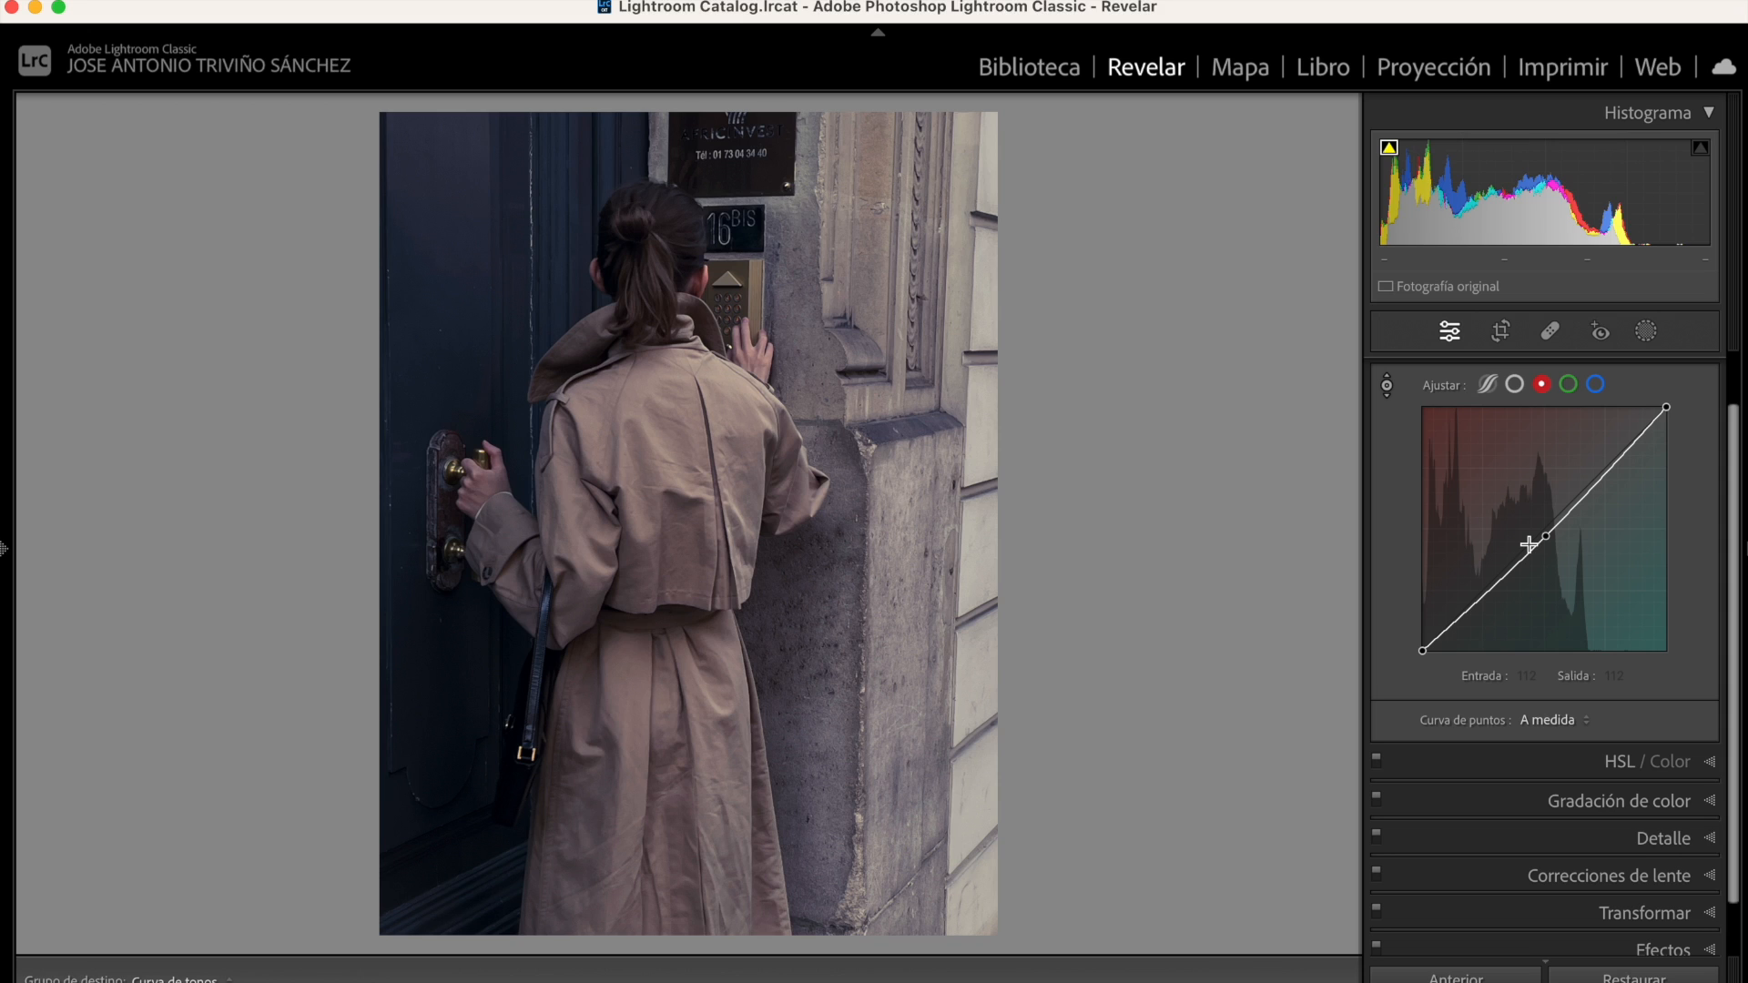
left_click_drag(1739, 598, 1738, 544)
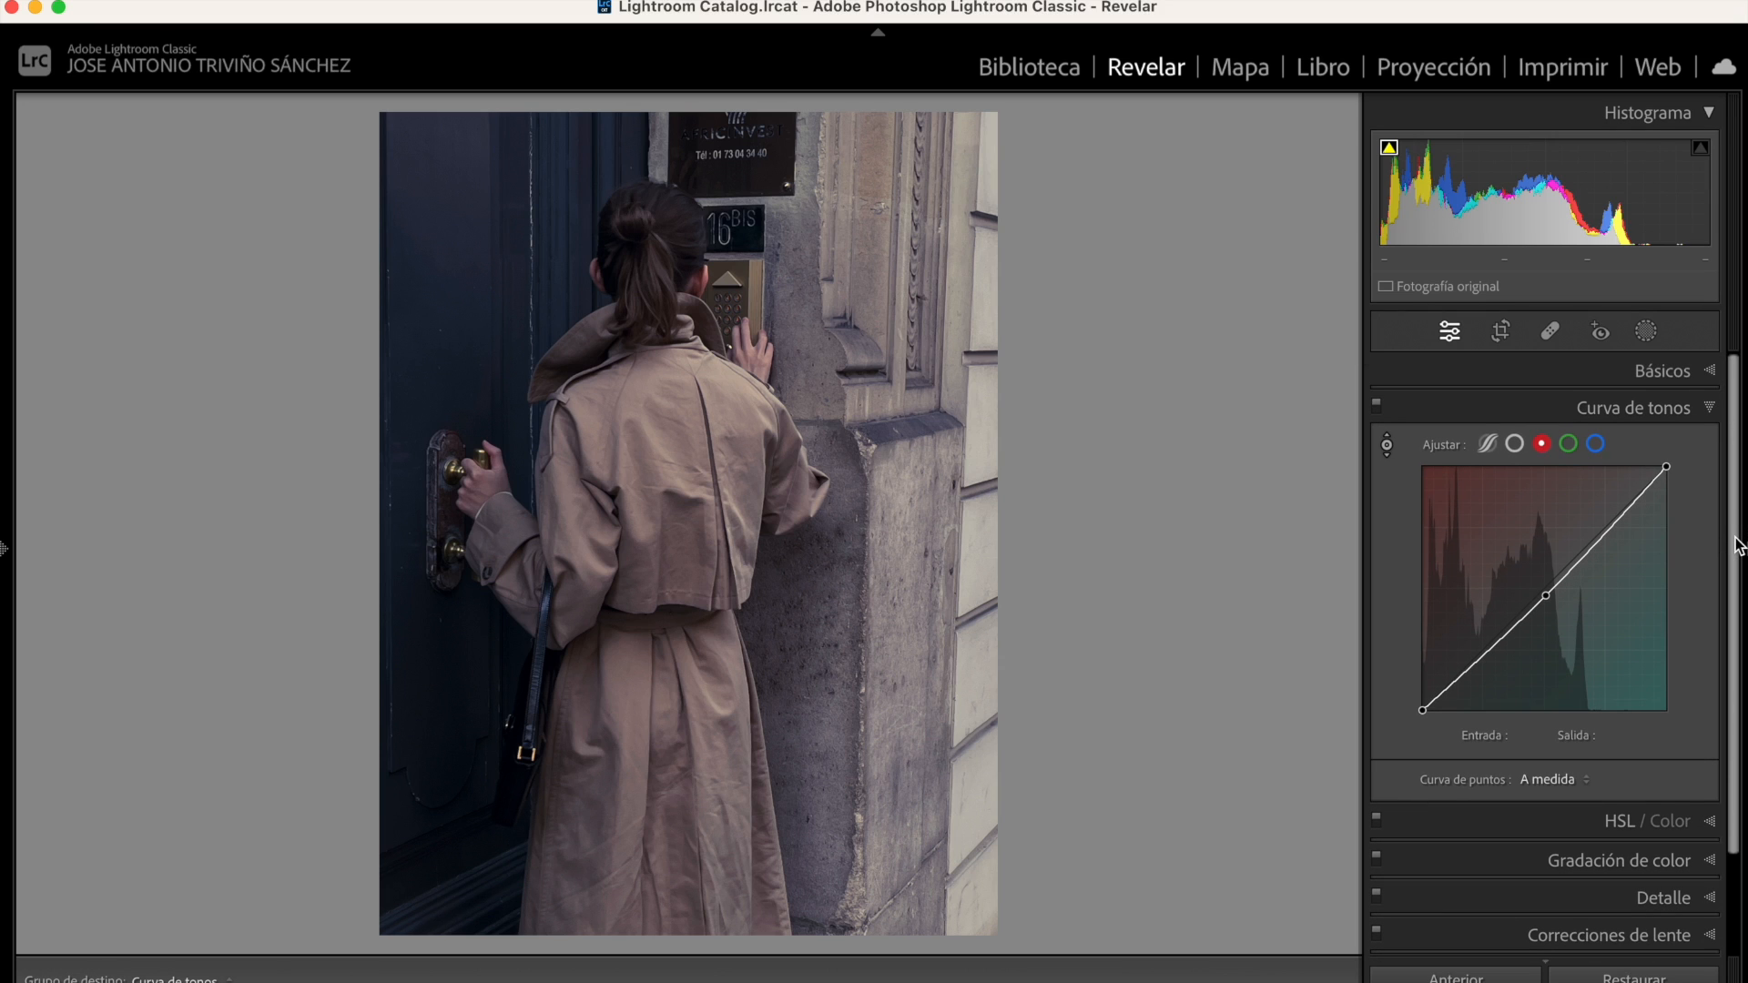